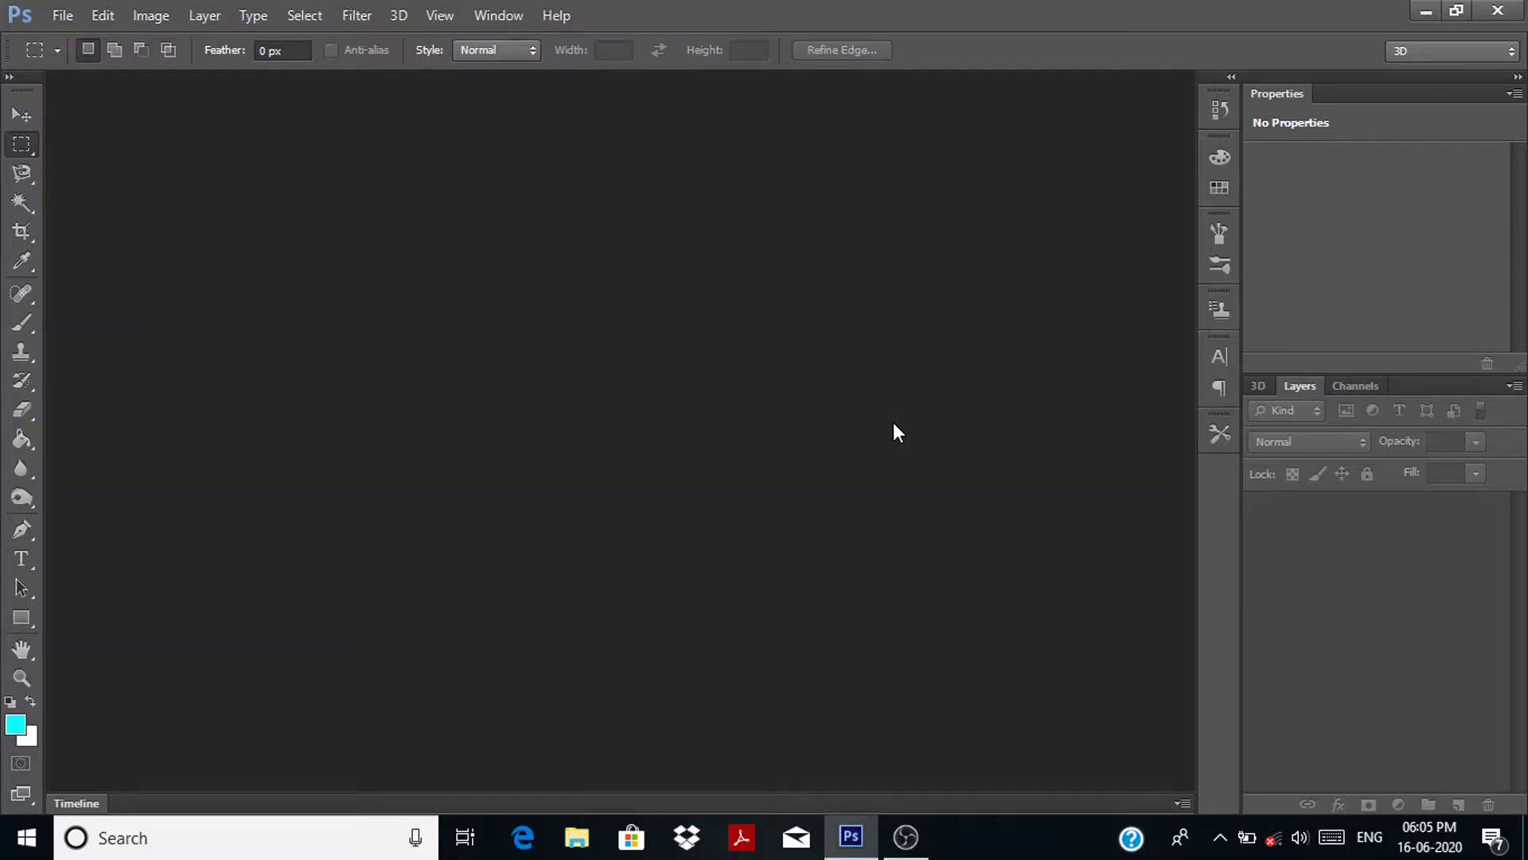
Step: Open IMG_20191002_164029.jpg from the F: drive's xender images folder
click(72, 11)
click(79, 57)
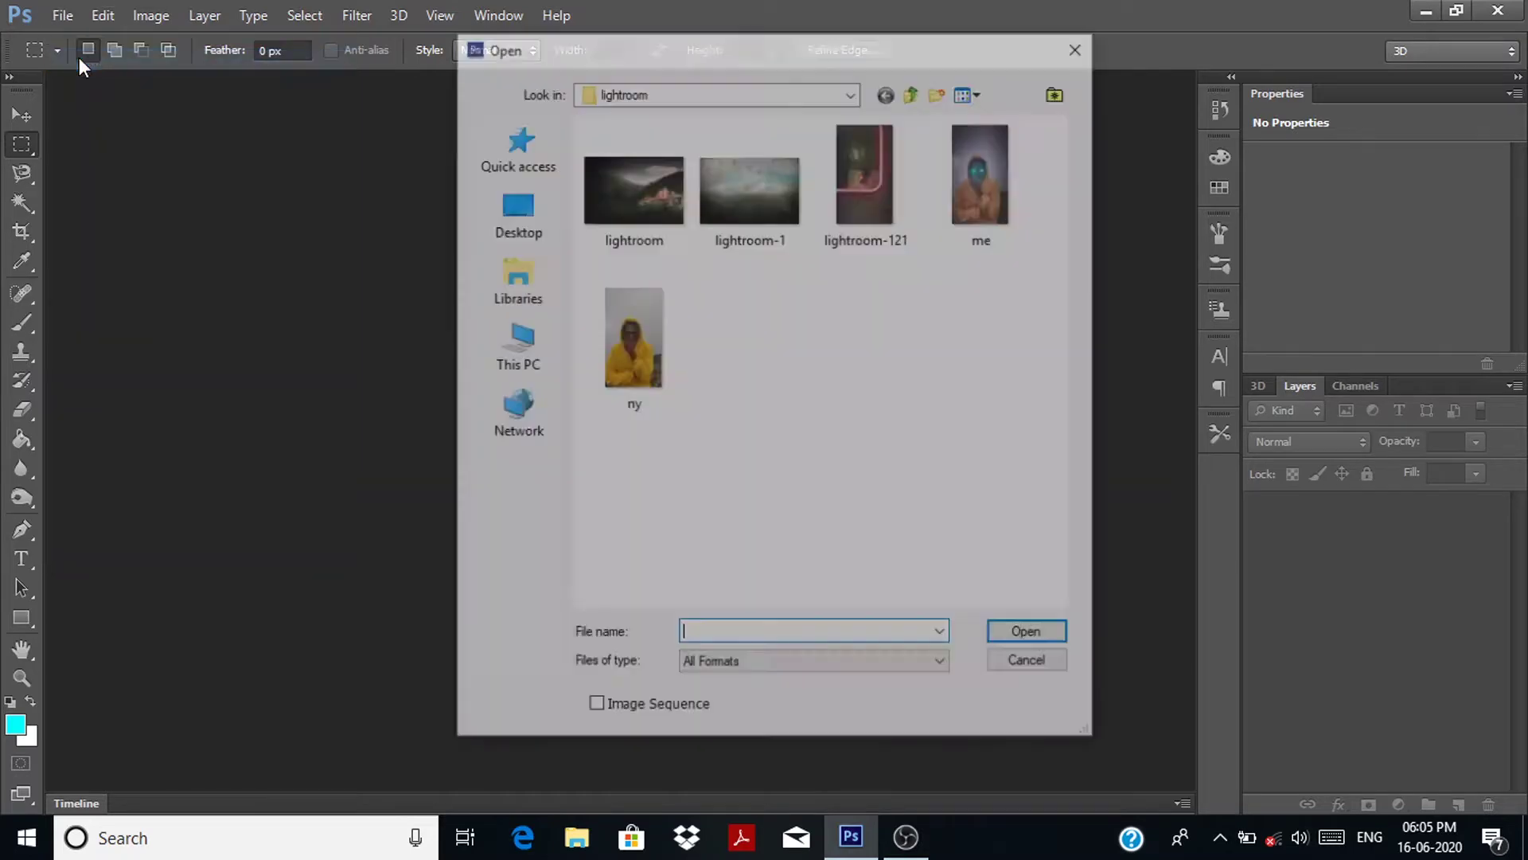
click(514, 342)
double_click(645, 442)
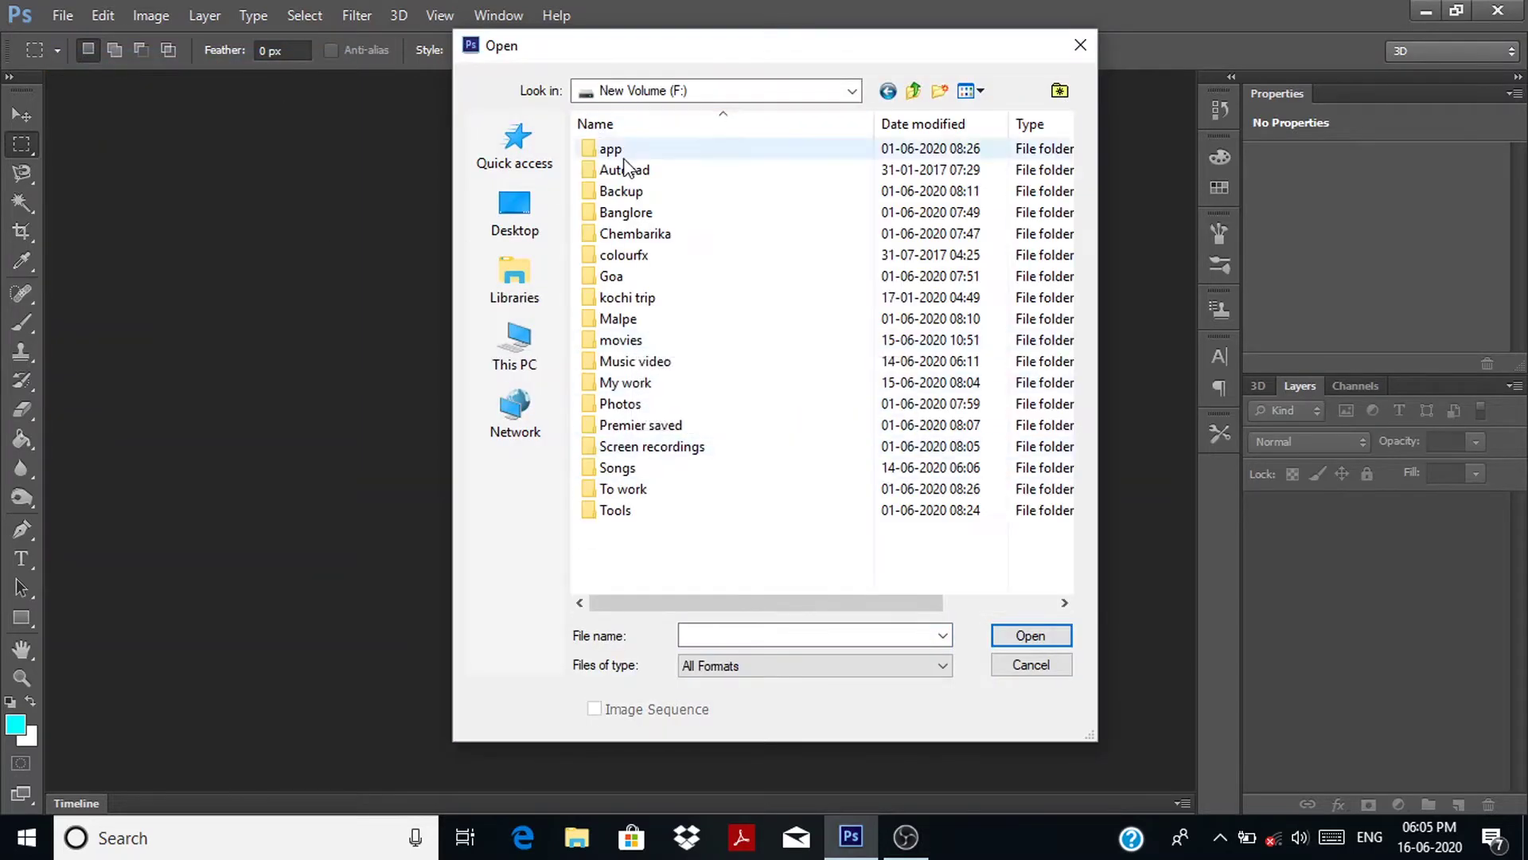
double_click(646, 193)
scroll(892, 460, down, 10)
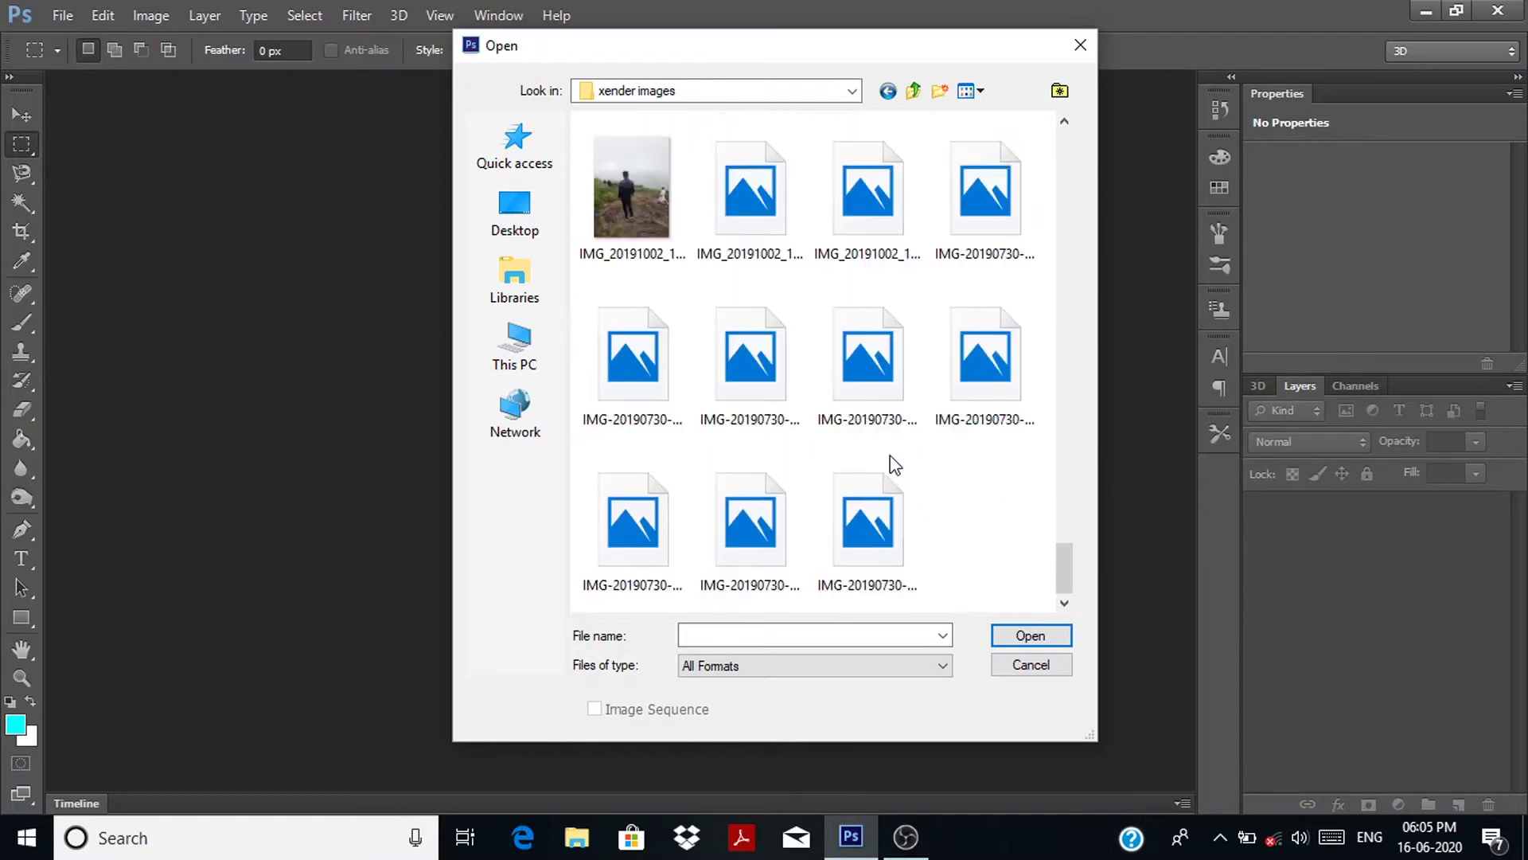
double_click(627, 289)
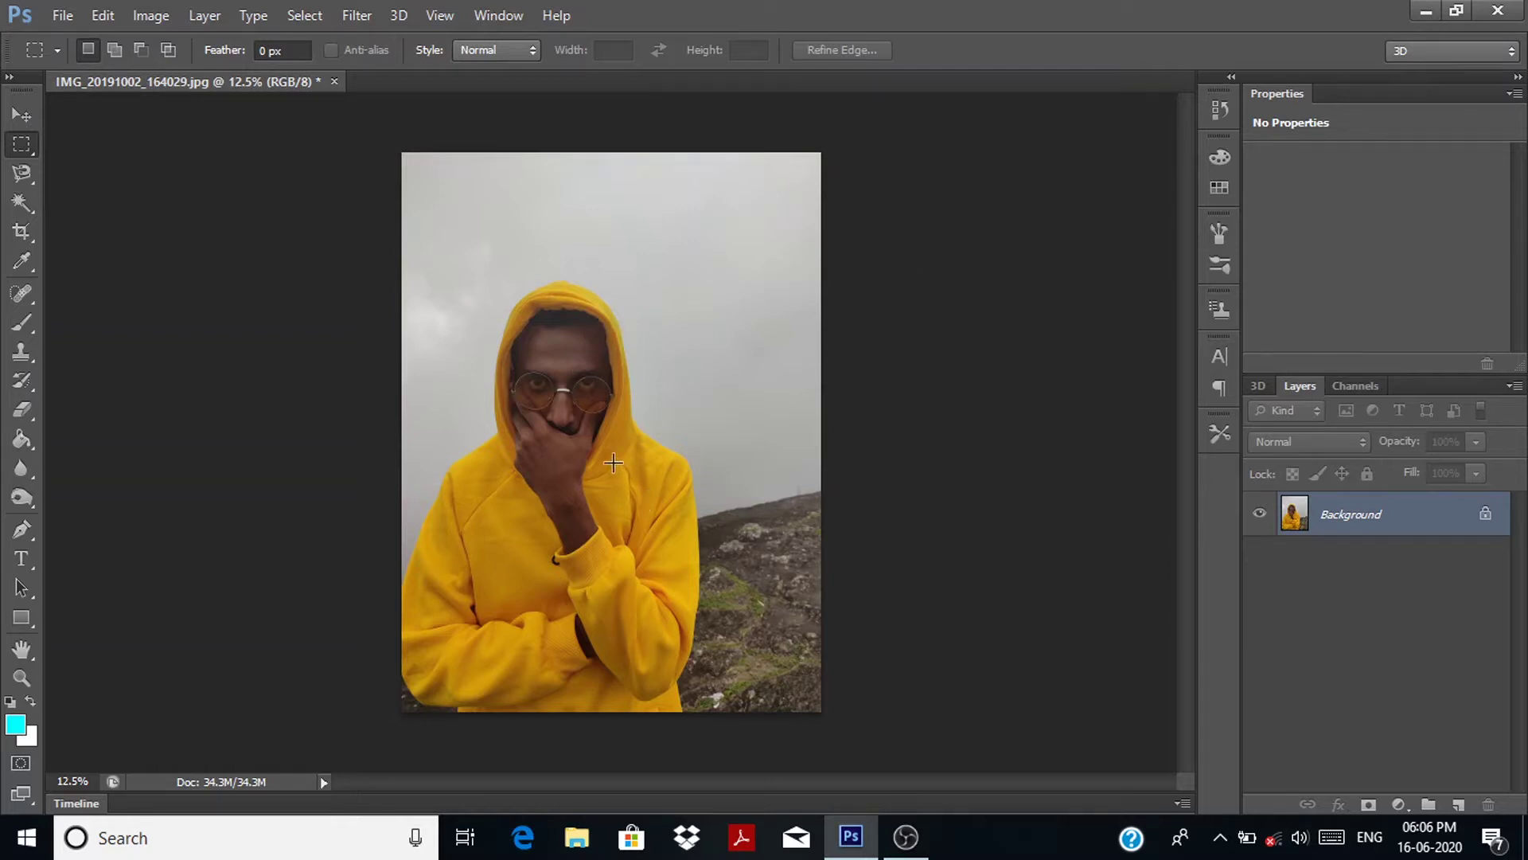
Step: Zoom in and back out to inspect the whole yellow-hoodie portrait
scroll(562, 414, up, 2)
scroll(561, 398, up, 2)
scroll(561, 374, up, 2)
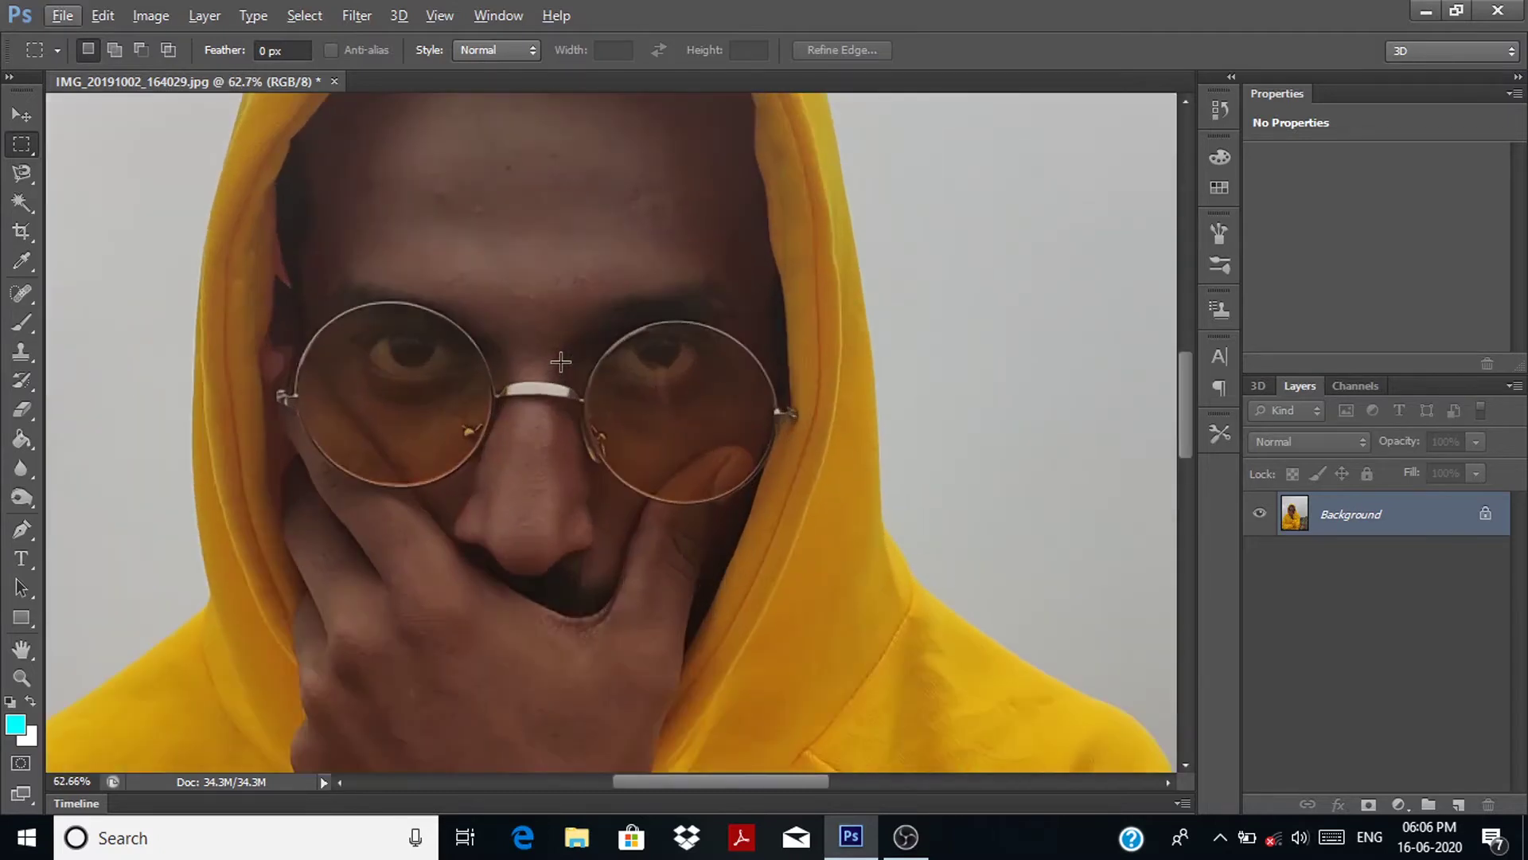
scroll(560, 360, up, 1)
scroll(560, 360, down, 5)
scroll(560, 360, down, 3)
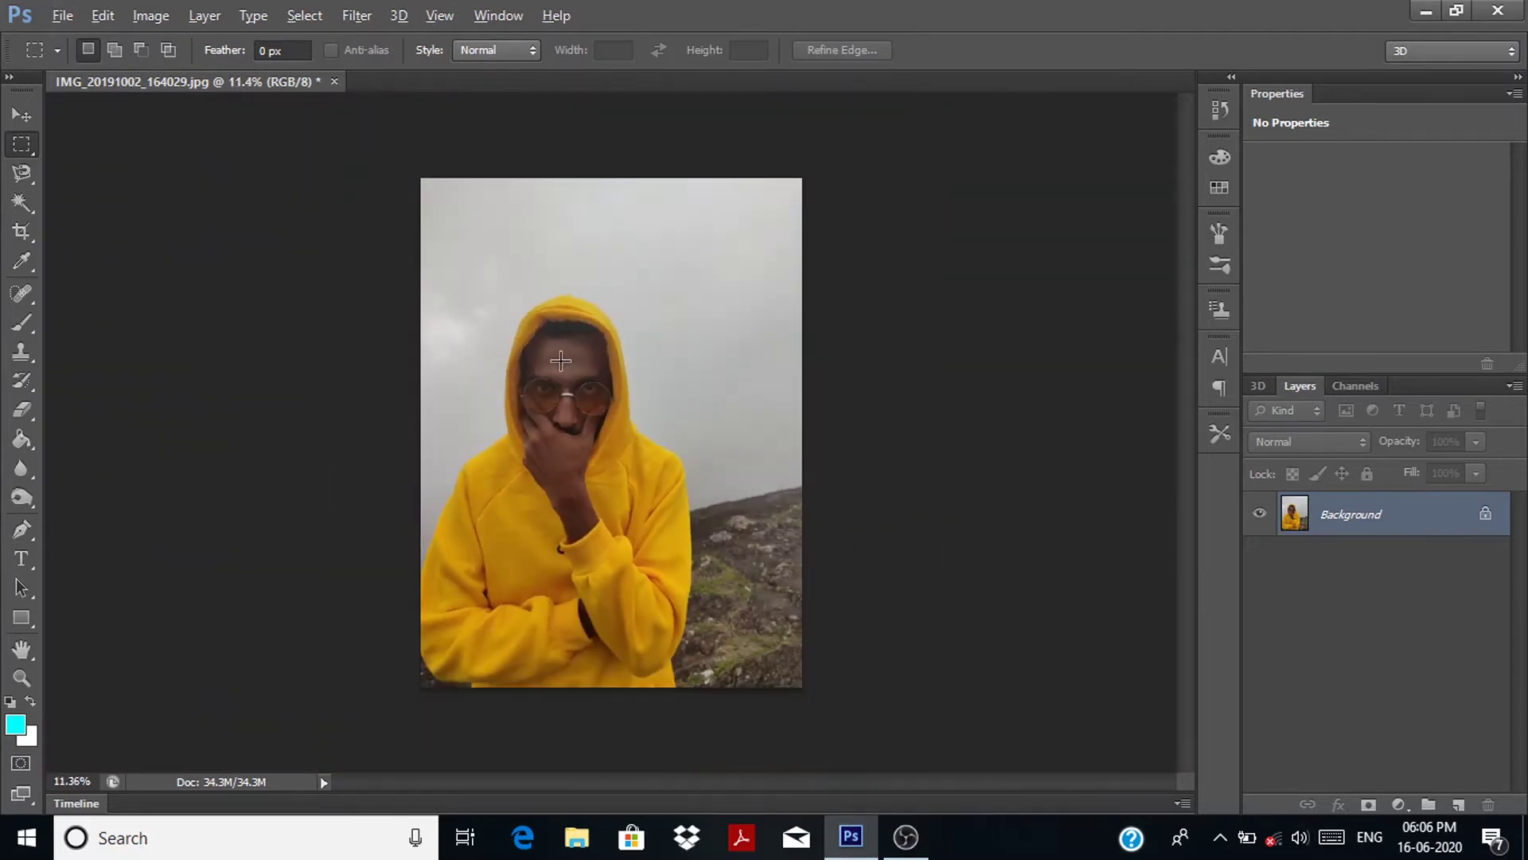
key(alt)
Step: Crop off the photo's right side and duplicate Layer 0 as Layer 0 copy
key(c)
drag(802, 432, 746, 432)
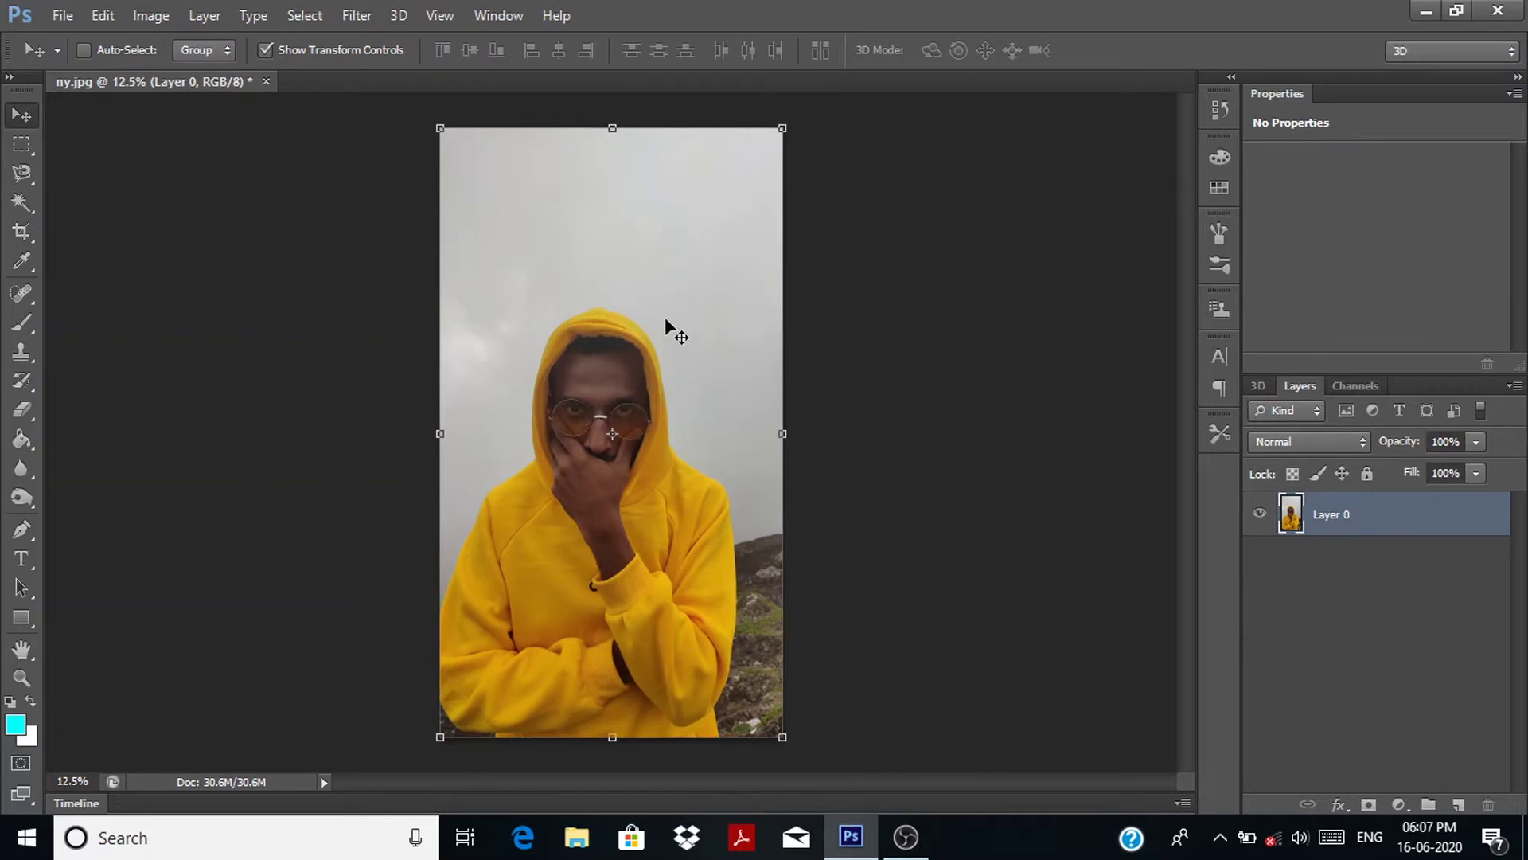
drag(1441, 519, 1463, 804)
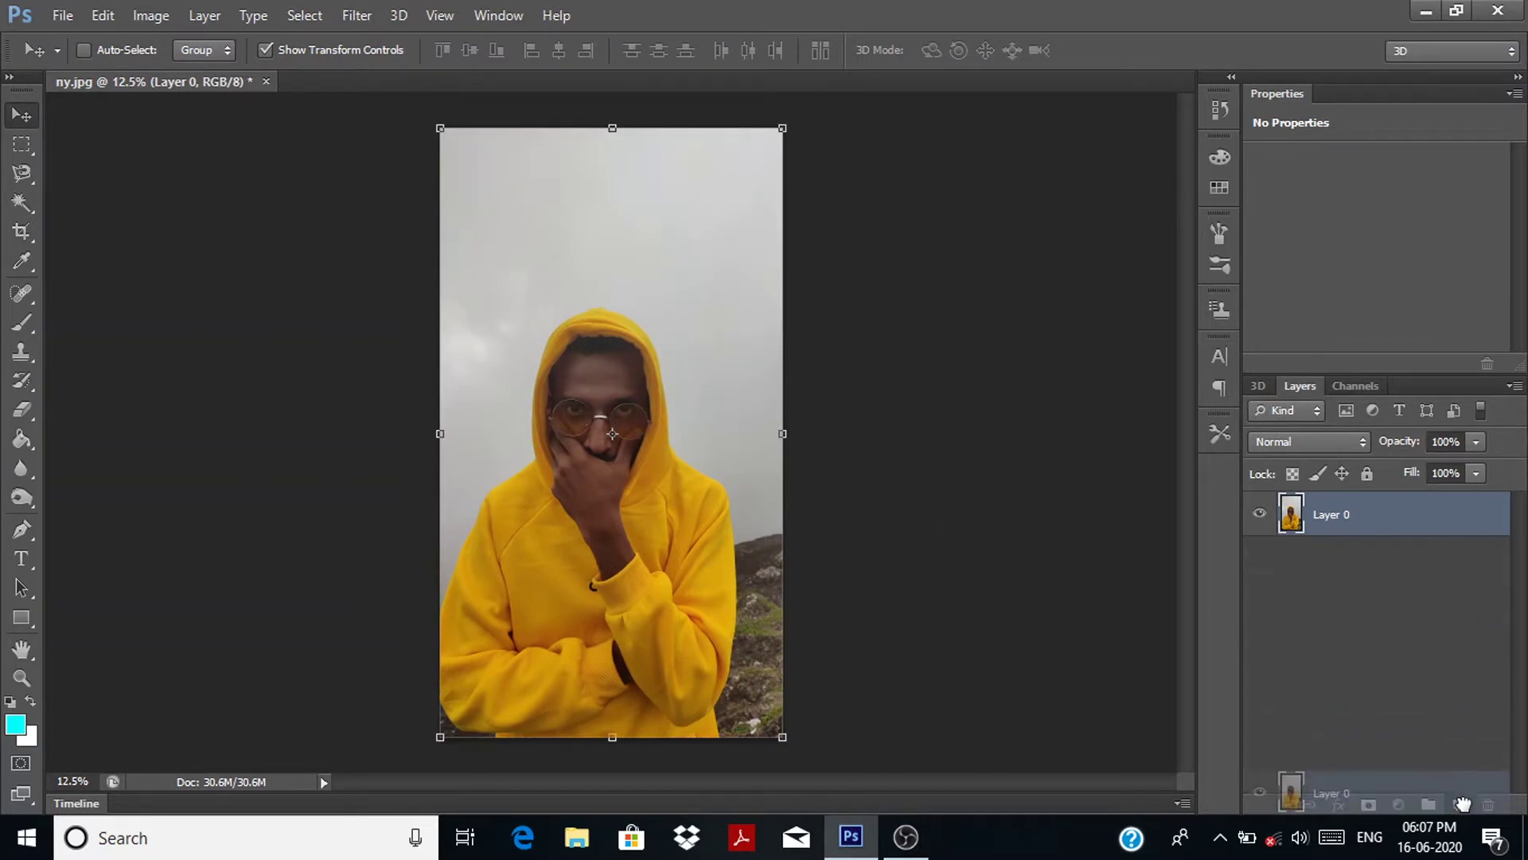
key(ctrl+plus)
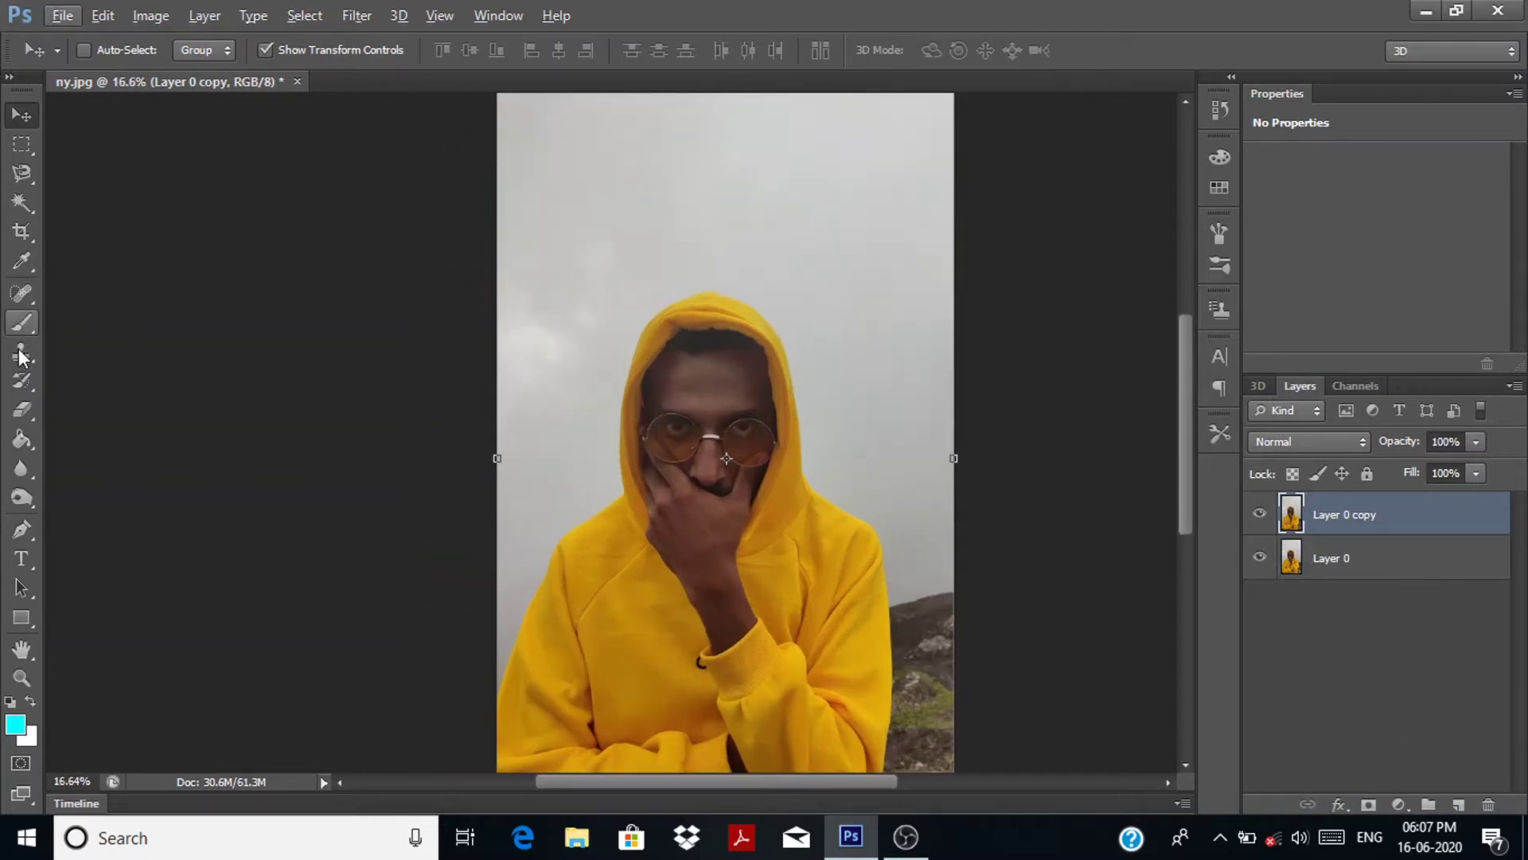
click(22, 530)
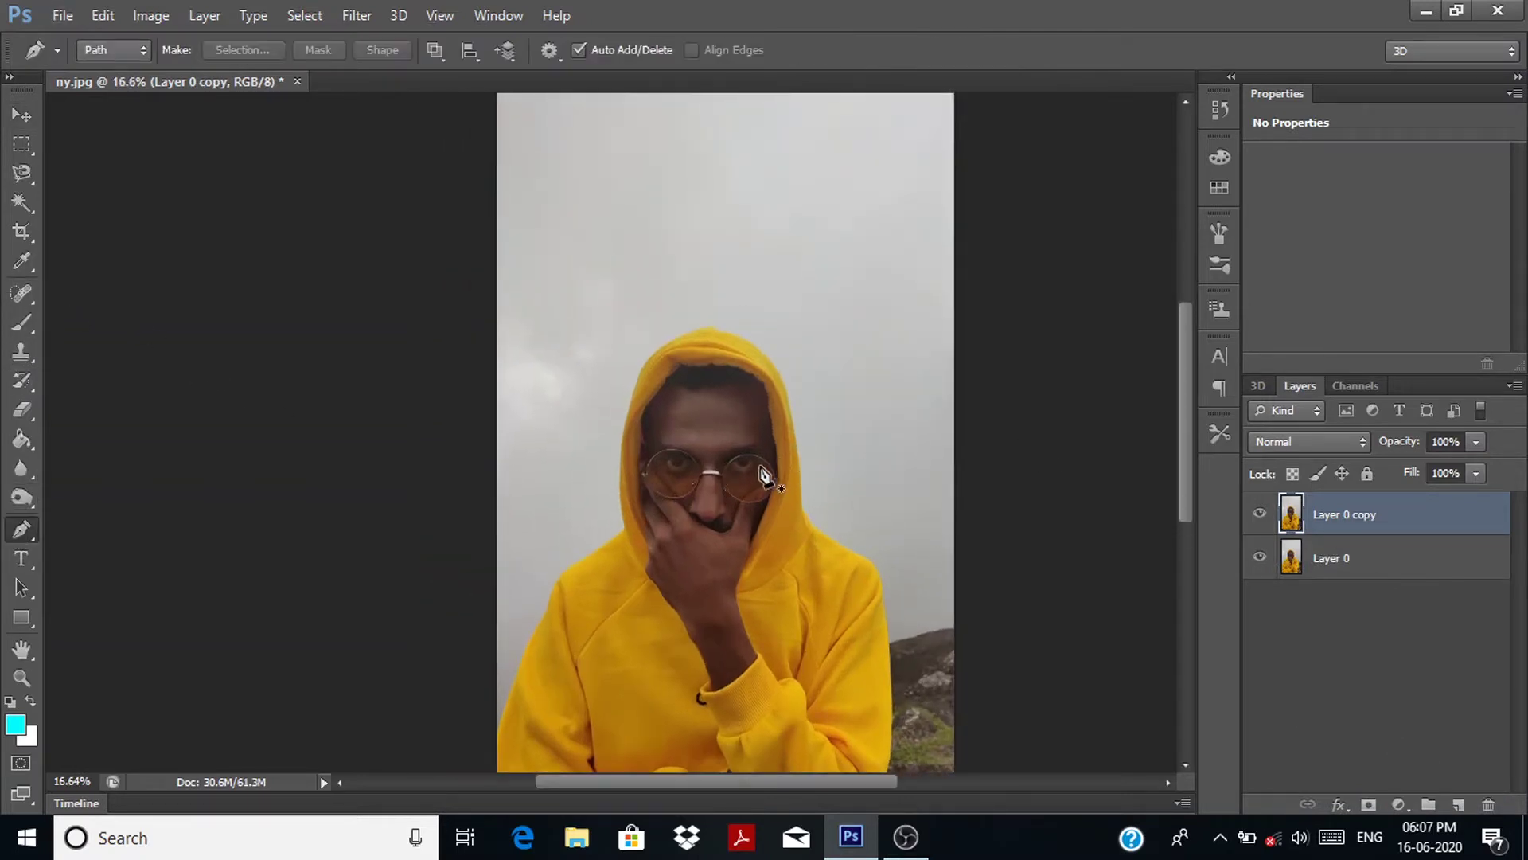
Step: Zoom in on the left eye and place Pen anchors along its upper lid, left corner and lower lid
scroll(764, 476, up, 2)
scroll(764, 475, up, 2)
scroll(685, 482, up, 5)
scroll(684, 482, up, 3)
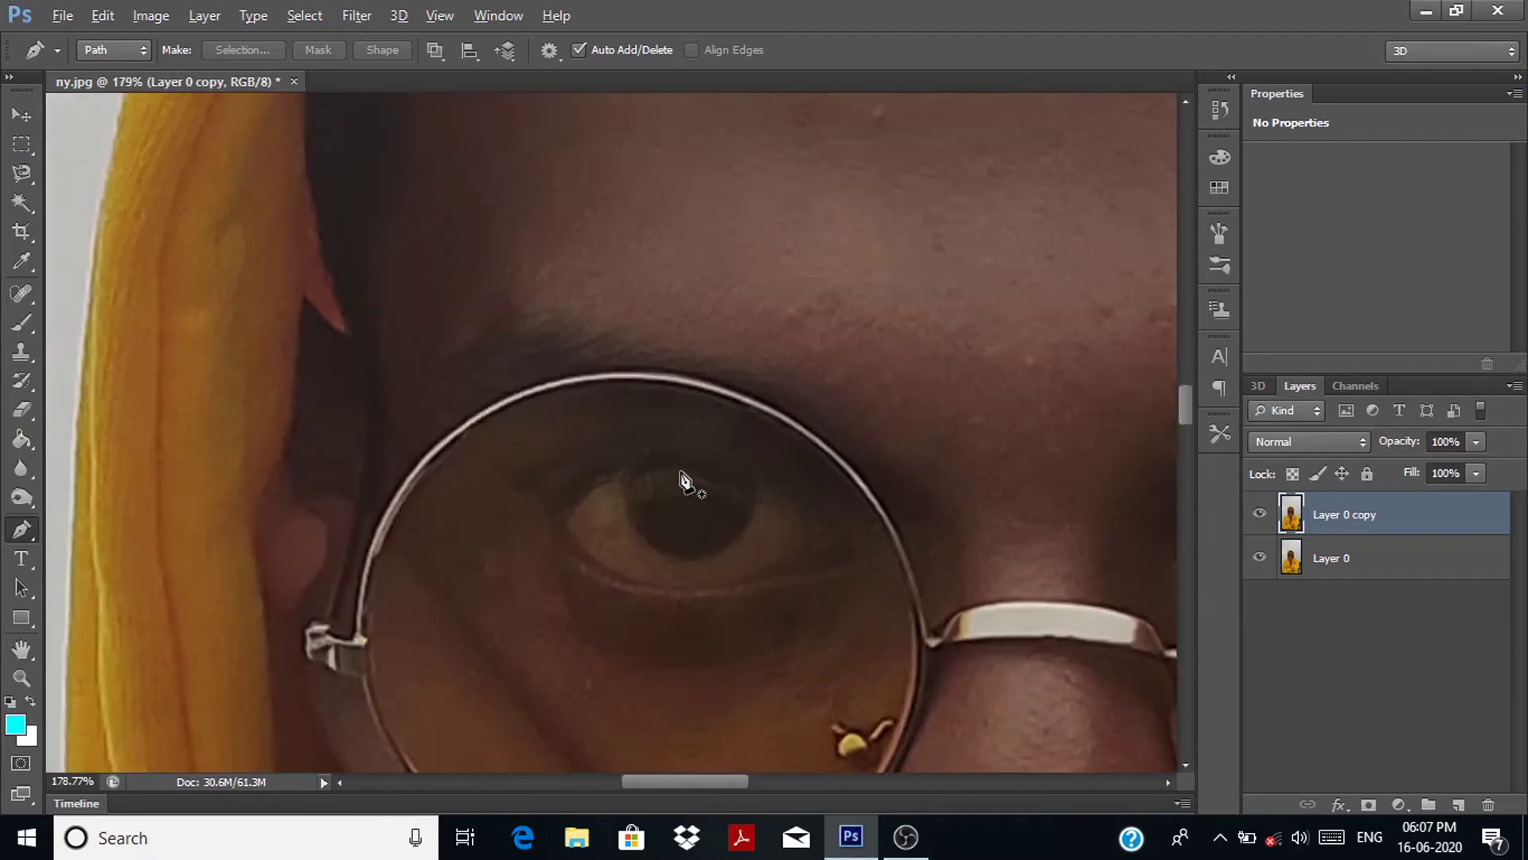
scroll(683, 477, up, 2)
scroll(685, 478, up, 1)
scroll(685, 477, up, 1)
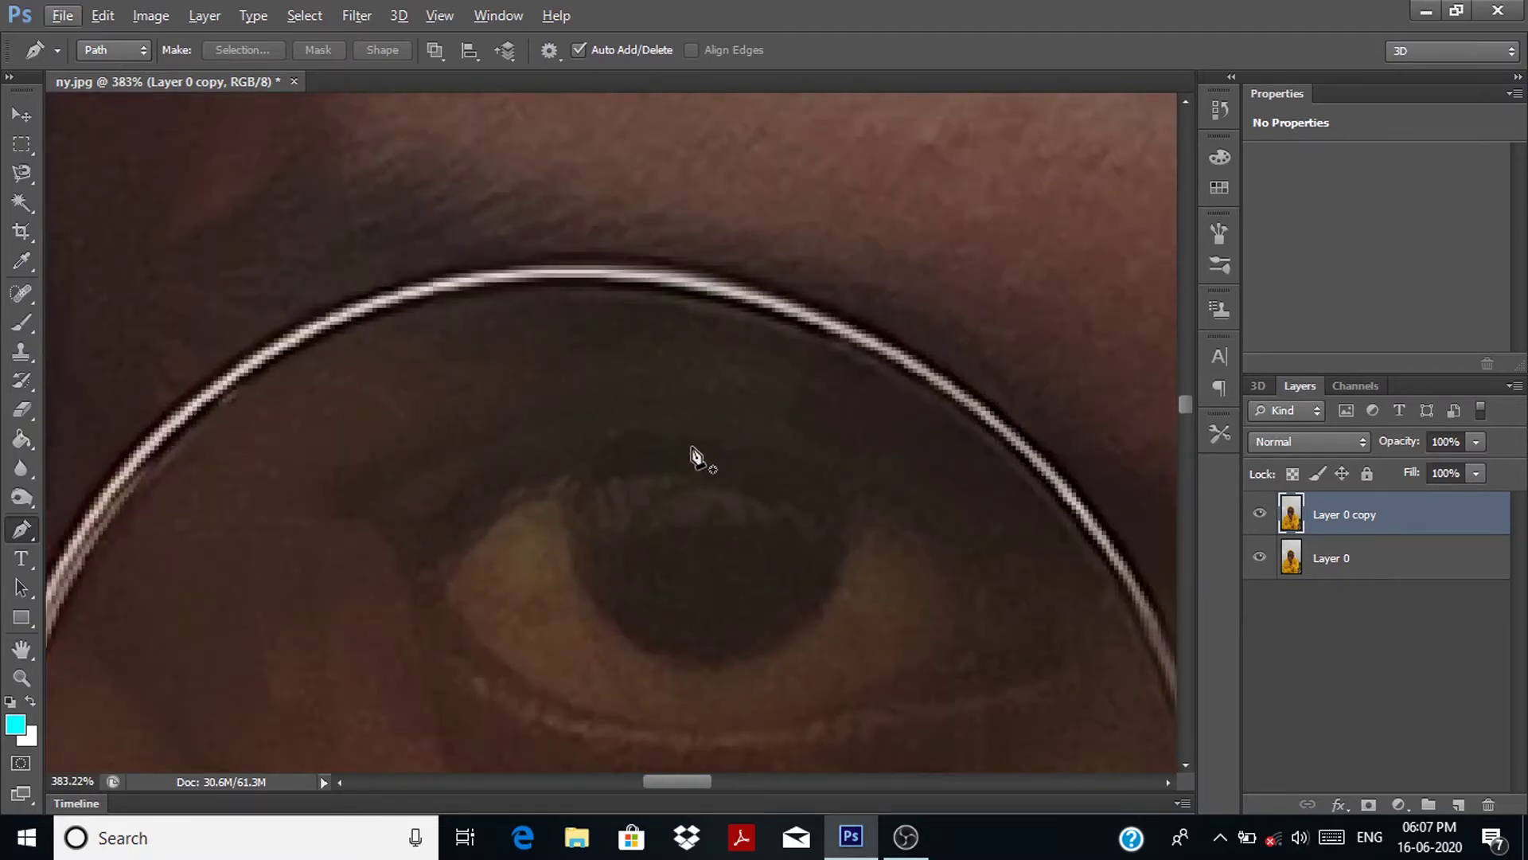
click(699, 450)
click(639, 450)
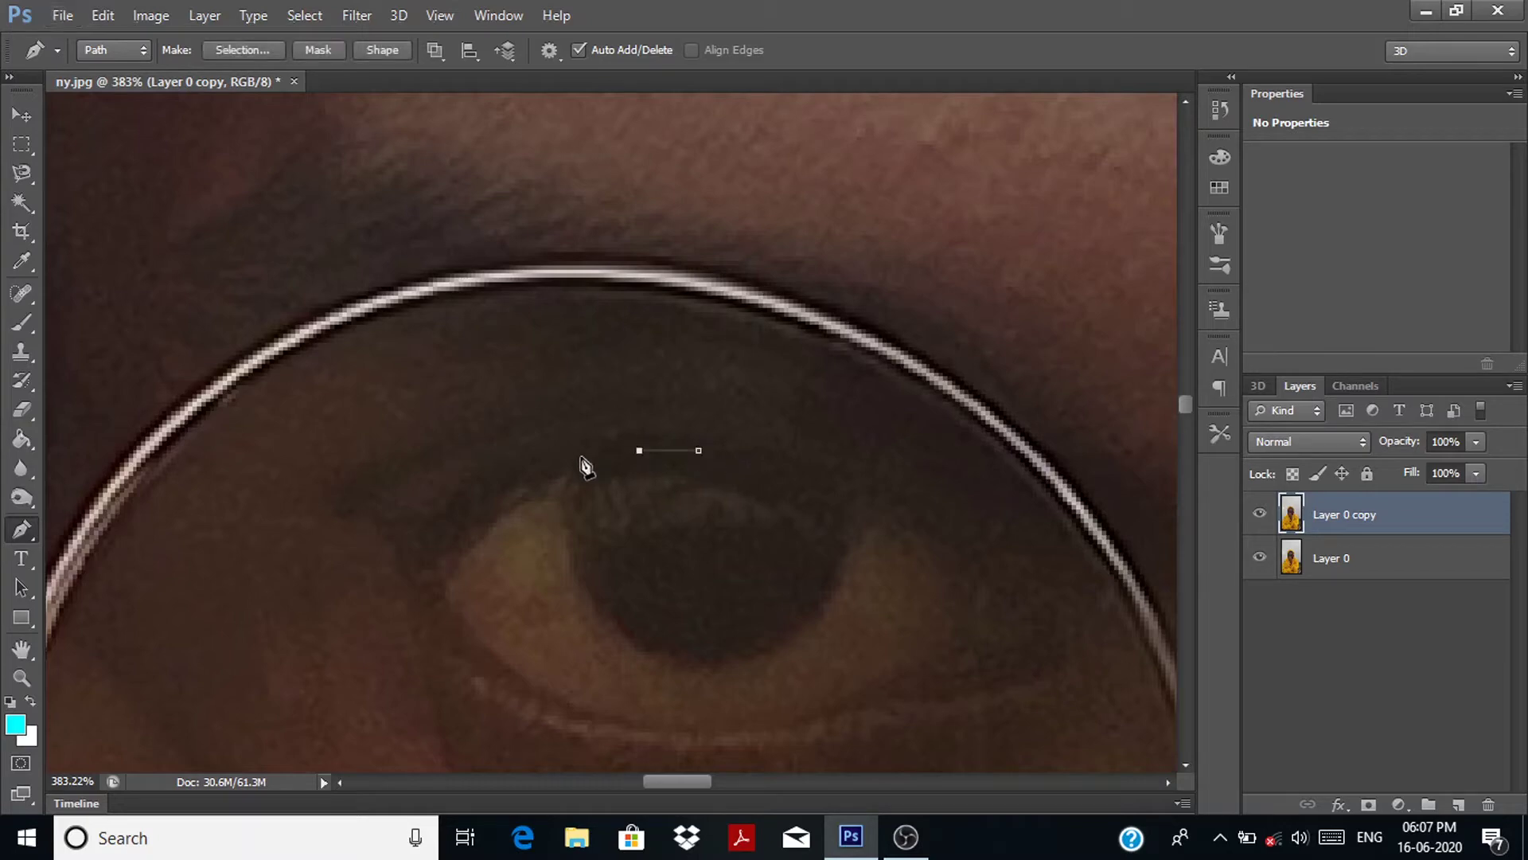
click(566, 463)
click(519, 484)
click(446, 541)
click(446, 596)
click(490, 647)
click(541, 686)
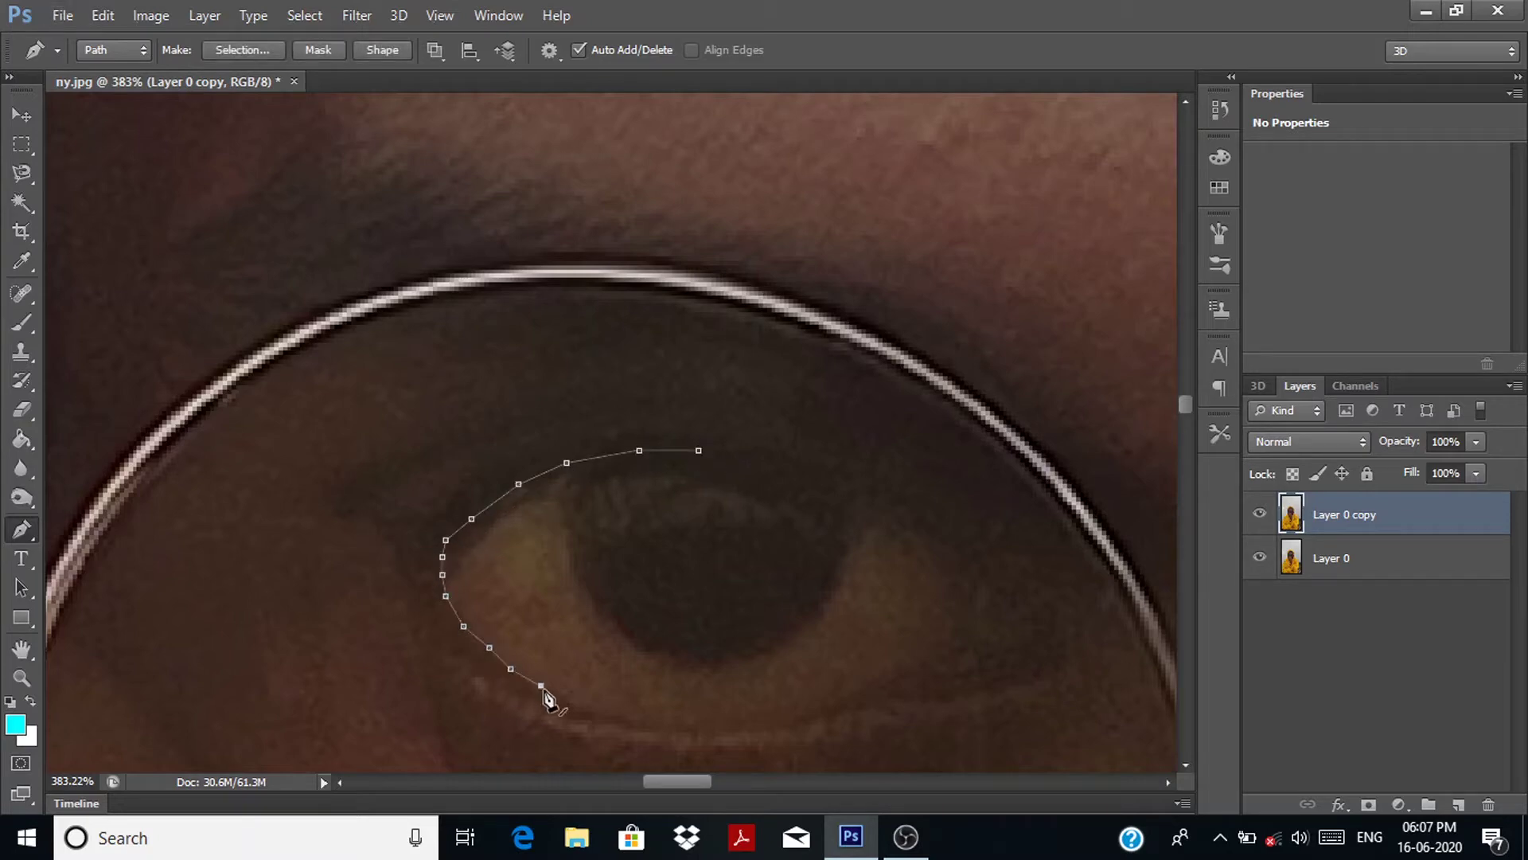
Step: Continue the Pen path around the eye's right corner and close it at the start point
click(600, 711)
click(658, 725)
click(825, 720)
click(906, 689)
click(977, 612)
click(924, 505)
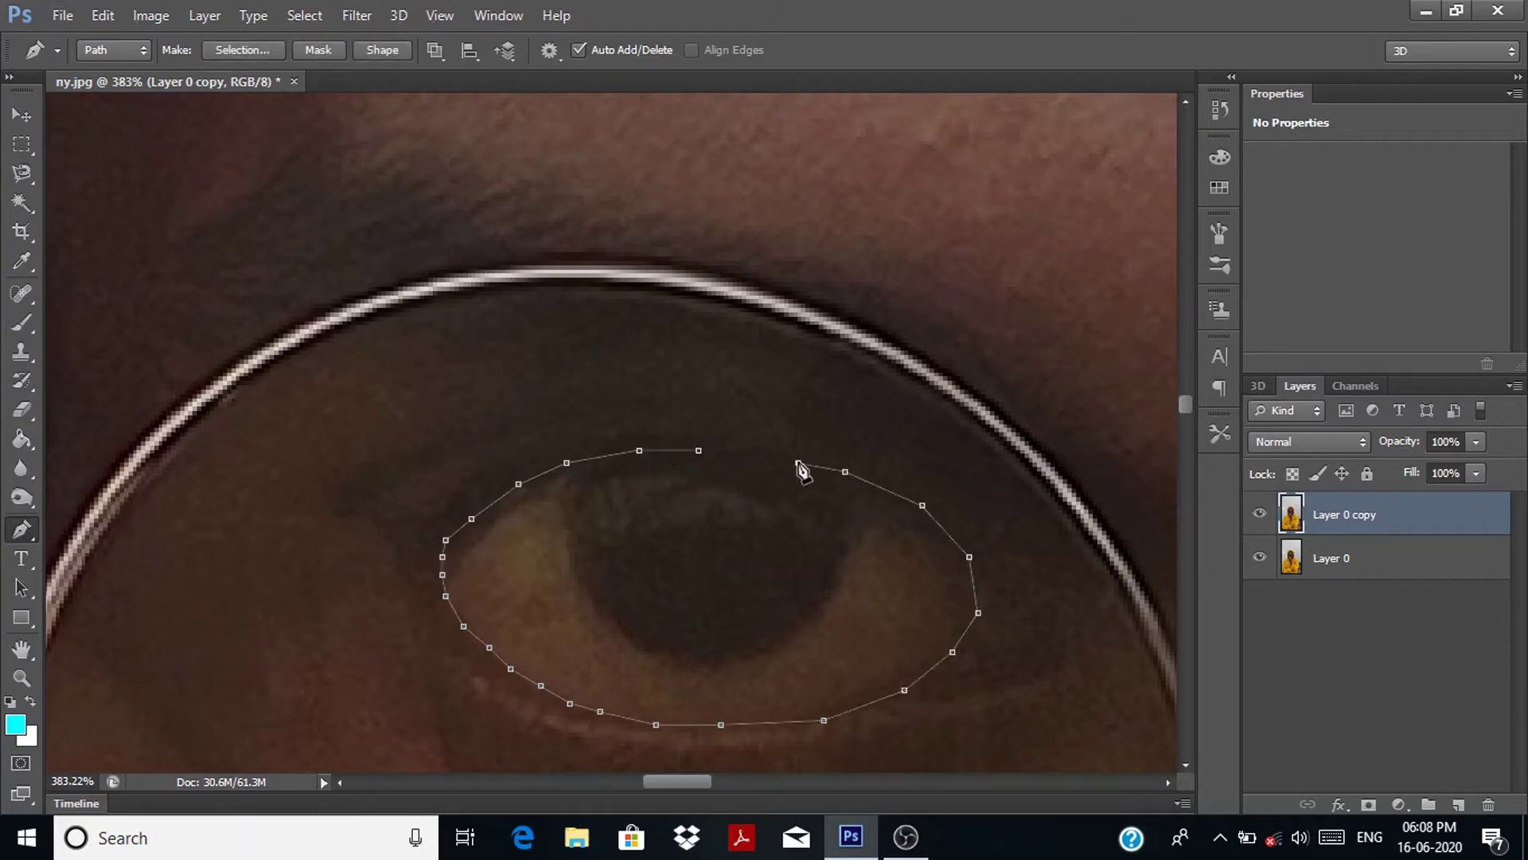
click(699, 450)
Step: Convert the closed eye path into a selection with no feathering
scroll(874, 557, down, 3)
right_click(788, 545)
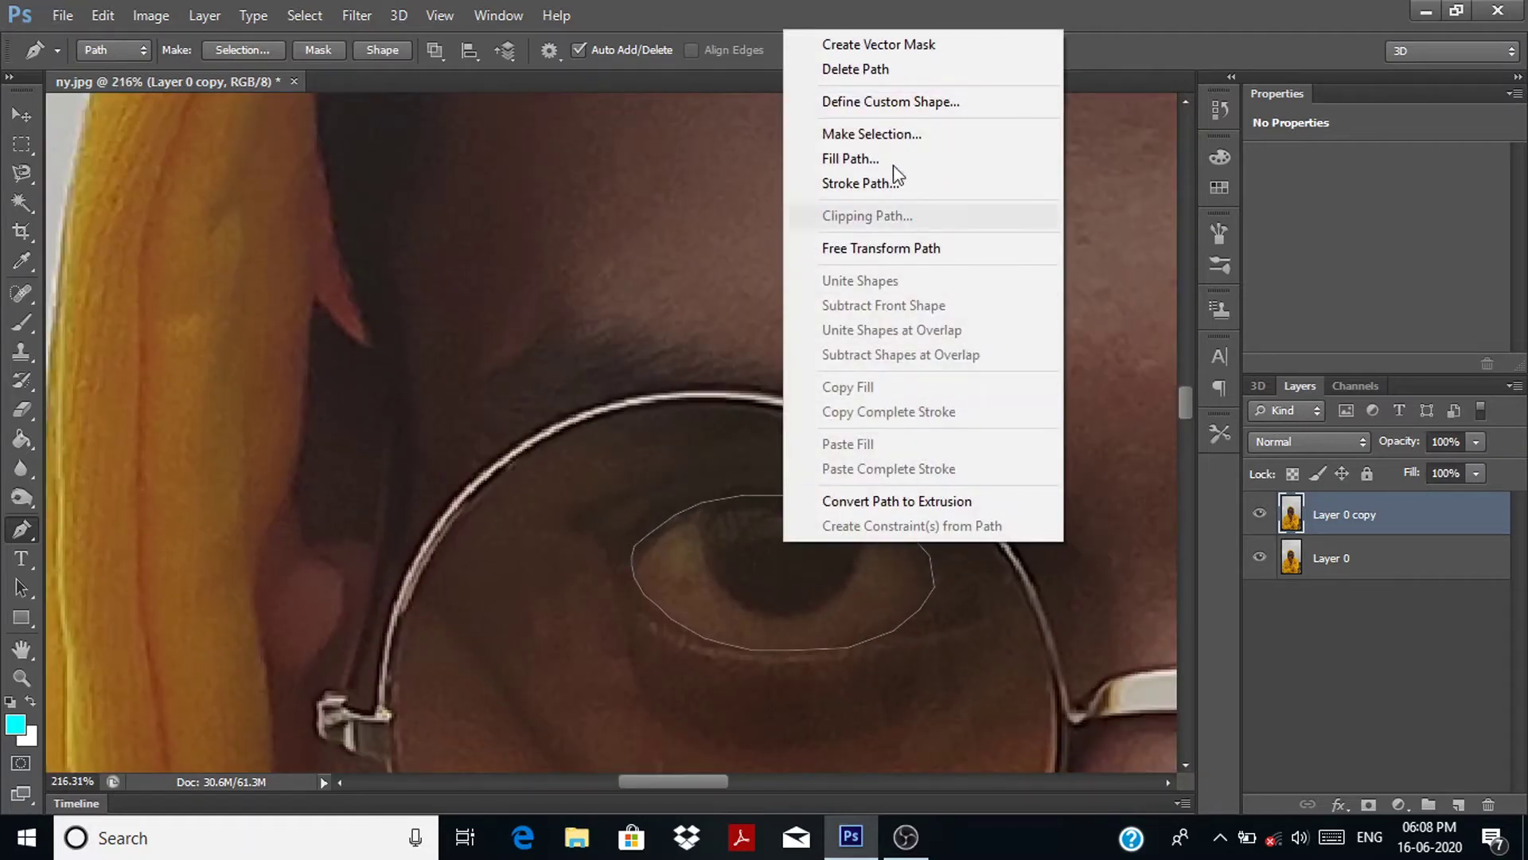
click(897, 136)
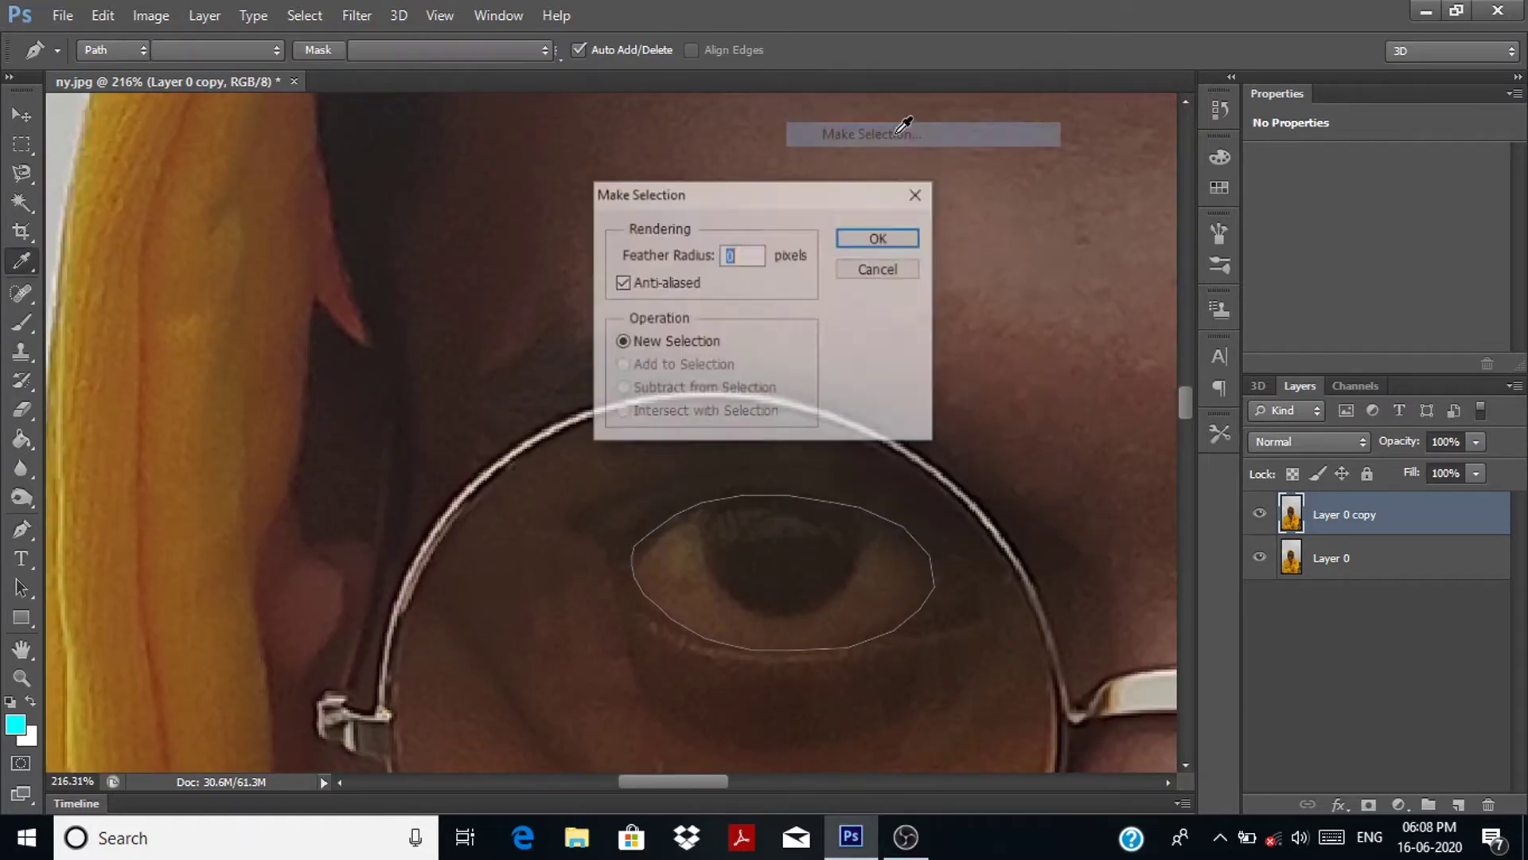
click(879, 237)
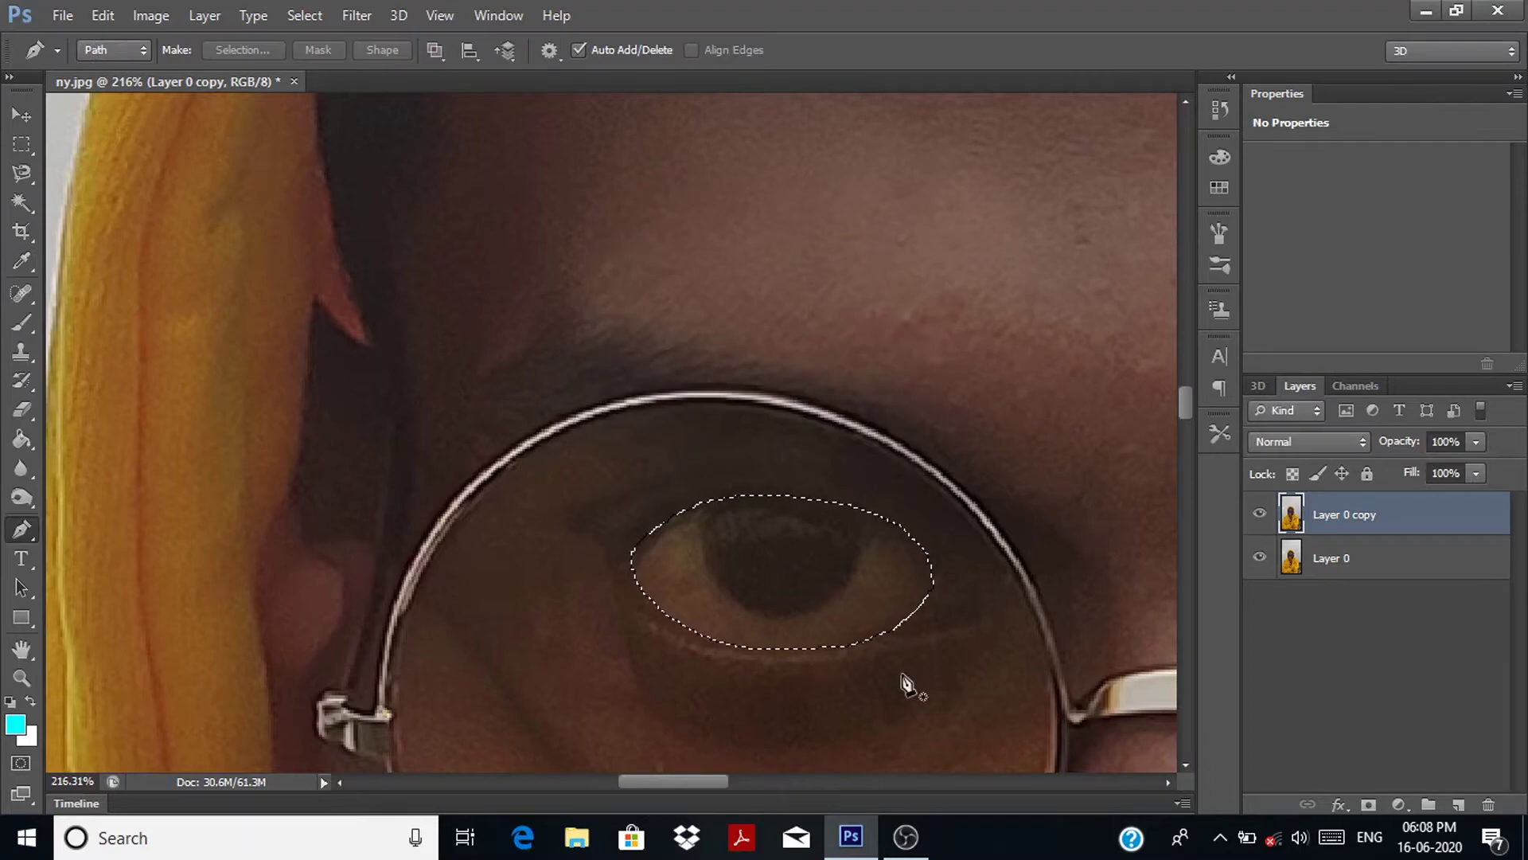
scroll(738, 525, down, 3)
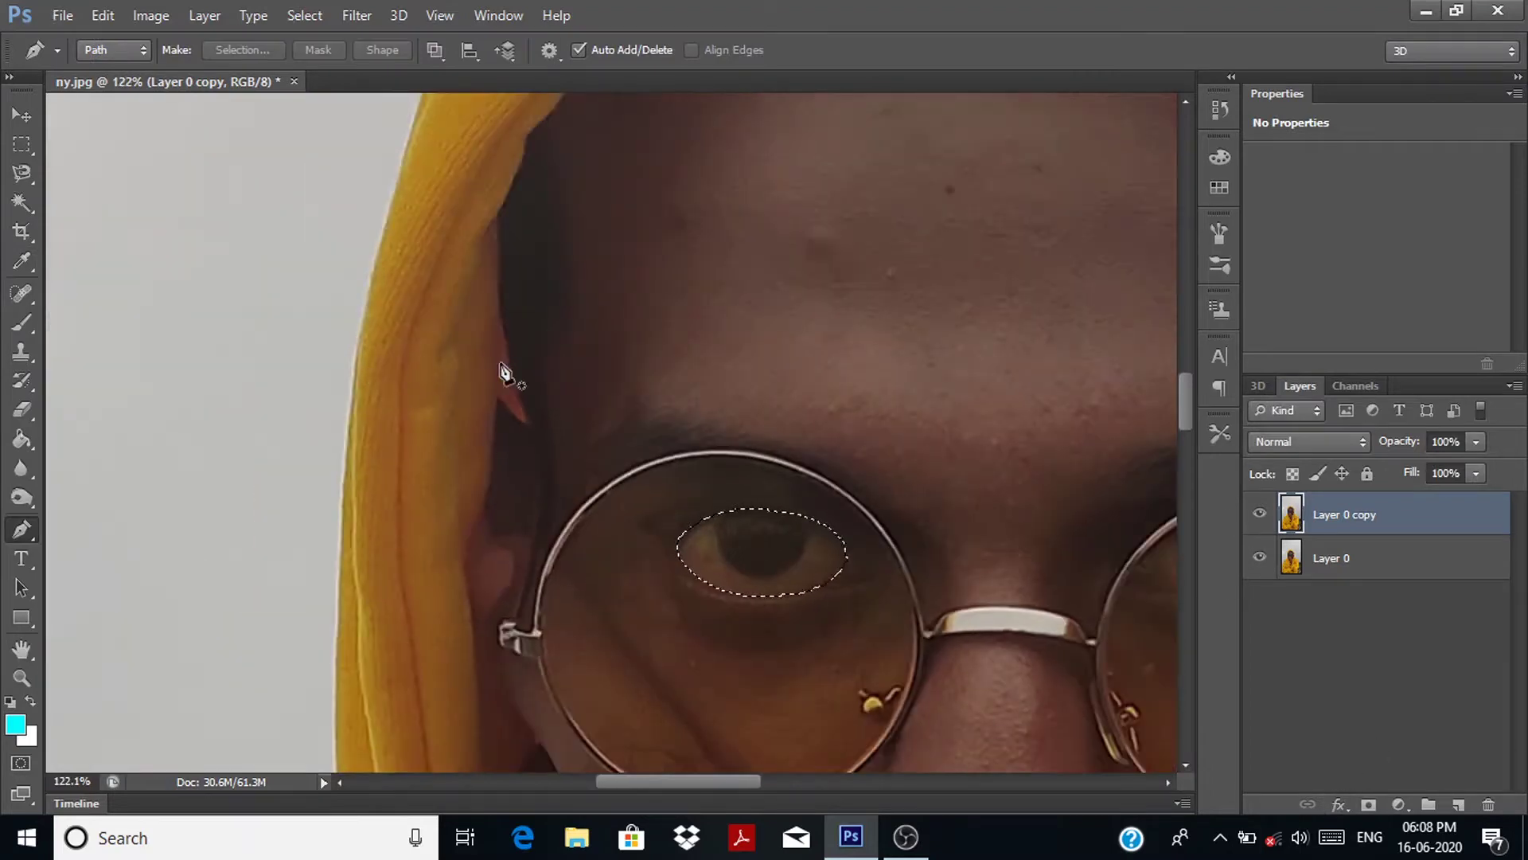
scroll(836, 585, down, 1)
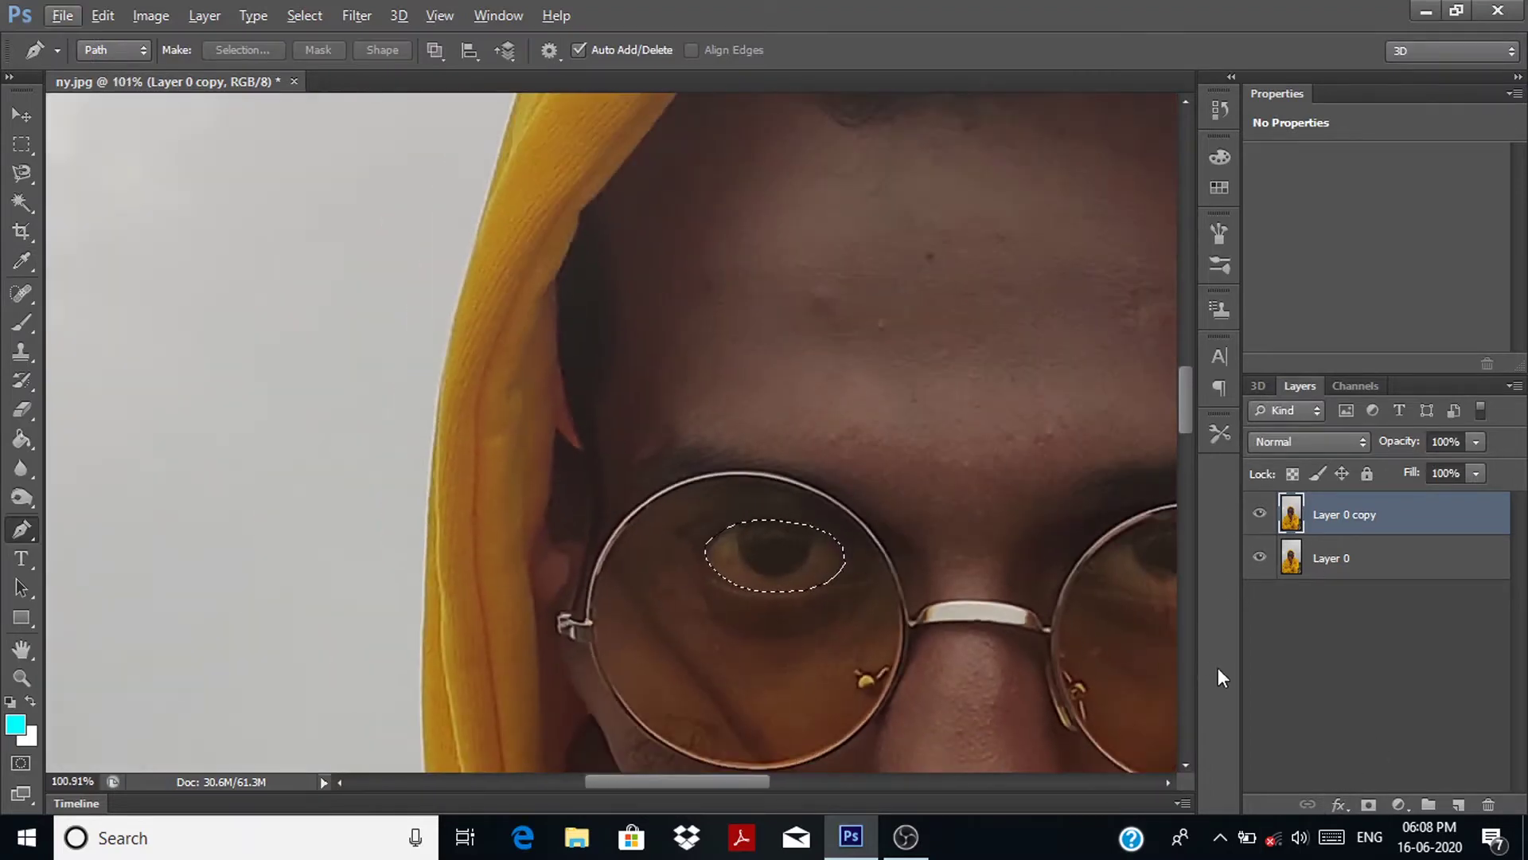
Step: Mask Layer 0 copy to the eye selection, show Layer 0 beneath, and target the copy's pixels
click(1369, 806)
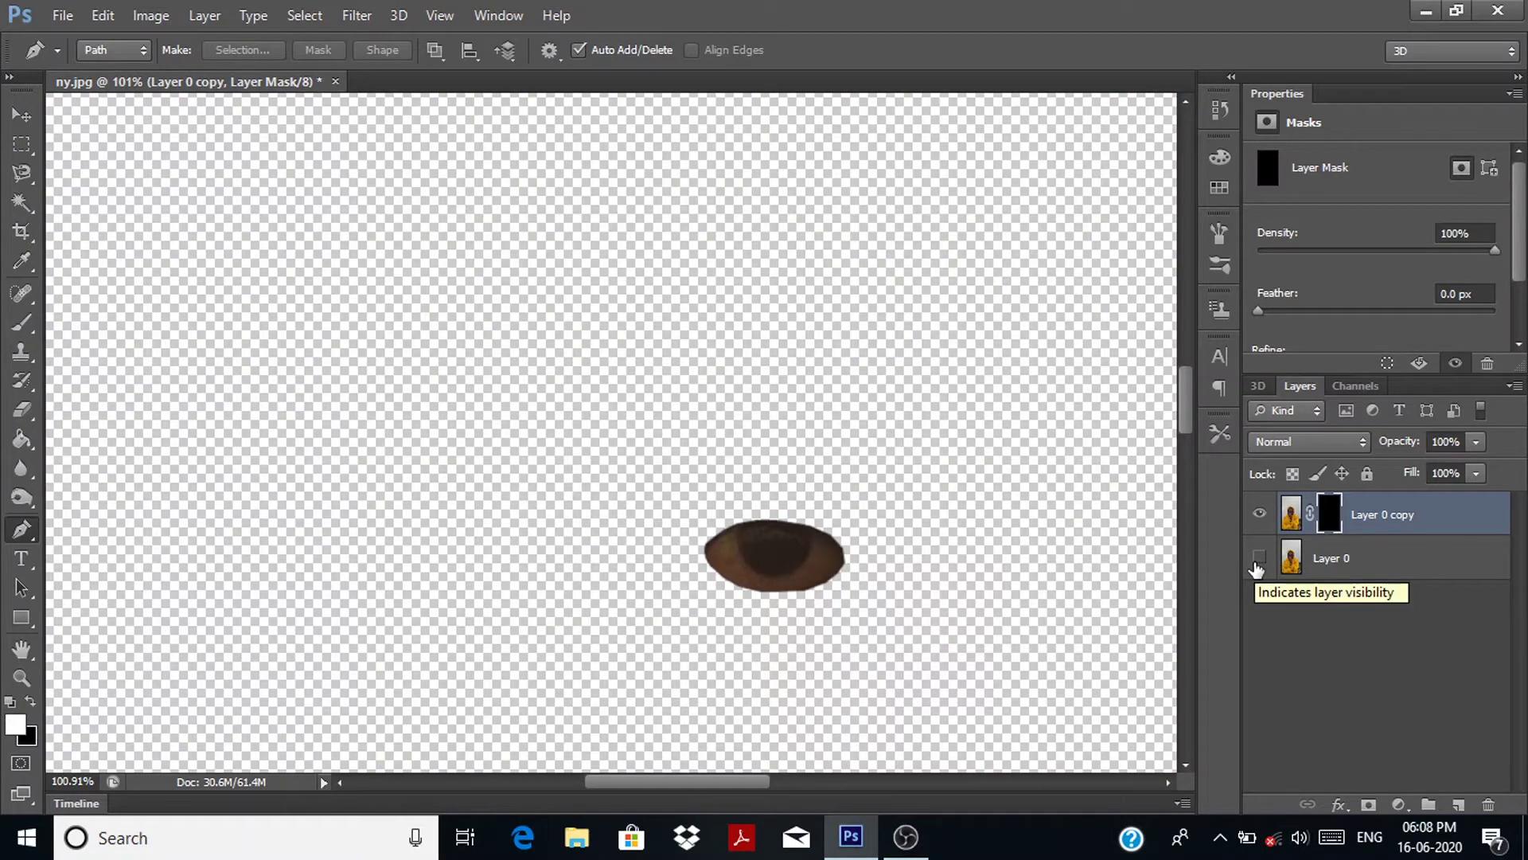
click(1258, 558)
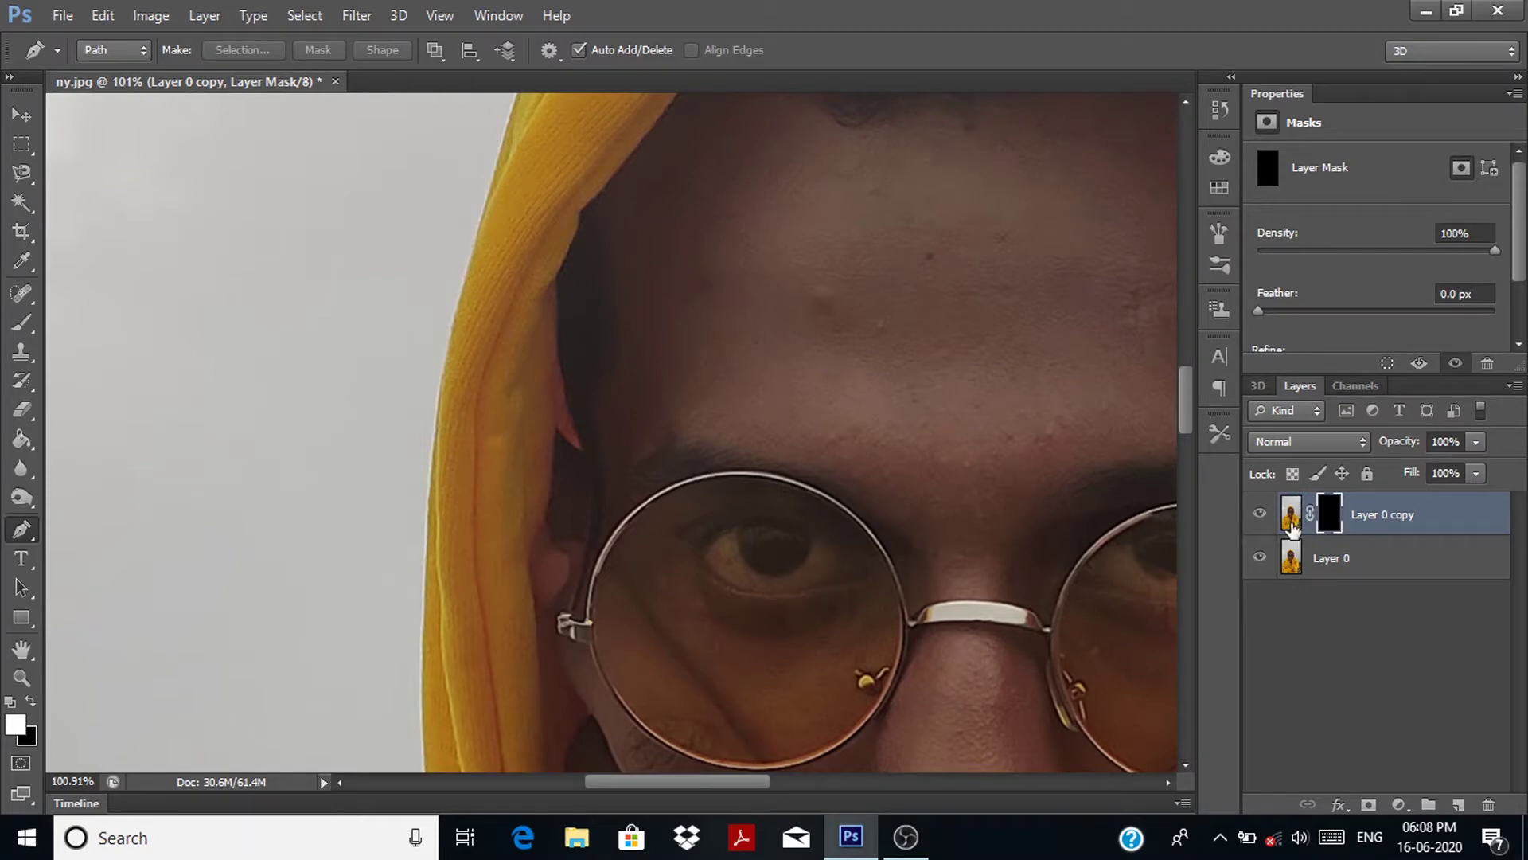
click(1291, 523)
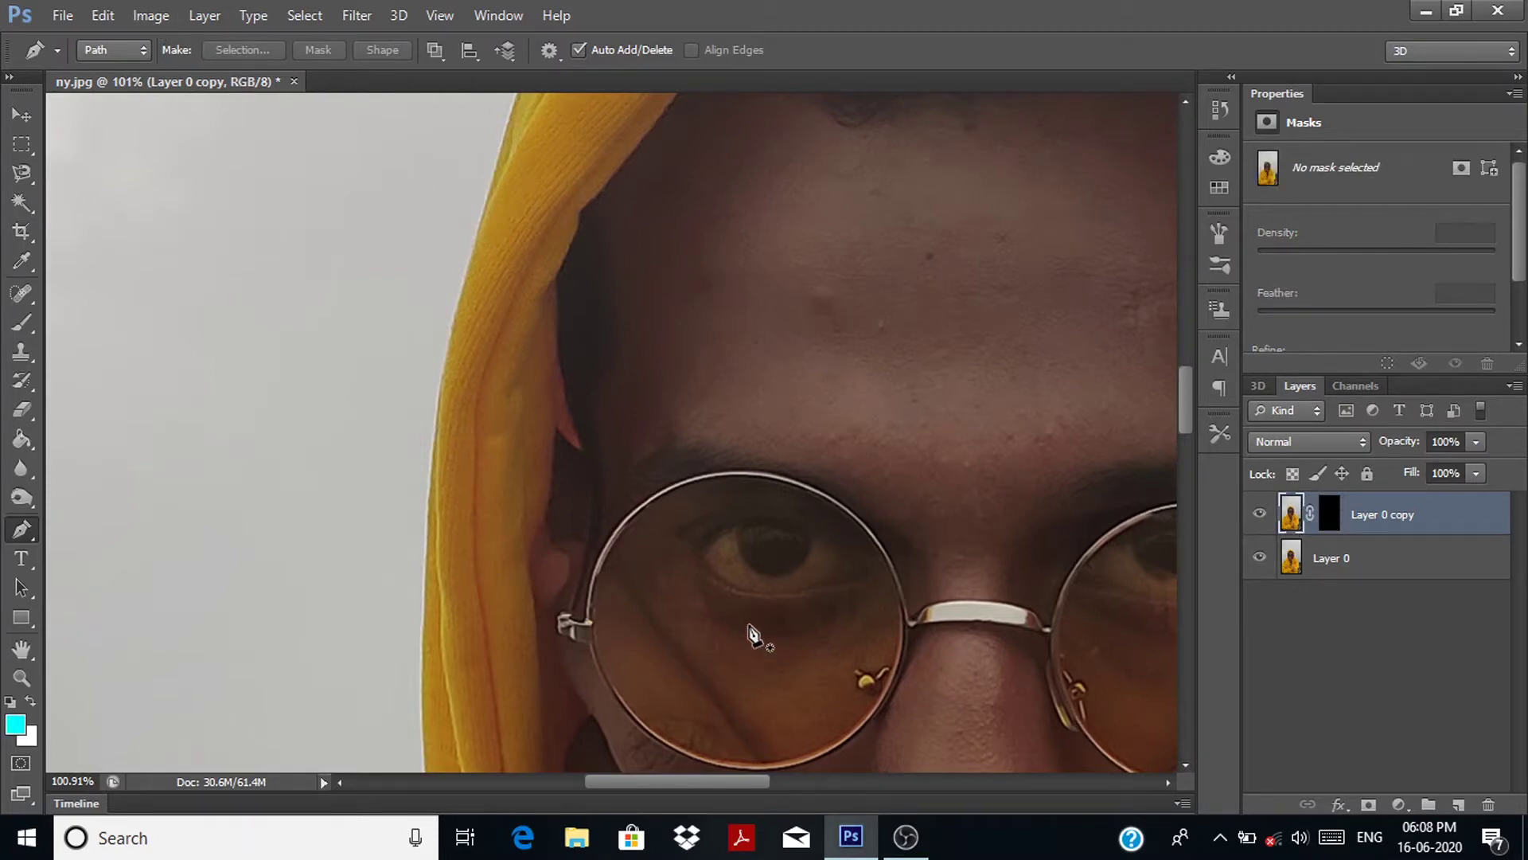
scroll(752, 613, down, 3)
scroll(760, 609, down, 2)
scroll(766, 609, down, 1)
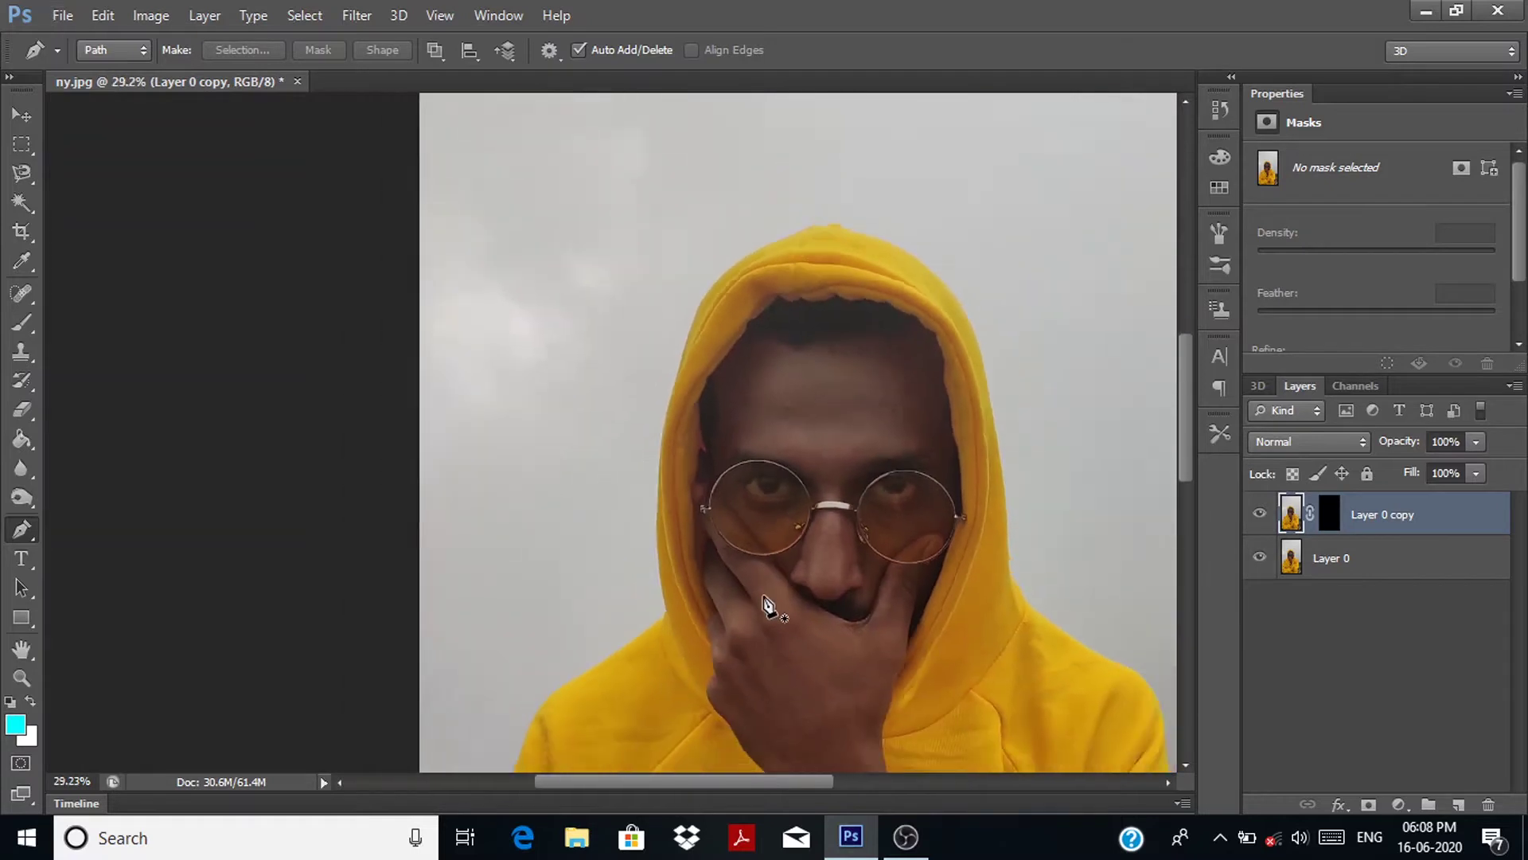
scroll(770, 597, down, 1)
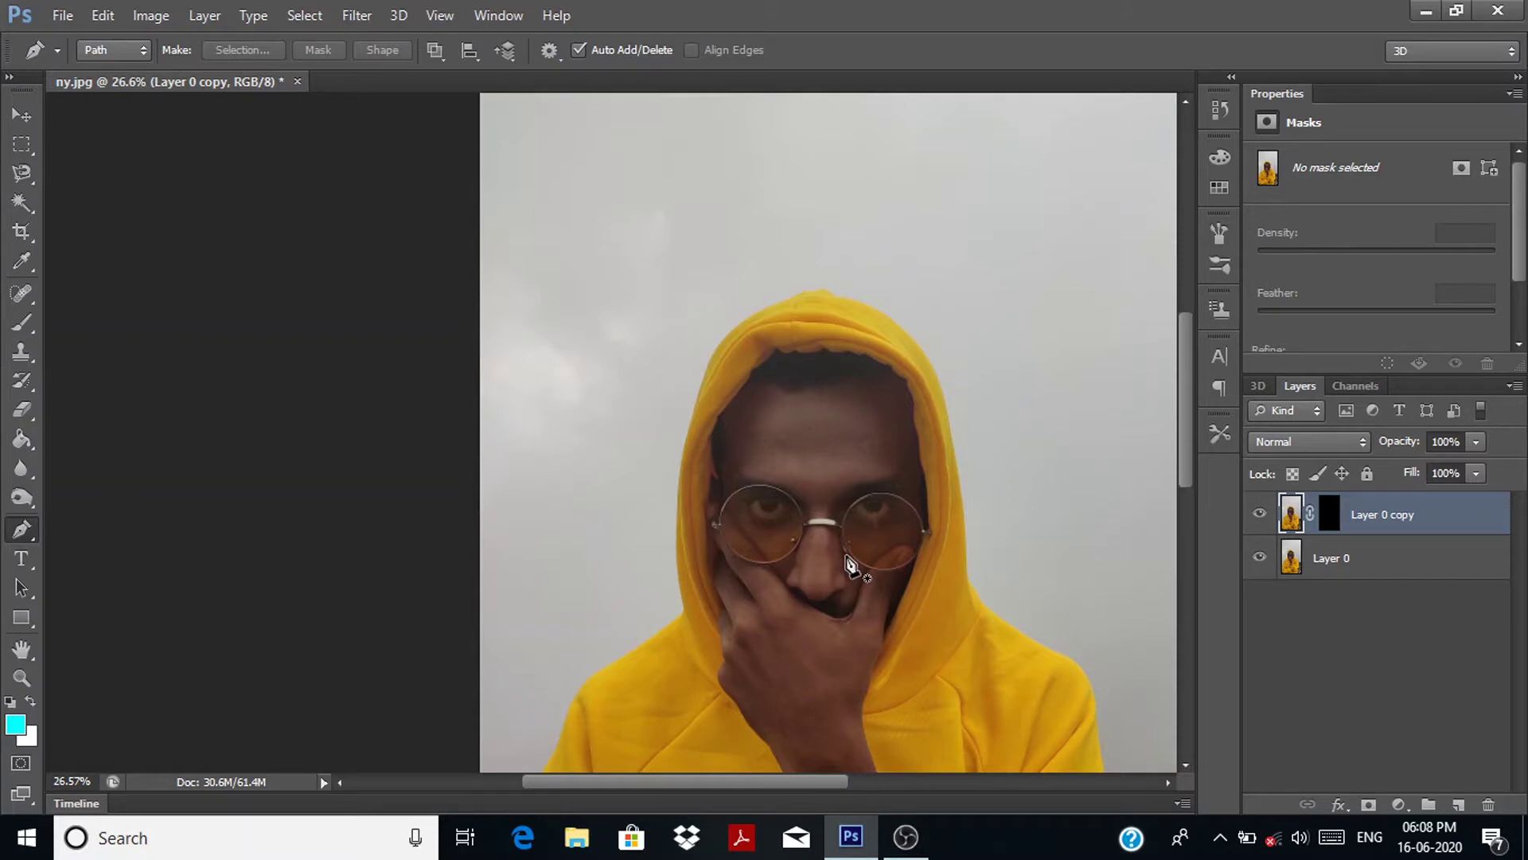
Step: Use Hue/Saturation to brighten the masked eye to pure white and slightly lower its saturation
click(151, 16)
mouse_move(185, 73)
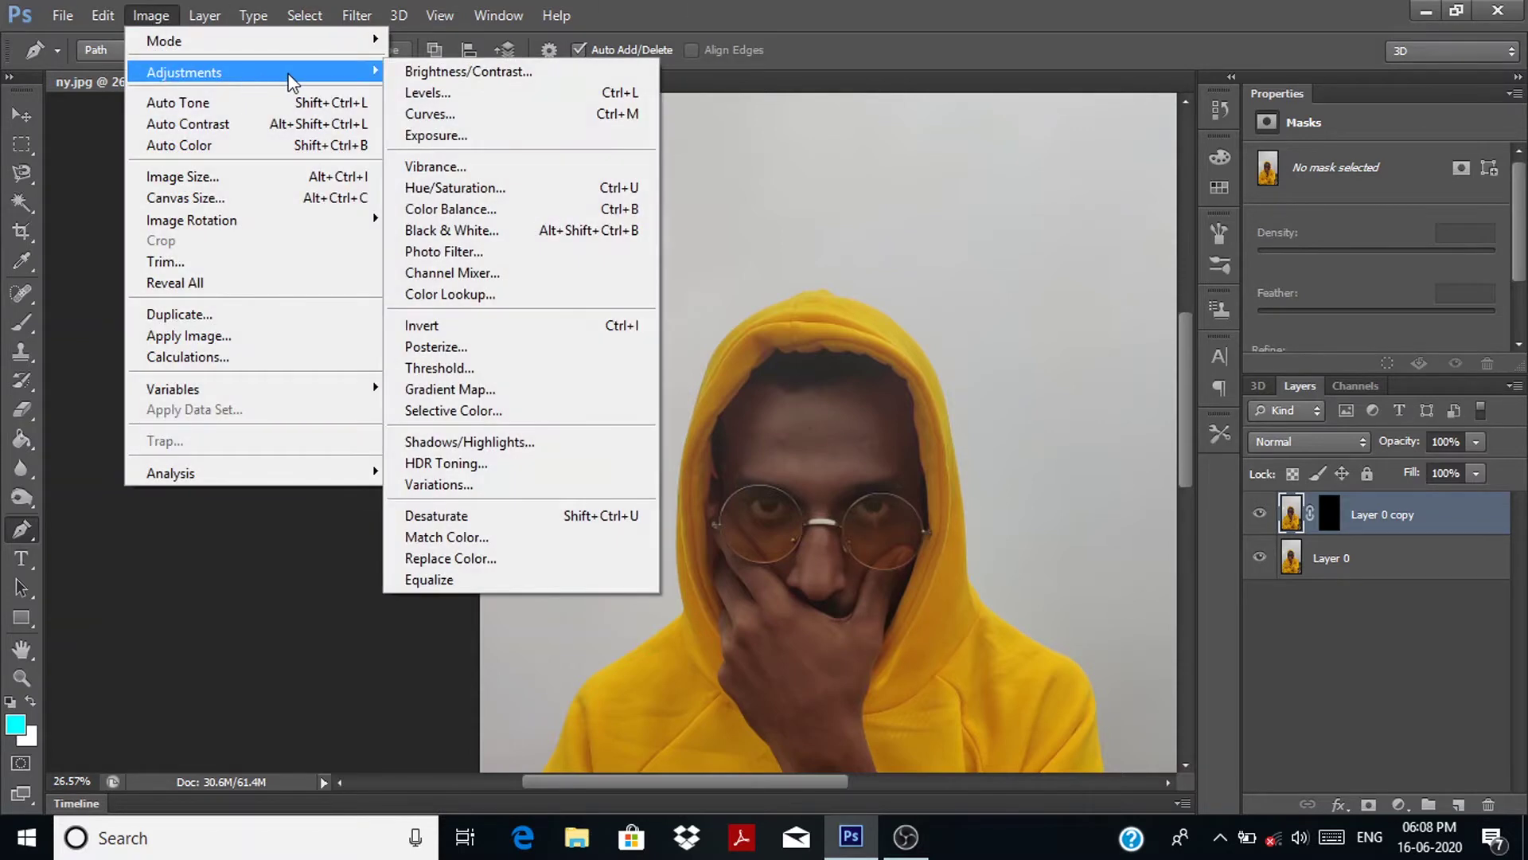
click(462, 188)
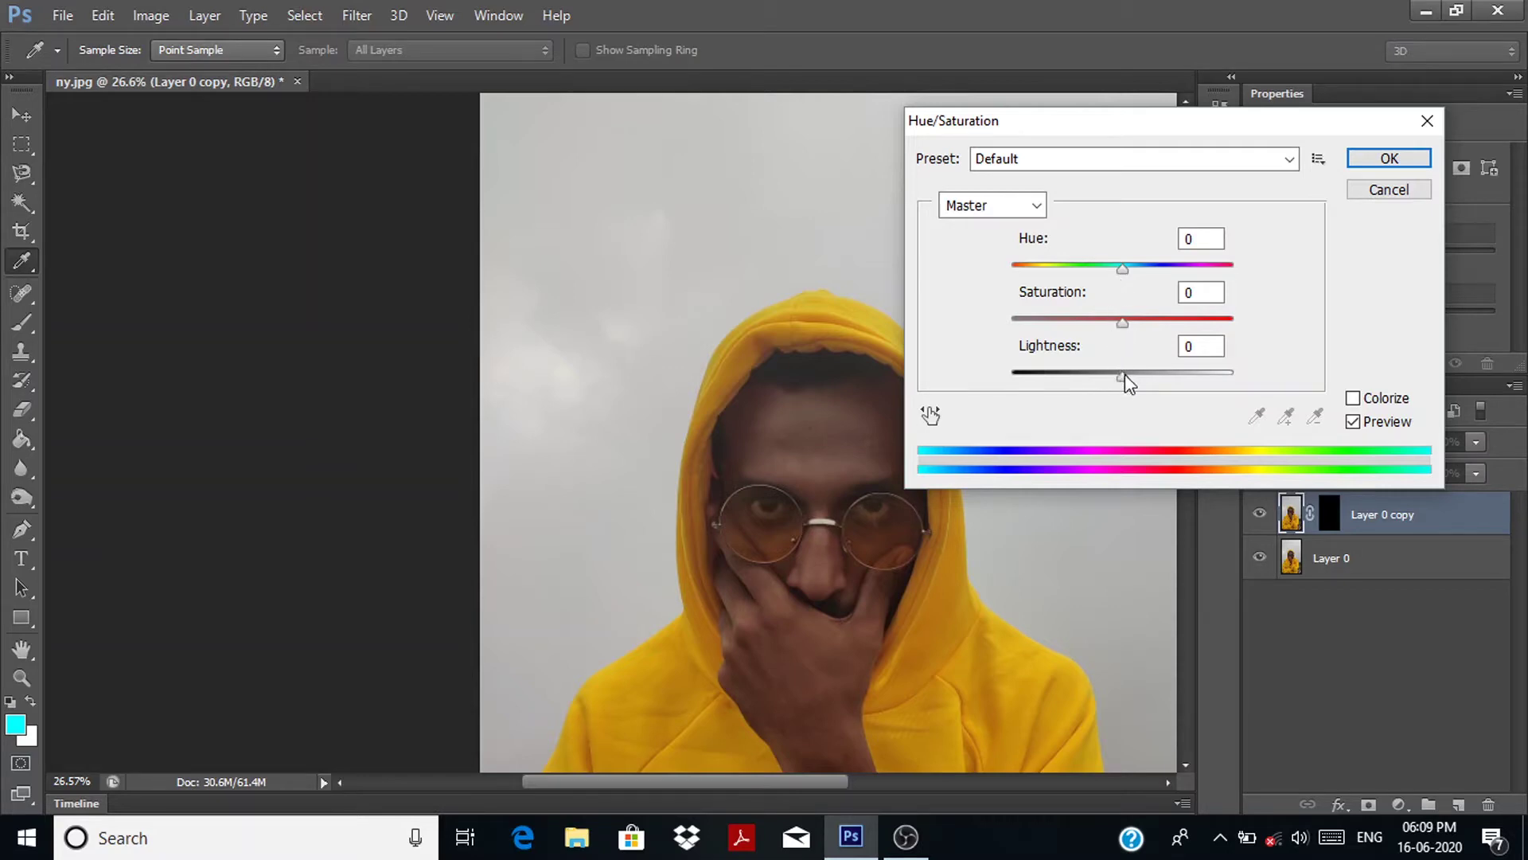
drag(1119, 377, 1246, 372)
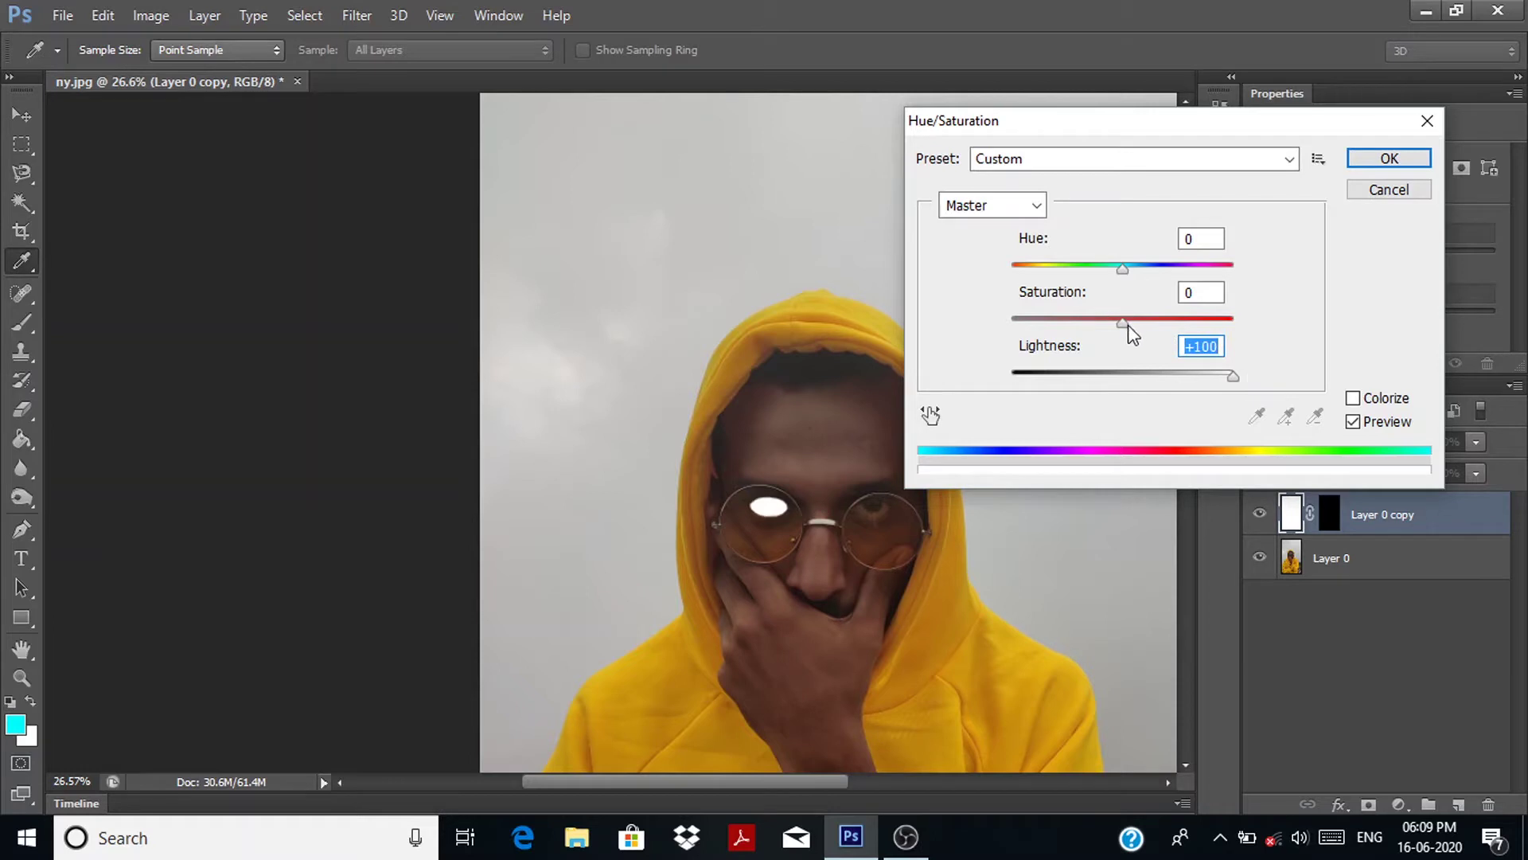
drag(1128, 325, 1114, 324)
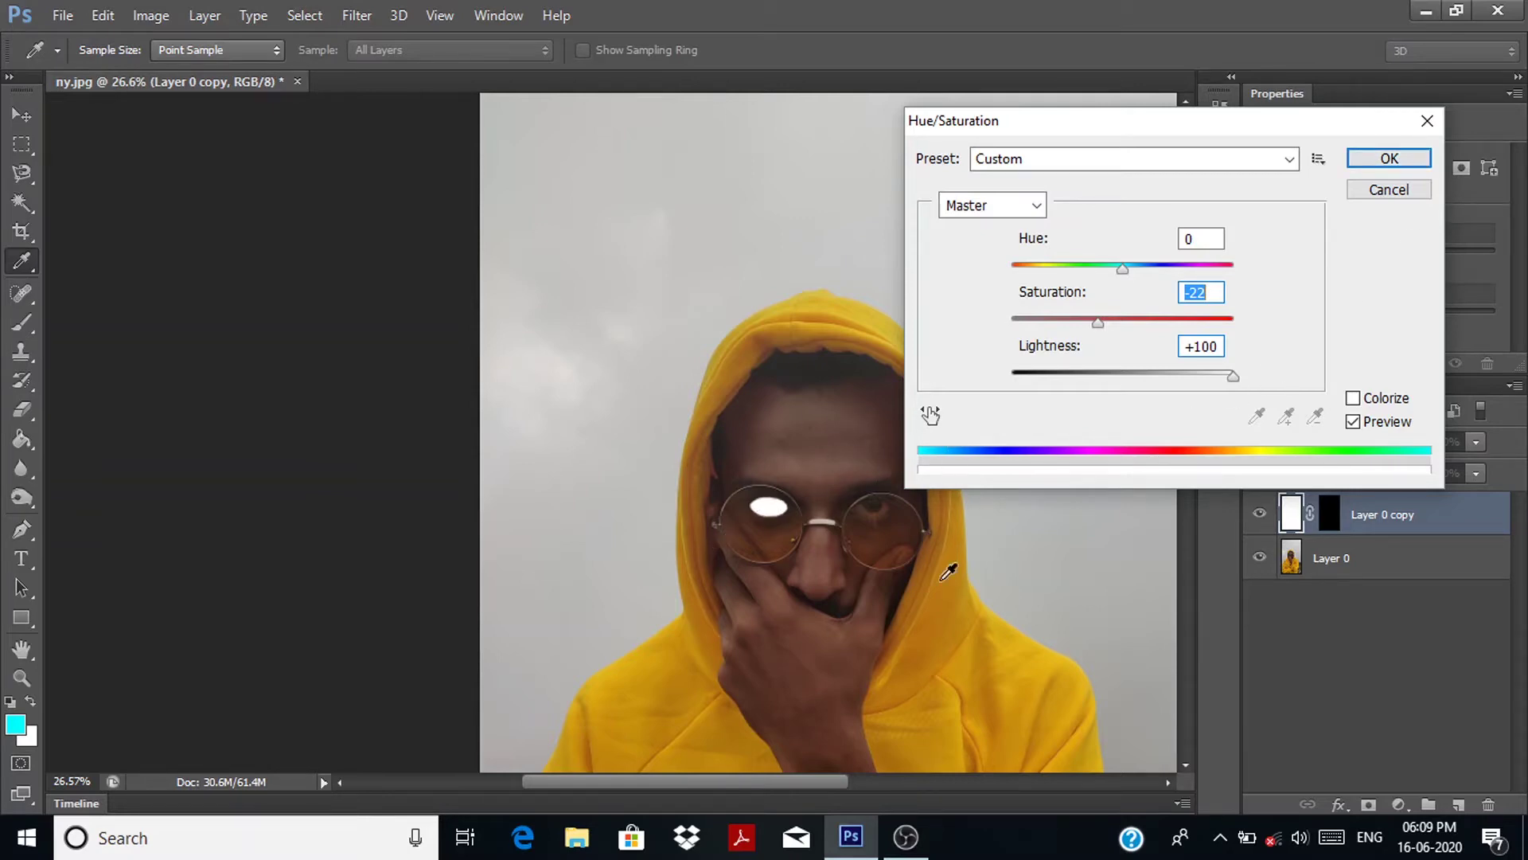
click(1384, 159)
Step: Zoom in to check the white lens, then open Layer Style for Layer 0 copy
key(p)
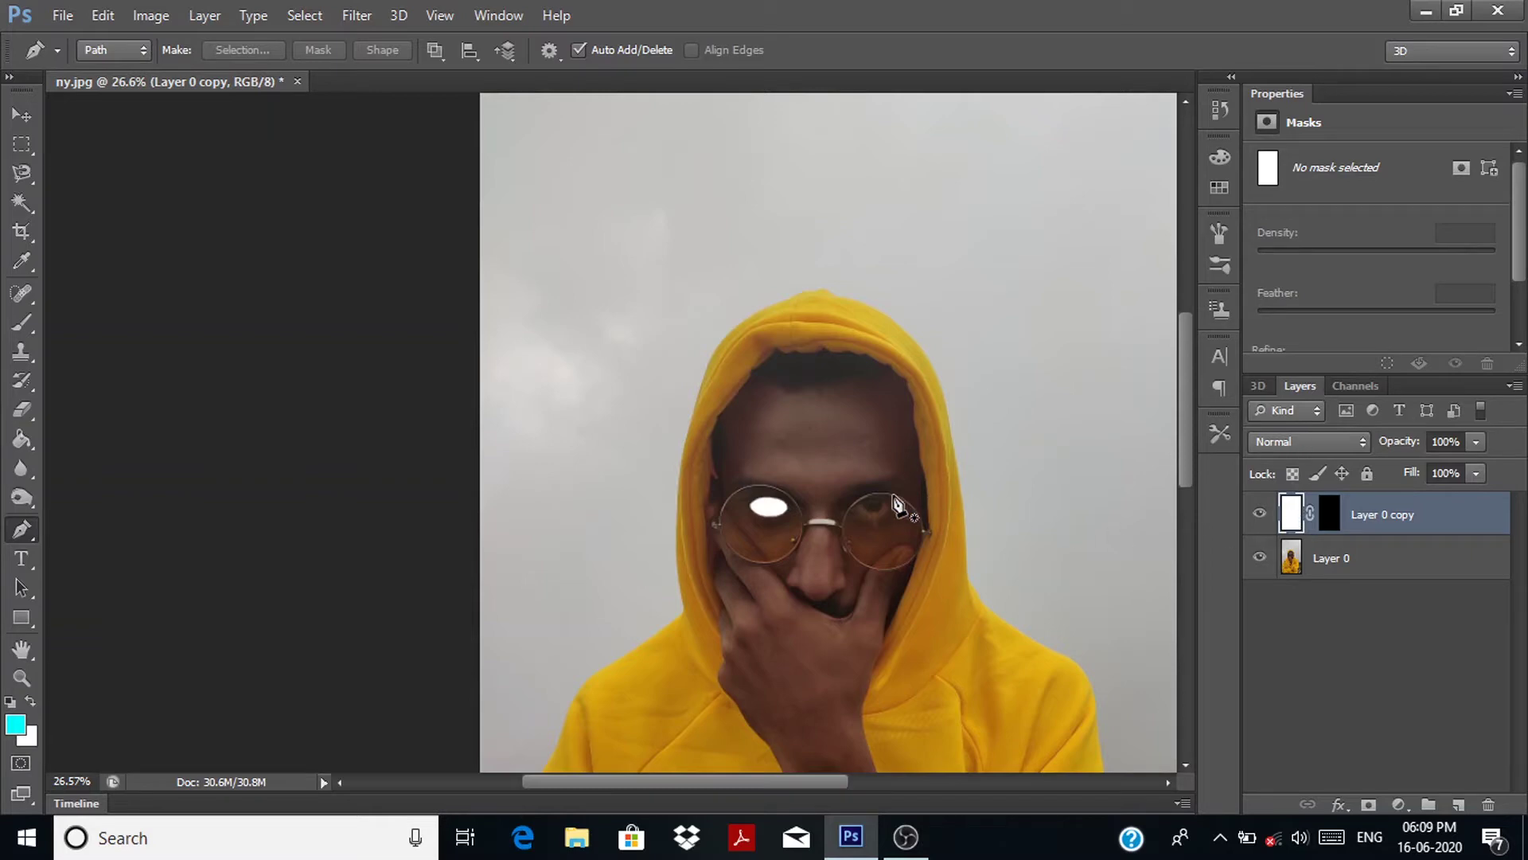
scroll(860, 518, up, 3)
scroll(757, 530, up, 3)
scroll(747, 530, up, 1)
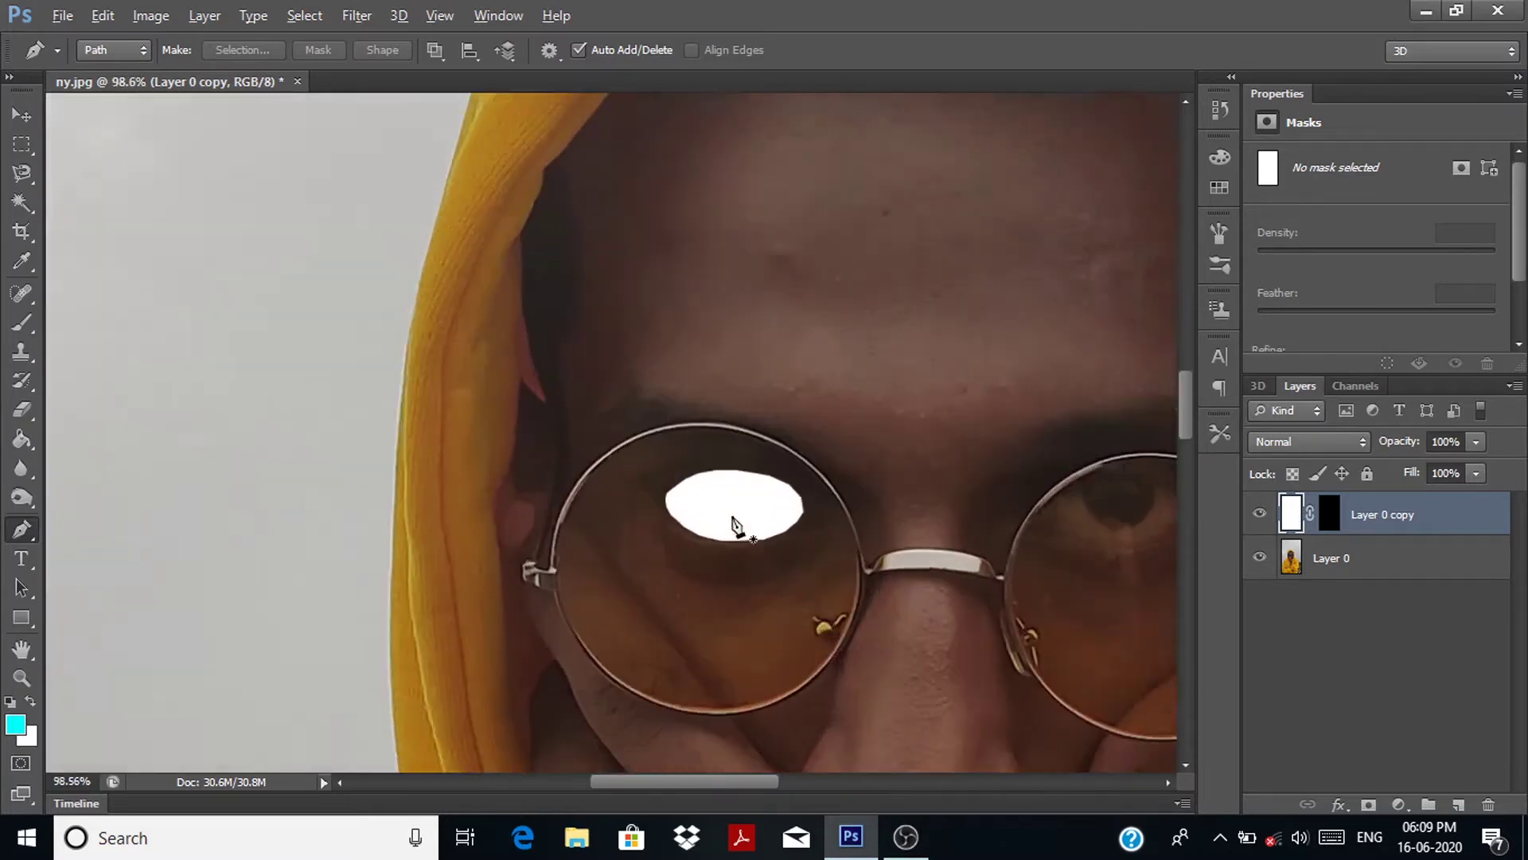
scroll(744, 528, up, 1)
scroll(741, 525, up, 1)
scroll(736, 524, up, 1)
scroll(736, 526, down, 3)
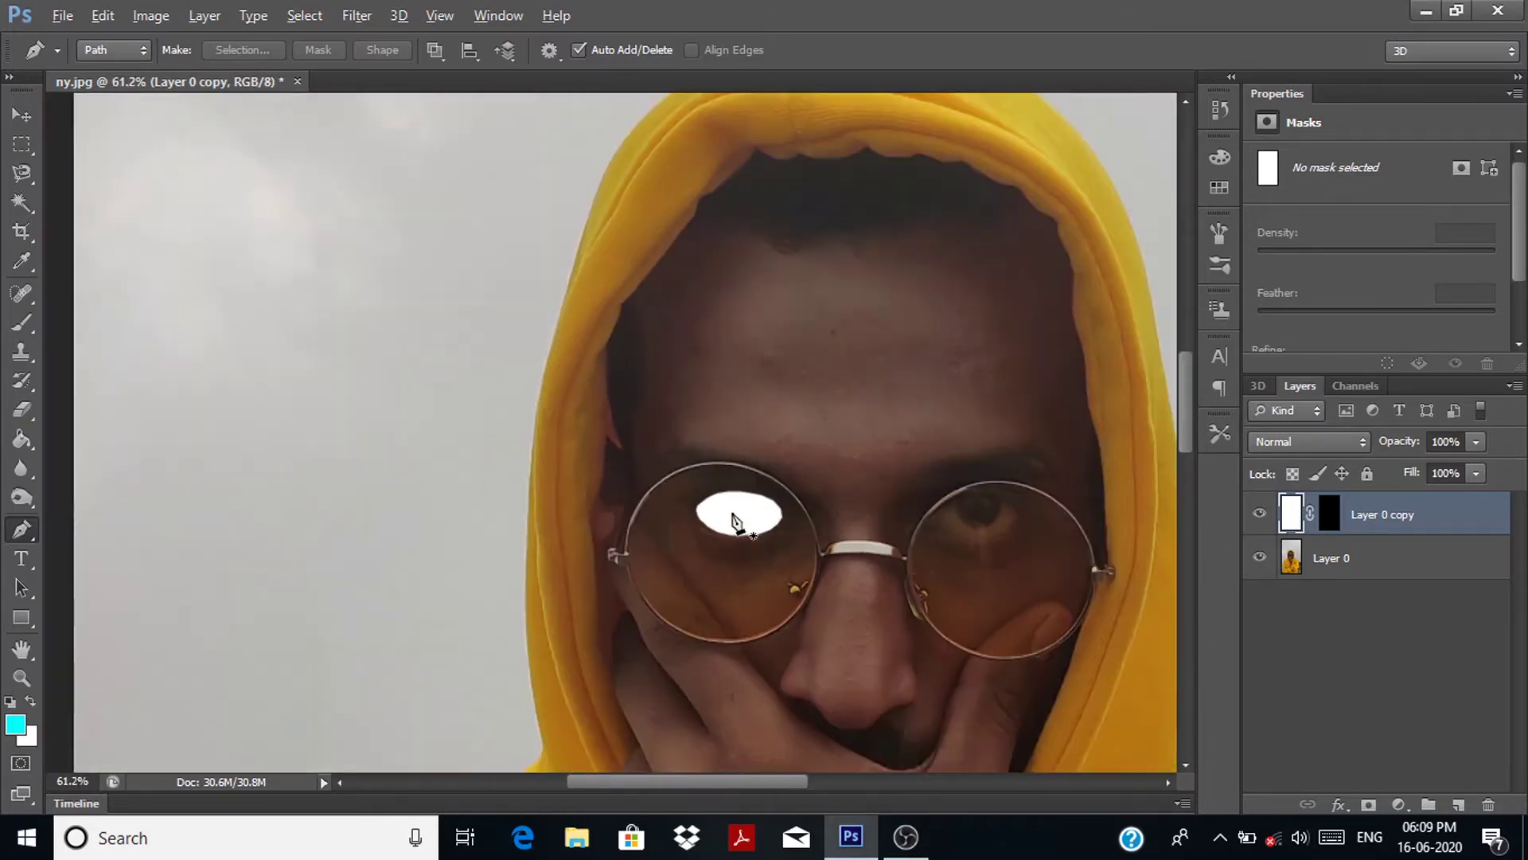
scroll(727, 519, down, 2)
scroll(1170, 546, down, 1)
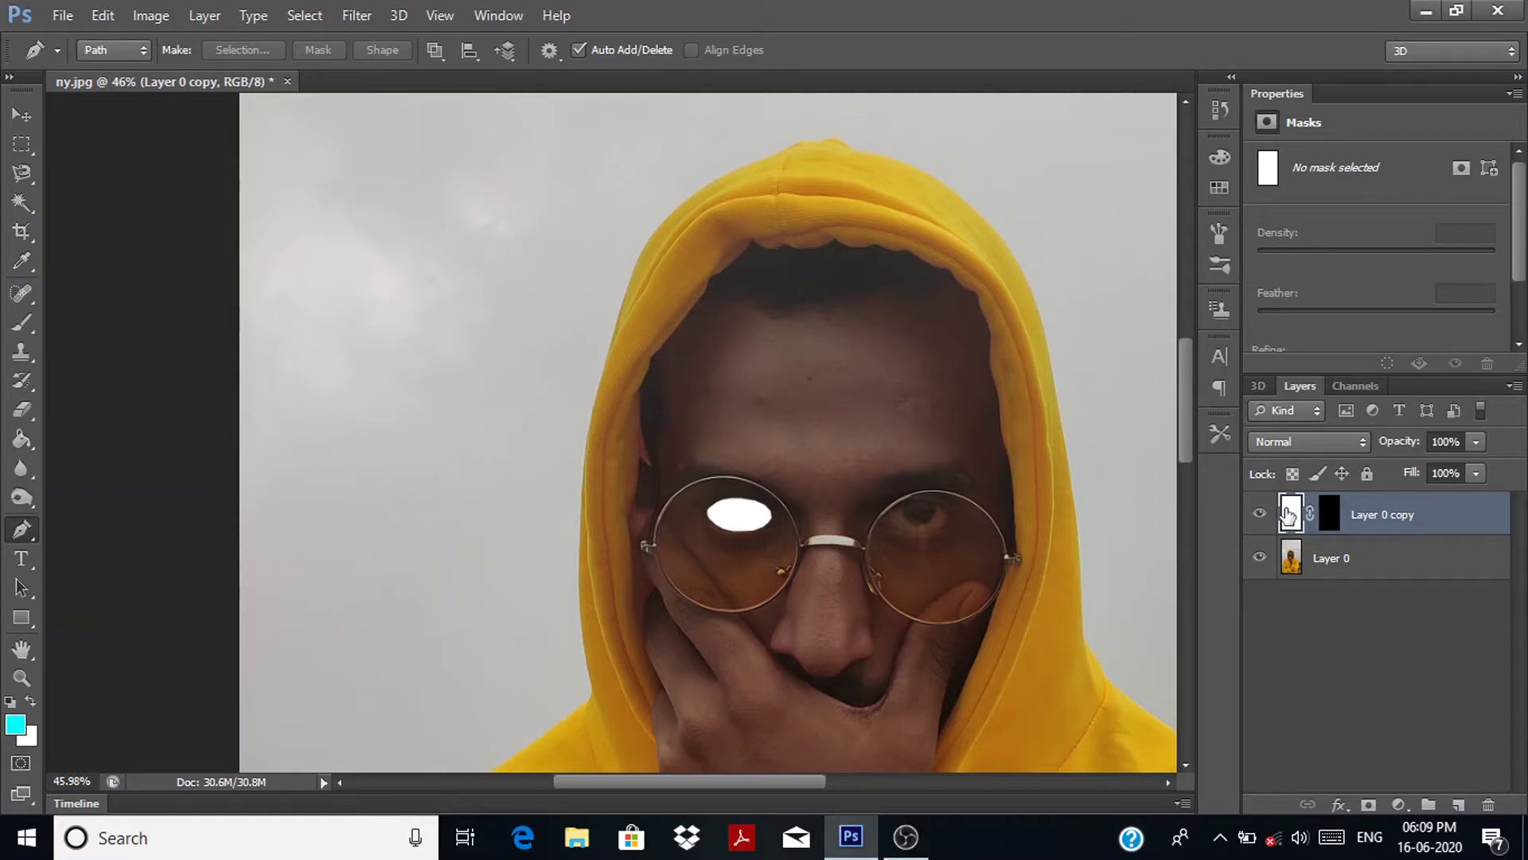
double_click(1289, 513)
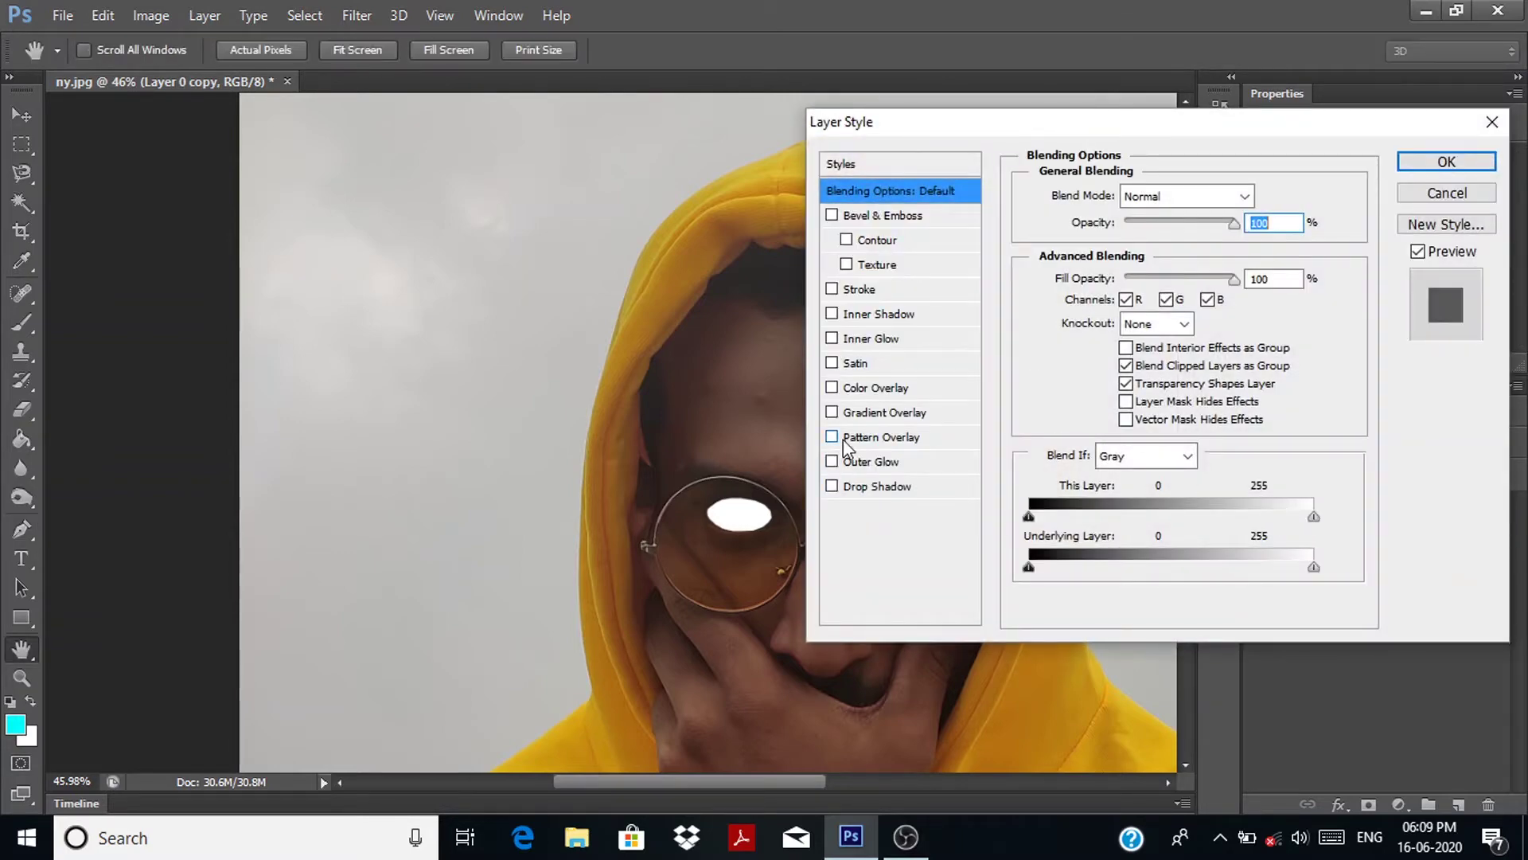
Step: Enable Outer Glow and set its colour to a fully saturated bright cyan
drag(1210, 122, 1251, 213)
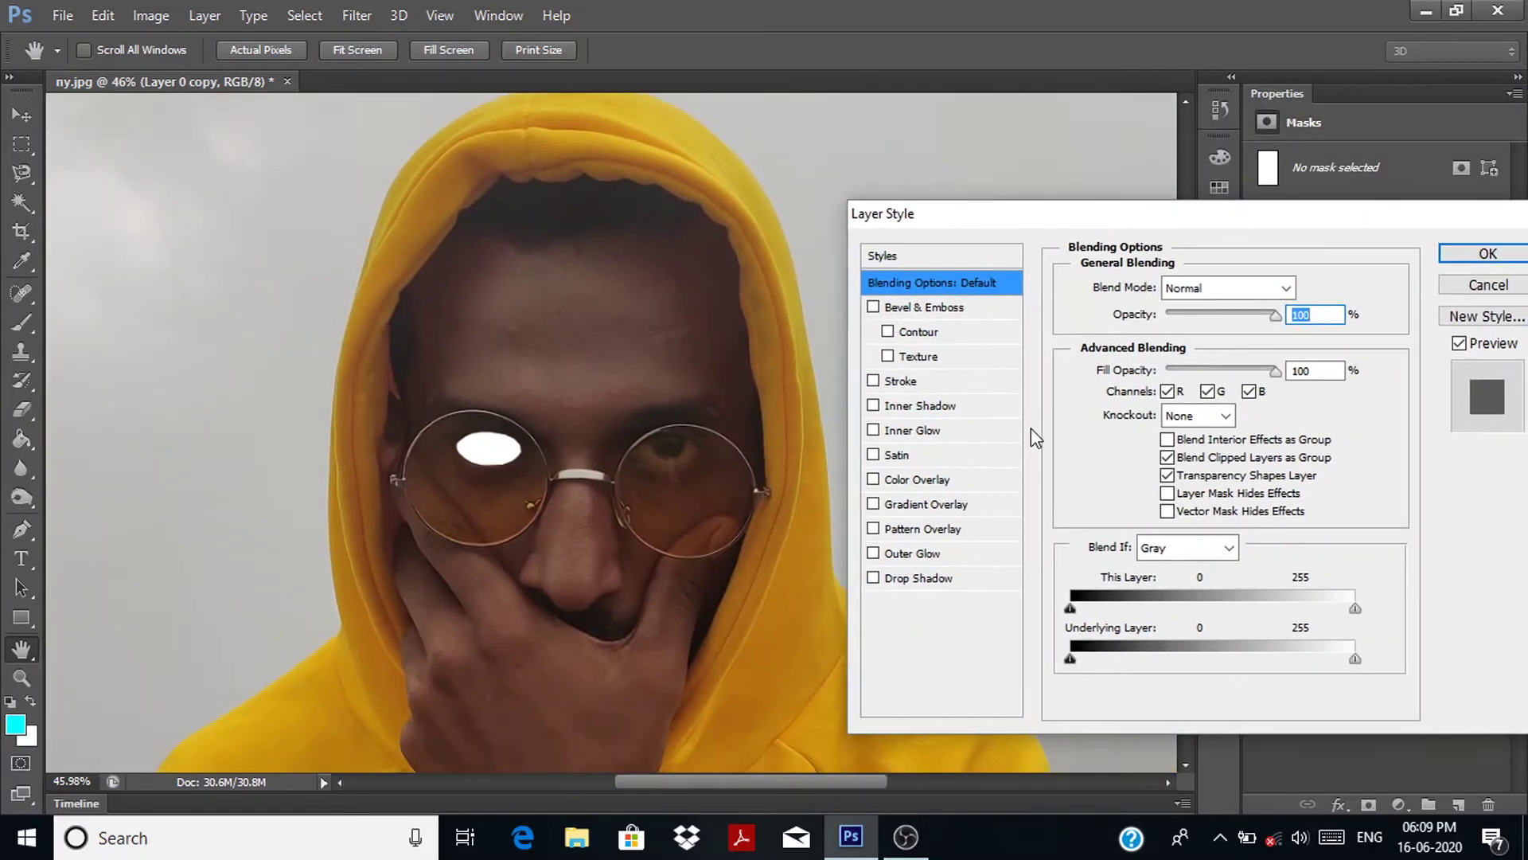
click(876, 558)
click(906, 553)
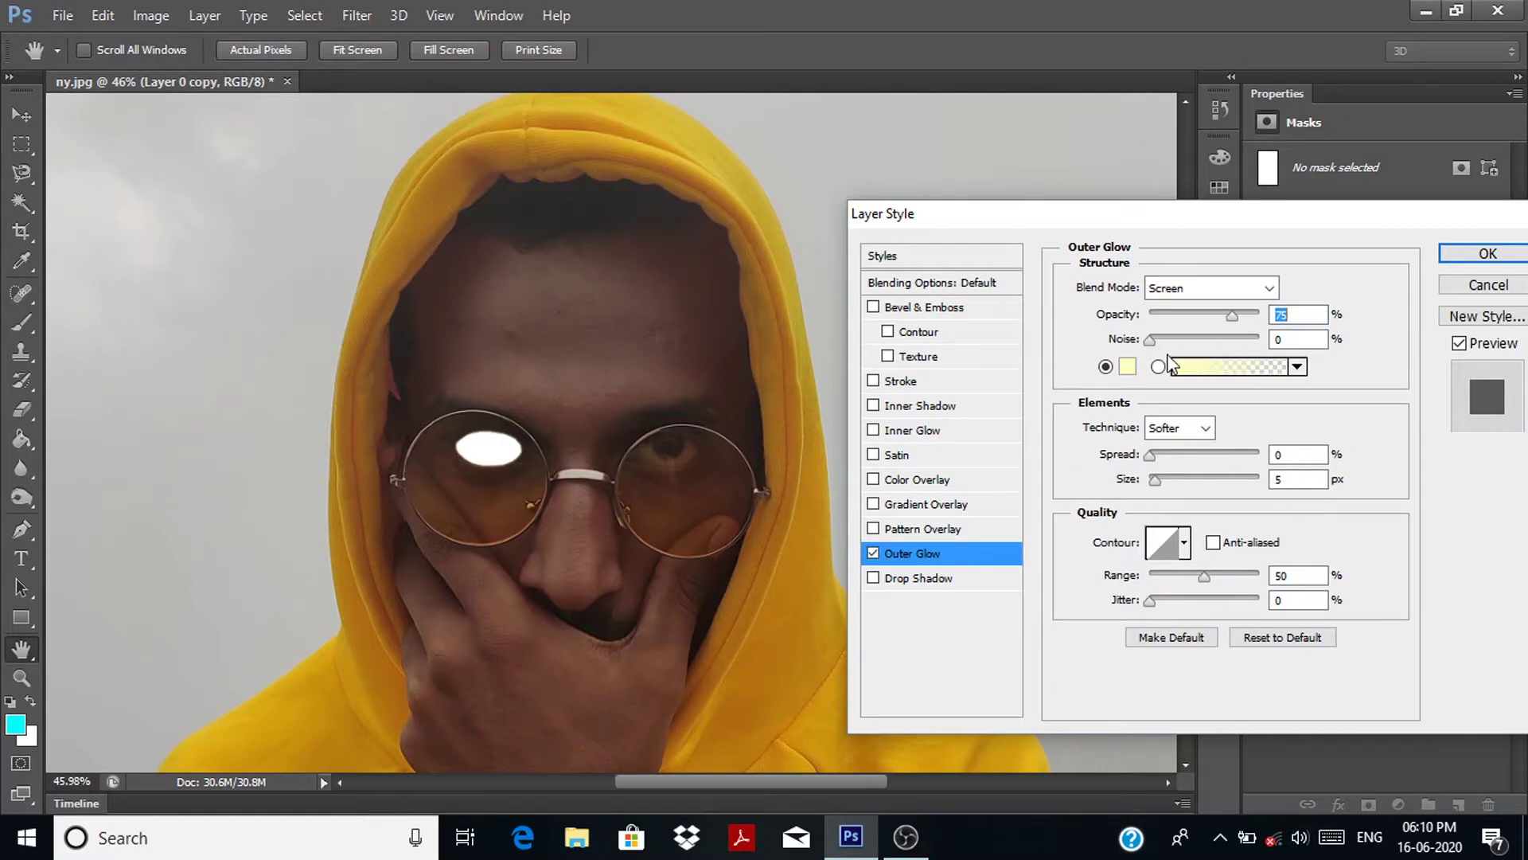
click(1129, 368)
drag(1134, 458, 1130, 415)
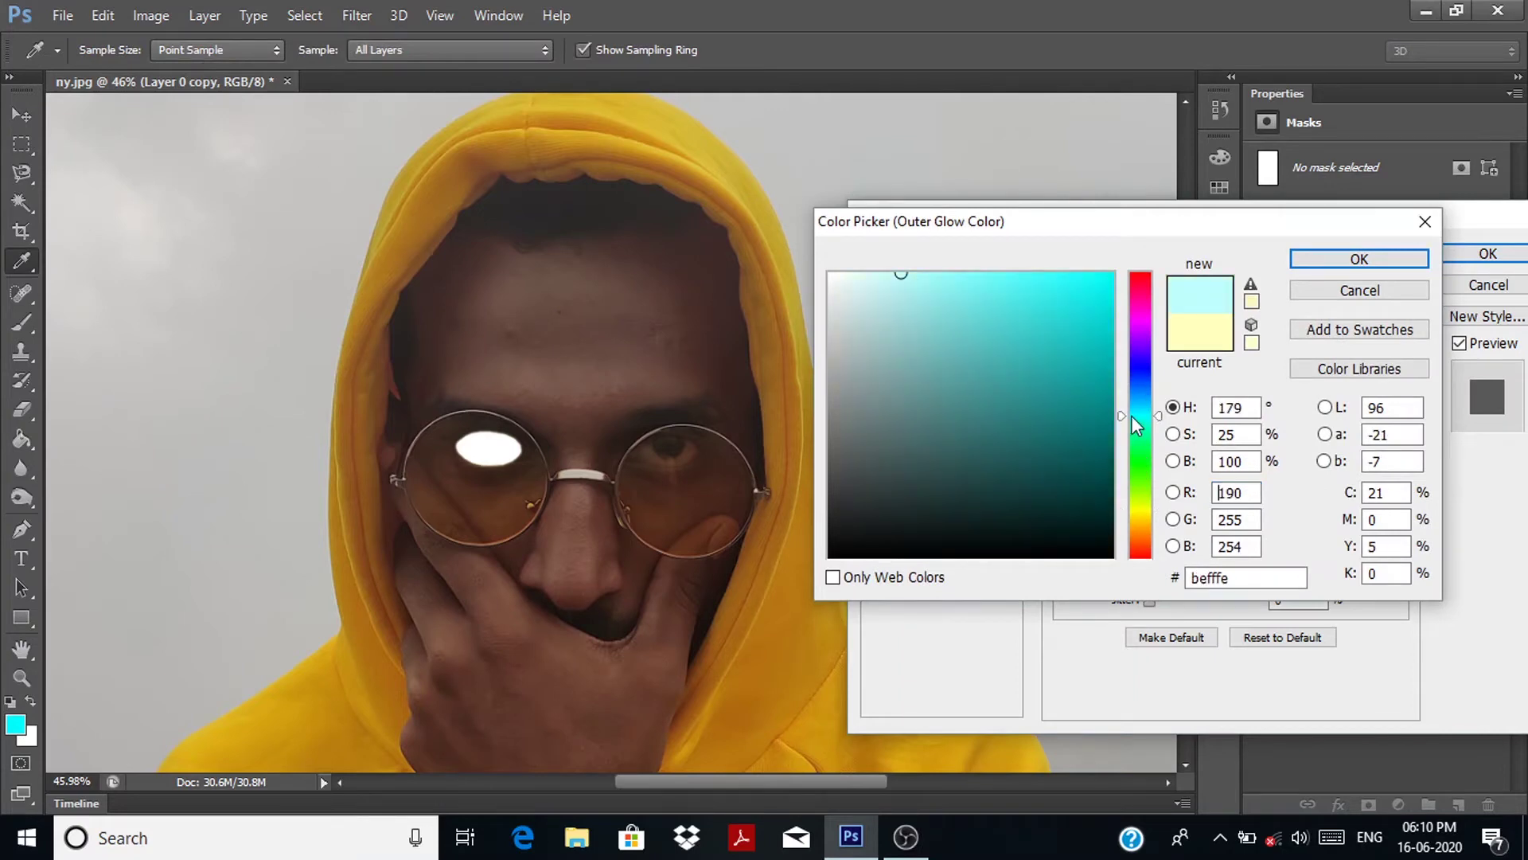
drag(901, 273, 1122, 273)
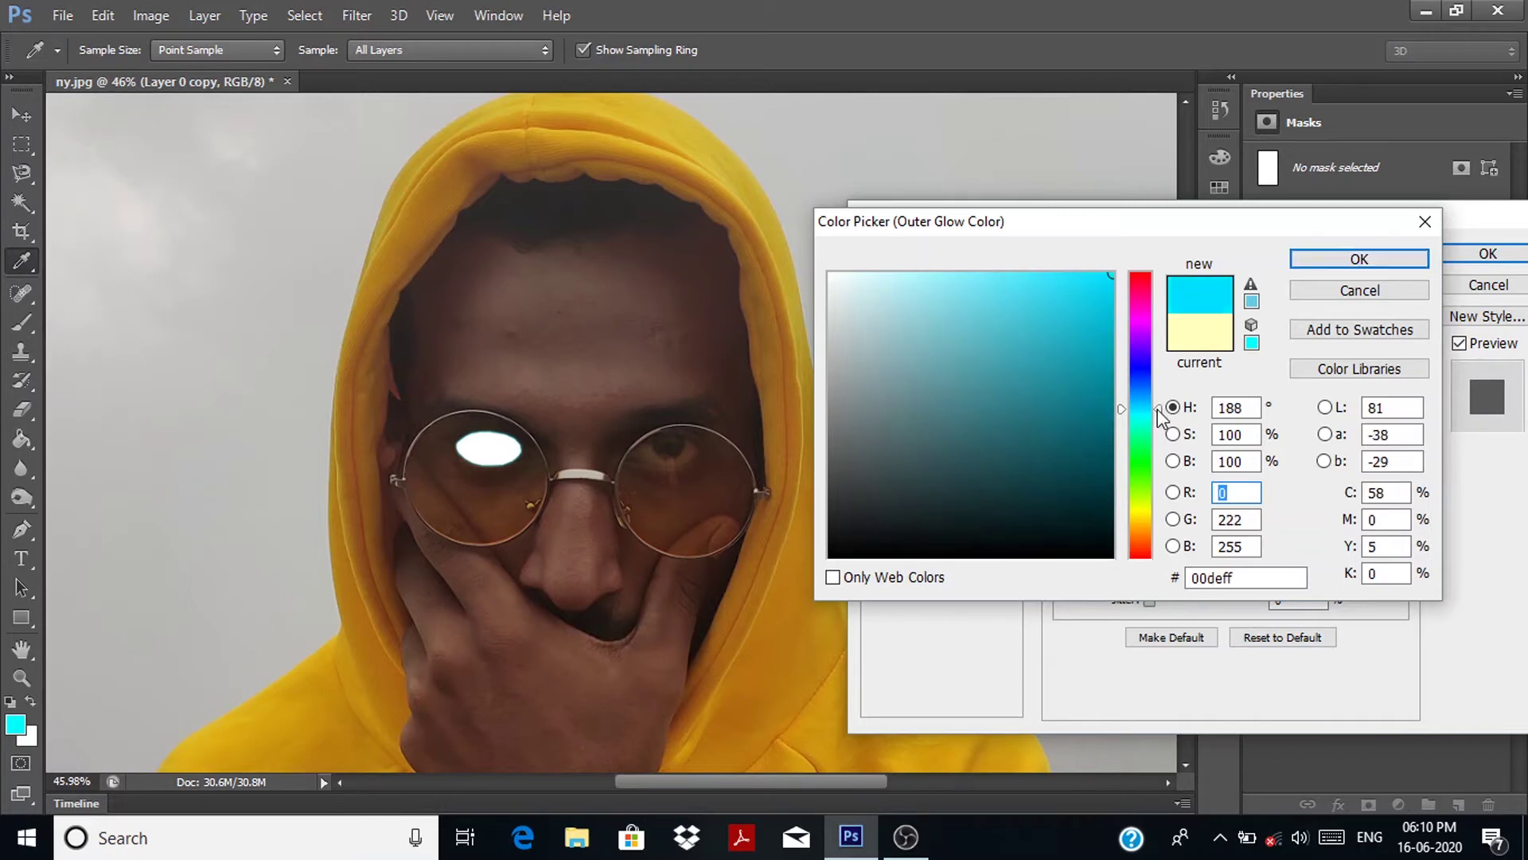
click(1360, 260)
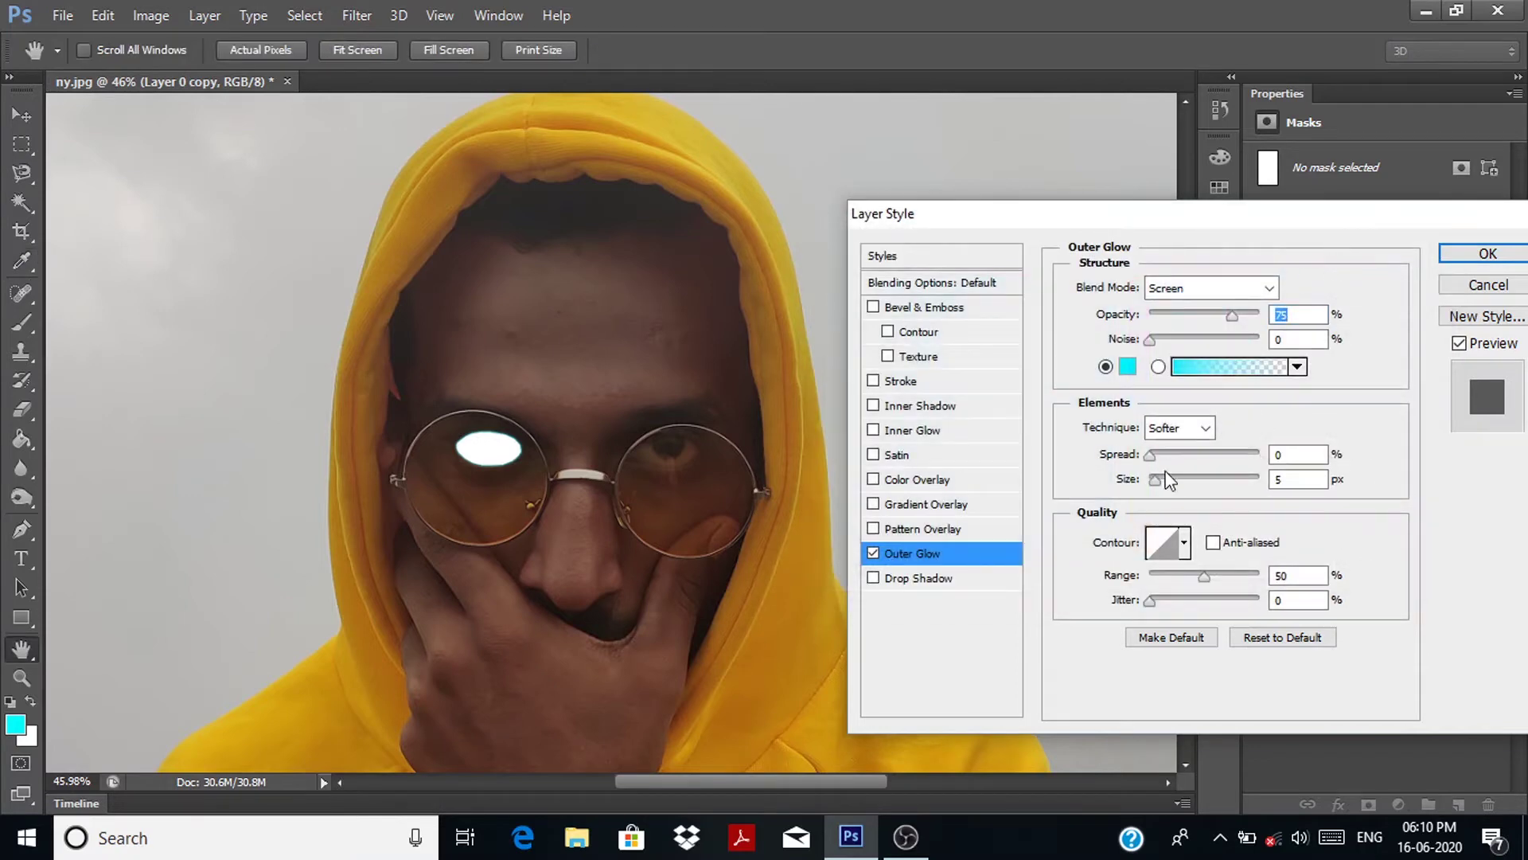
Step: Set the outer glow to Size 49 px and Spread 5%, keeping colour #00f0ff
mouse_move(1156, 483)
mouse_down()
mouse_move(1249, 498)
mouse_move(1181, 497)
mouse_up()
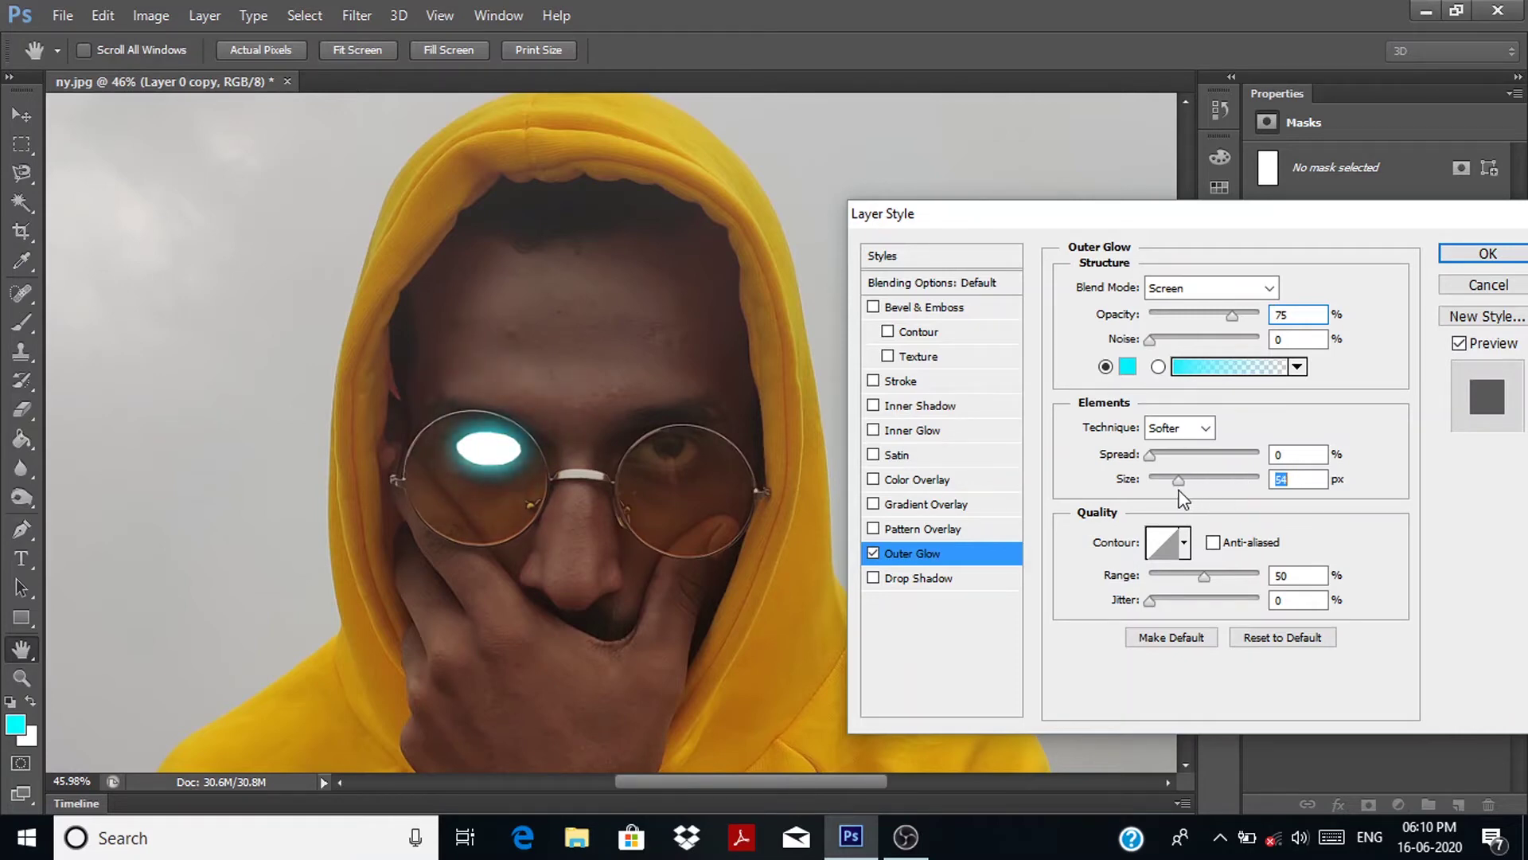
drag(1178, 490, 1176, 491)
mouse_move(1150, 454)
mouse_down()
mouse_move(1229, 464)
mouse_move(1158, 456)
mouse_up()
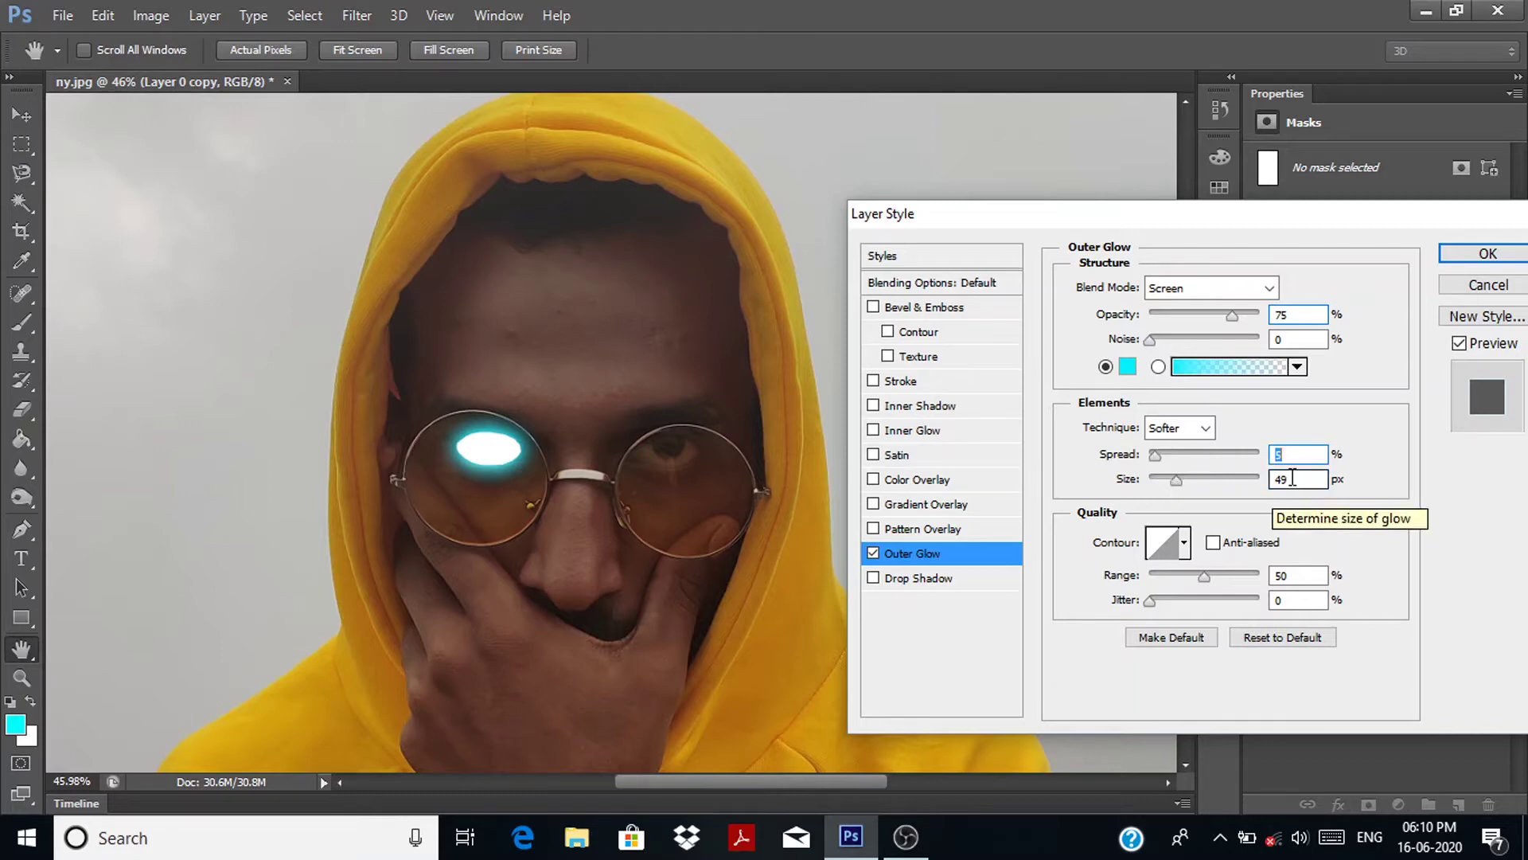
click(1130, 368)
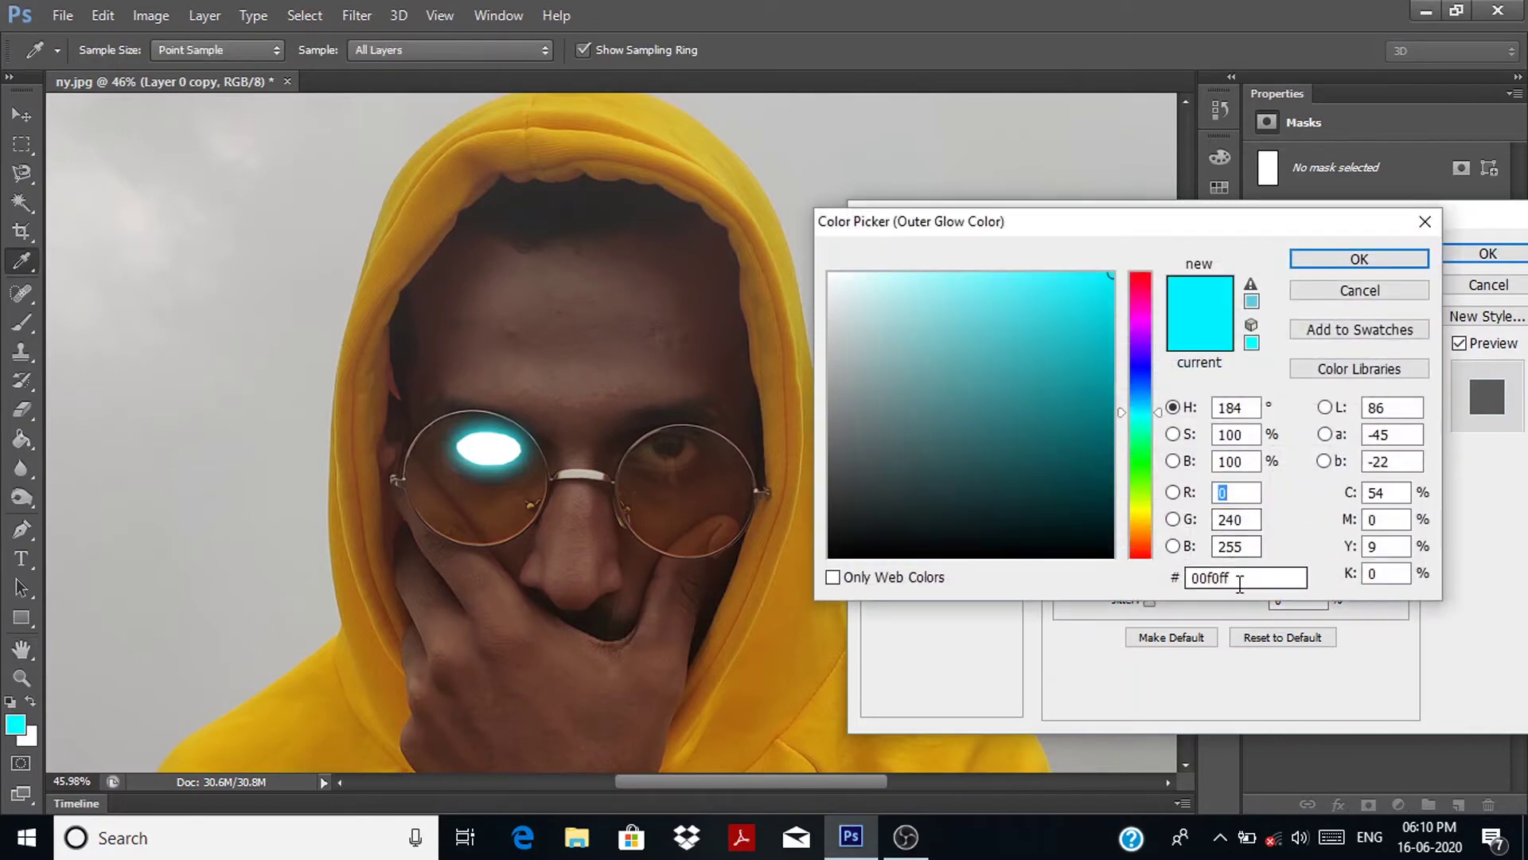
click(1189, 579)
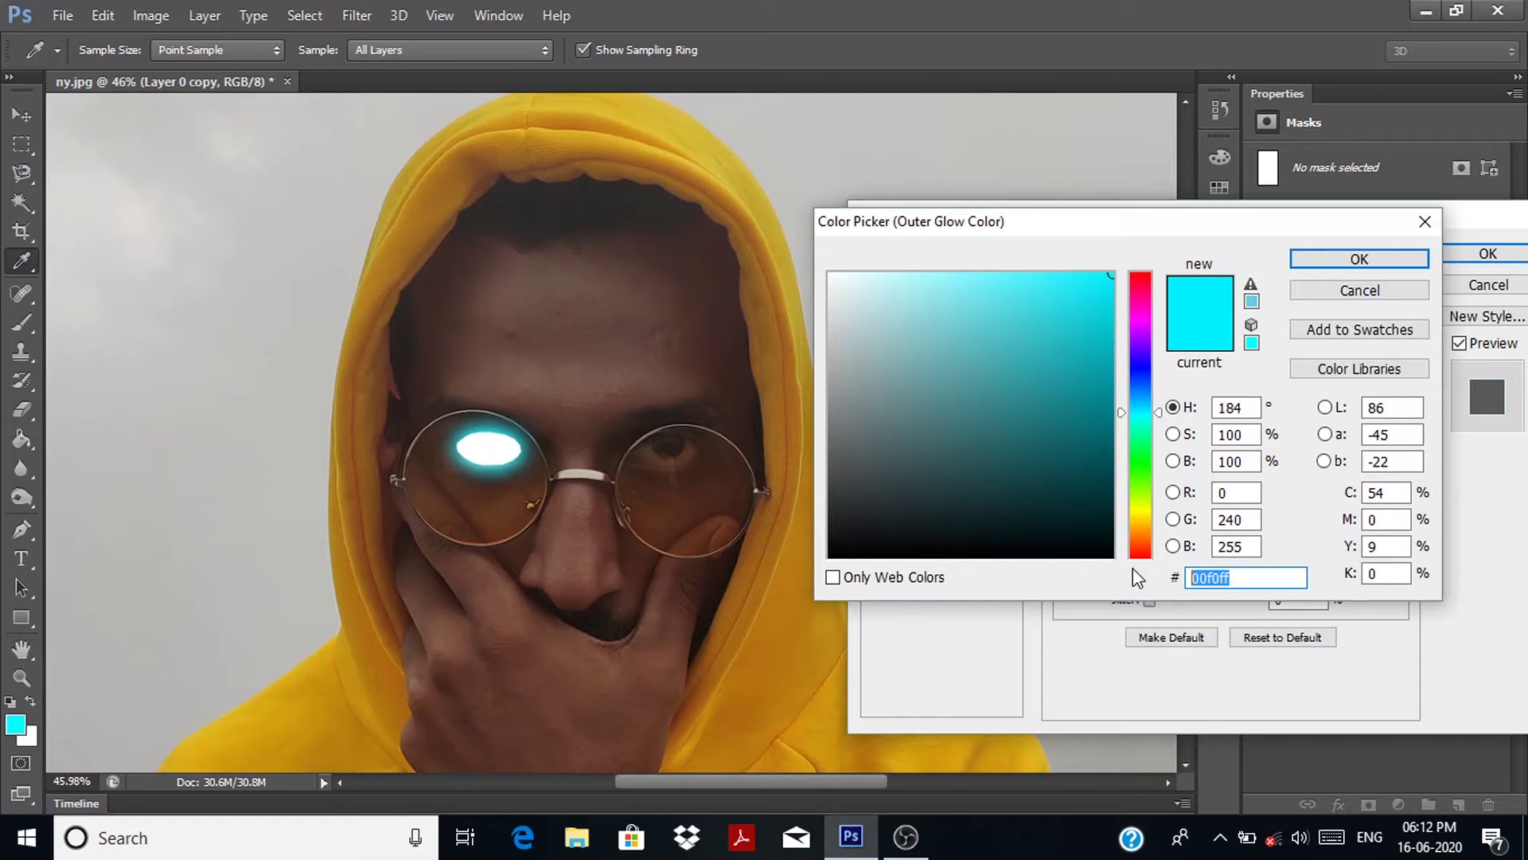
key(Return)
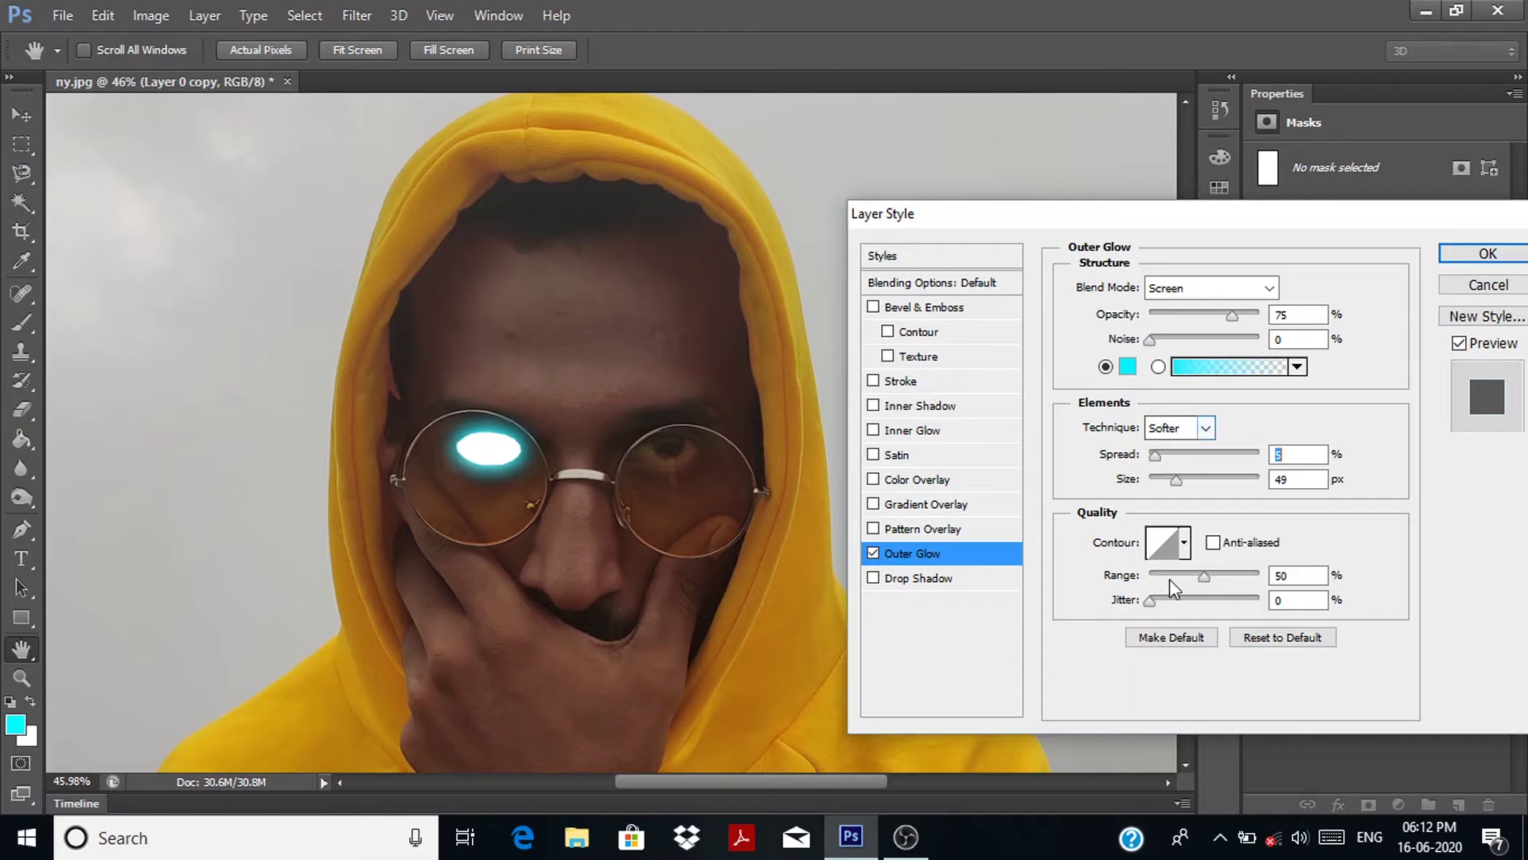
click(1184, 544)
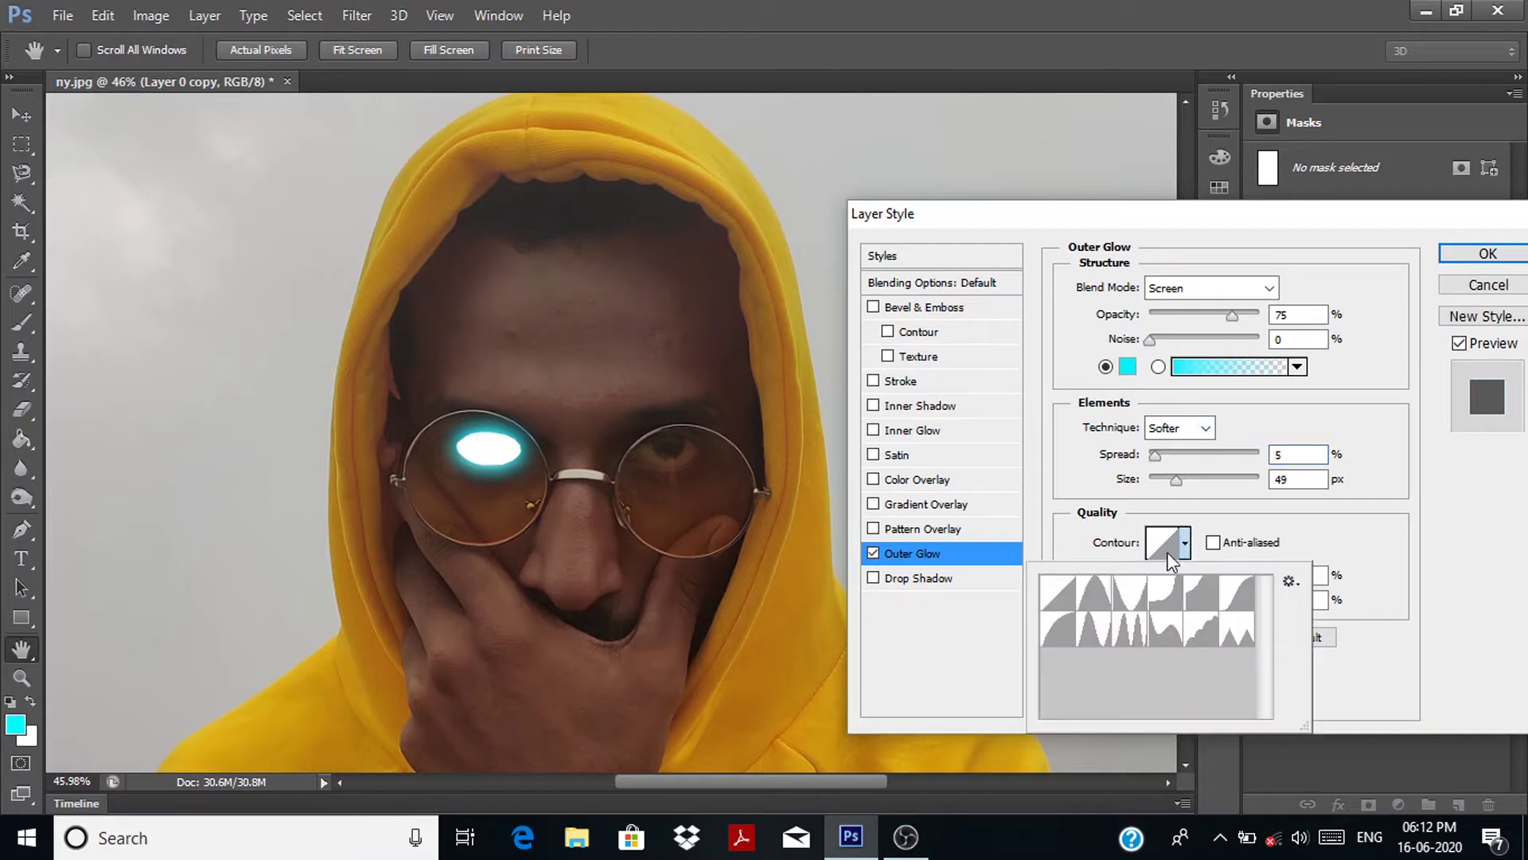
click(1093, 595)
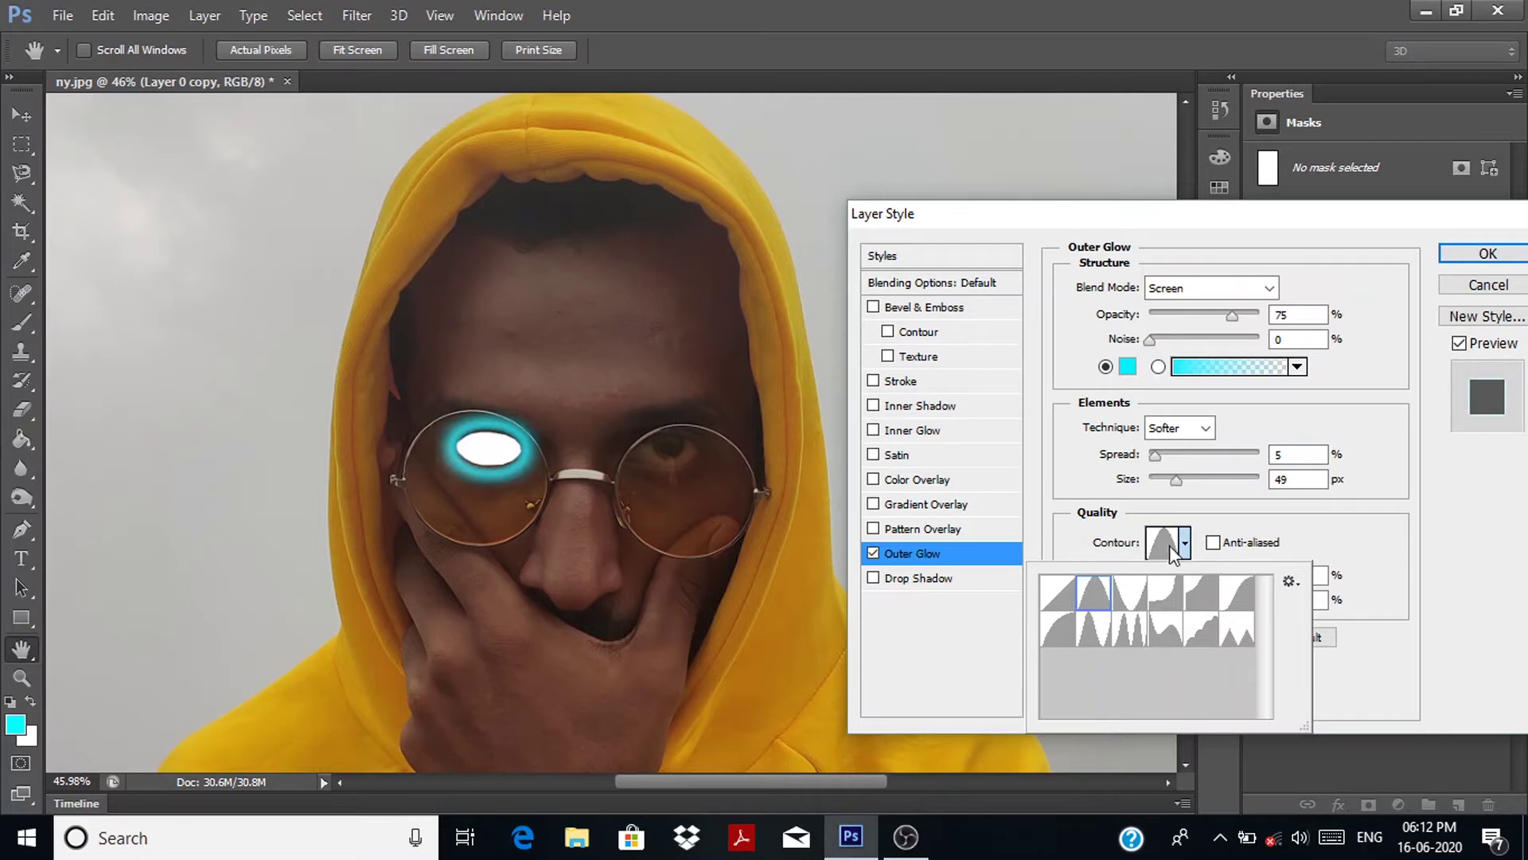
click(1128, 595)
click(1162, 593)
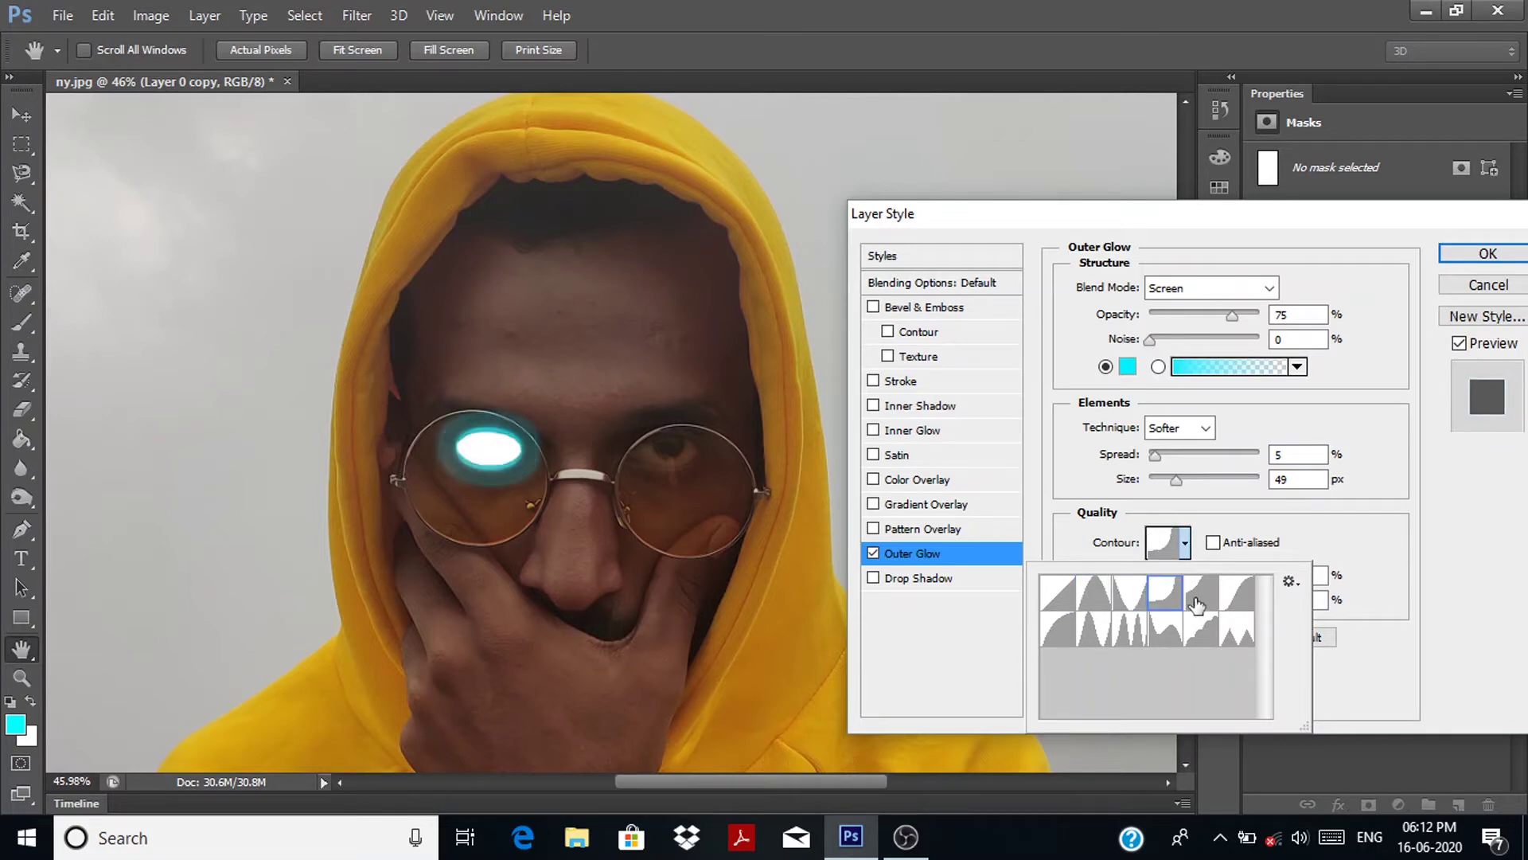
click(1236, 594)
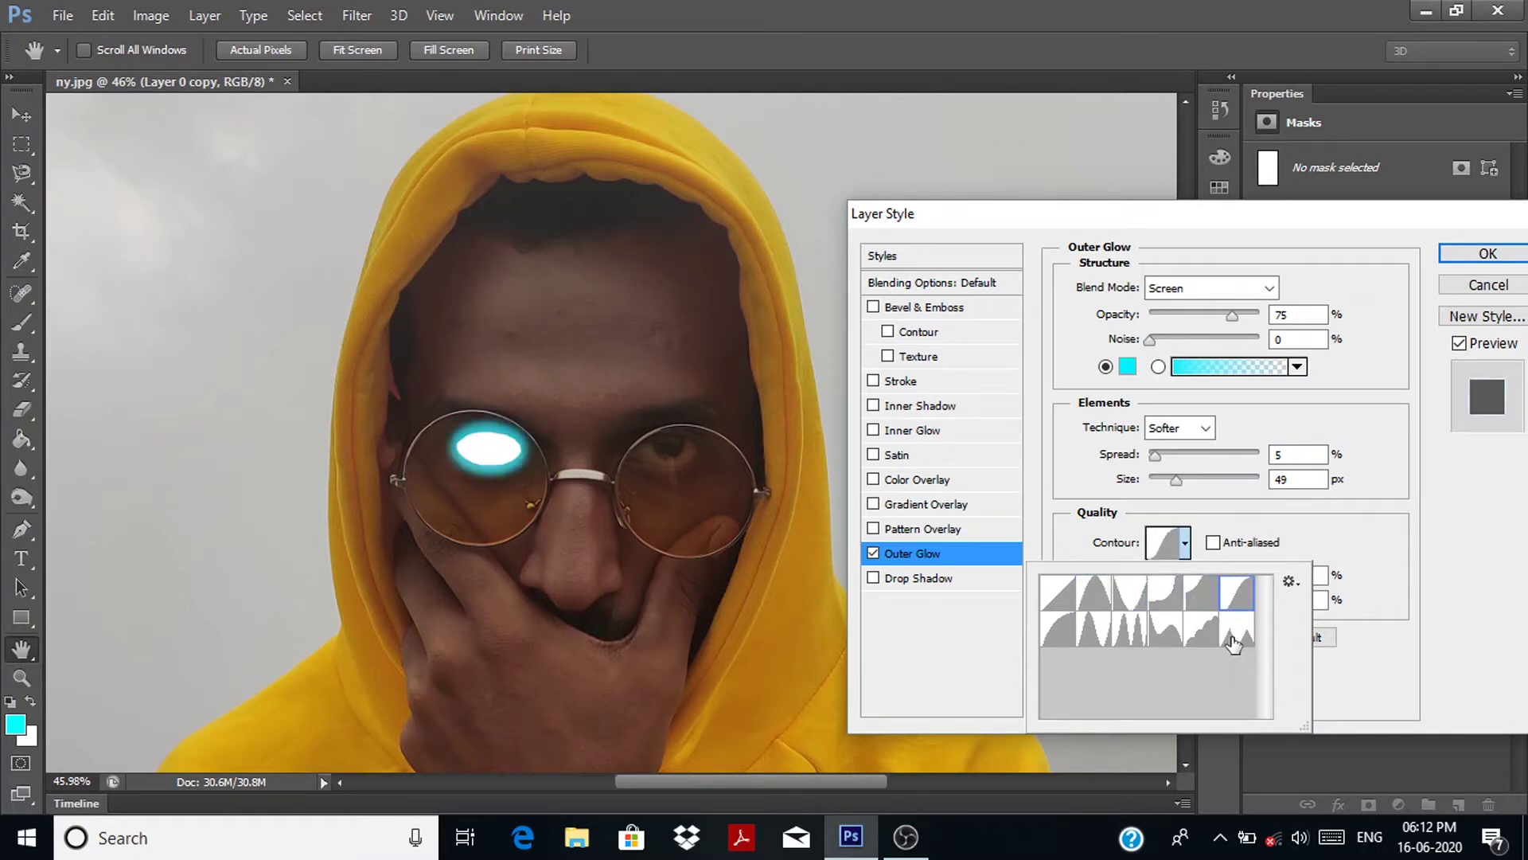
click(1235, 636)
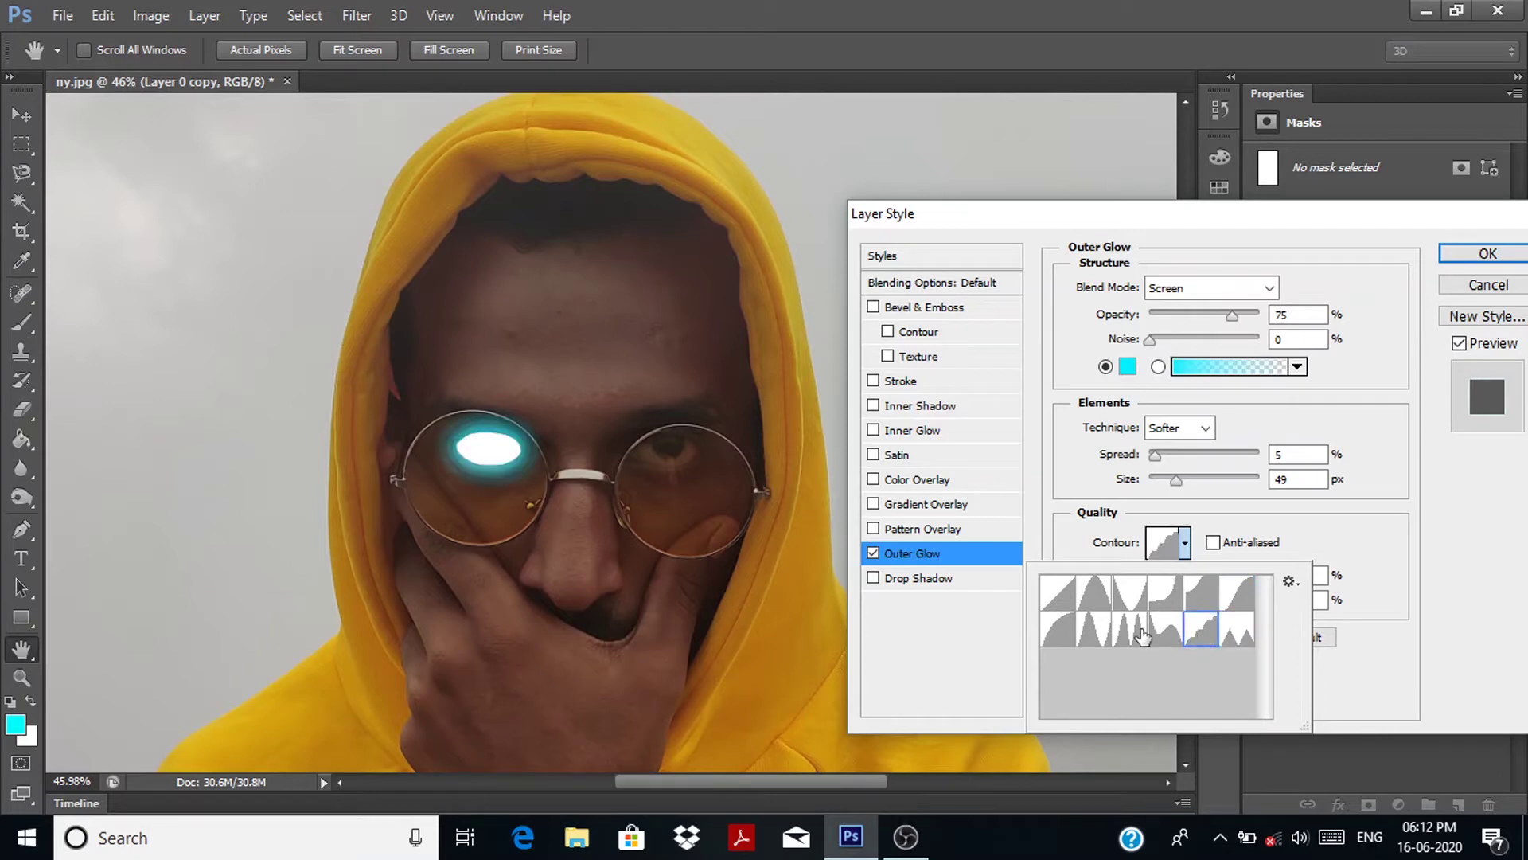
click(1202, 632)
click(1130, 633)
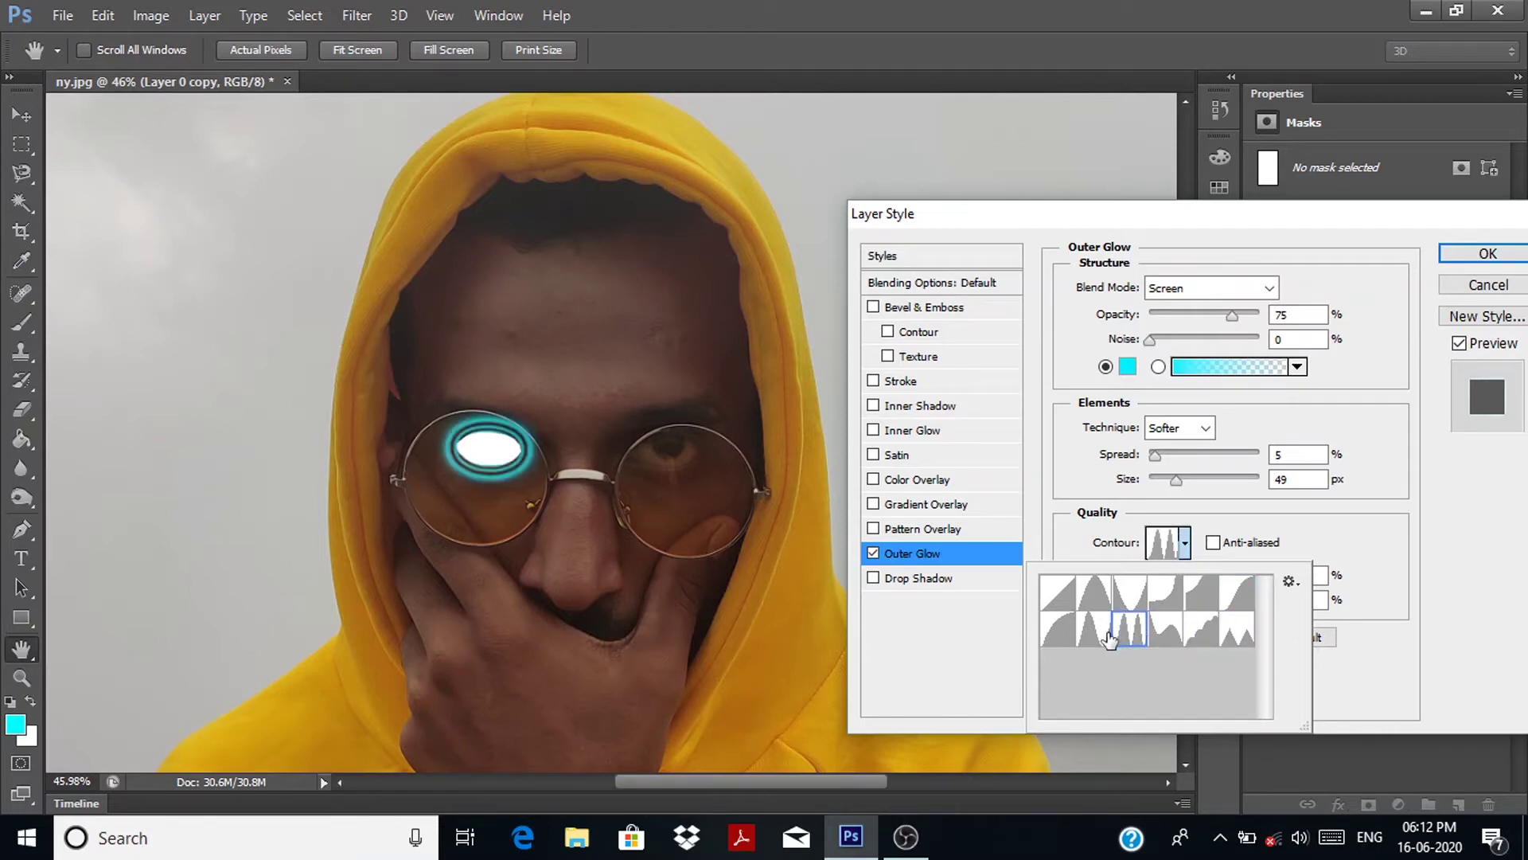
click(1080, 637)
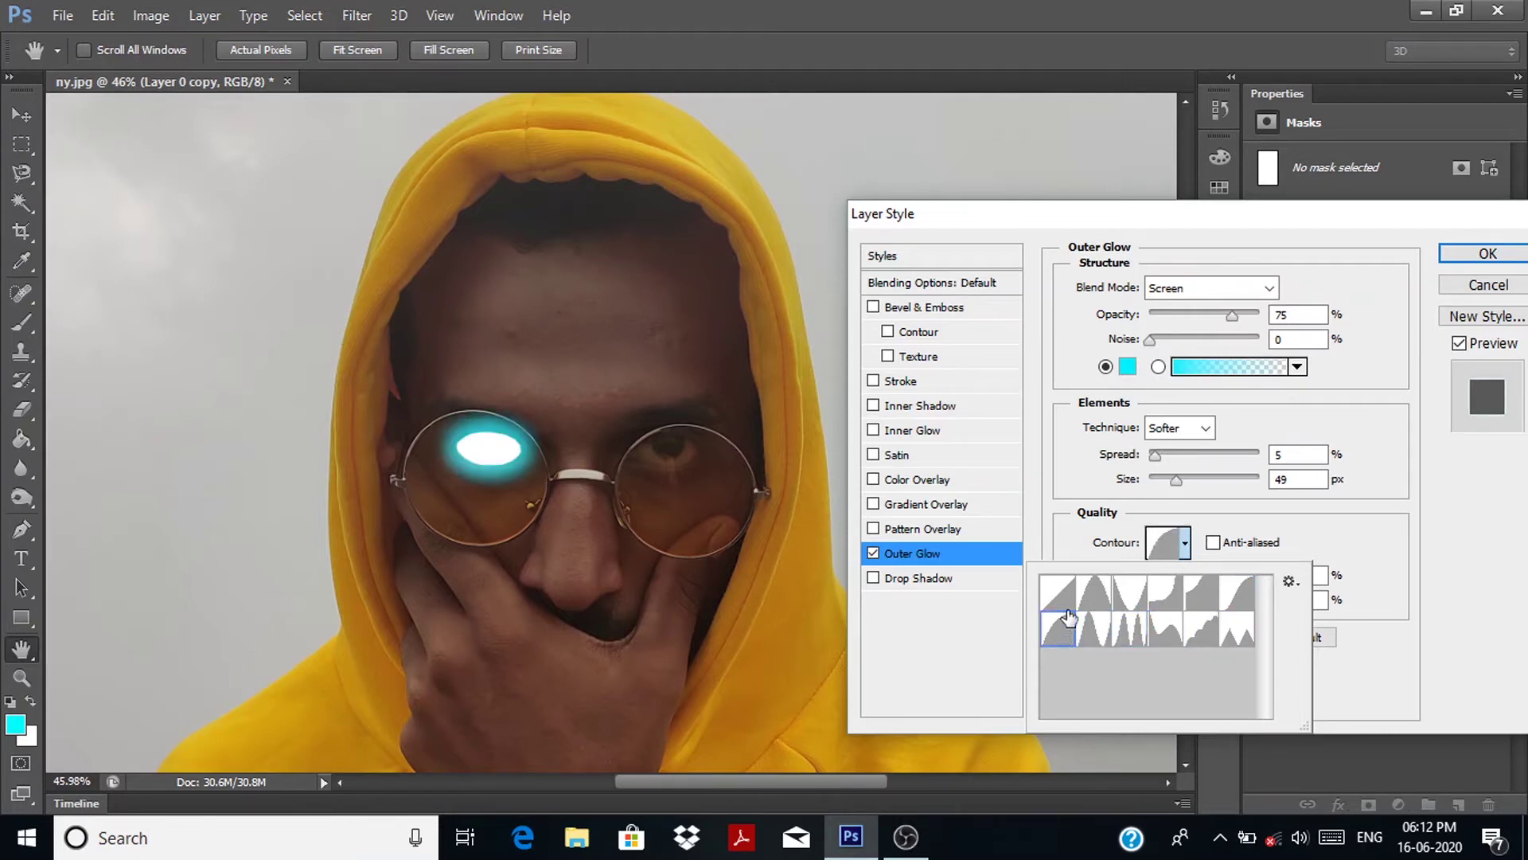
click(1063, 595)
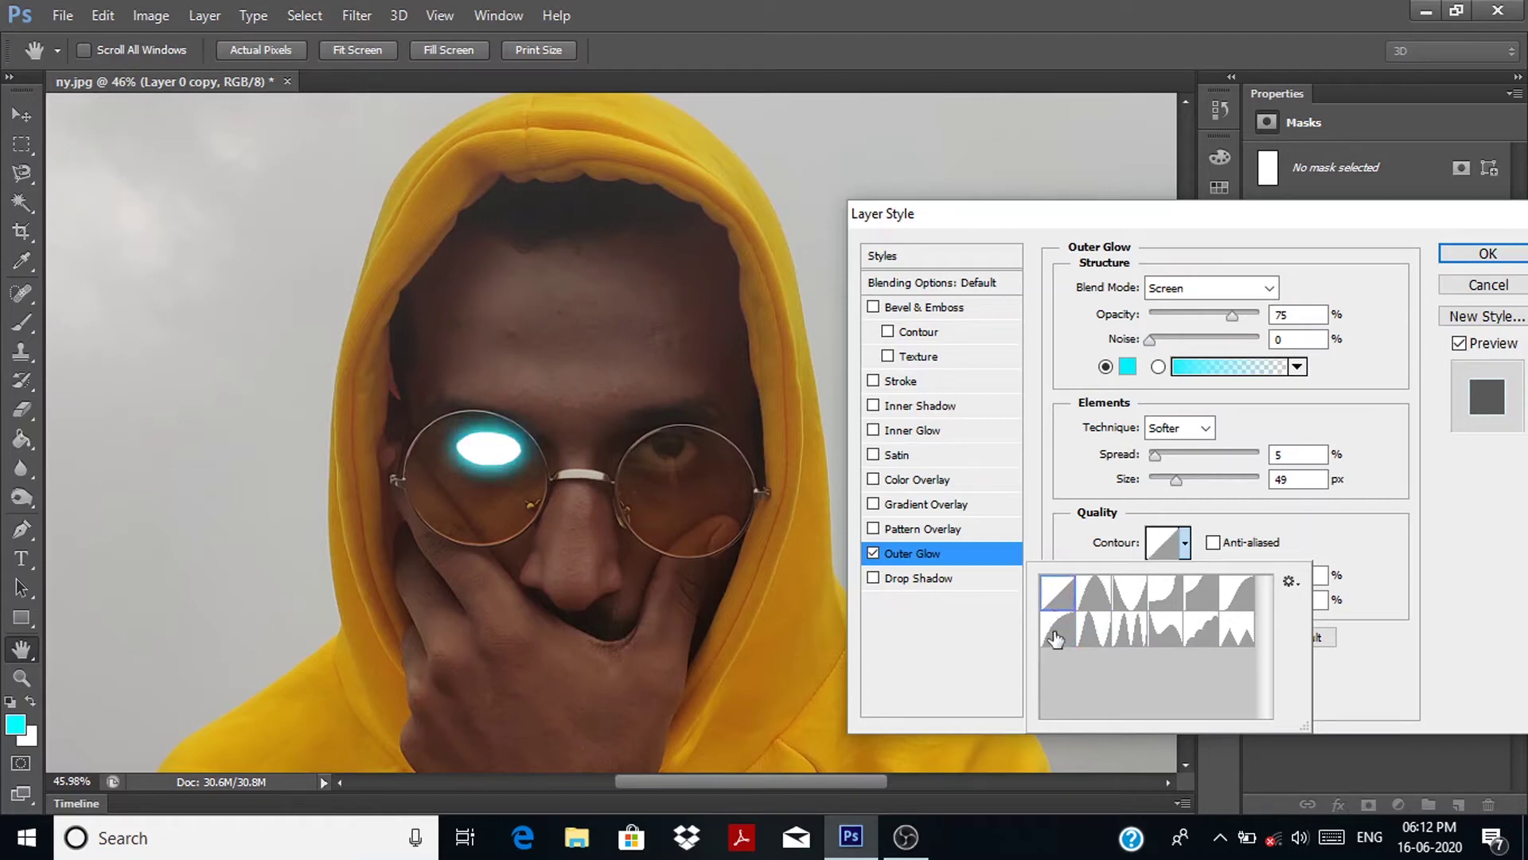
click(1057, 637)
click(1062, 597)
click(1186, 545)
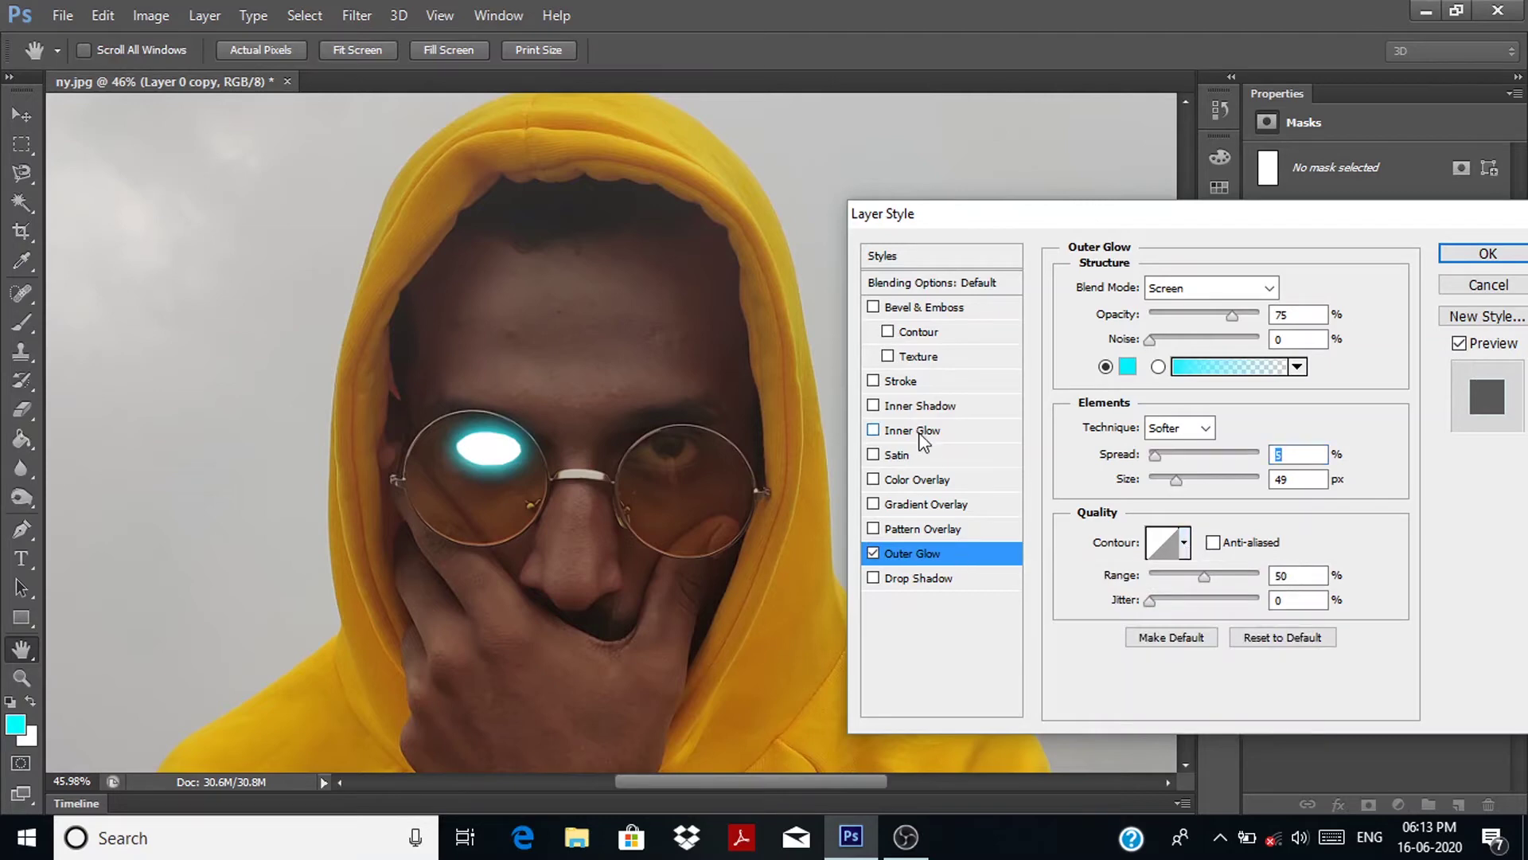
Step: Enable Inner Glow and set its colour to #00f0ff
click(873, 430)
click(913, 431)
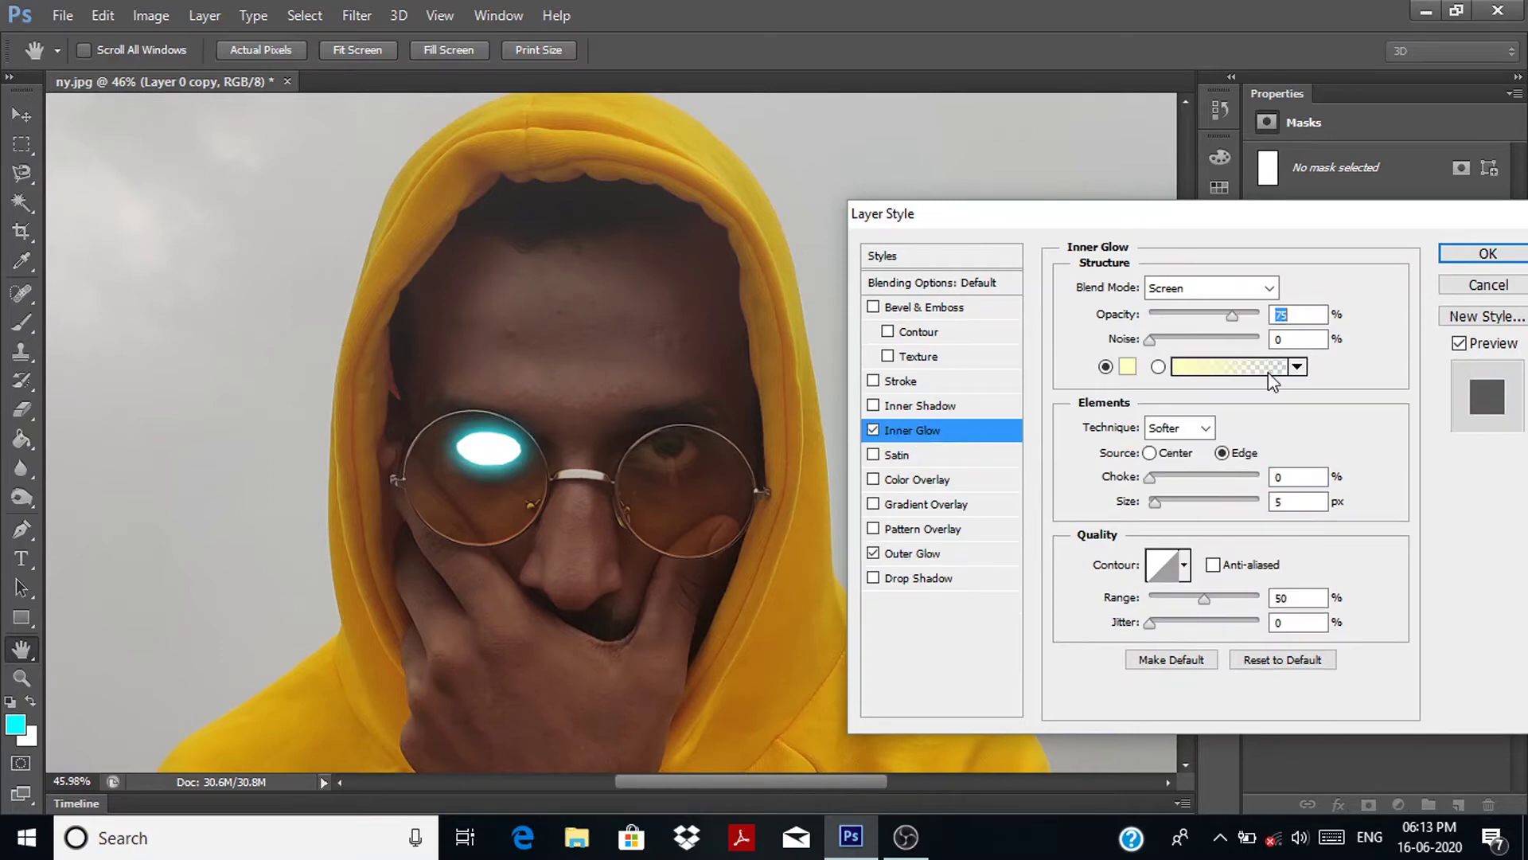
click(1127, 366)
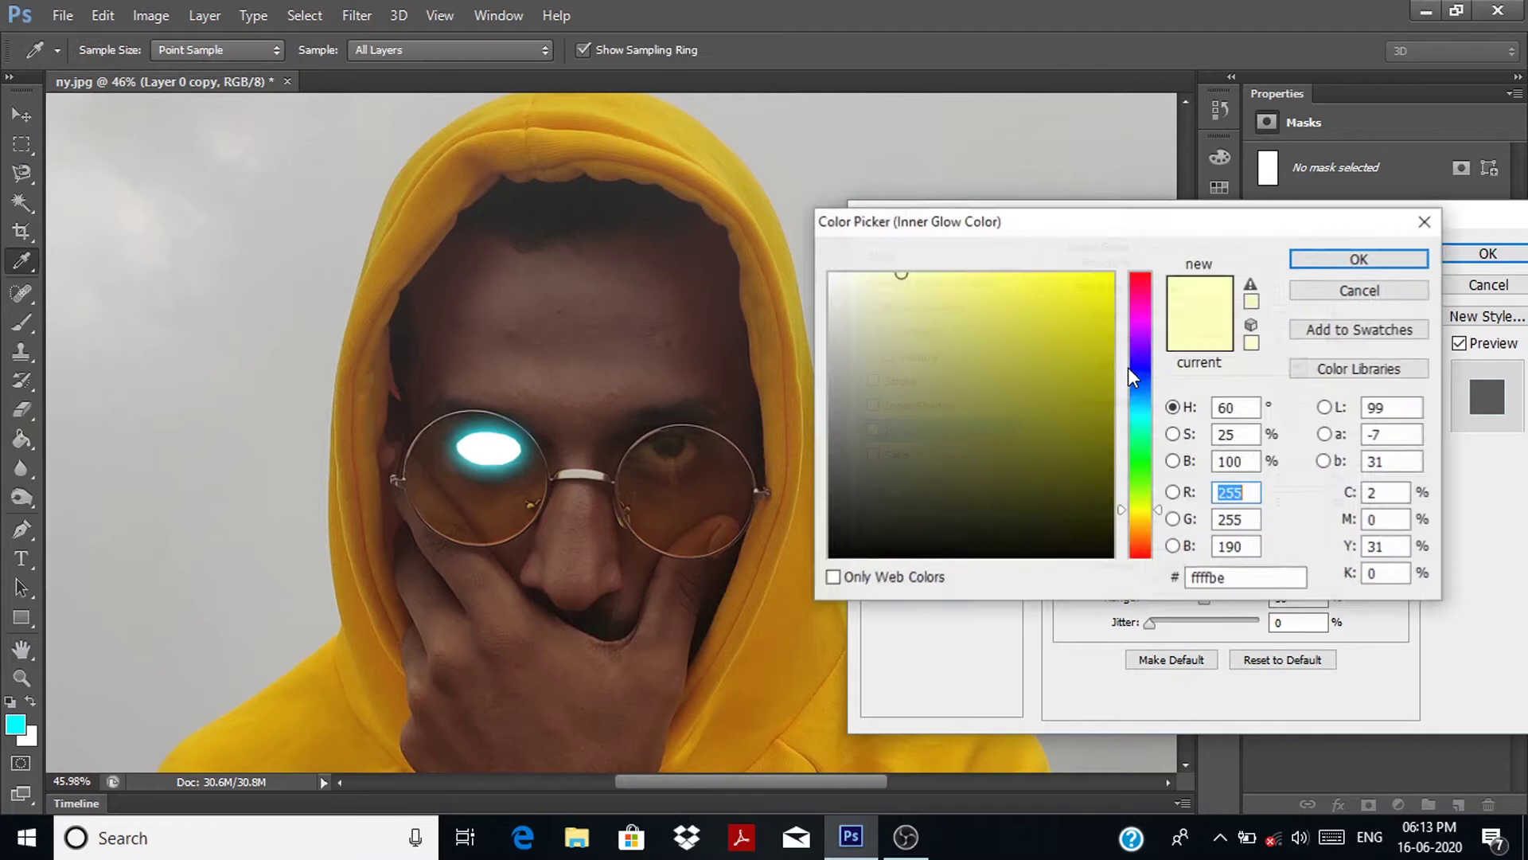
click(1139, 413)
double_click(1246, 577)
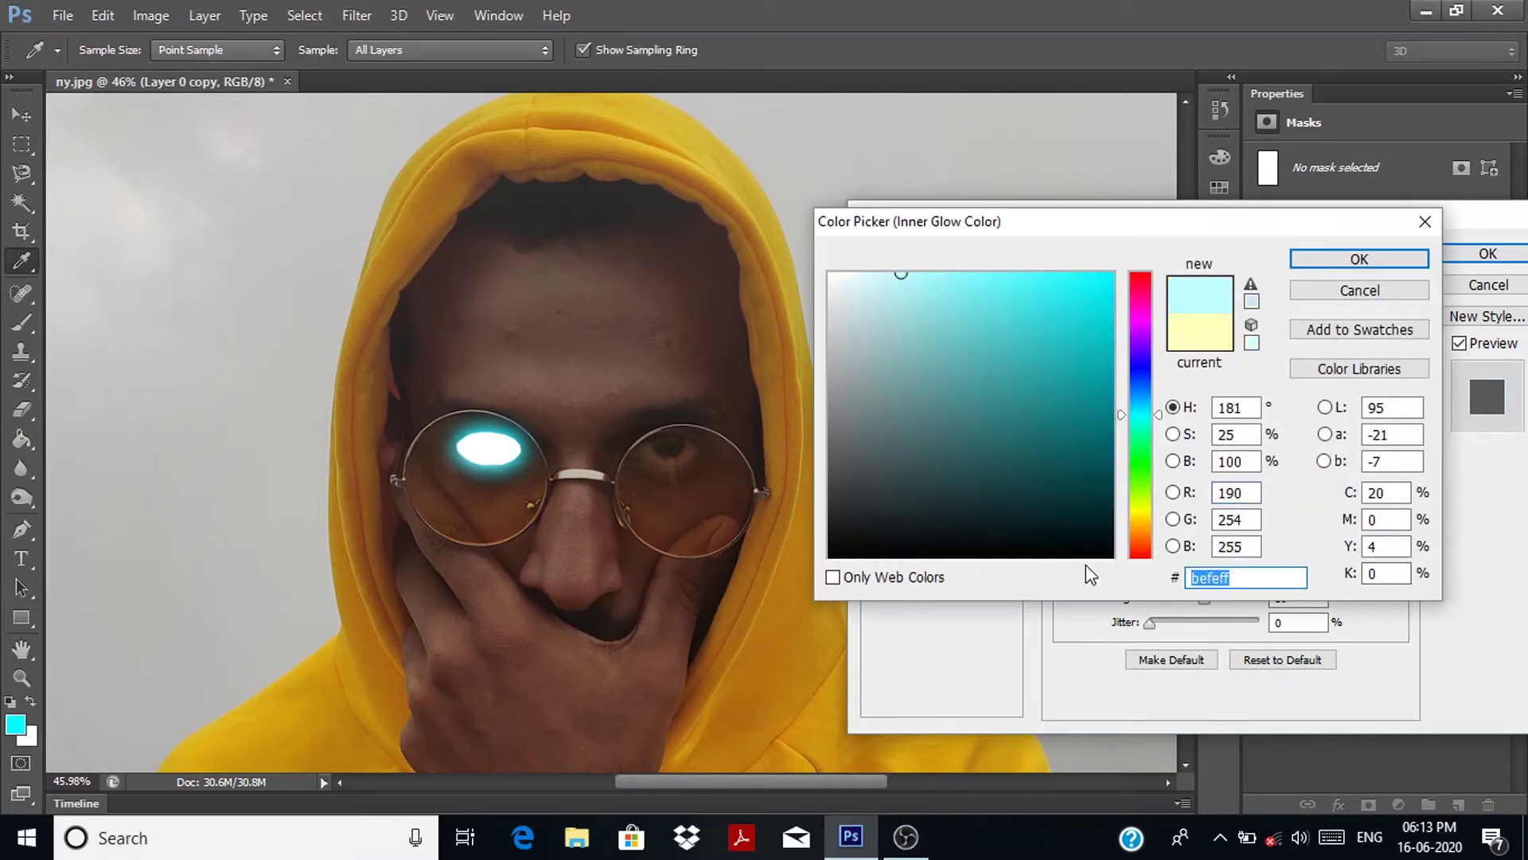
text(00f0ff)
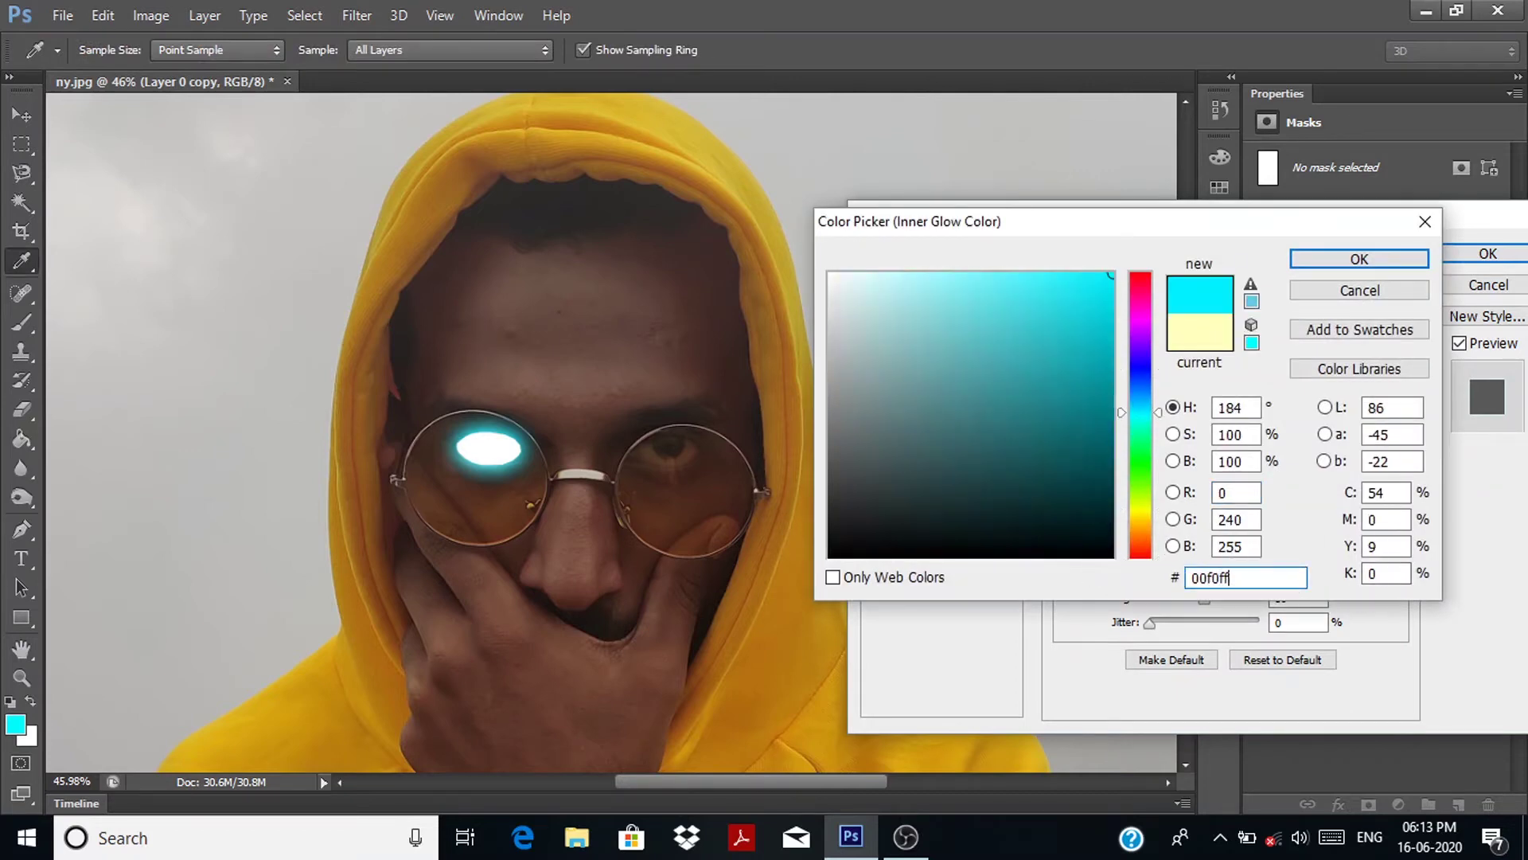
key(Return)
Step: Set the inner glow Size to 32 px, review both glows, and apply the layer style
drag(1151, 501, 1173, 503)
key(shift+Tab)
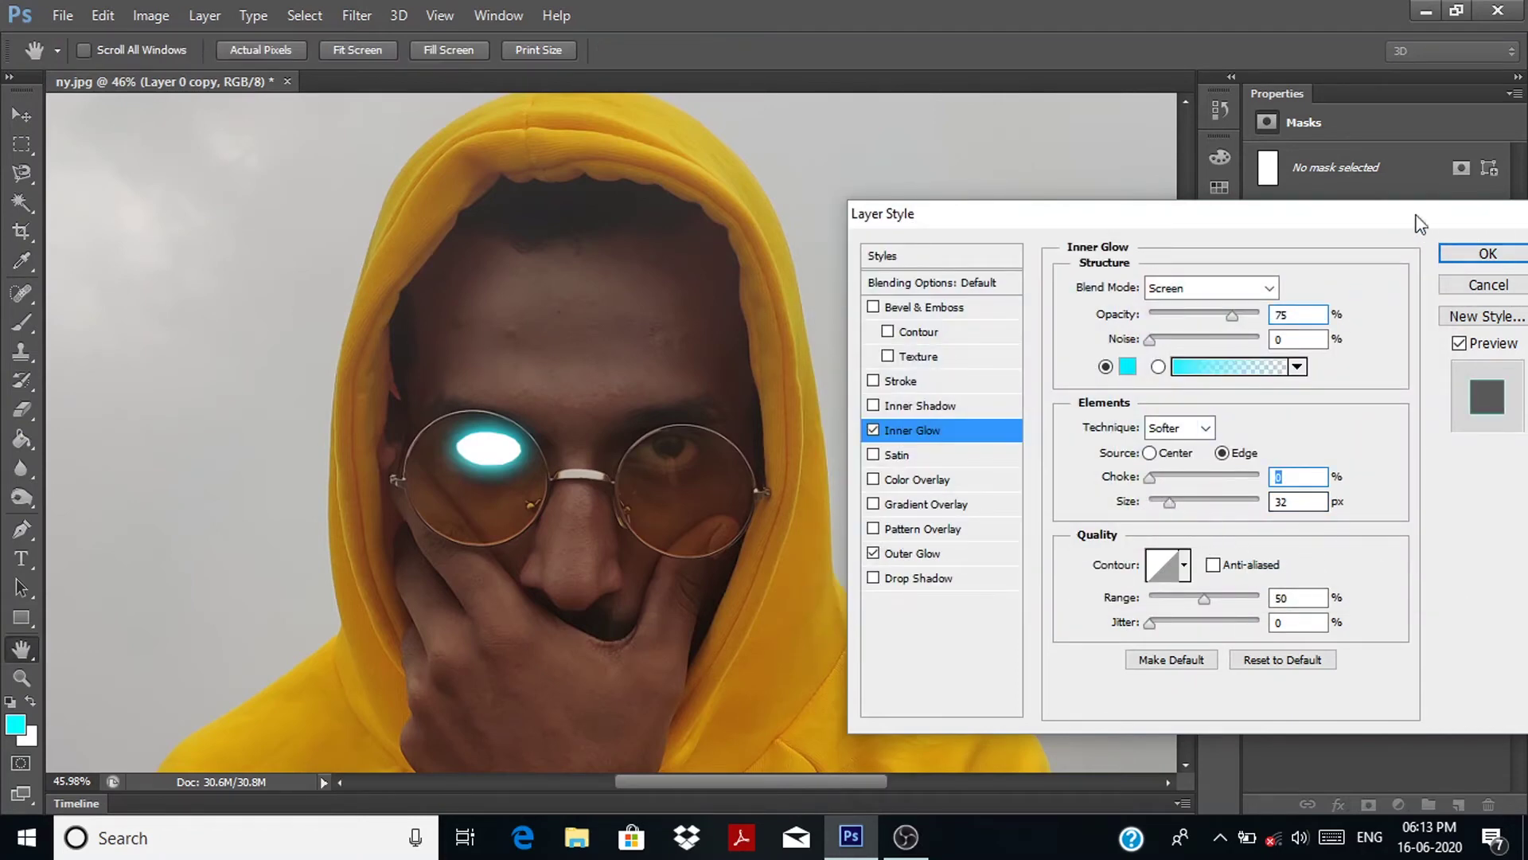
drag(1371, 211, 1320, 200)
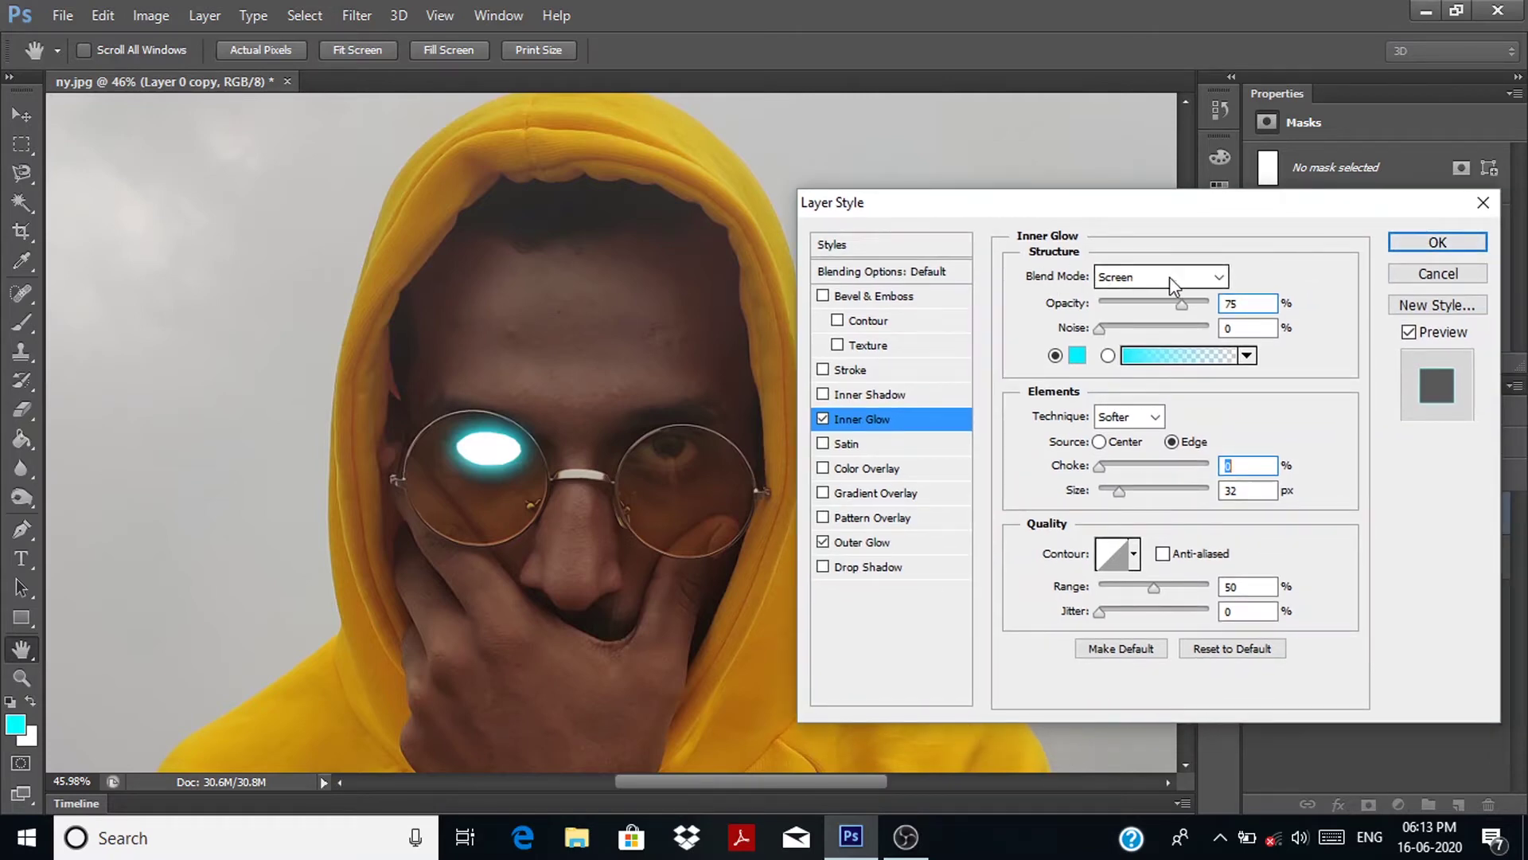
click(895, 542)
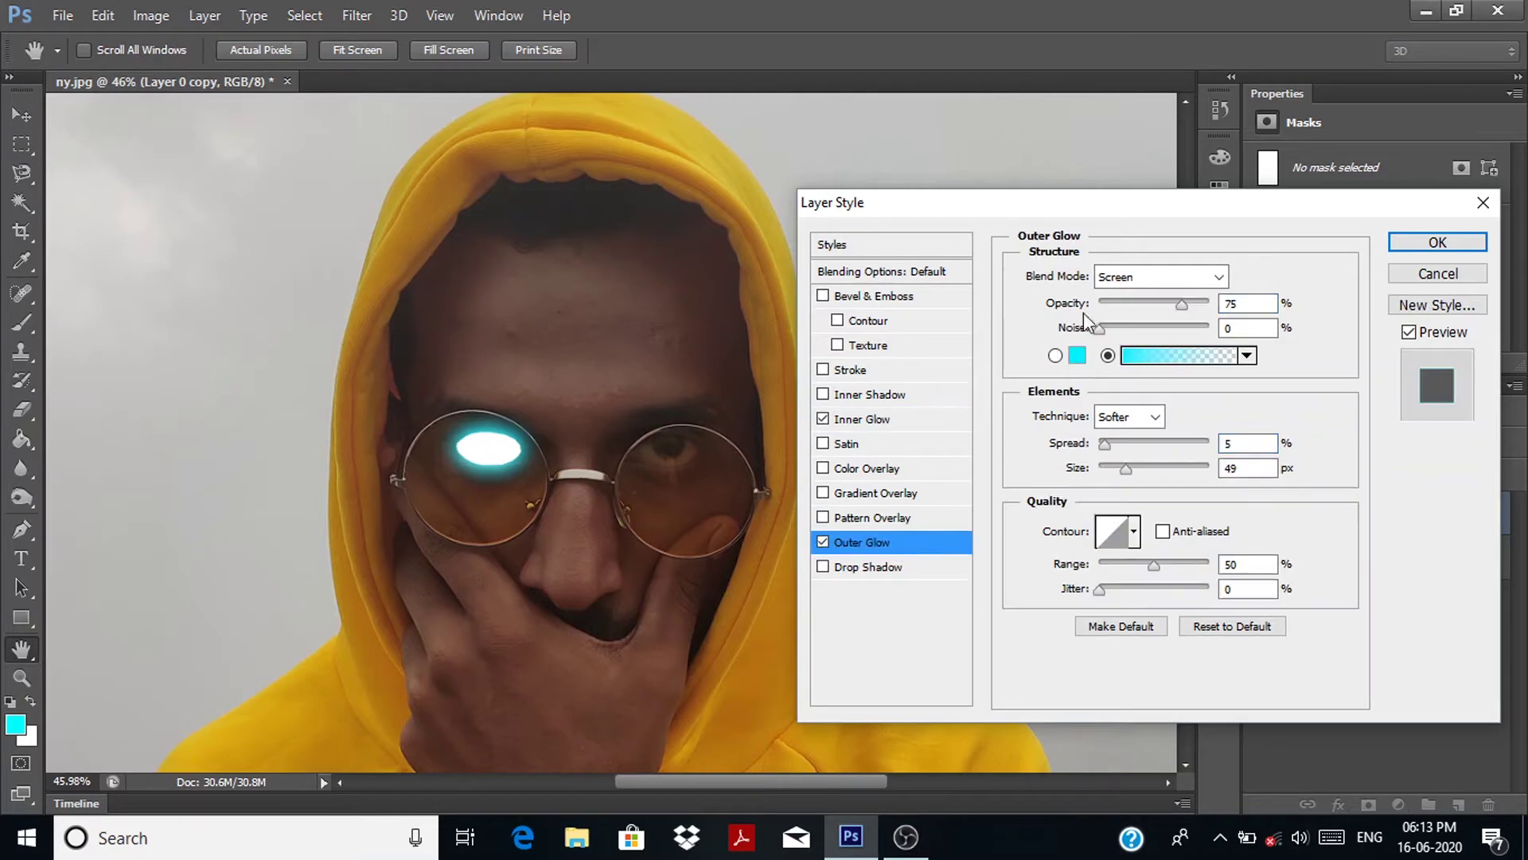
click(903, 419)
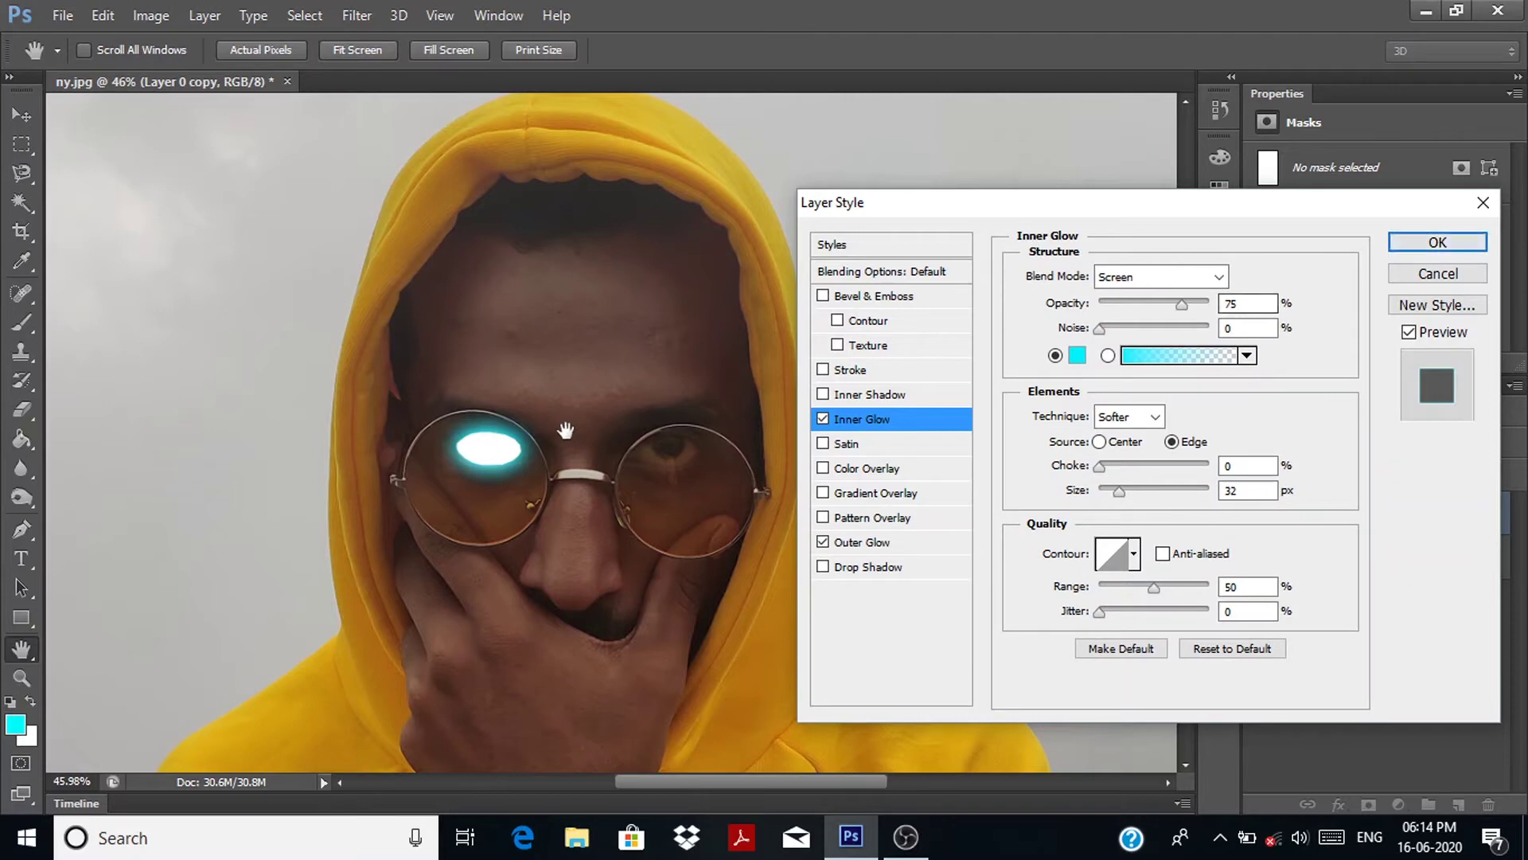
click(1413, 244)
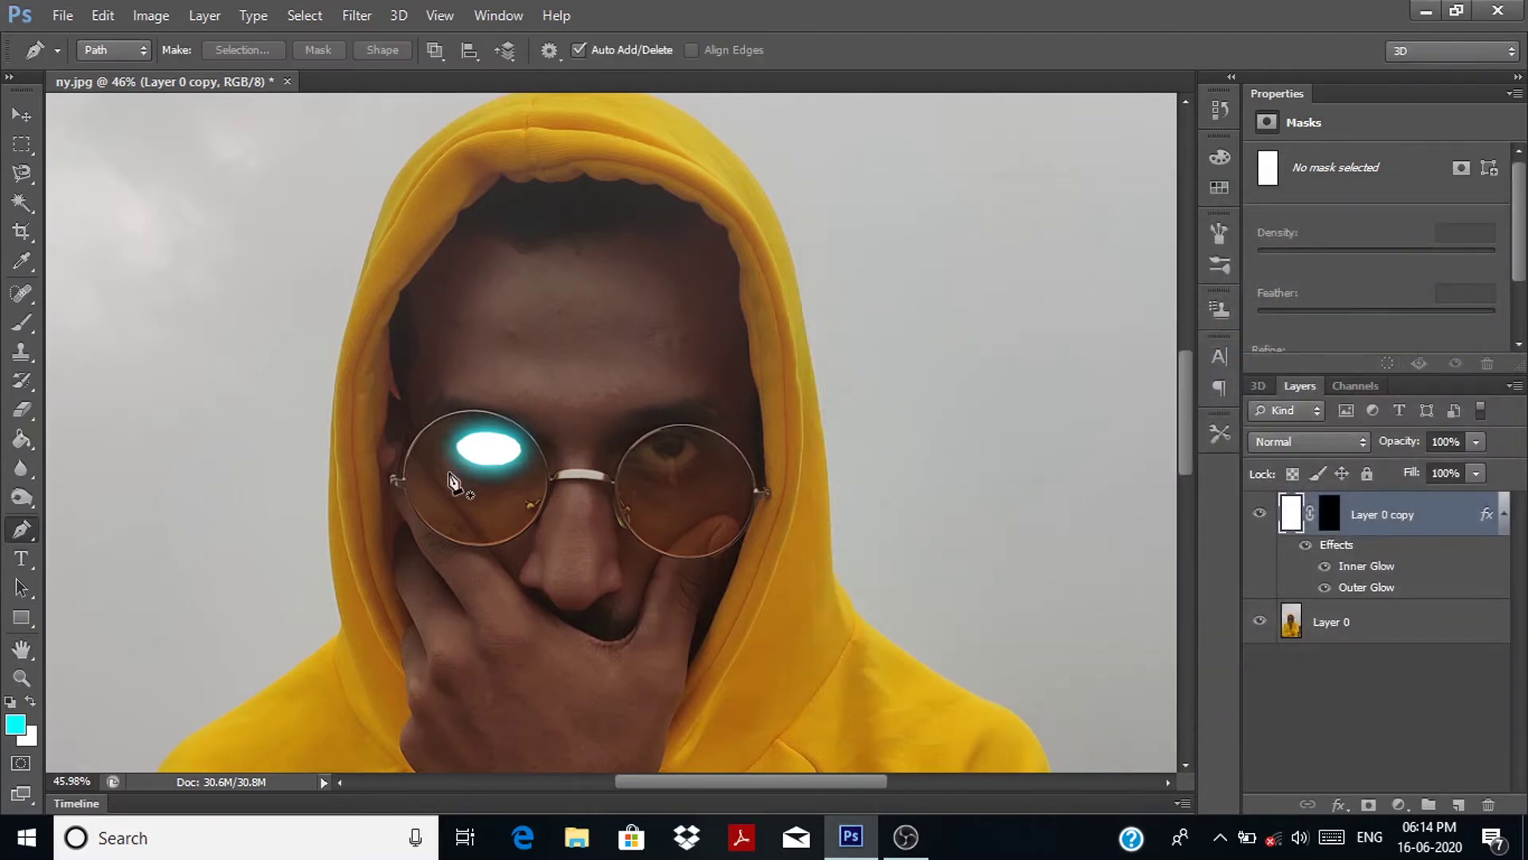
Step: Zoom into the glasses and duplicate Layer 0 as Layer 0 copy 2
scroll(533, 517, down, 5)
scroll(567, 412, up, 3)
scroll(568, 412, up, 2)
scroll(568, 412, up, 1)
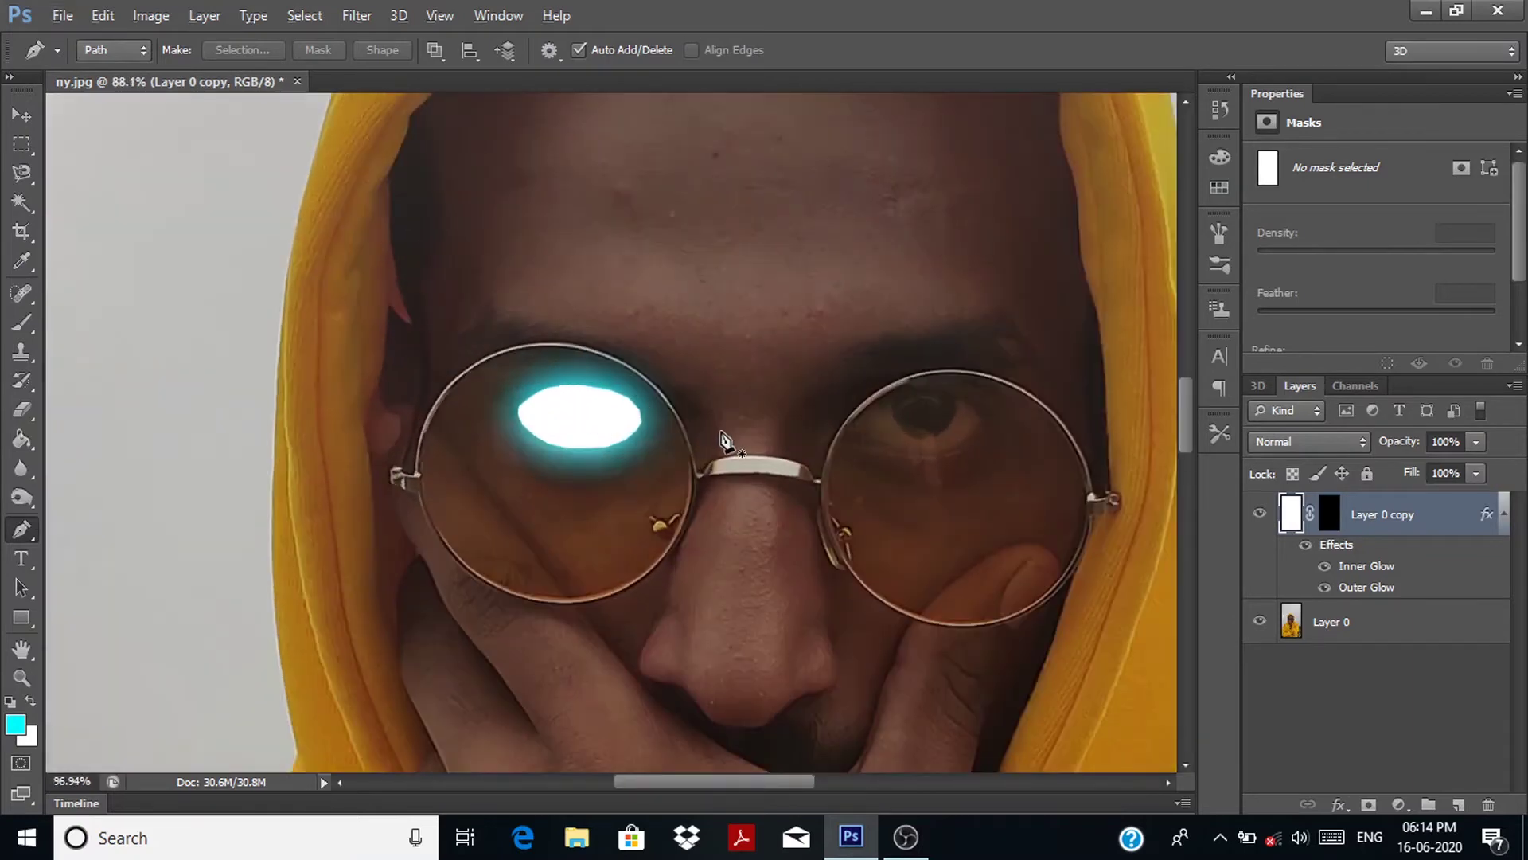
scroll(726, 433, up, 1)
scroll(972, 417, up, 1)
scroll(990, 433, up, 1)
scroll(984, 430, right, 1)
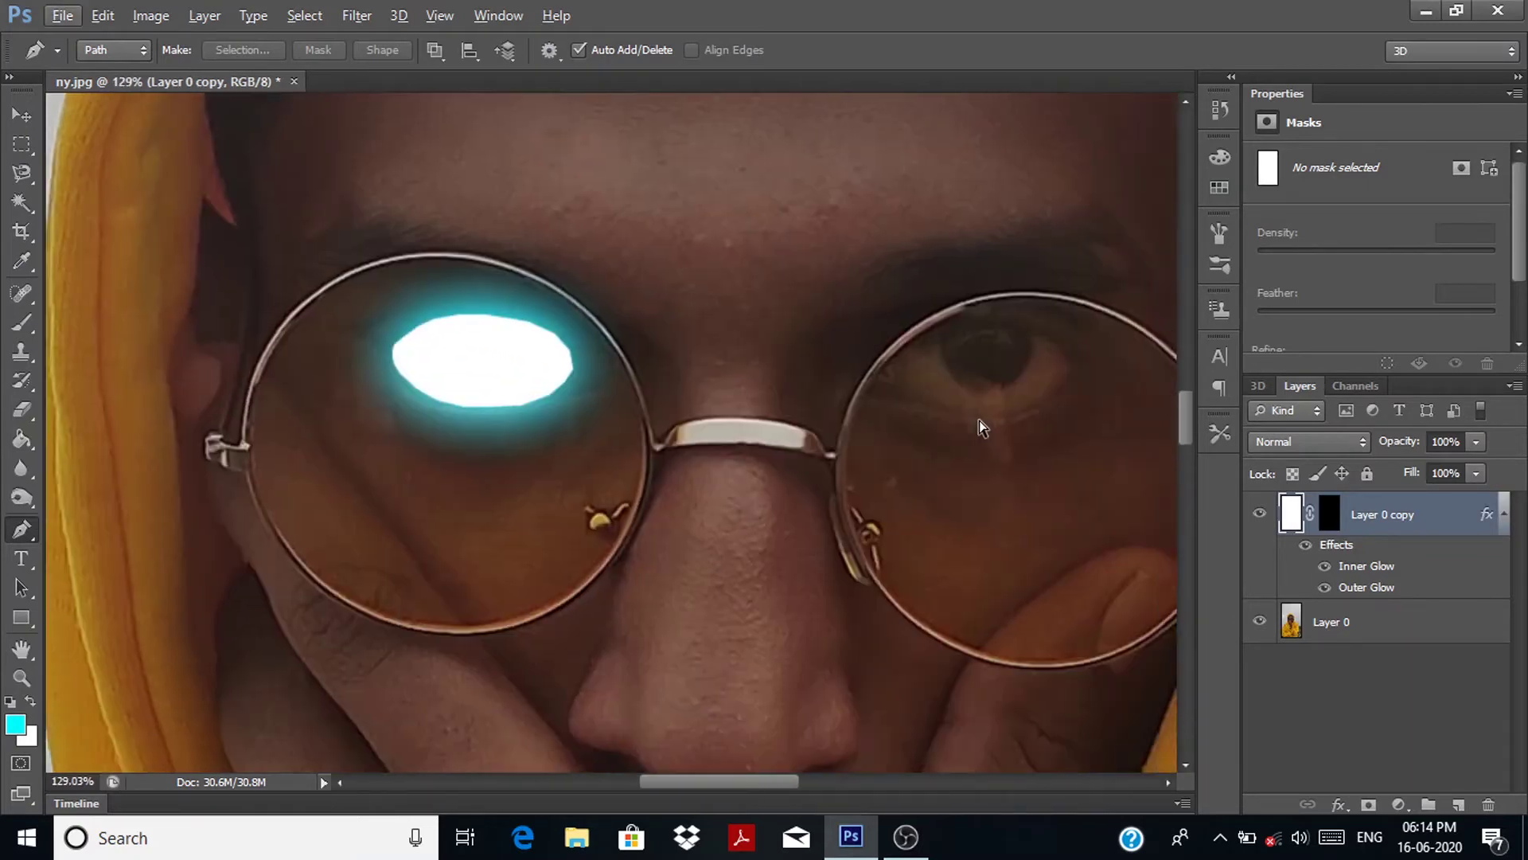
scroll(979, 420, right, 1)
scroll(973, 422, right, 1)
drag(1454, 631, 1458, 803)
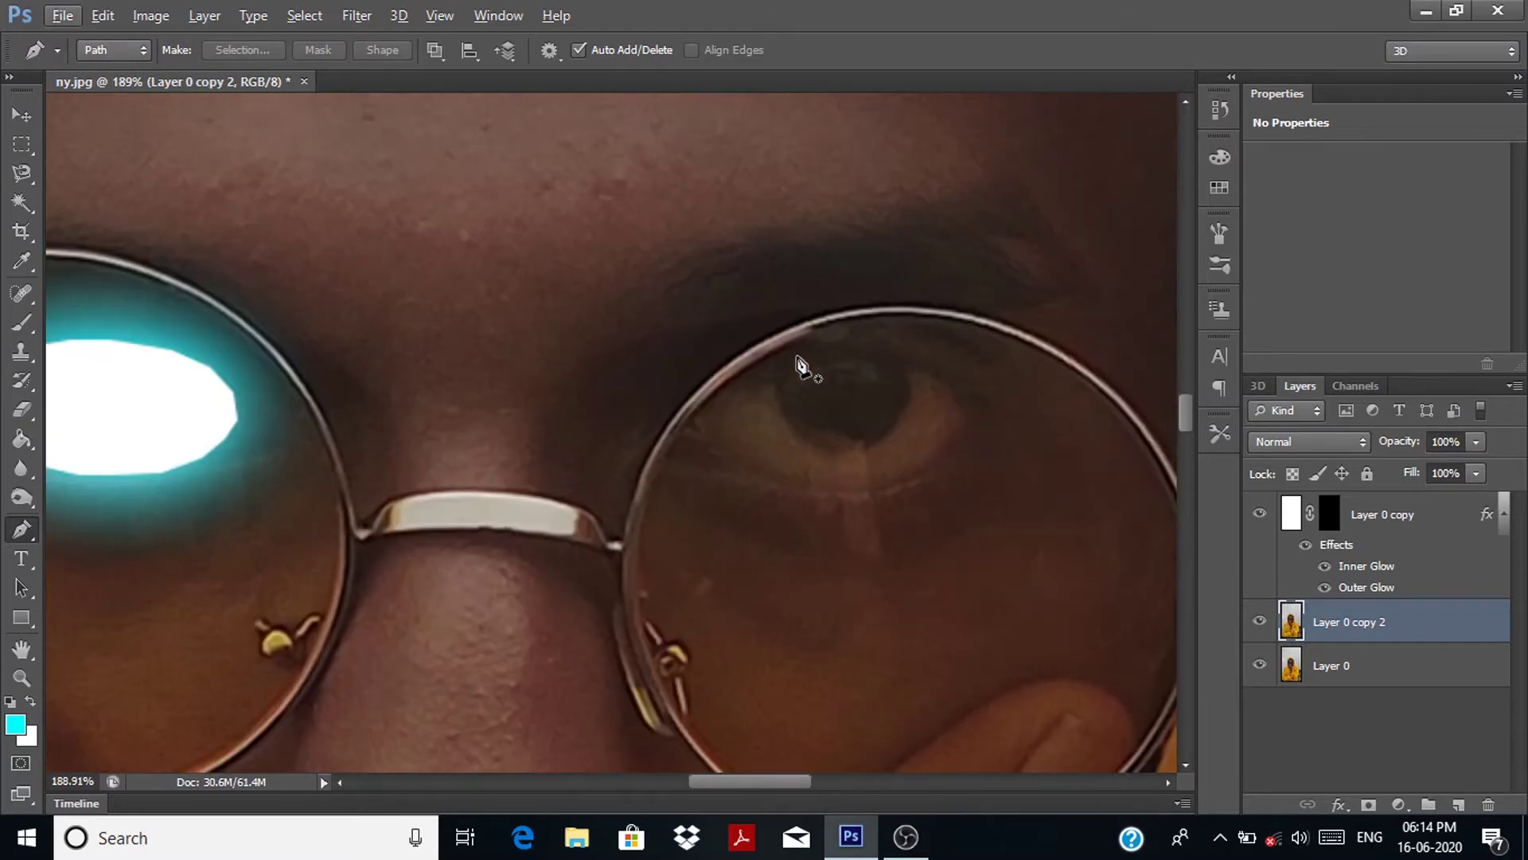
Step: Trace the right eye's upper lid, left side and lower edge with Pen anchors
scroll(800, 395, up, 4)
click(883, 356)
click(825, 351)
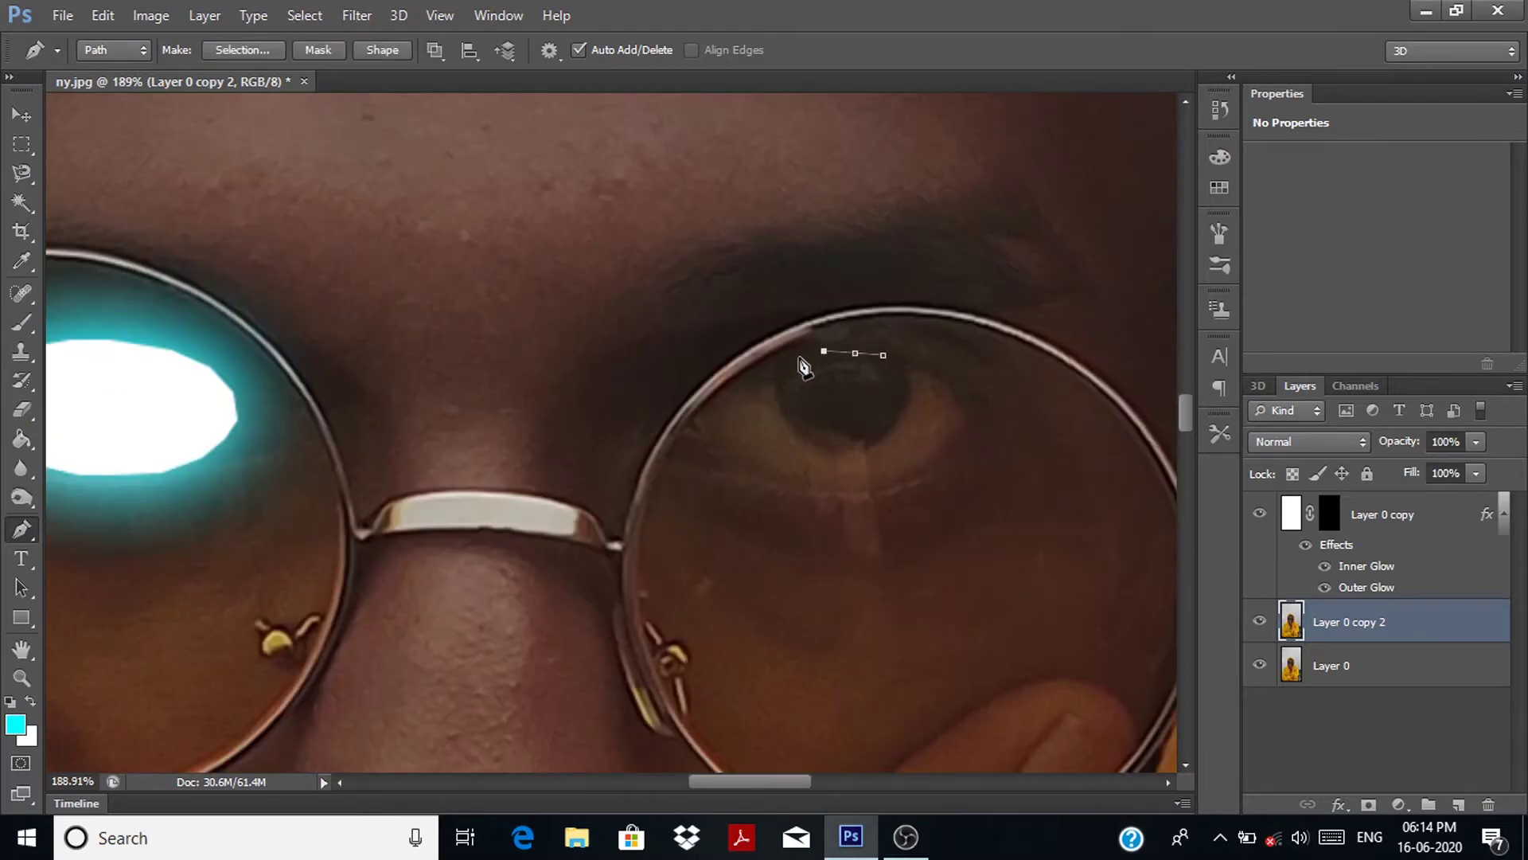
scroll(804, 360, up, 3)
click(770, 367)
click(699, 395)
click(650, 445)
click(621, 469)
click(609, 495)
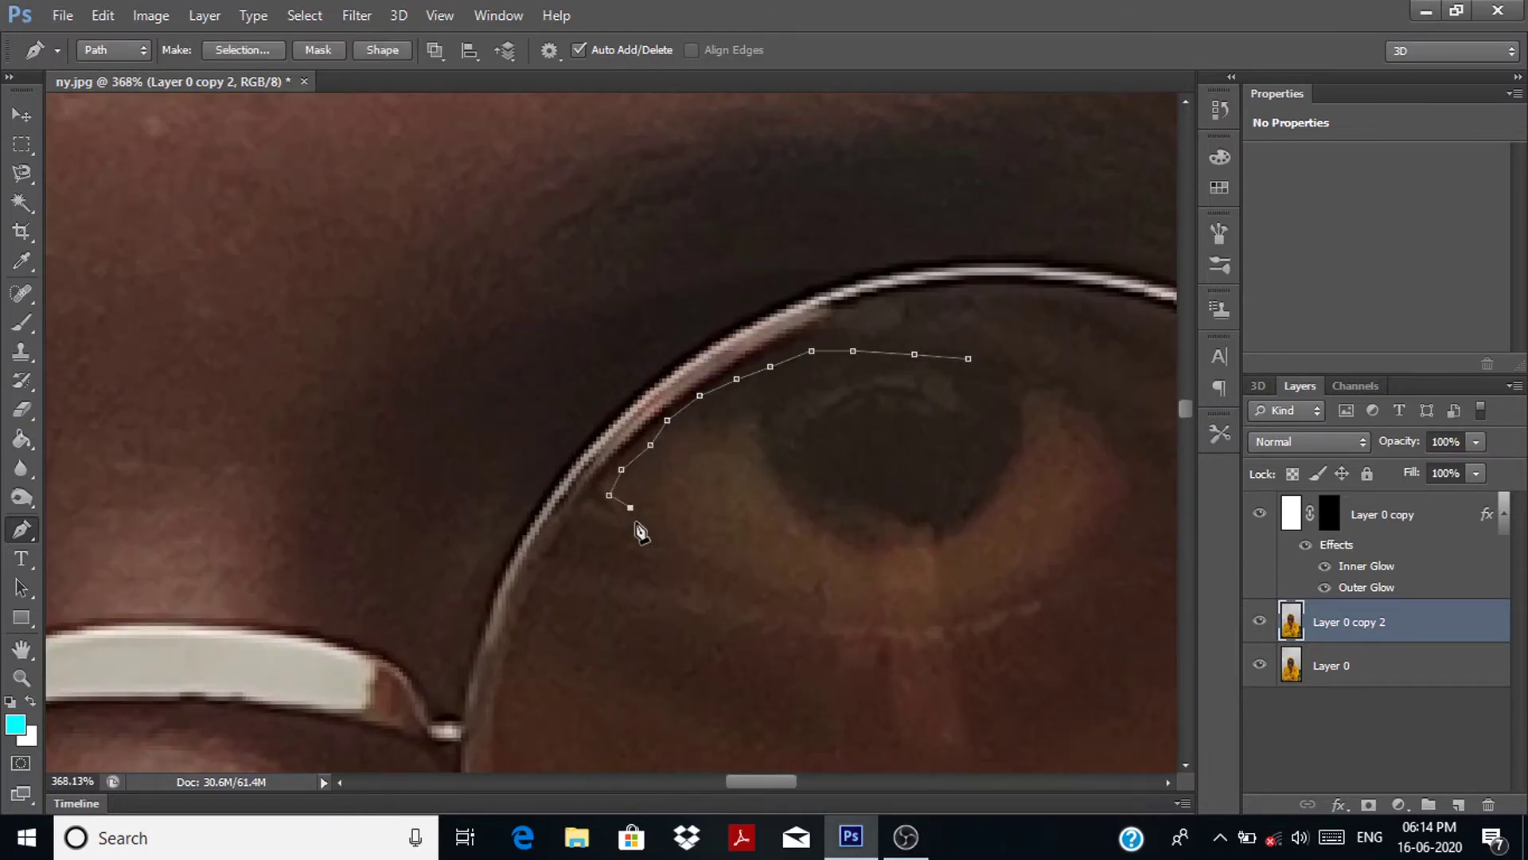
click(716, 570)
click(802, 602)
Step: Carry the Pen path up the eye's right side and close it around the eye
click(902, 617)
click(989, 612)
click(1099, 556)
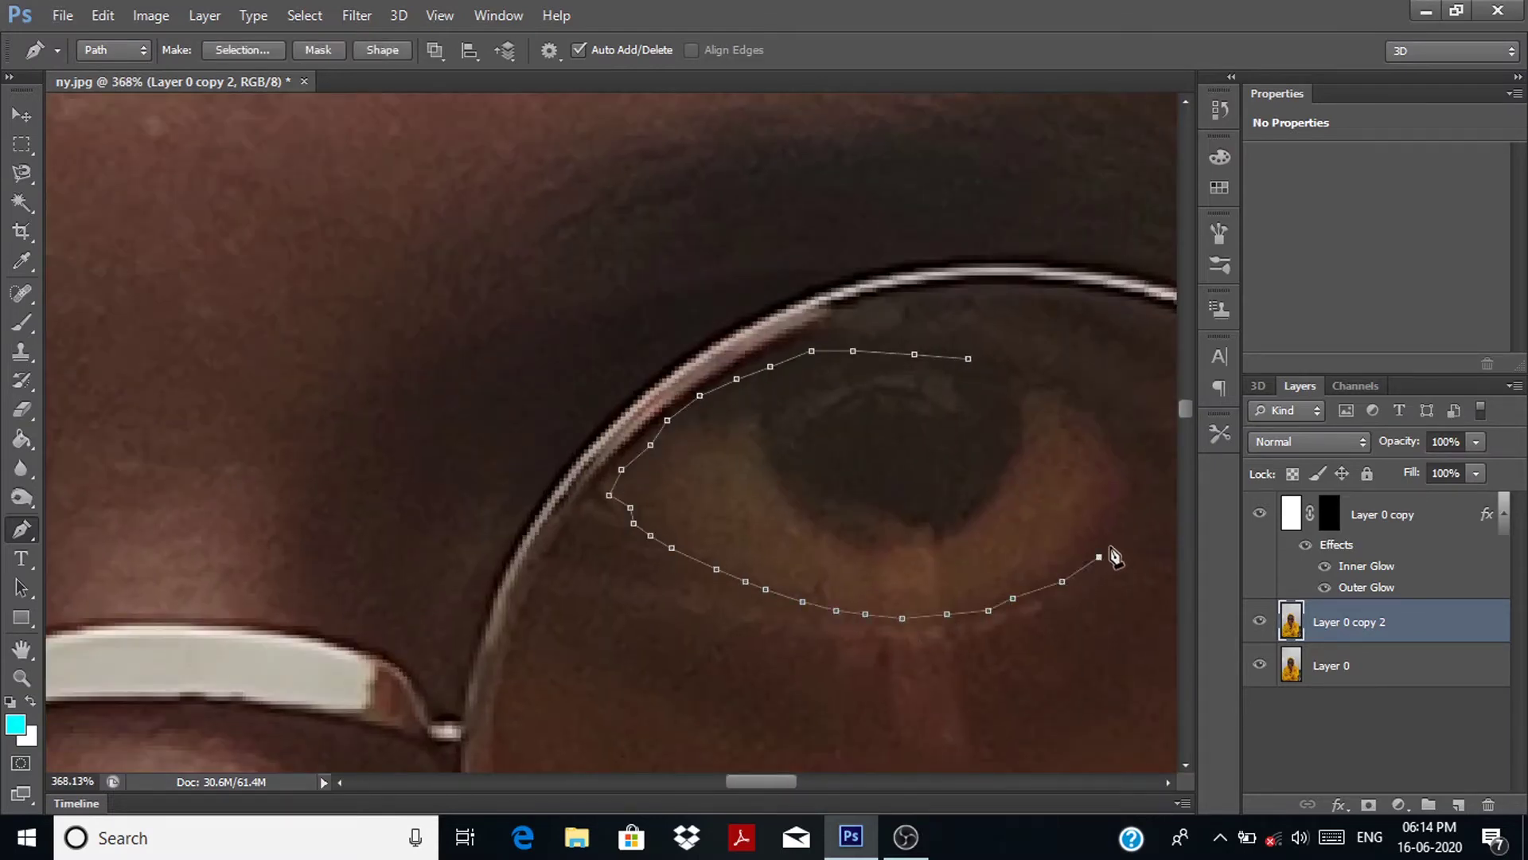
click(1137, 485)
click(1112, 417)
click(1066, 383)
click(1017, 366)
click(968, 359)
Step: Convert the path to a selection, mask Layer 0 copy 2, and toggle Layer 0 to check
right_click(845, 303)
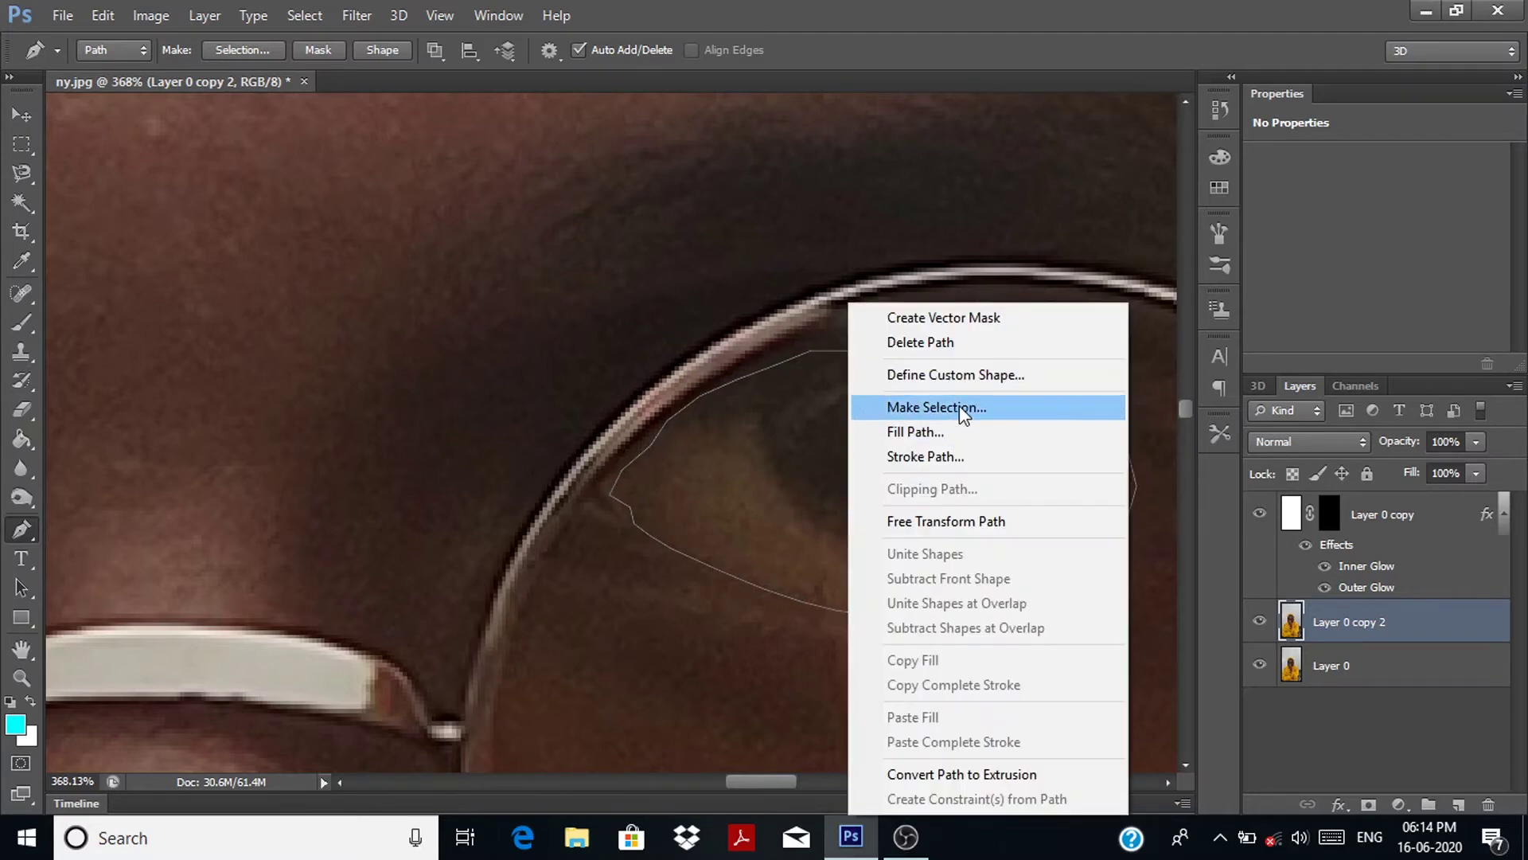
click(874, 407)
key(Return)
scroll(990, 535, down, 3)
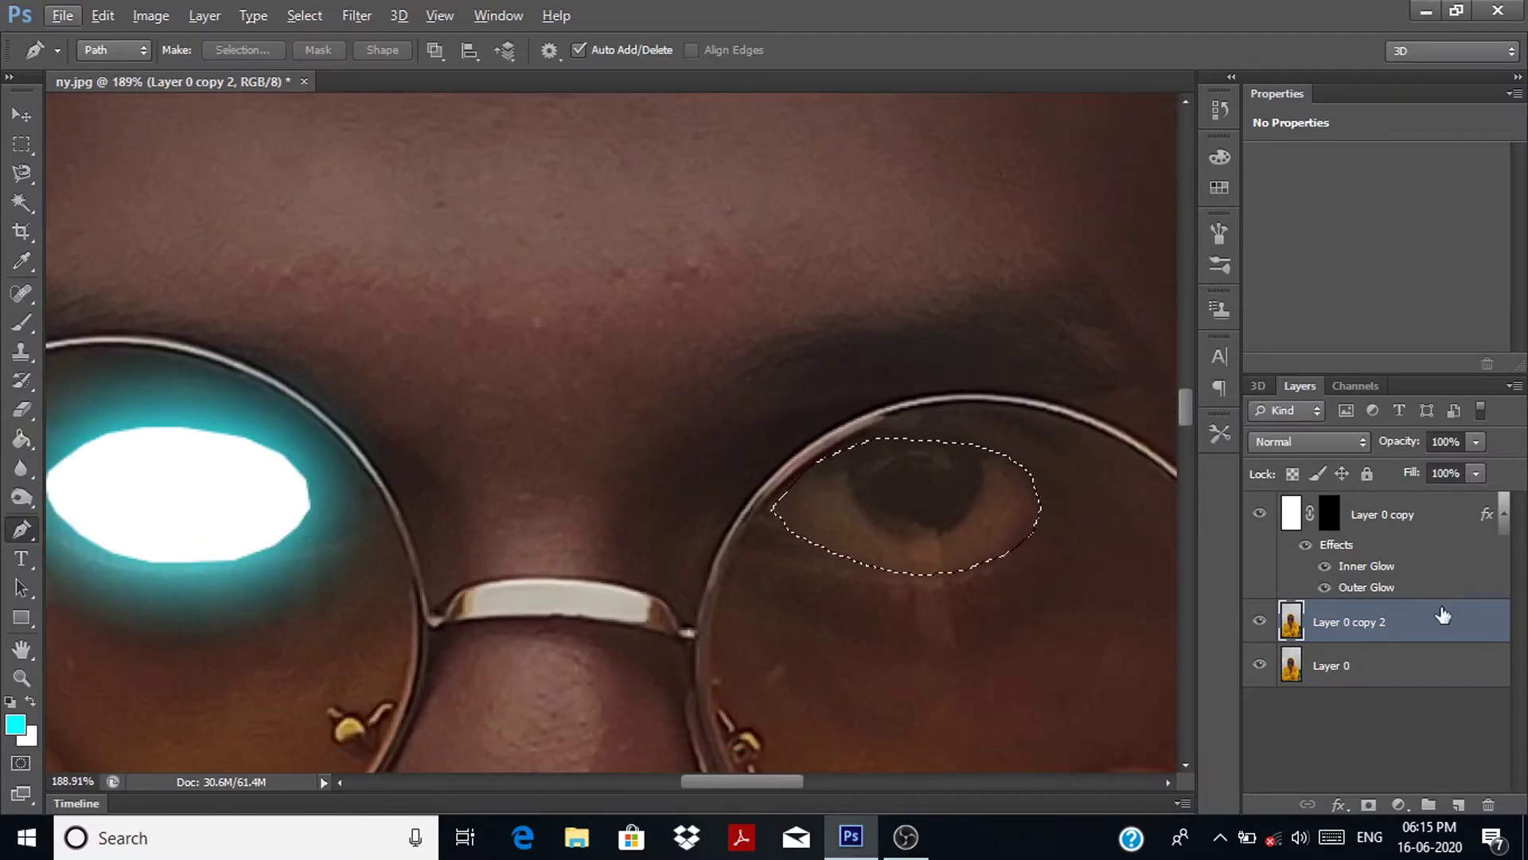
click(1367, 805)
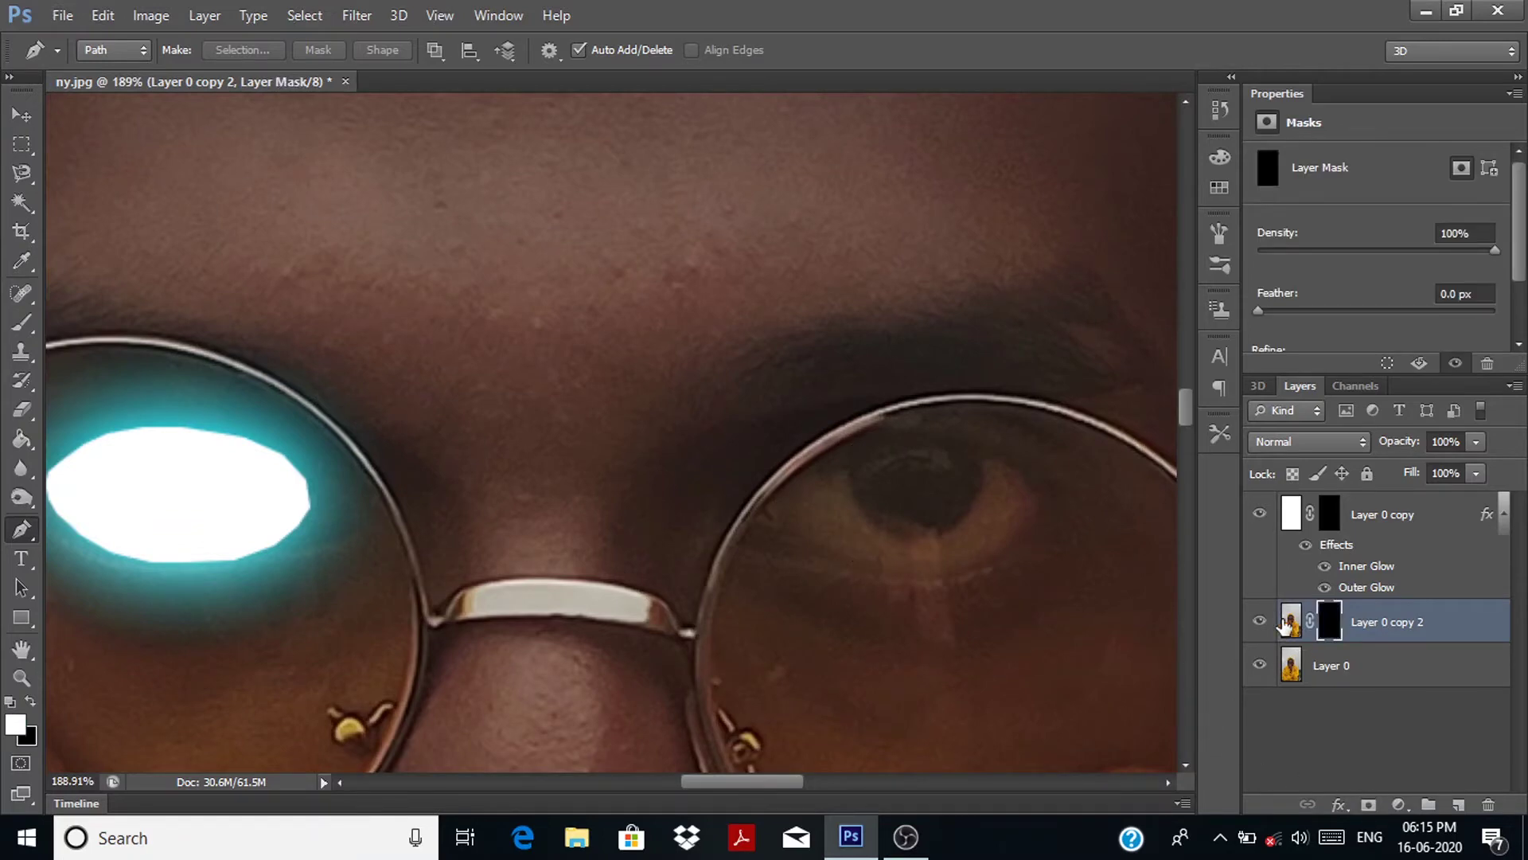
click(1260, 665)
click(1259, 665)
scroll(859, 624, down, 1)
scroll(860, 625, down, 1)
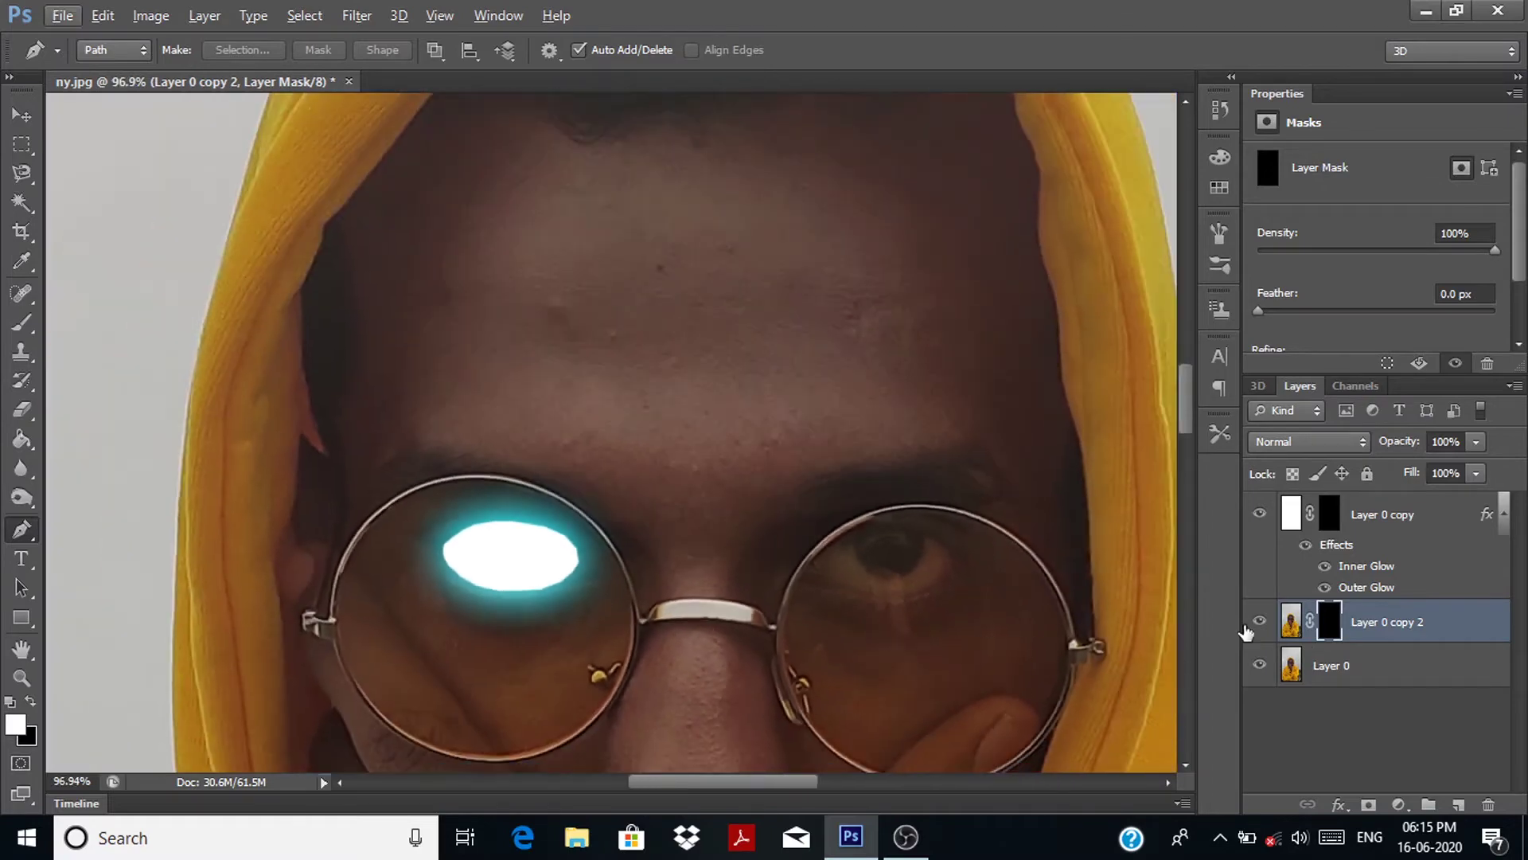
Step: Turn the eye layer's pixels solid white using Hue/Saturation: Lightness +100, Saturation -5
click(146, 20)
mouse_move(184, 72)
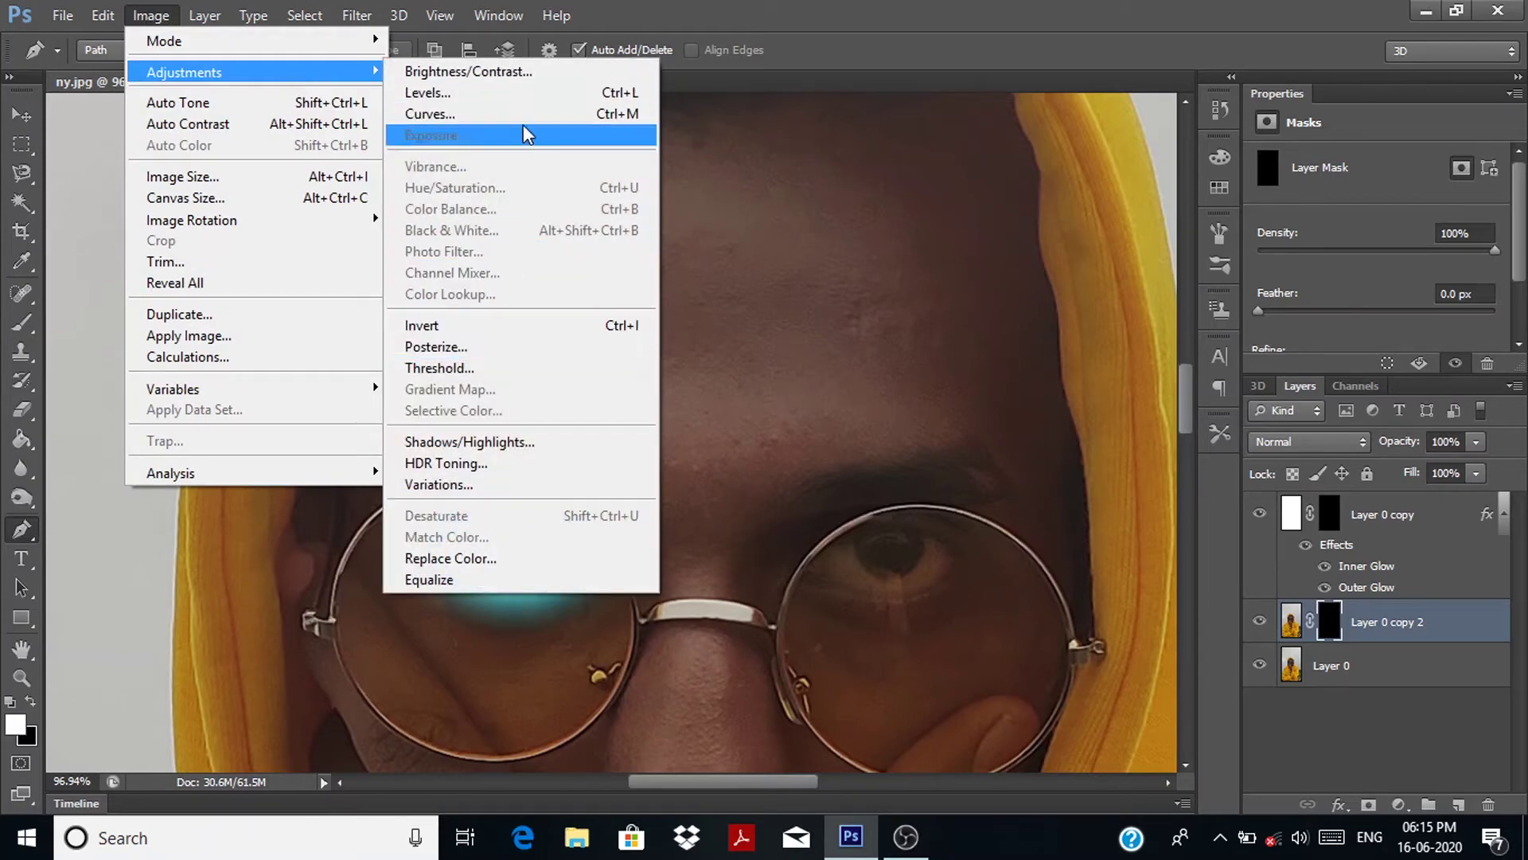
click(834, 362)
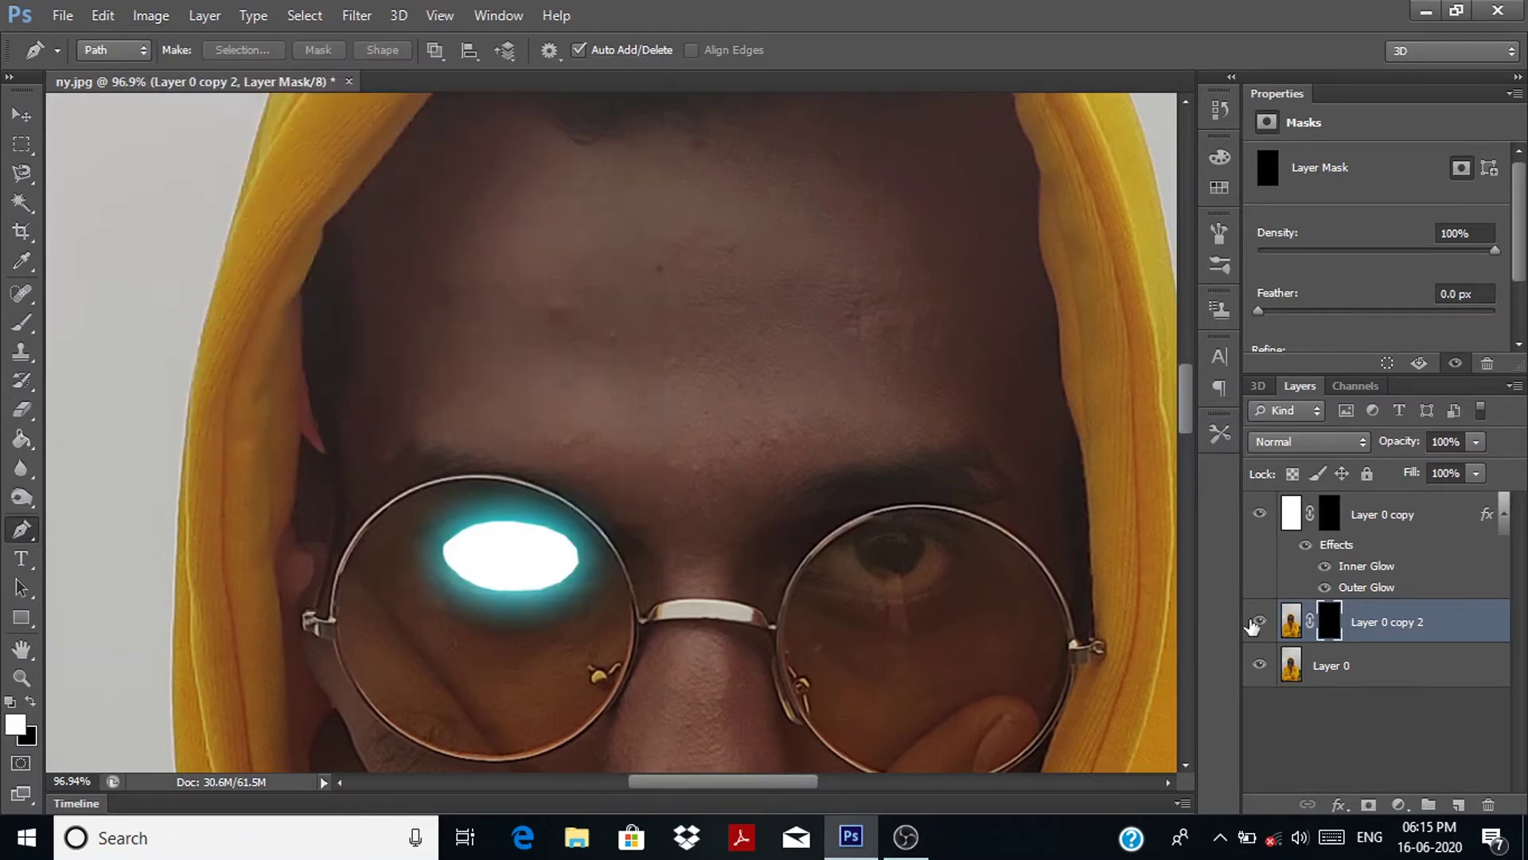
click(1291, 622)
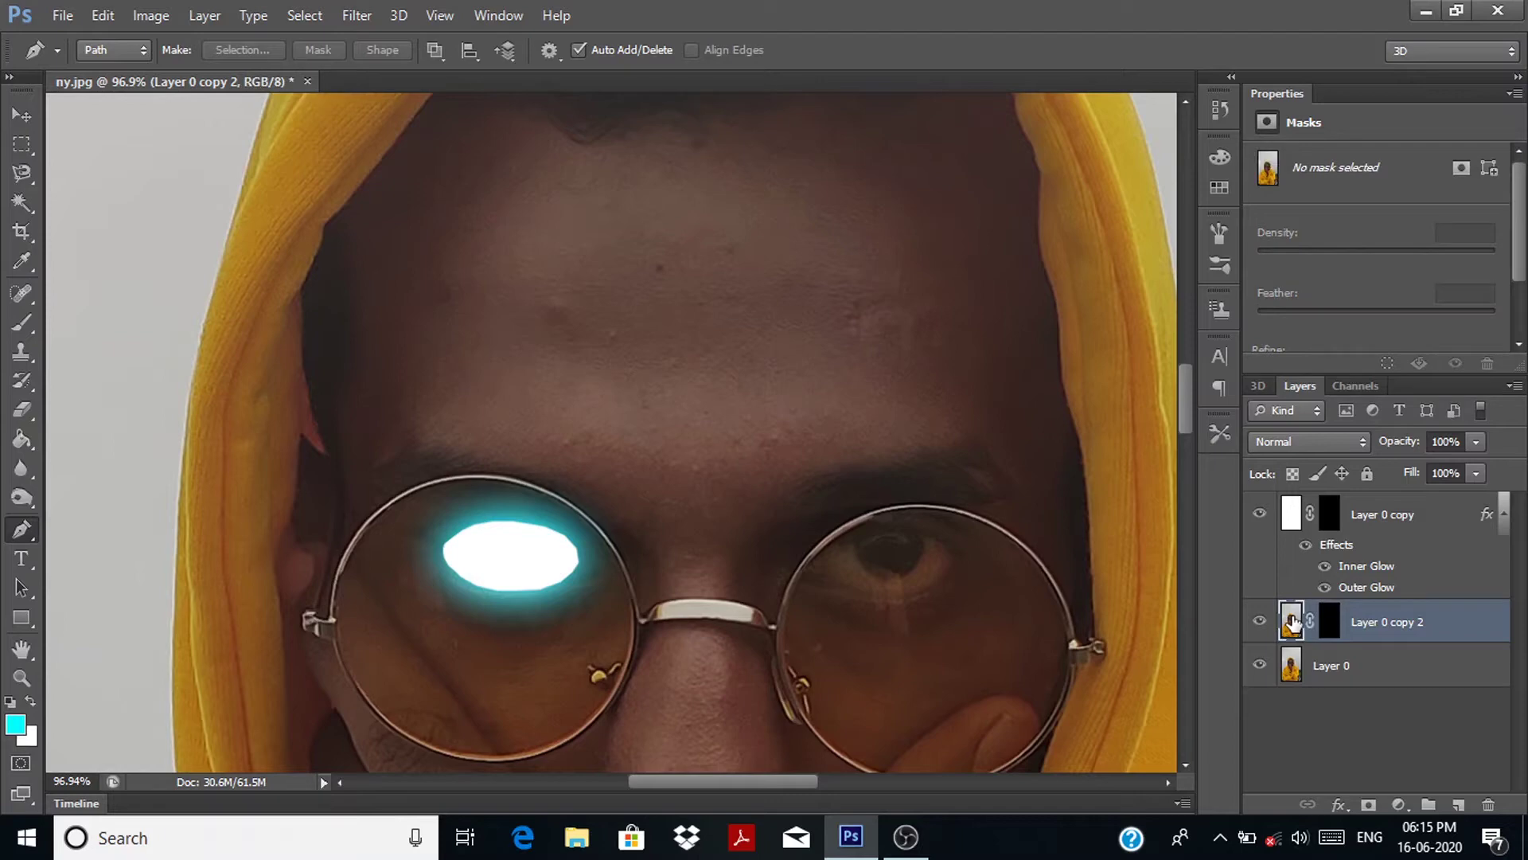
click(169, 15)
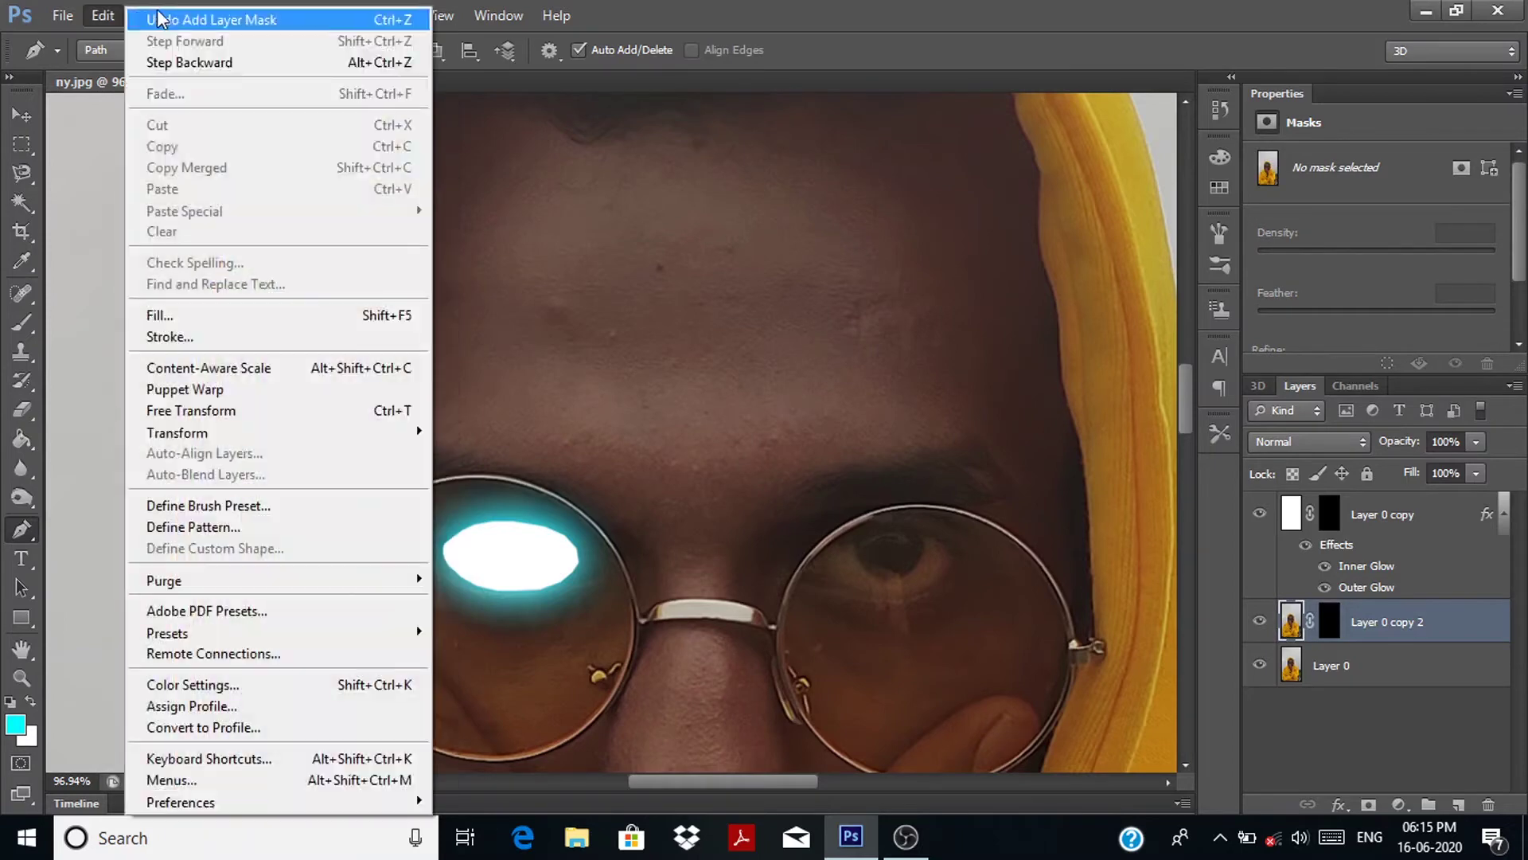
mouse_move(185, 72)
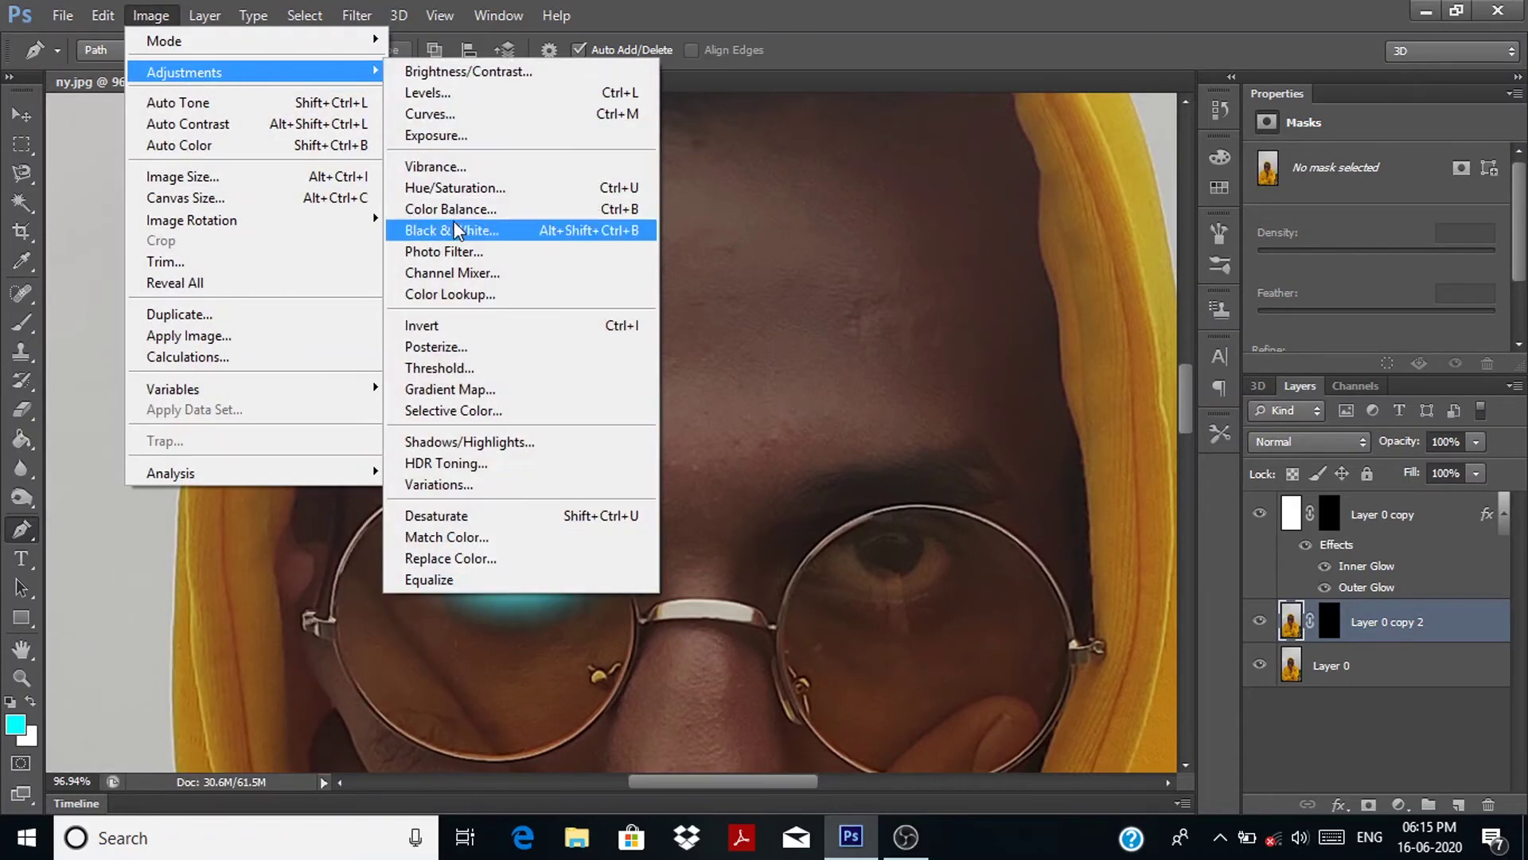
click(476, 187)
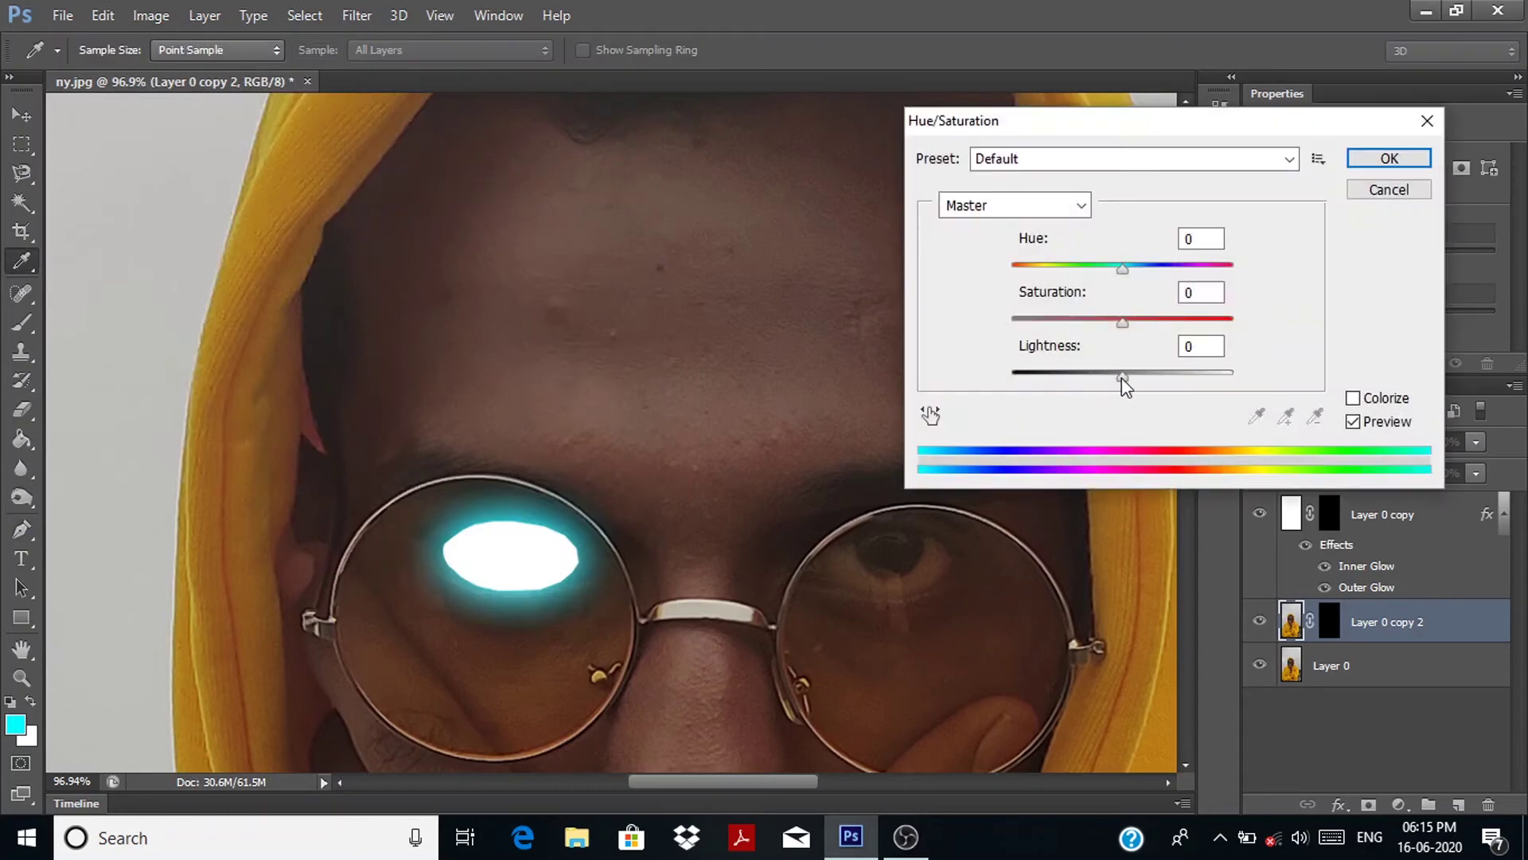
drag(1123, 376, 1233, 376)
drag(1122, 322, 1118, 322)
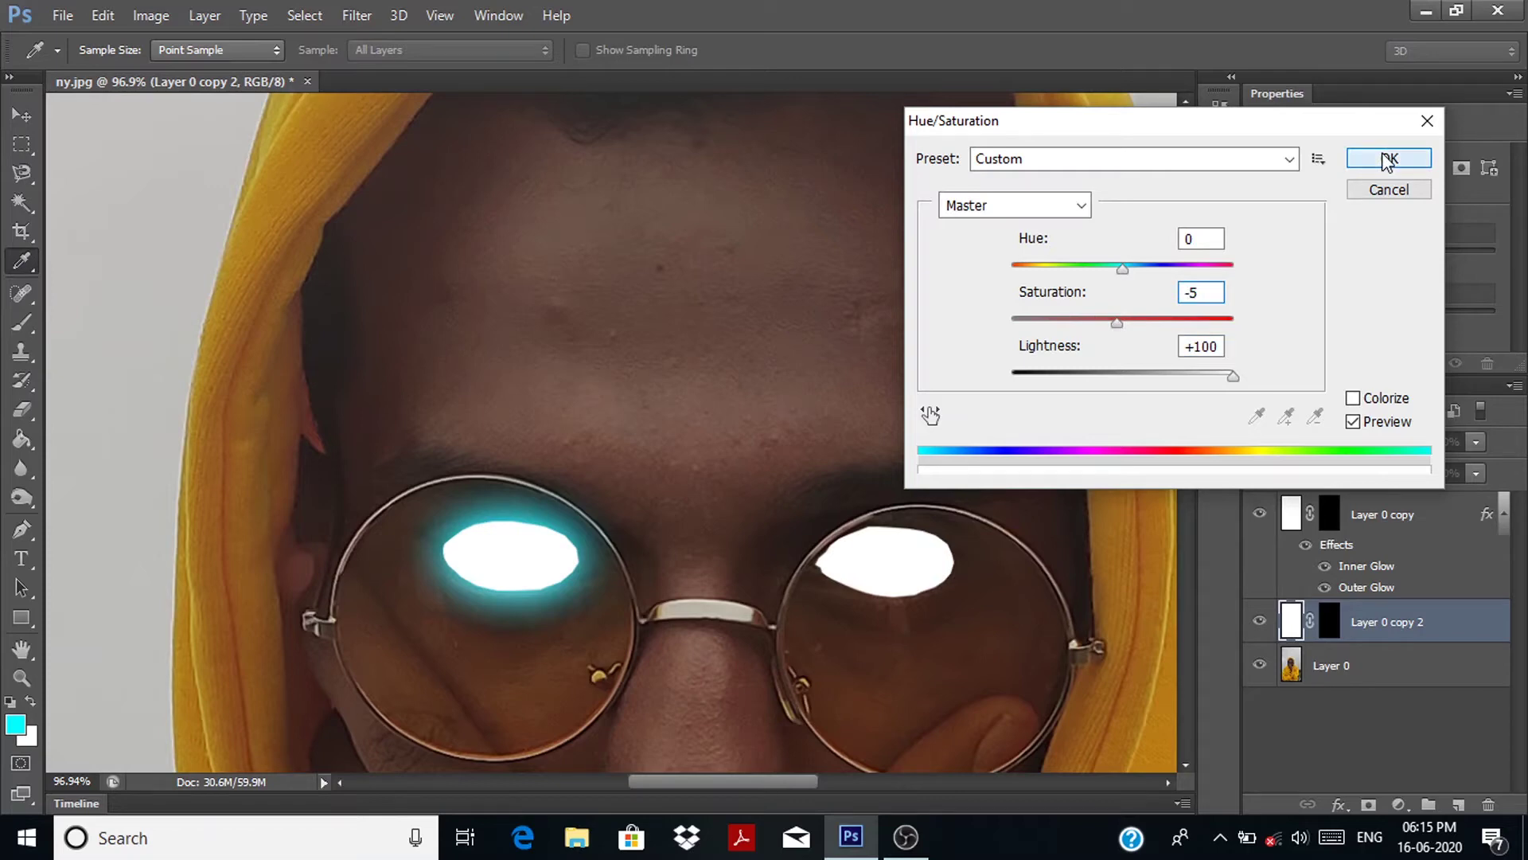
click(1389, 160)
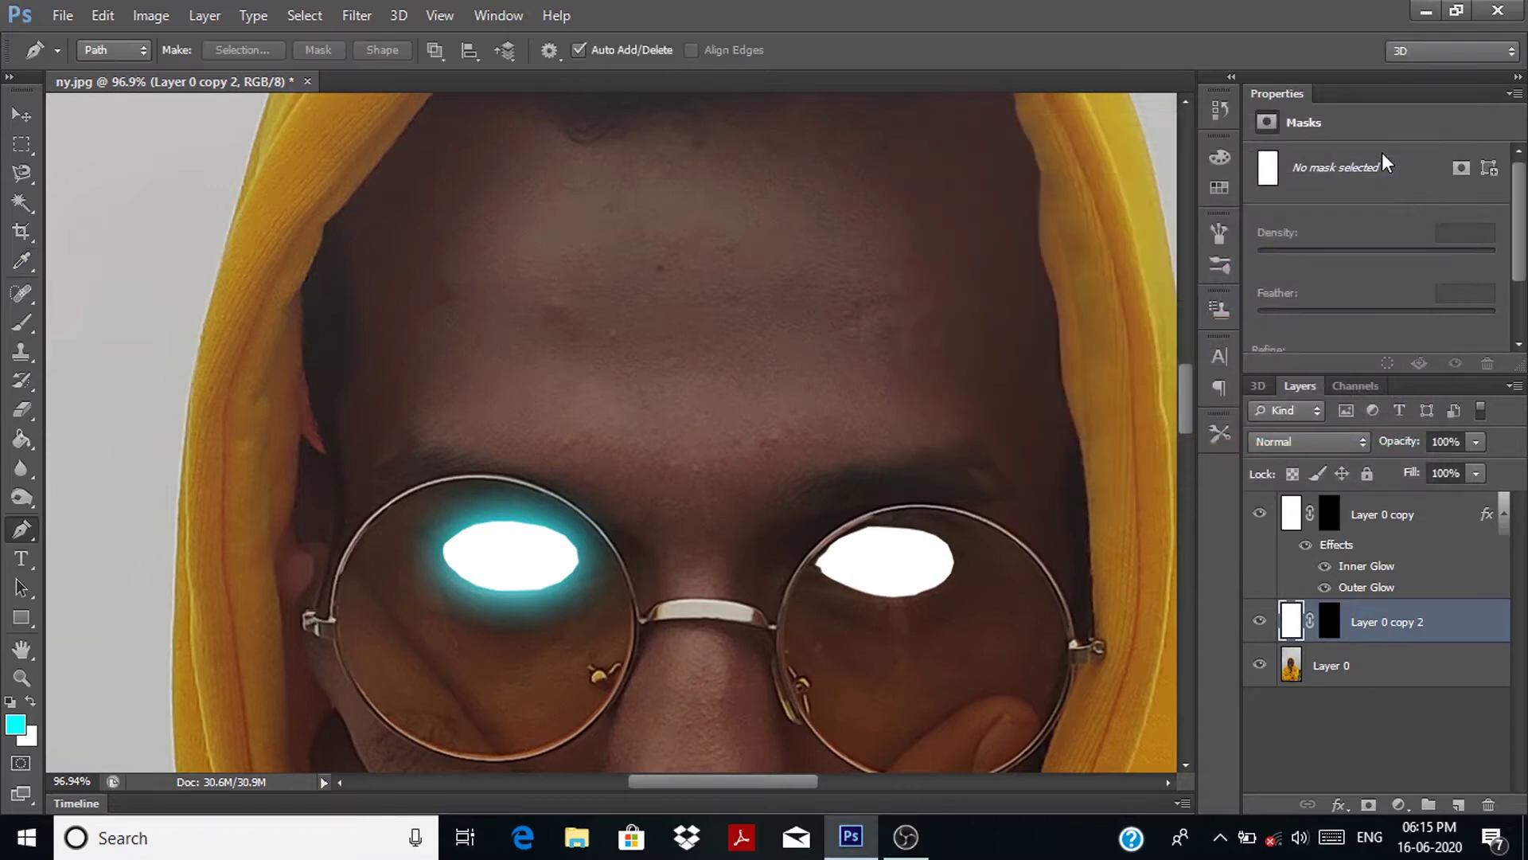
Step: In the eye layer's styles, enable an Outer Glow coloured cyan 00f0ff
double_click(1295, 625)
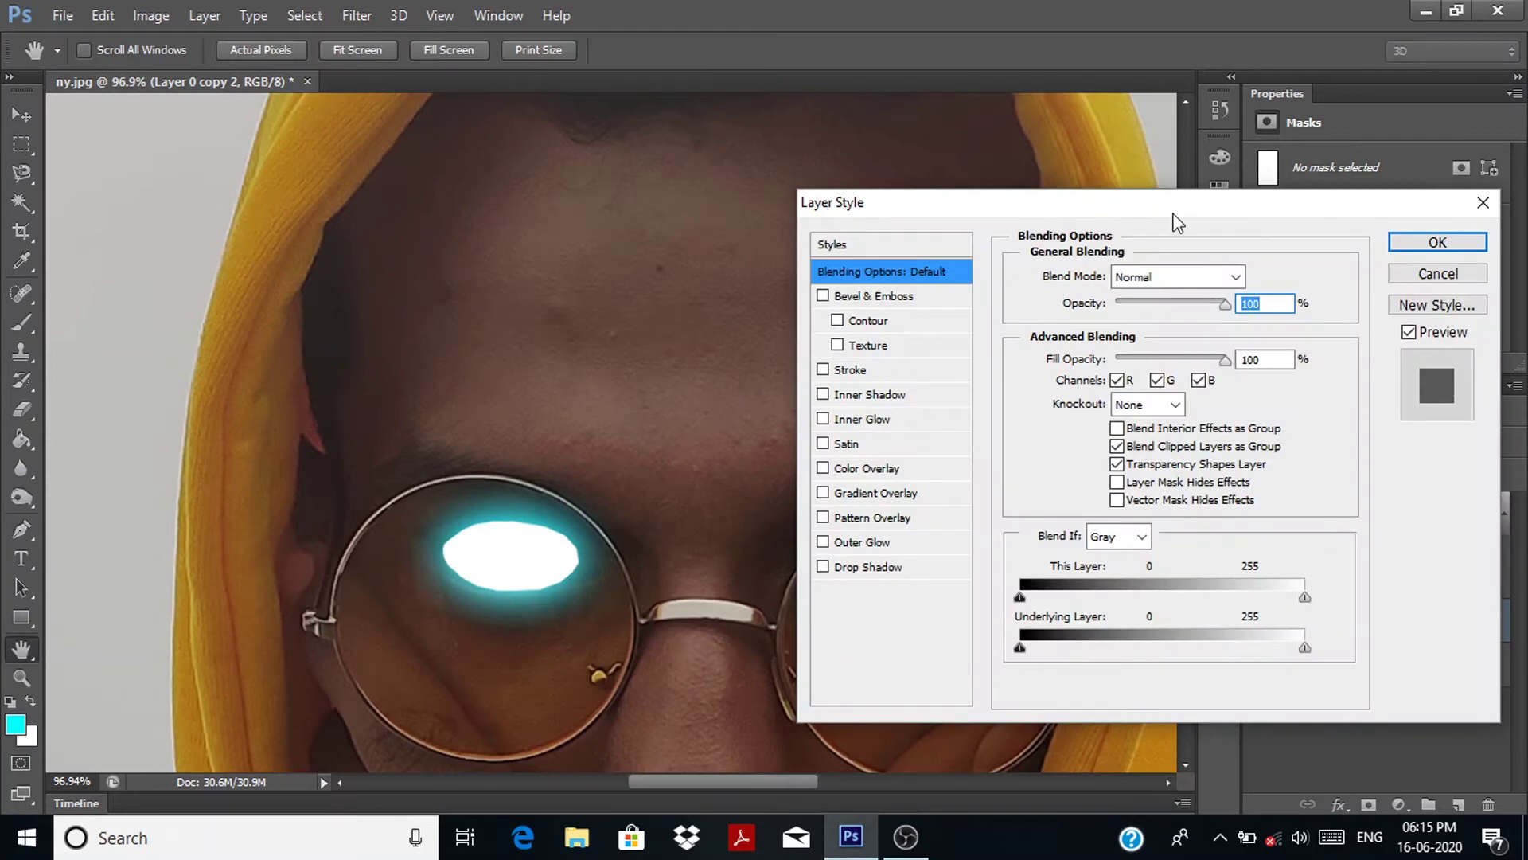
drag(1180, 124, 1247, 156)
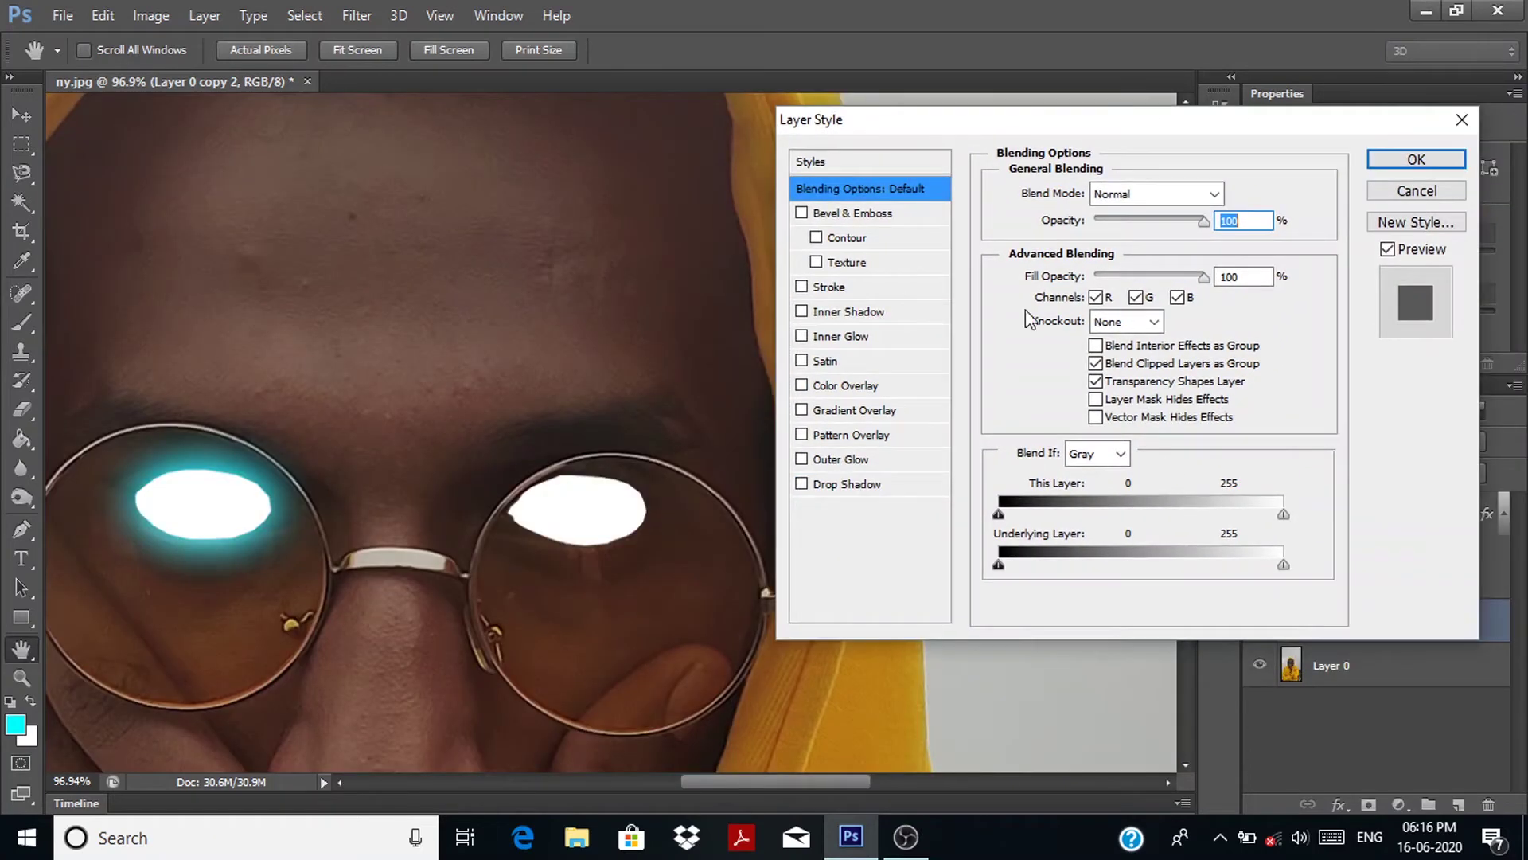
click(880, 458)
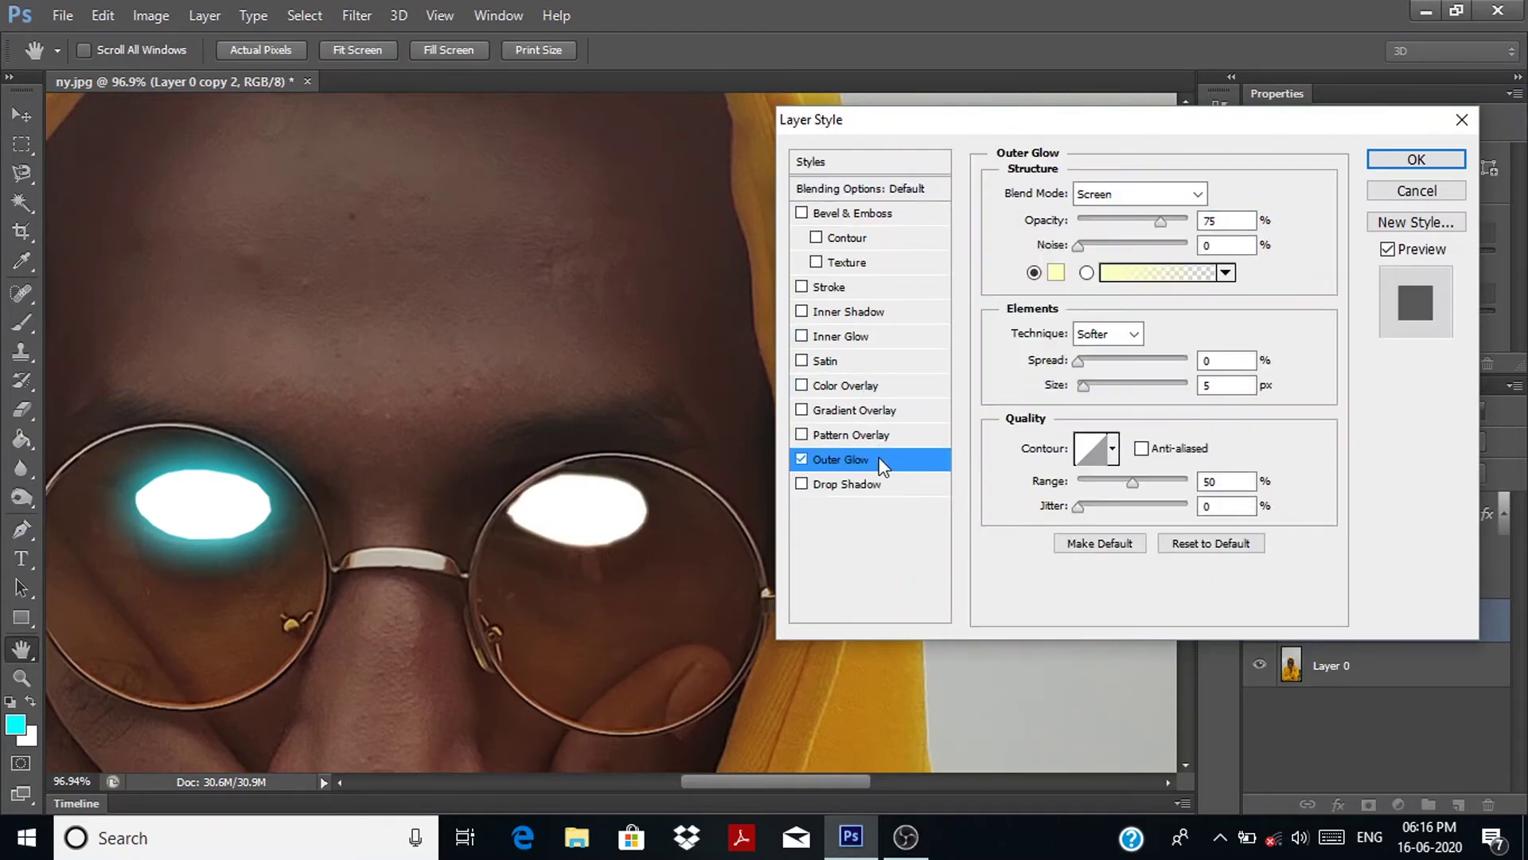
click(1057, 272)
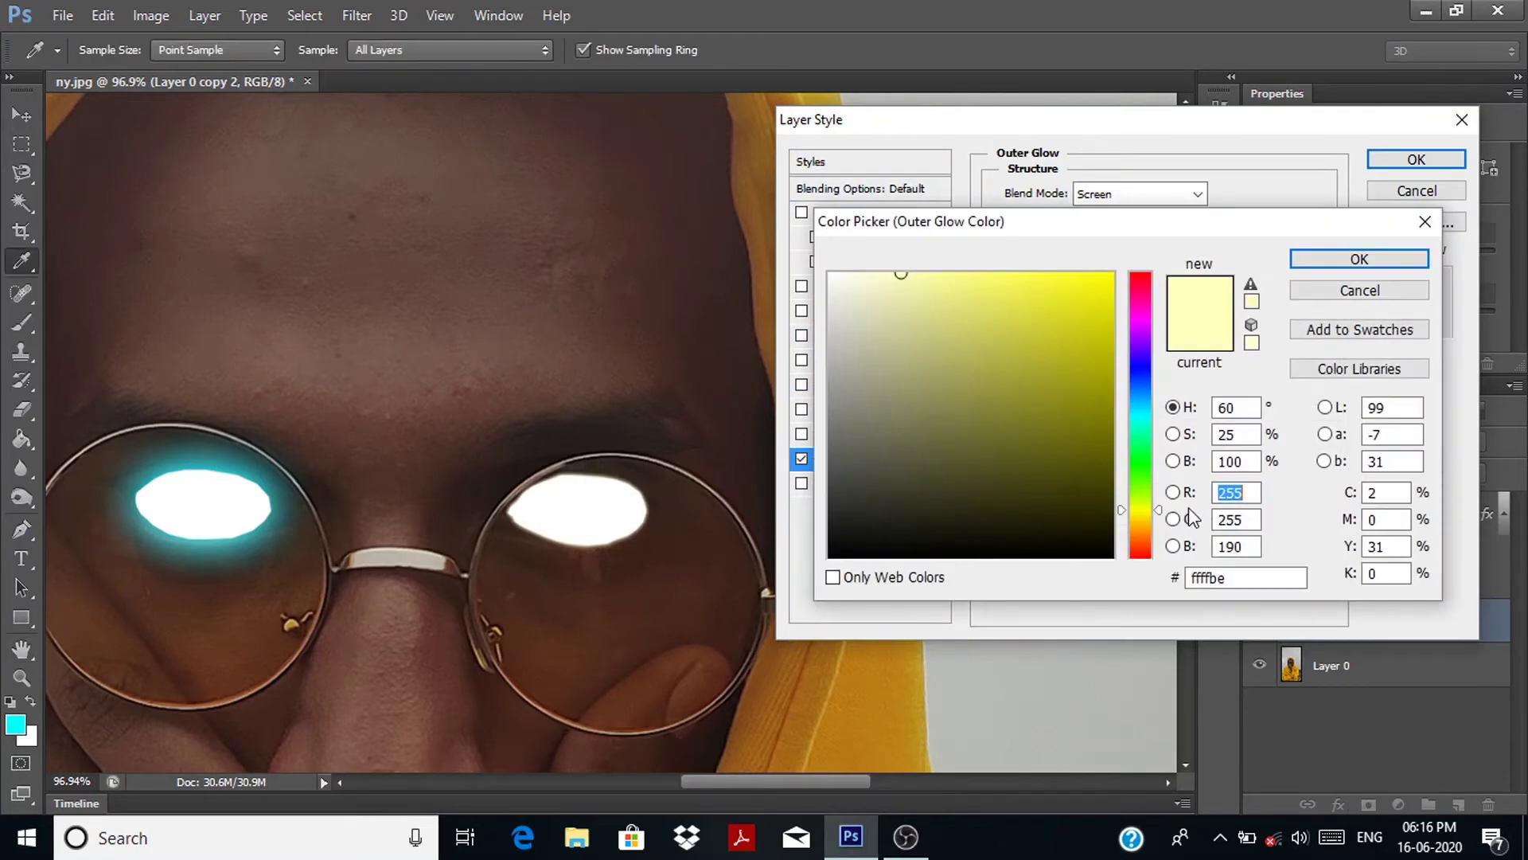
click(1245, 577)
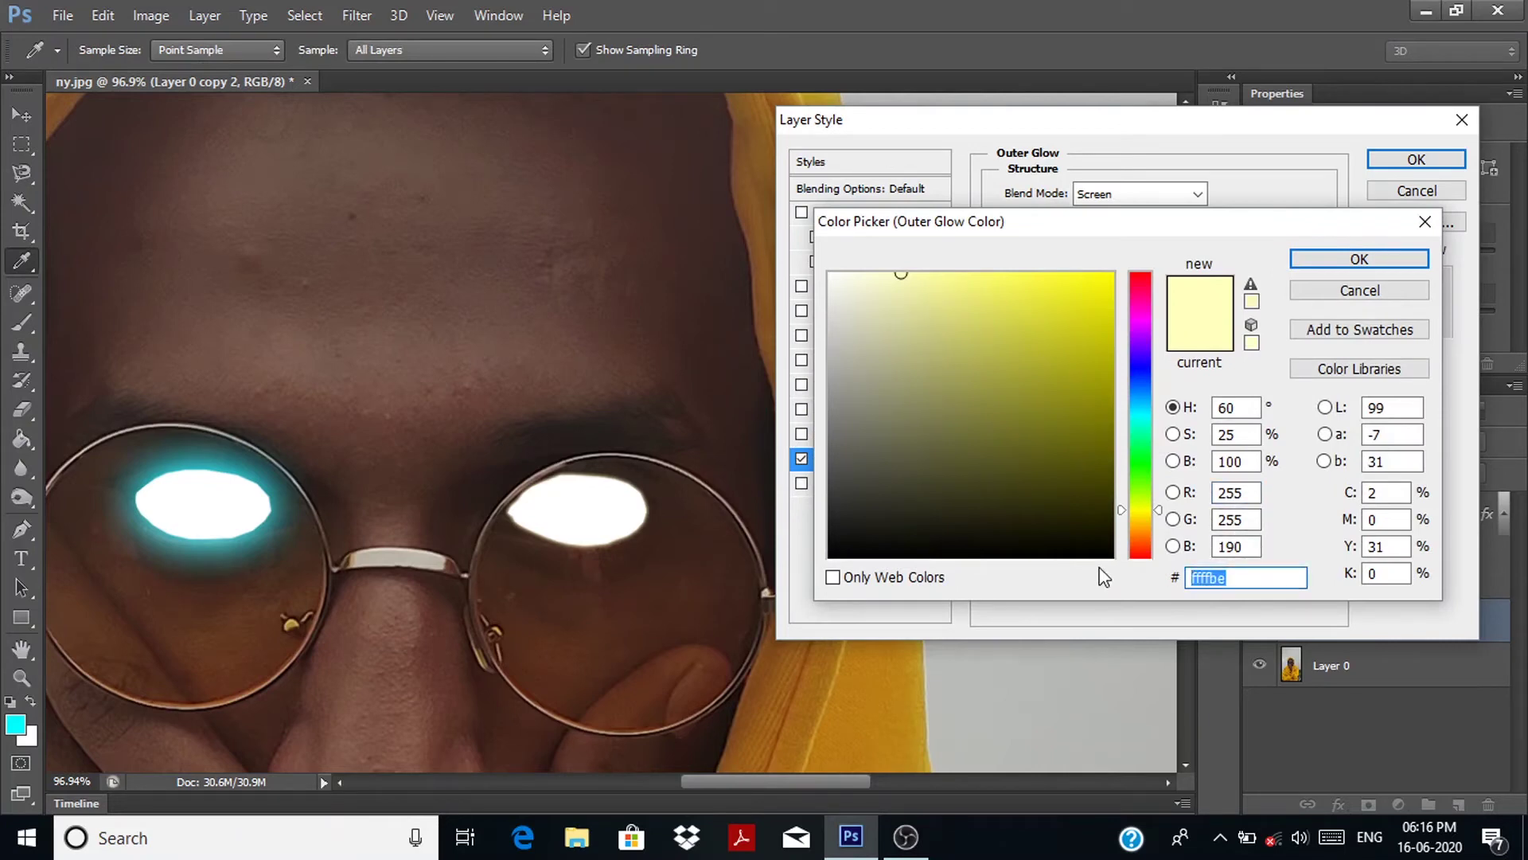
text(00)
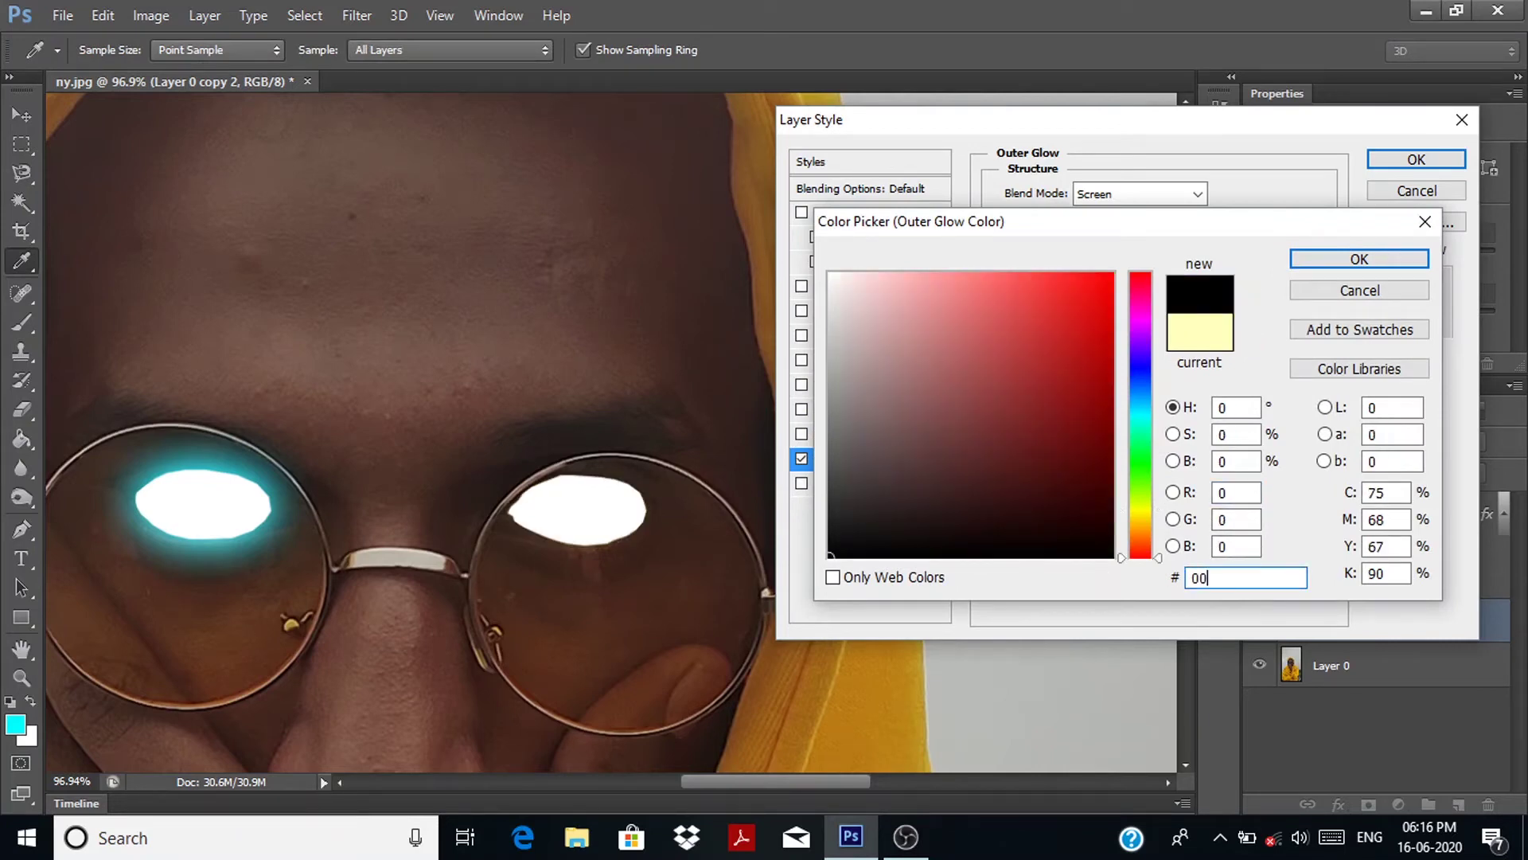
text(f)
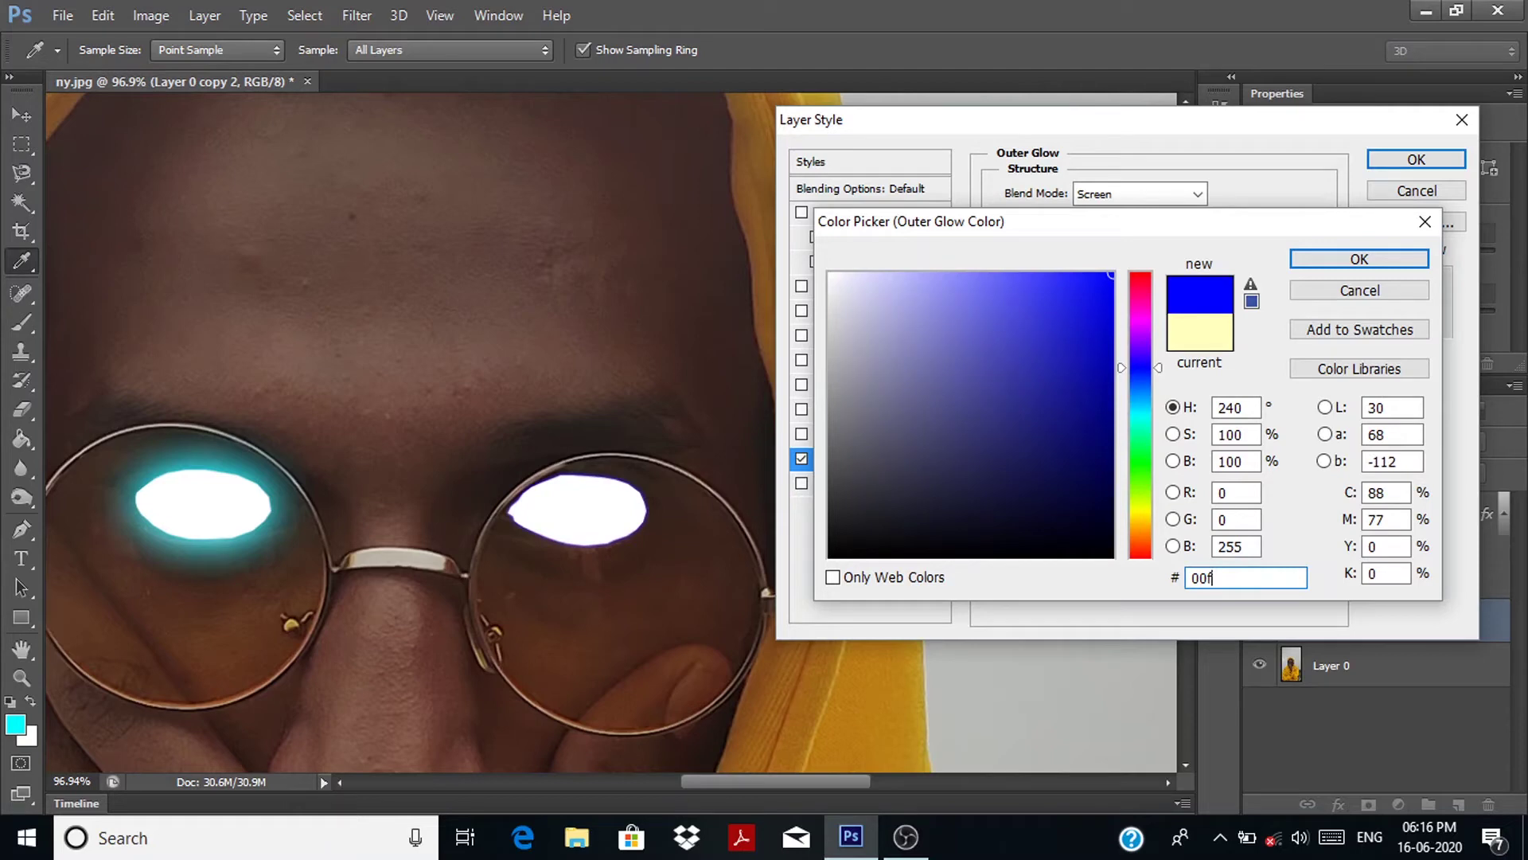
text(0ff)
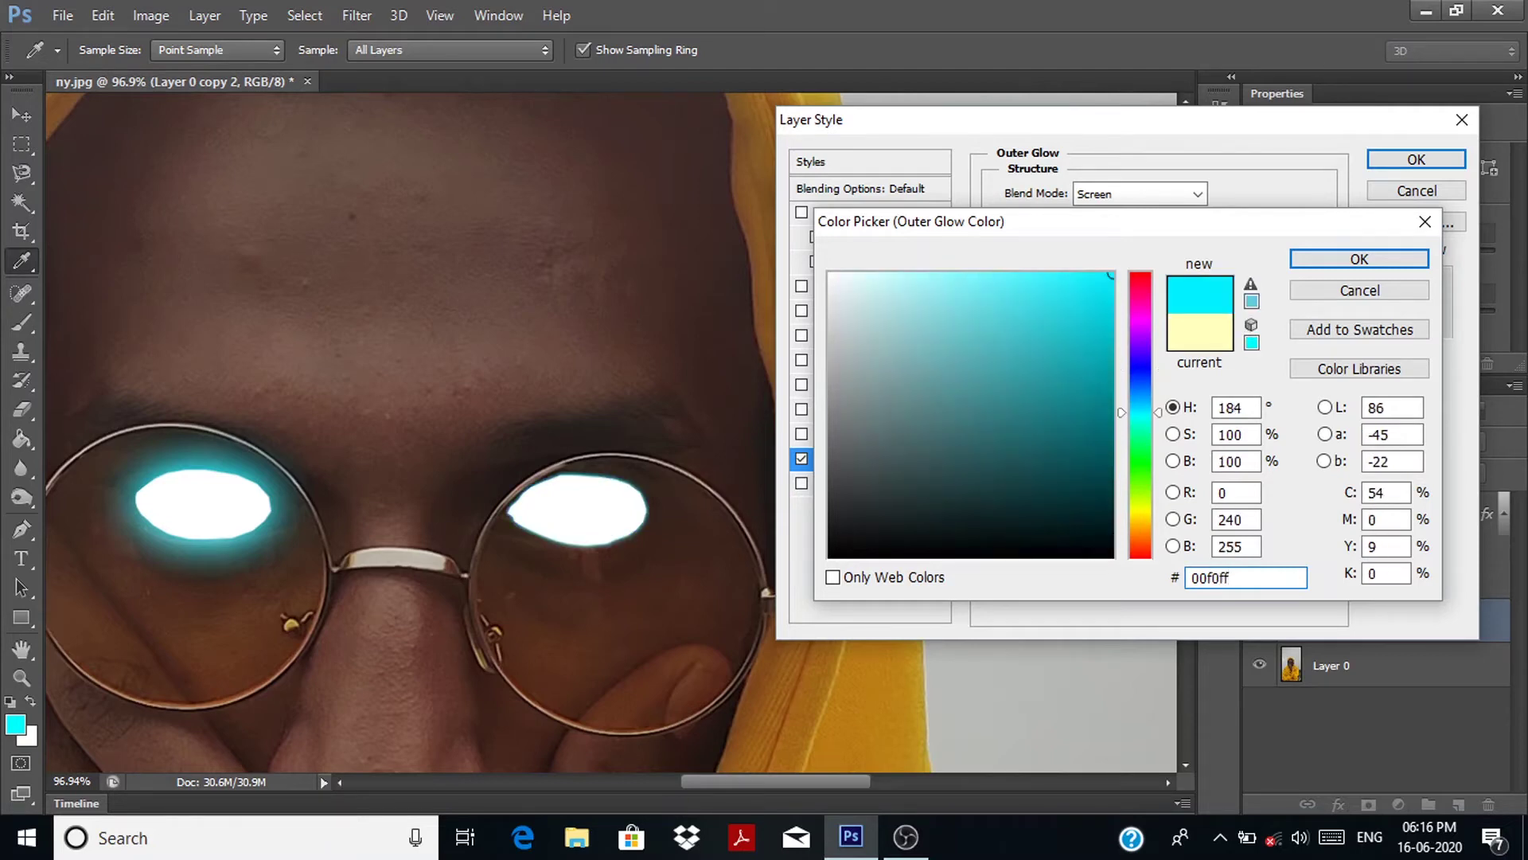
click(1371, 255)
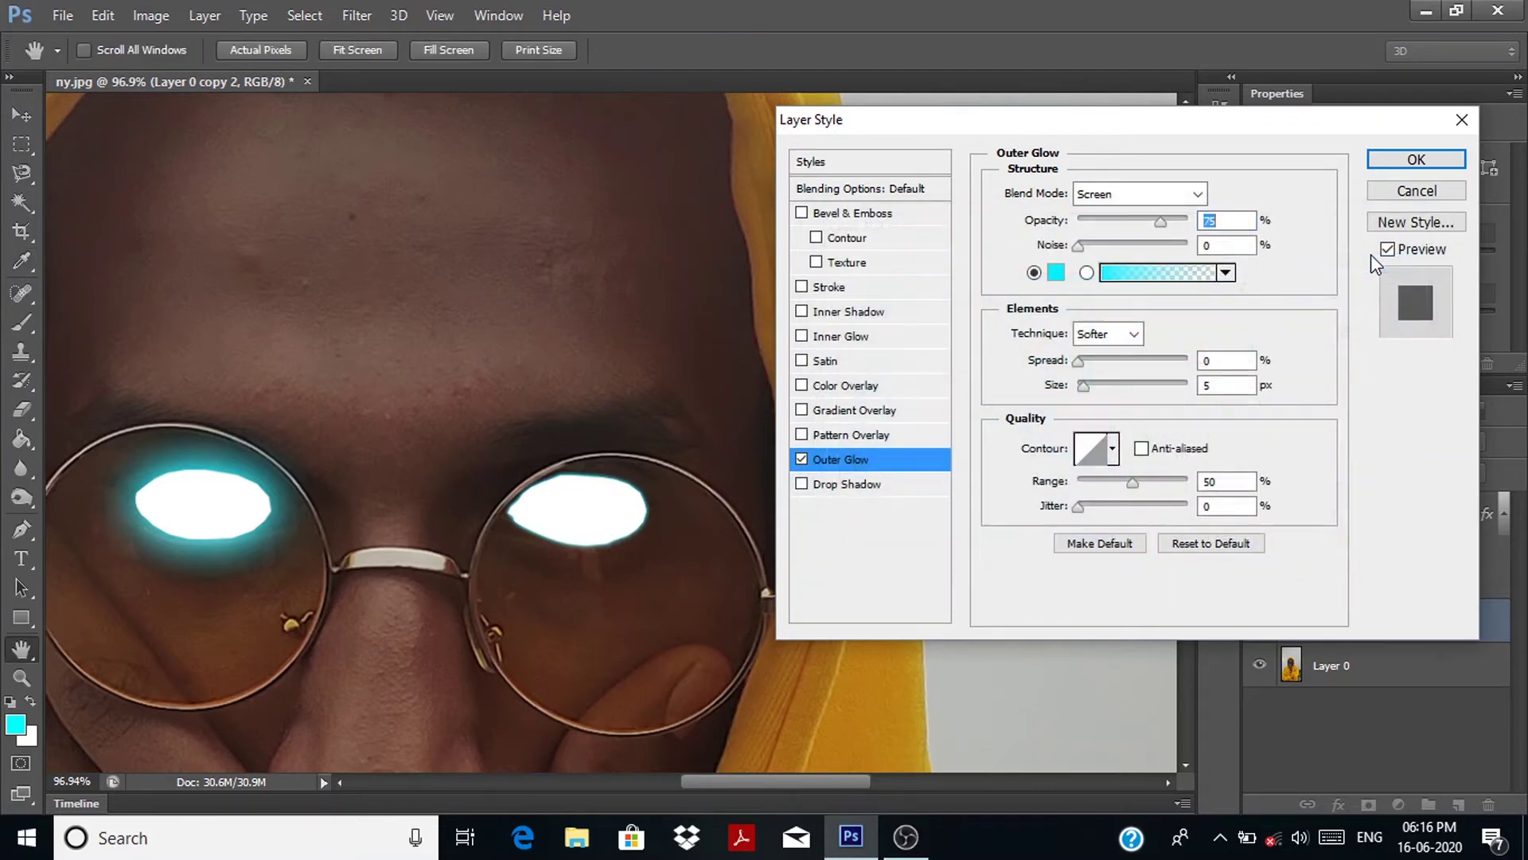
Step: Set the outer glow Spread to 5 and Size to 42
click(1203, 361)
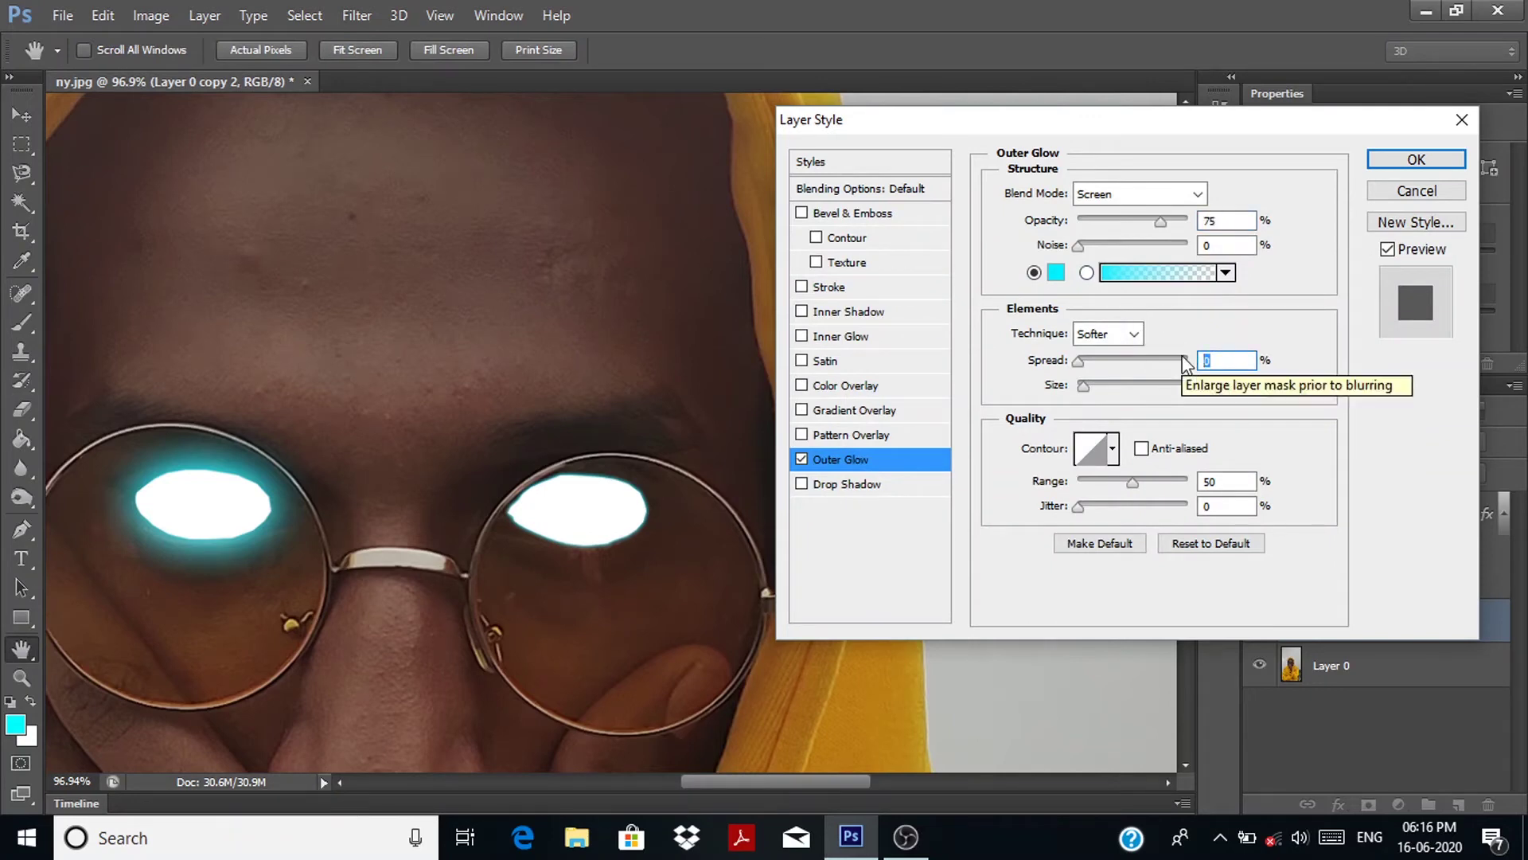
text(5)
click(1231, 382)
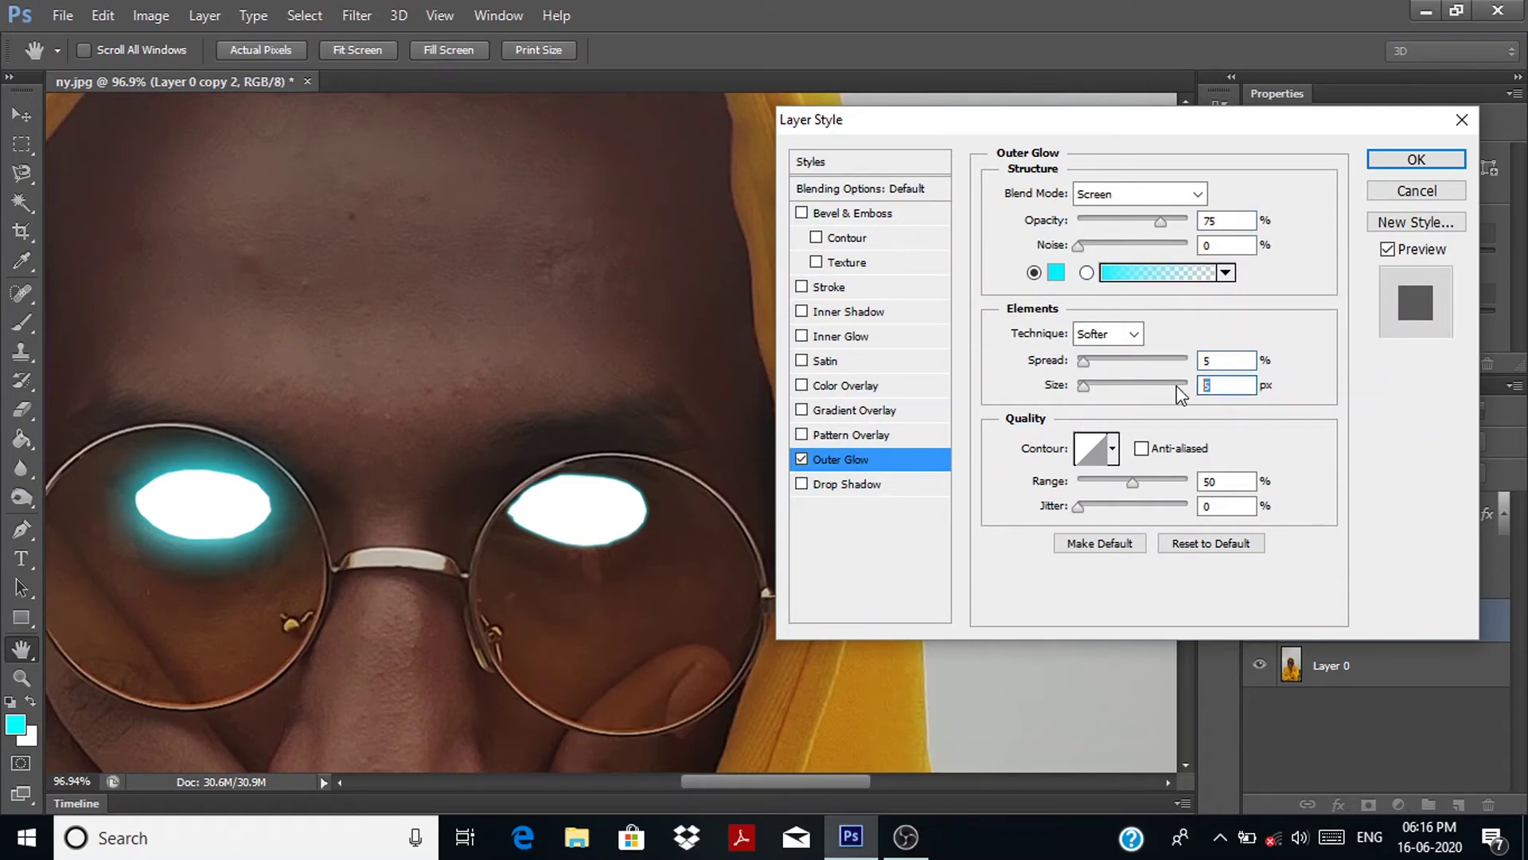
text(2)
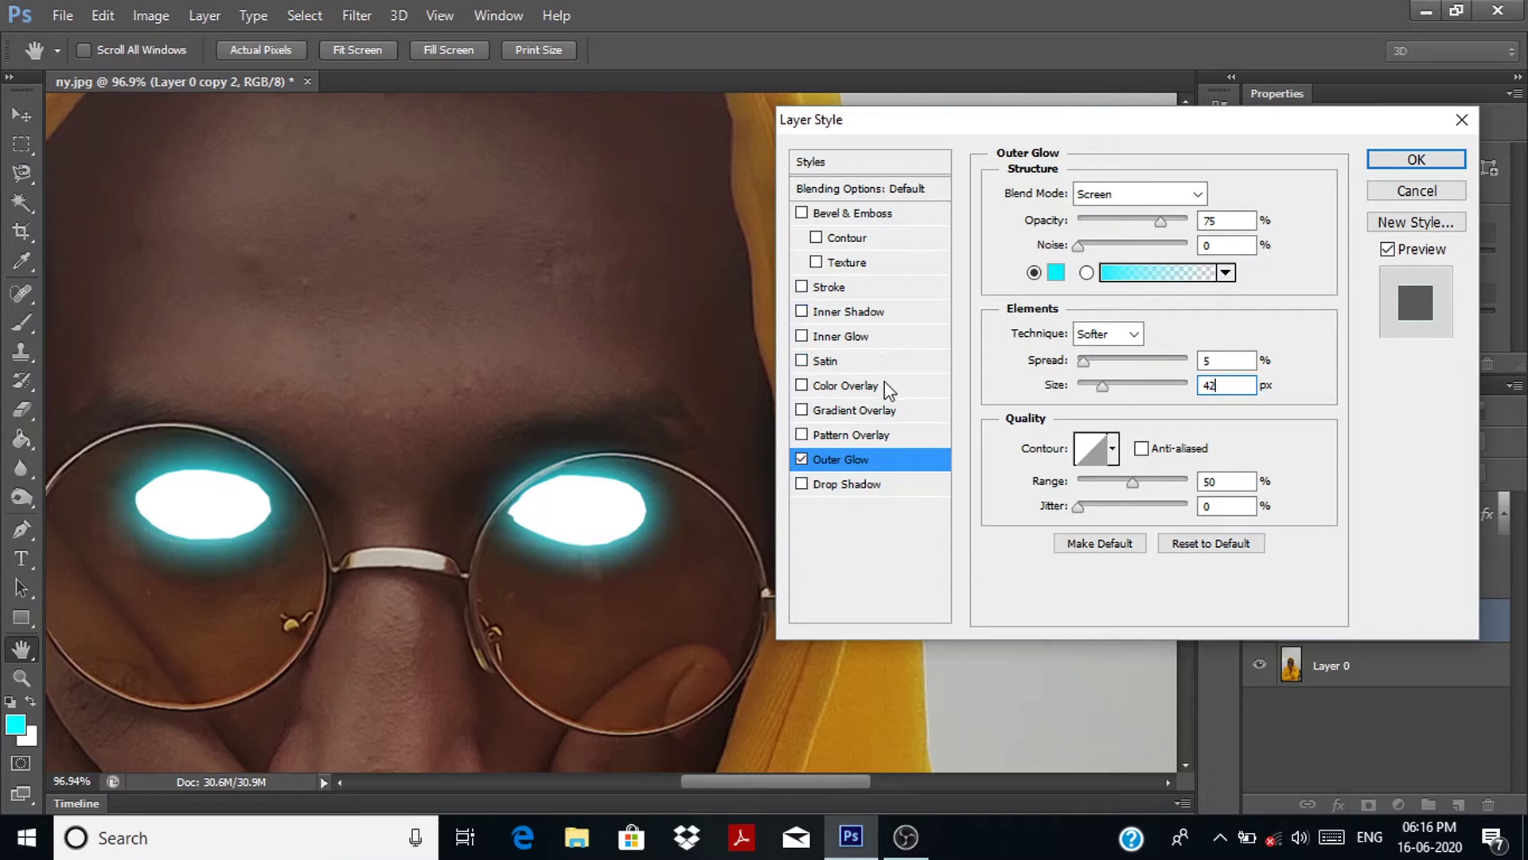
Step: Enable Inner Glow and change its colour from pale yellow to cyan 00f0ff
click(874, 338)
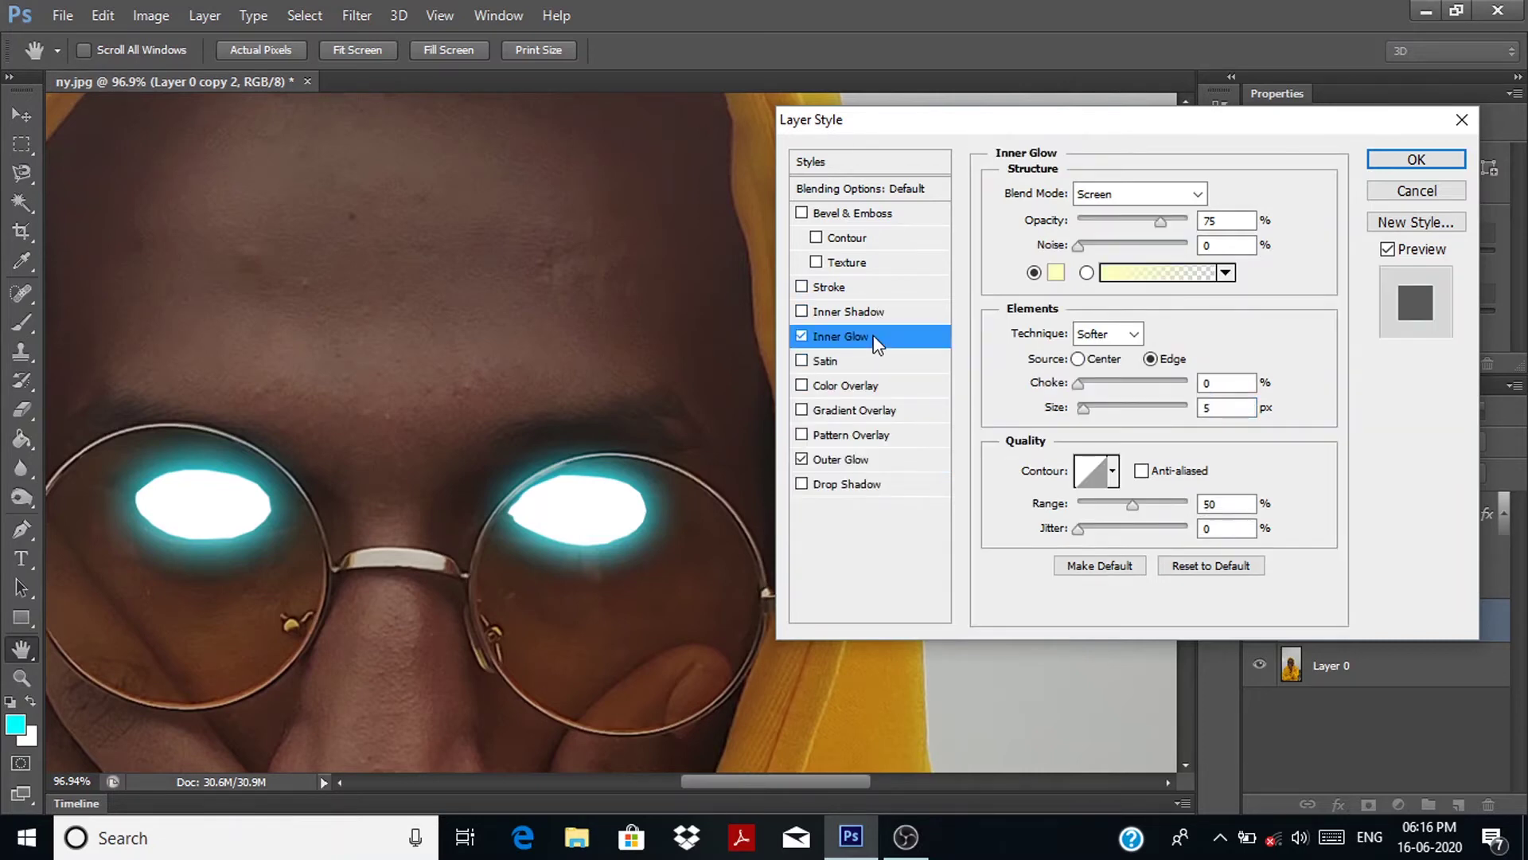
click(1056, 275)
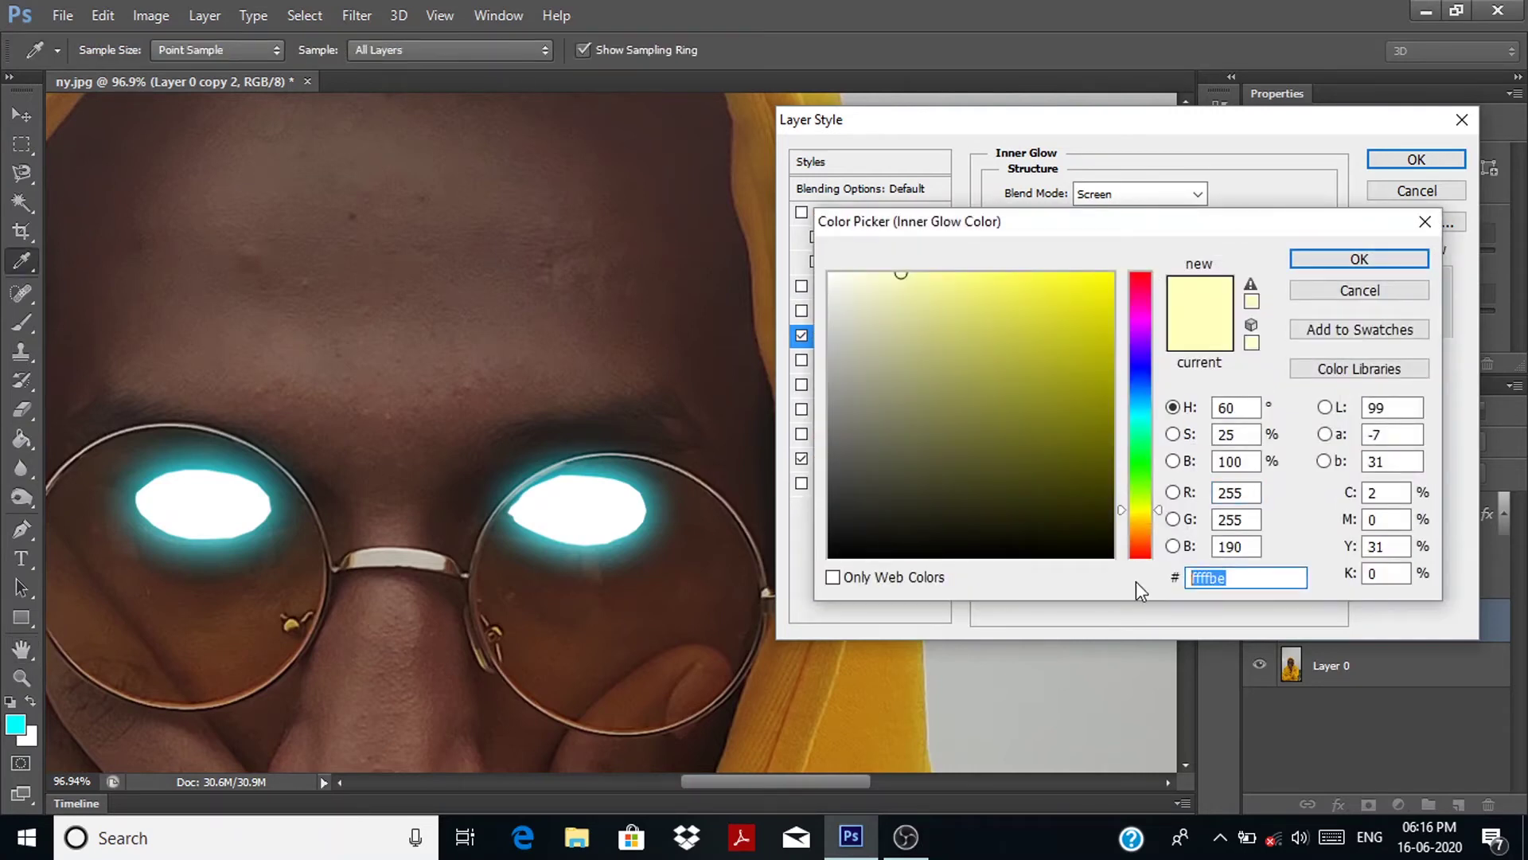
key(BackSpace)
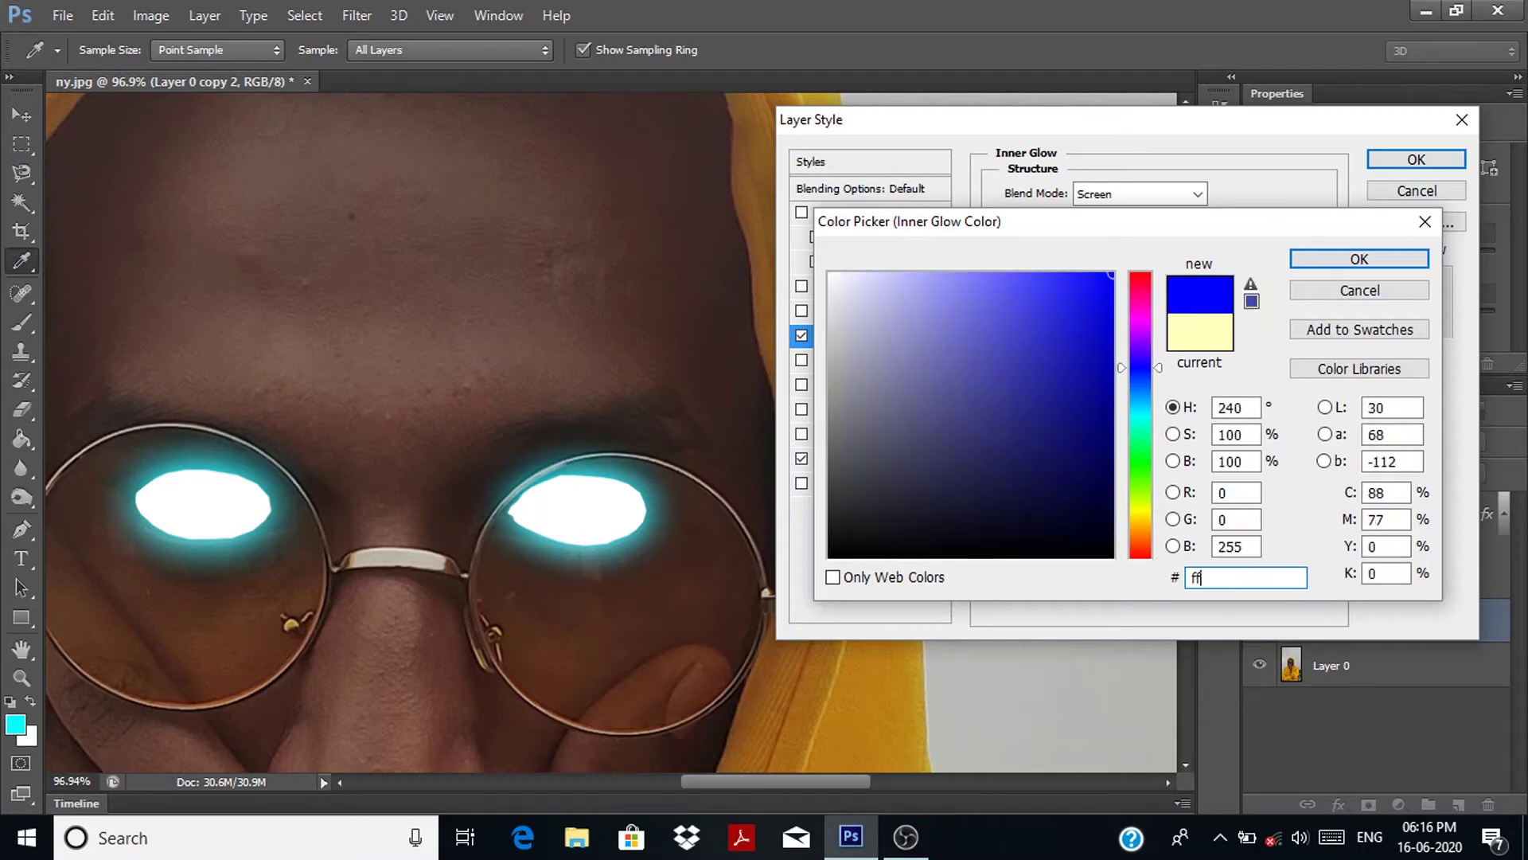
text(00e5ff)
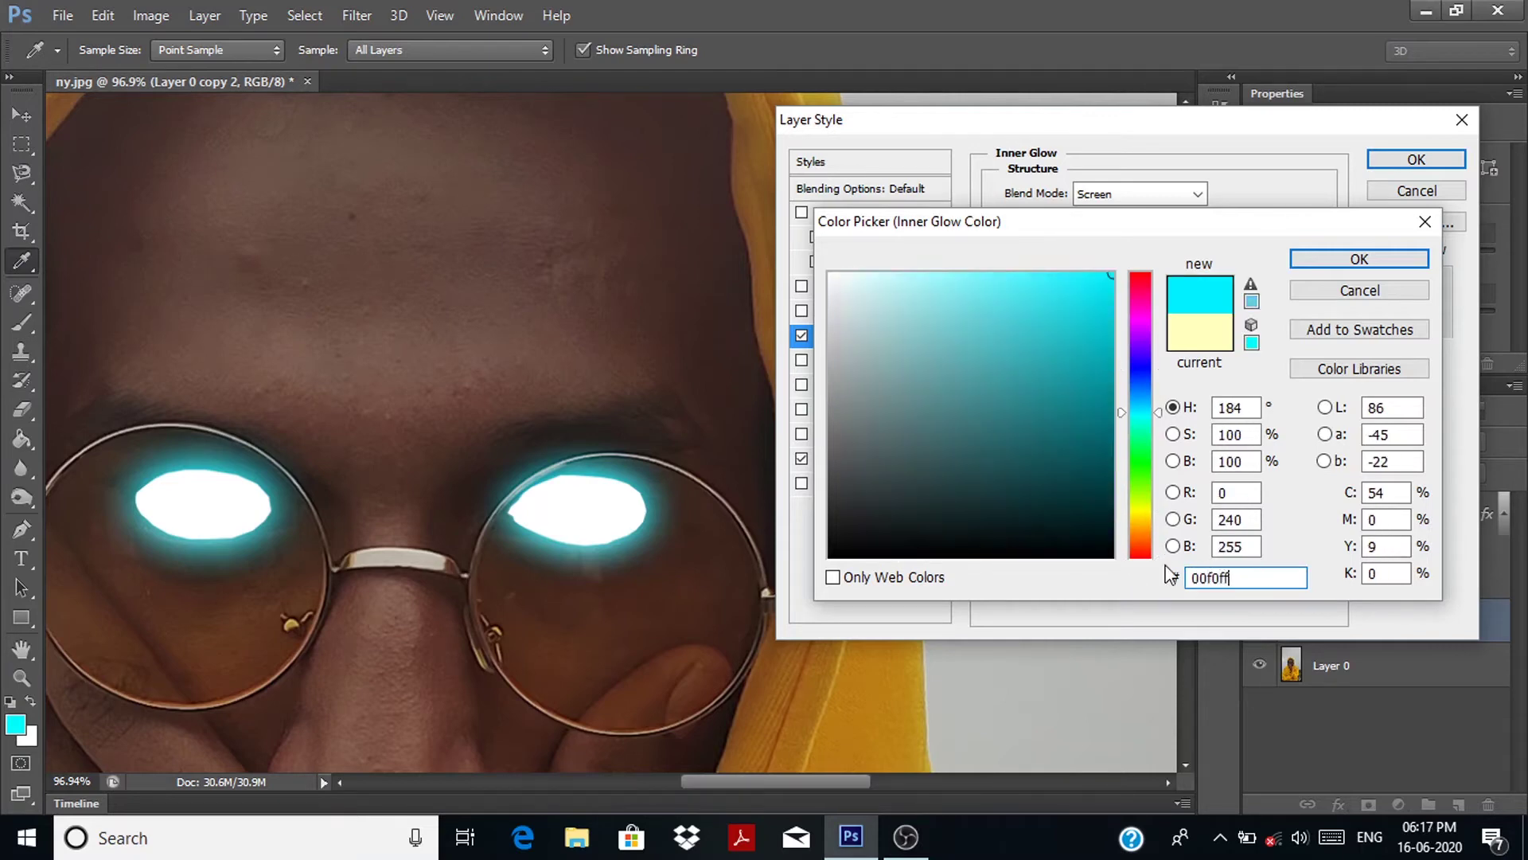
key(Return)
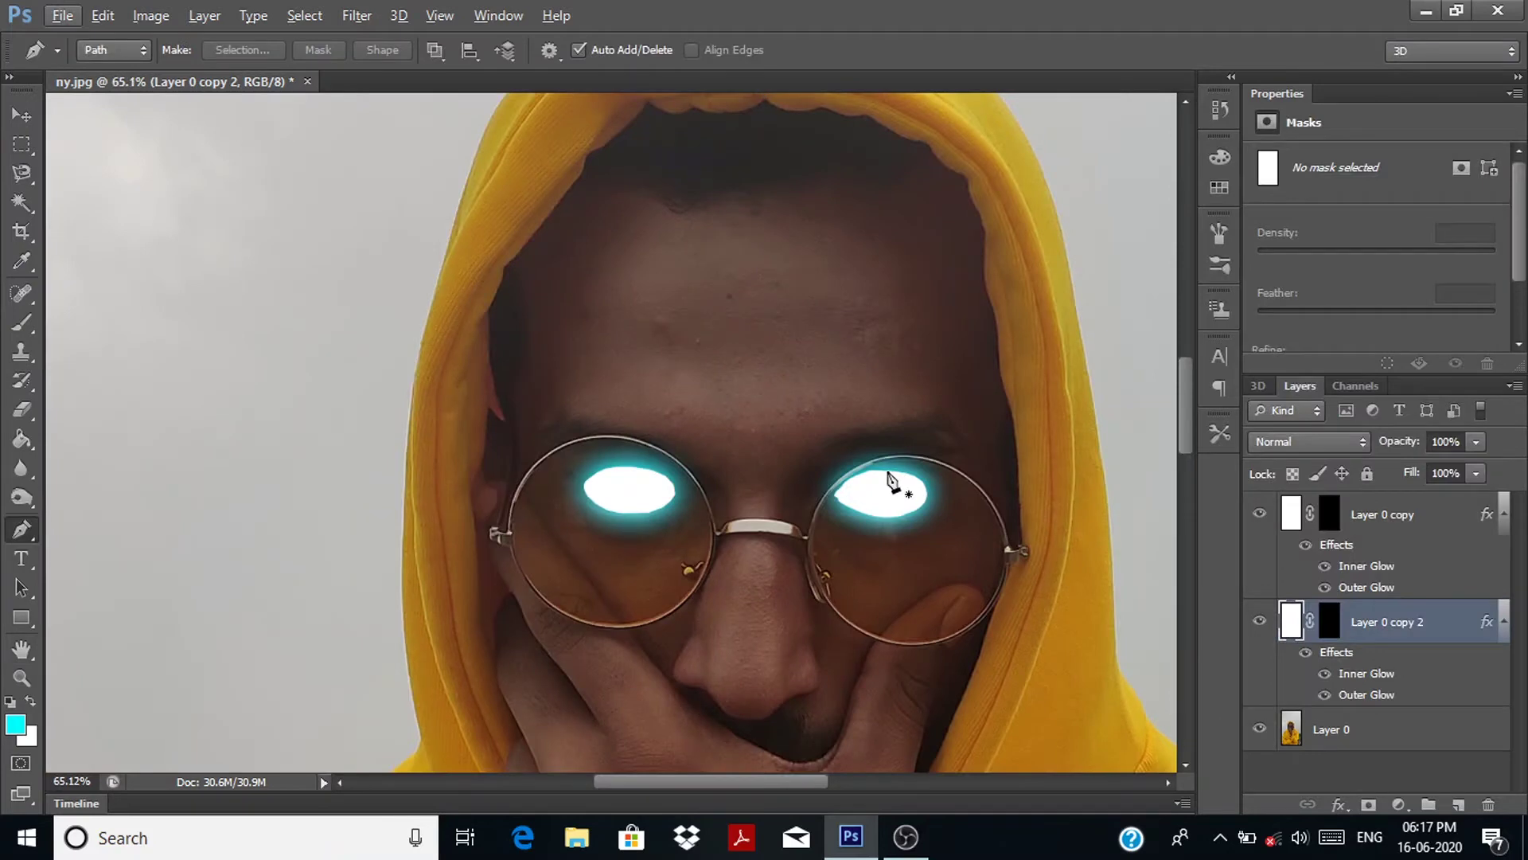
scroll(890, 487, down, 4)
scroll(883, 493, down, 4)
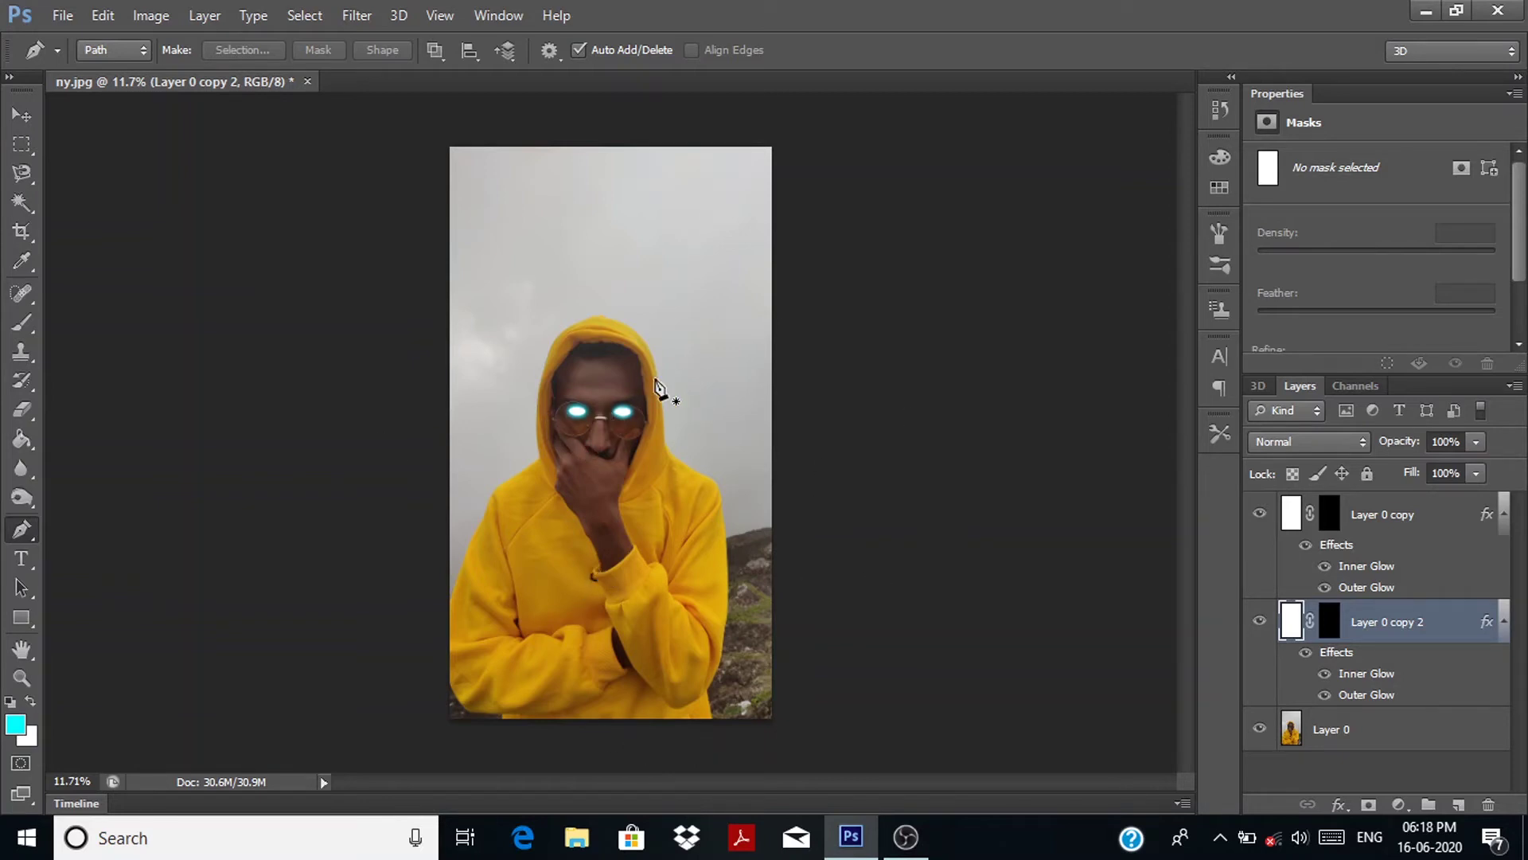
click(21, 646)
alt+scroll(583, 427, up, 5)
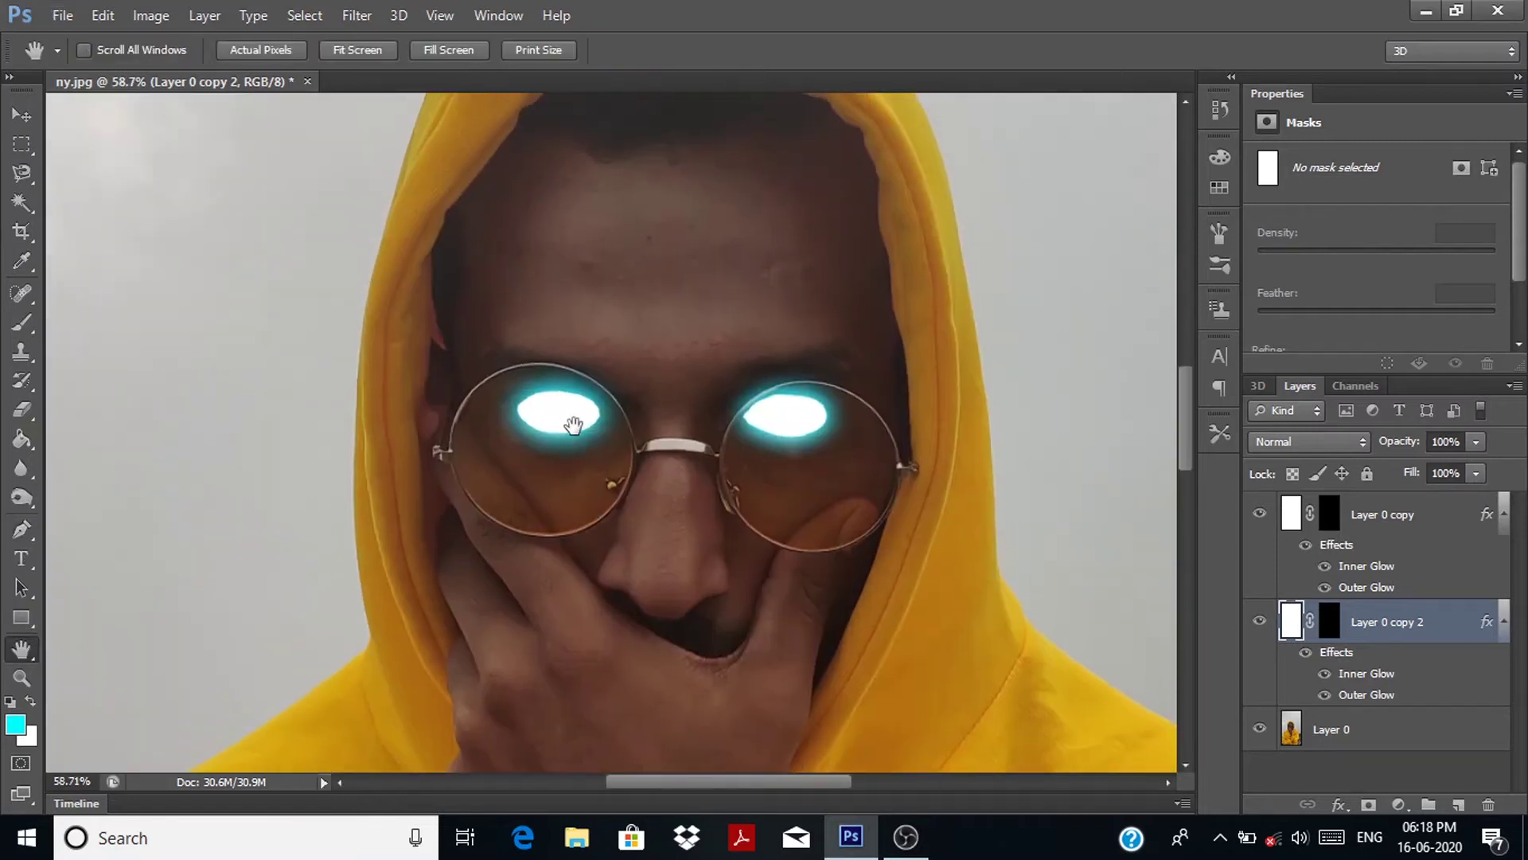
drag(574, 368, 572, 370)
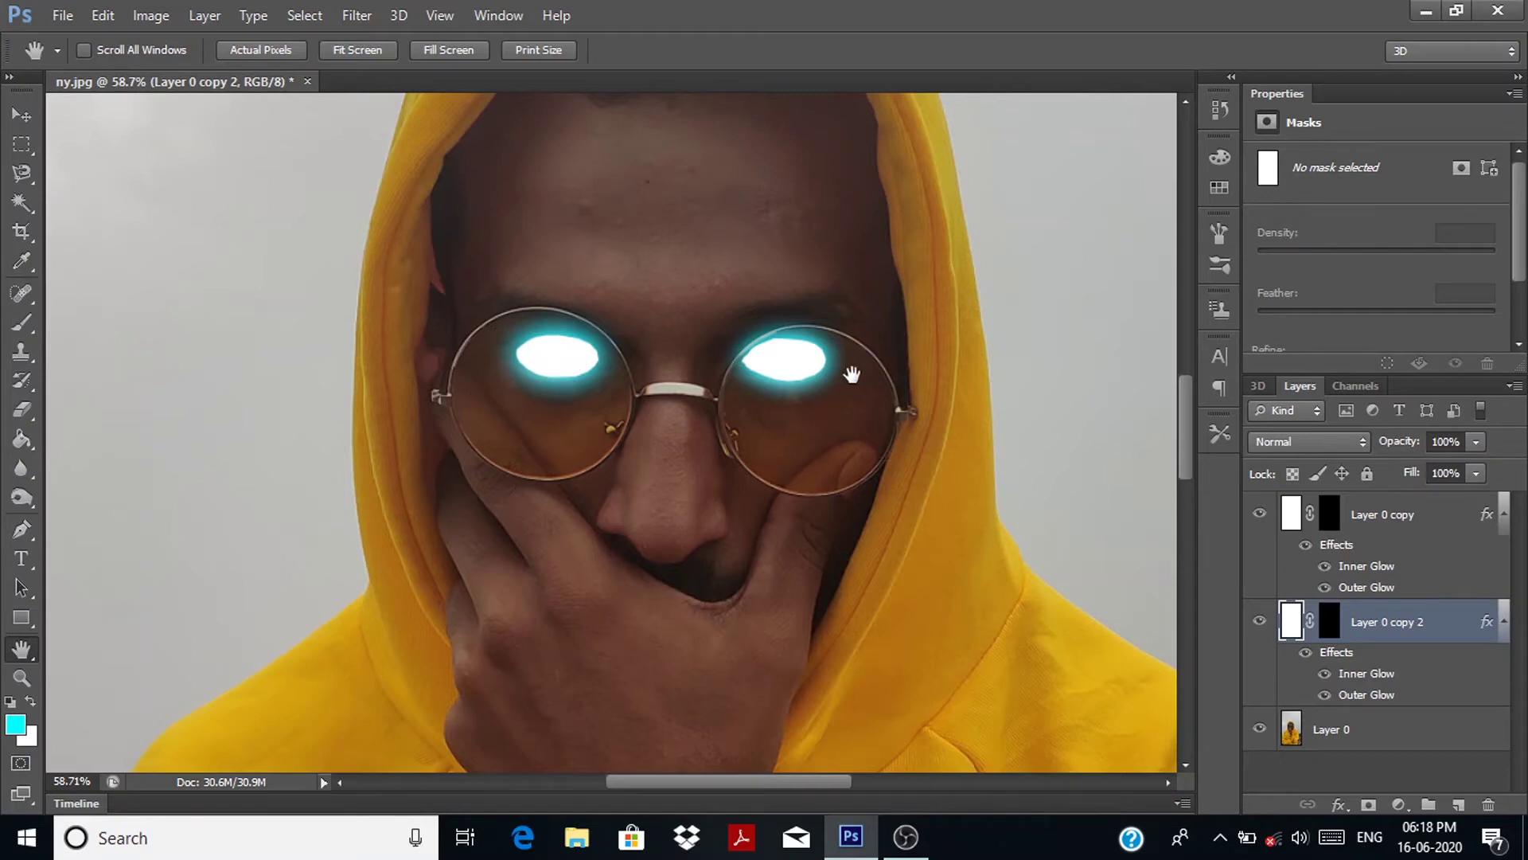
scroll(754, 258, down, 2)
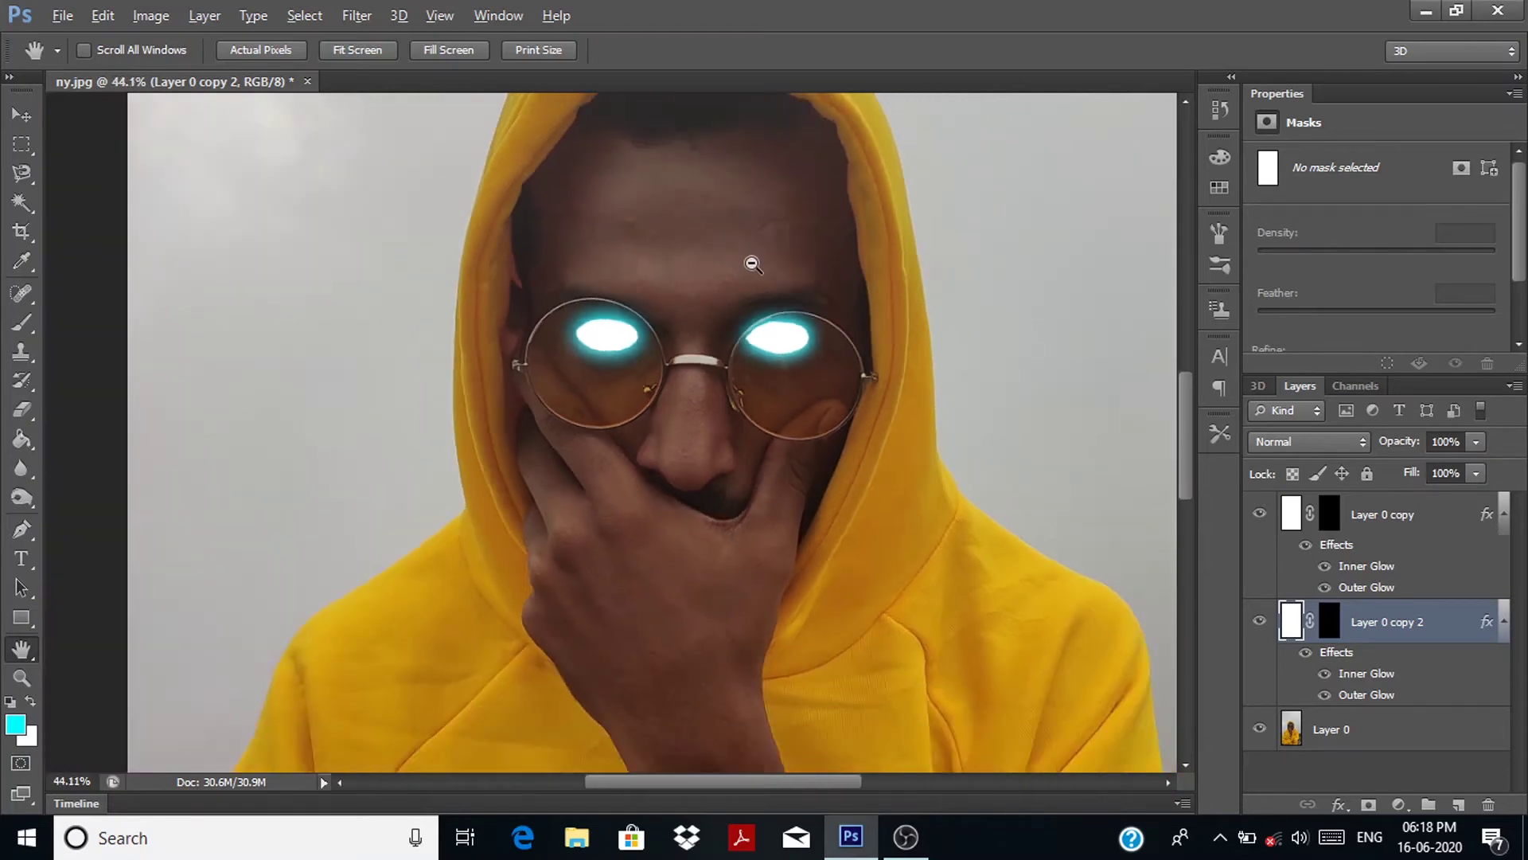
scroll(754, 260, down, 1)
scroll(753, 262, down, 2)
scroll(752, 263, down, 2)
scroll(752, 264, down, 2)
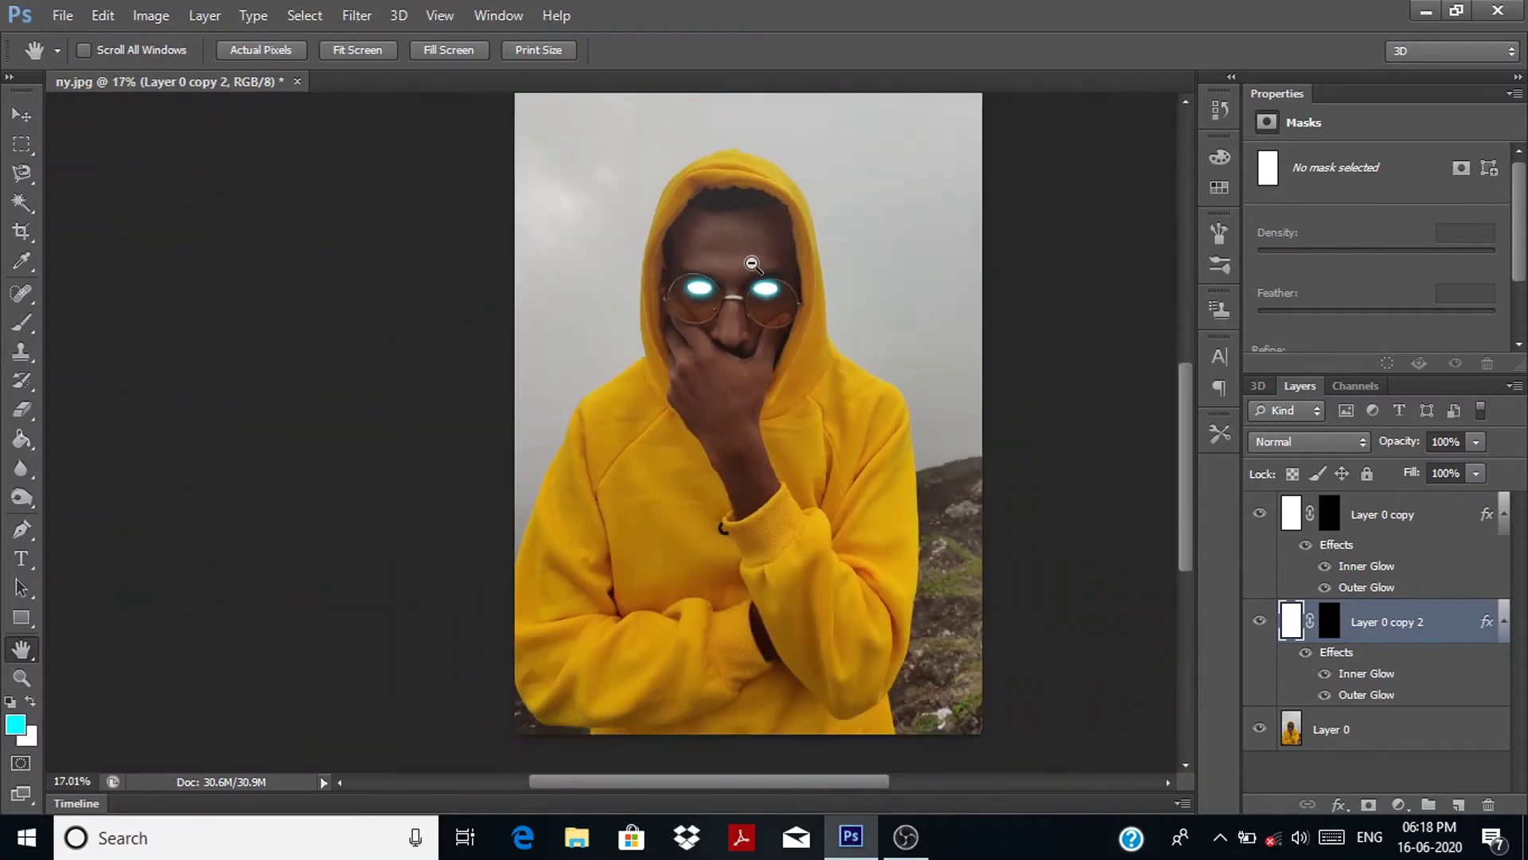
scroll(744, 290, down, 1)
scroll(607, 402, up, 1)
scroll(571, 499, up, 2)
scroll(571, 500, up, 3)
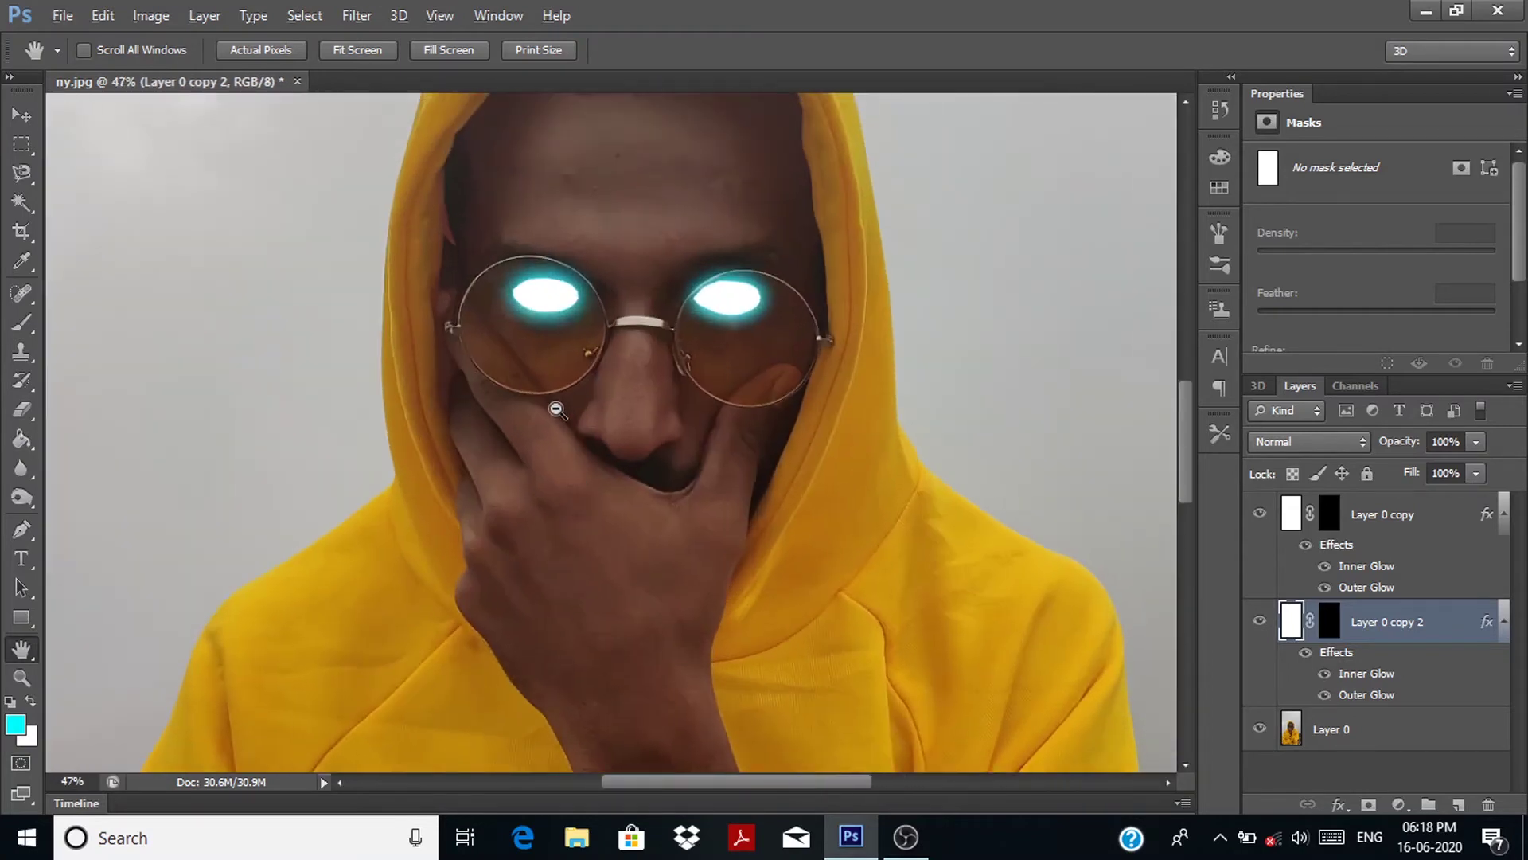
scroll(451, 378, up, 3)
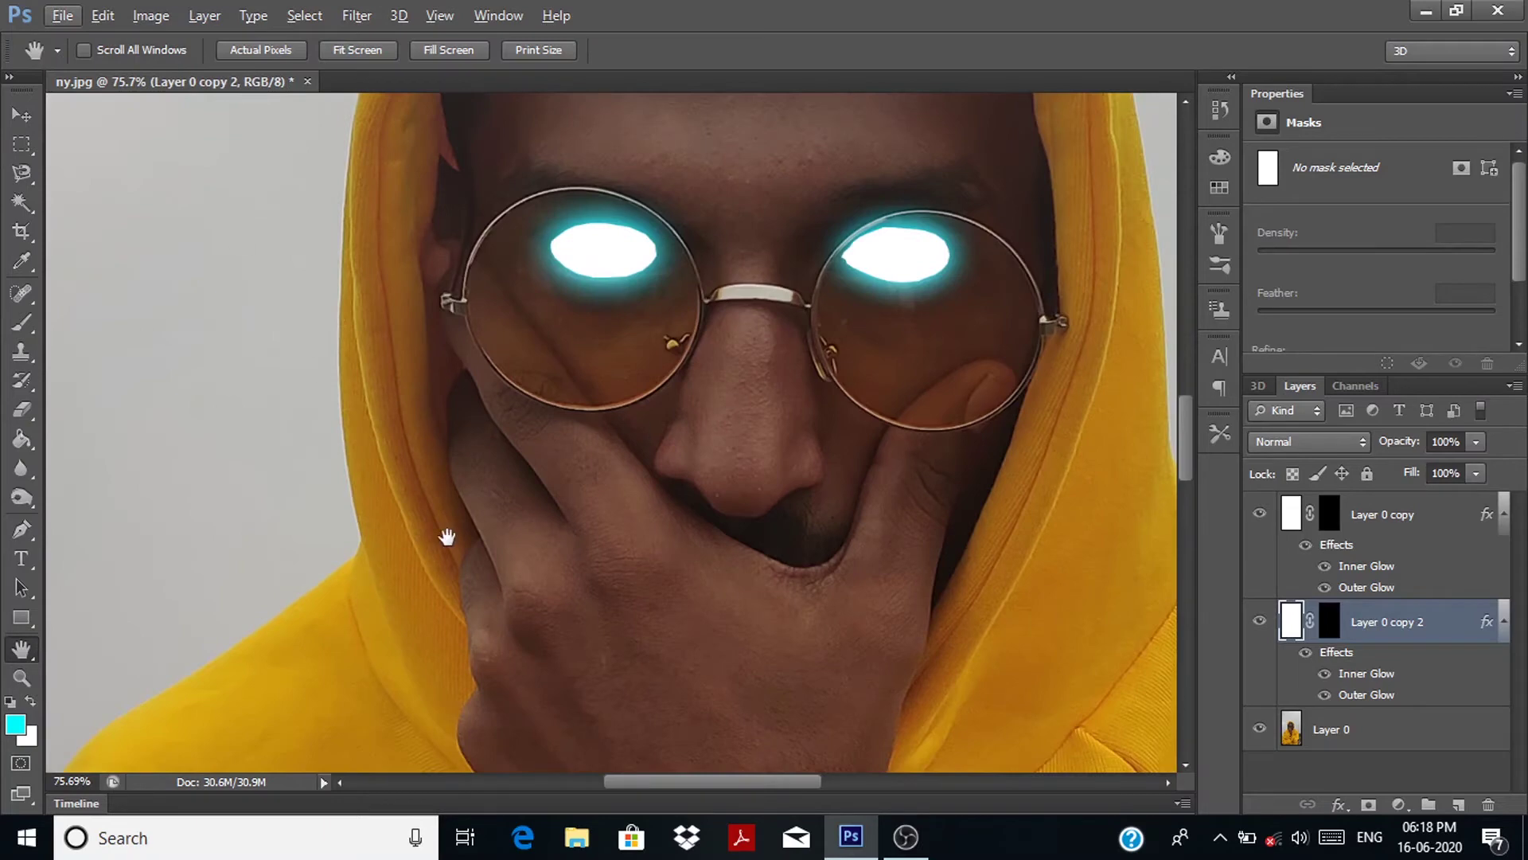
scroll(659, 440, up, 1)
scroll(691, 463, up, 1)
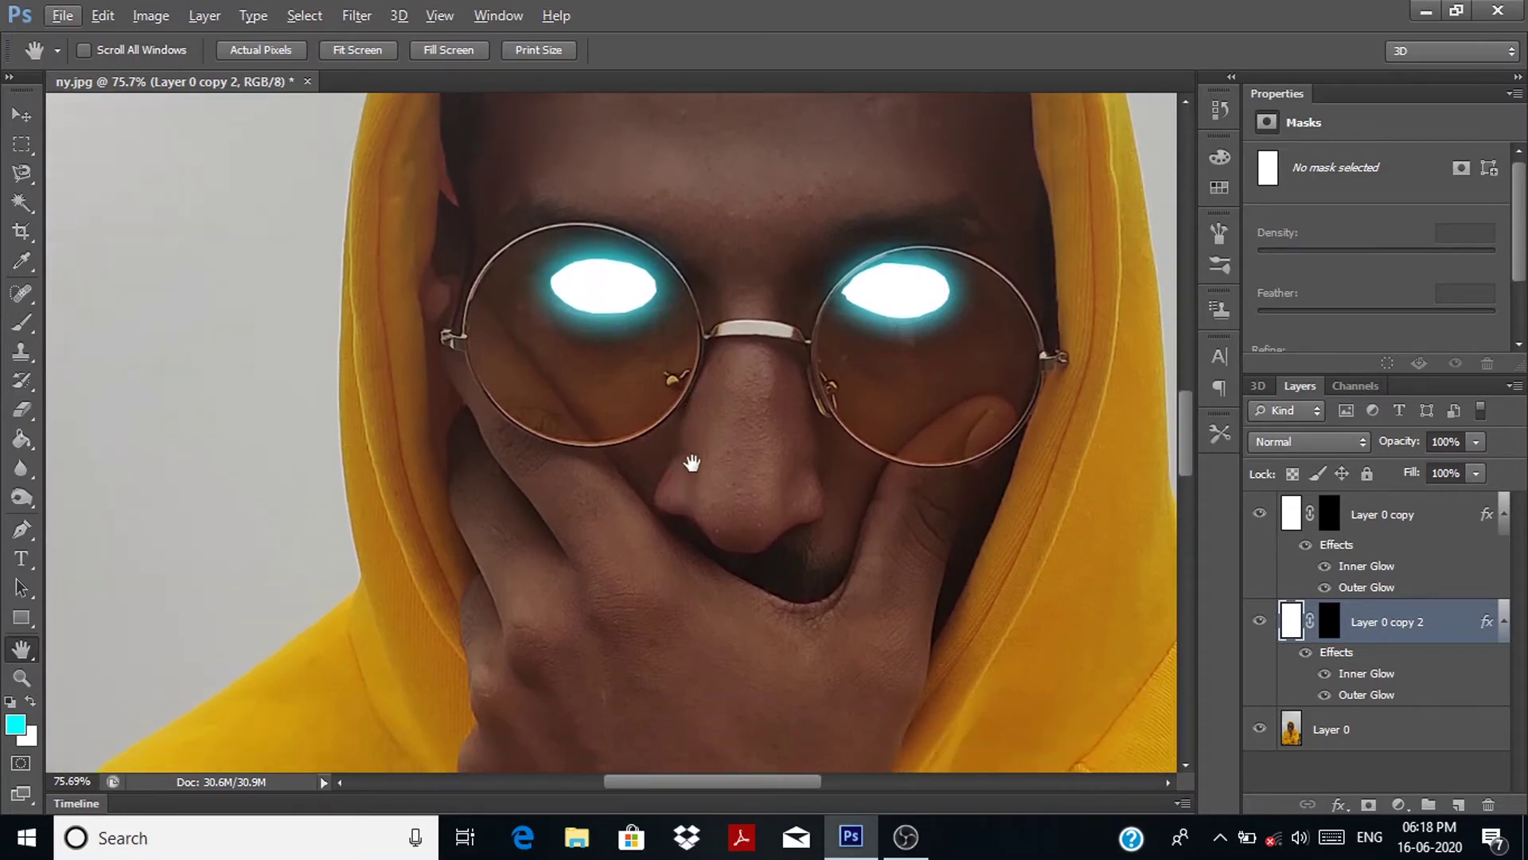
scroll(692, 463, down, 2)
scroll(692, 463, down, 2)
scroll(694, 464, down, 2)
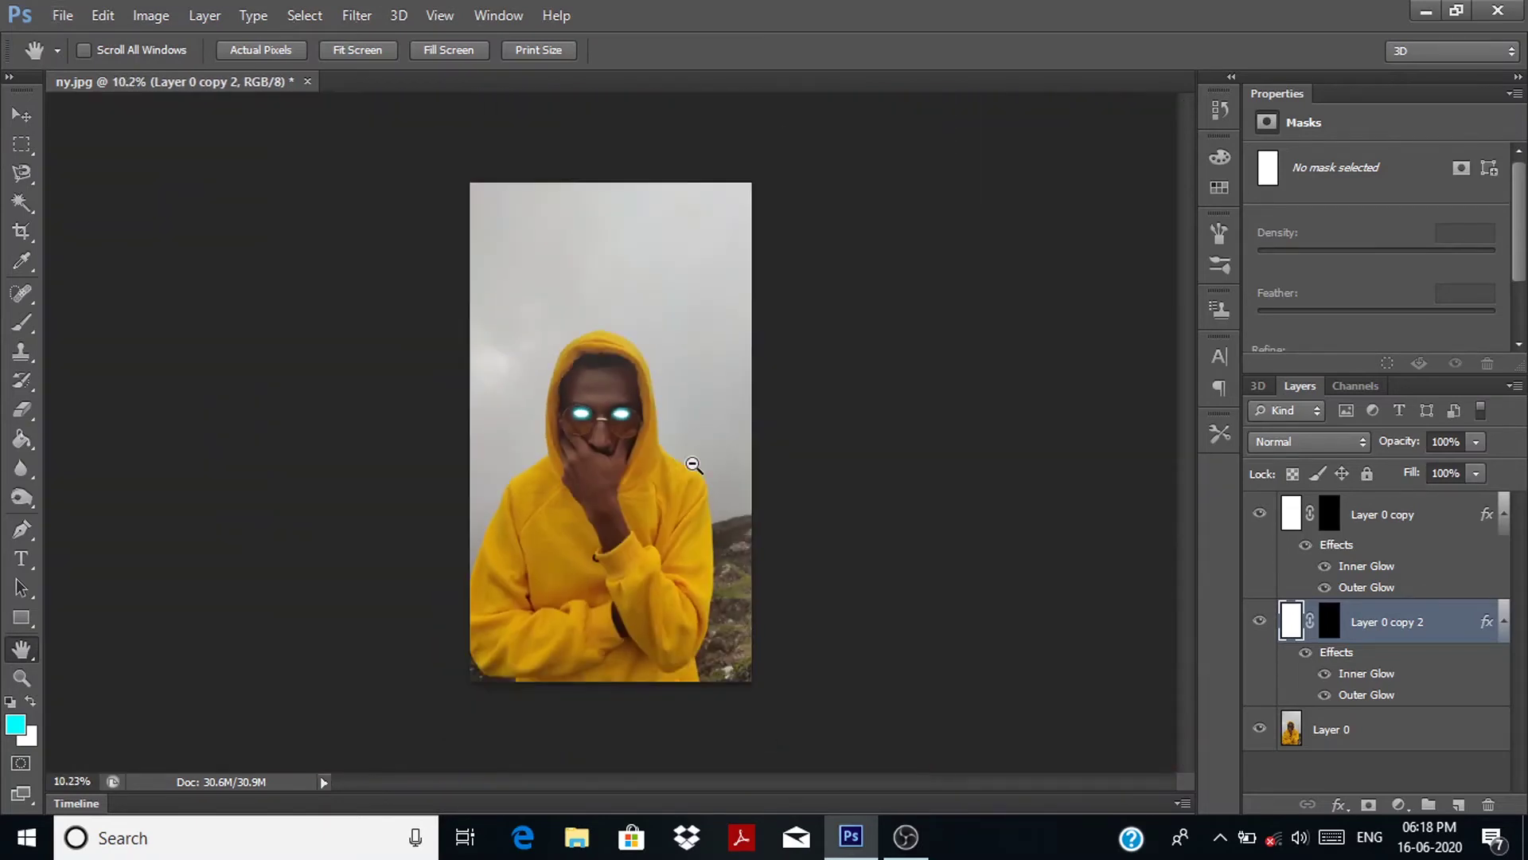
scroll(590, 491, up, 2)
scroll(557, 446, up, 2)
scroll(496, 382, up, 2)
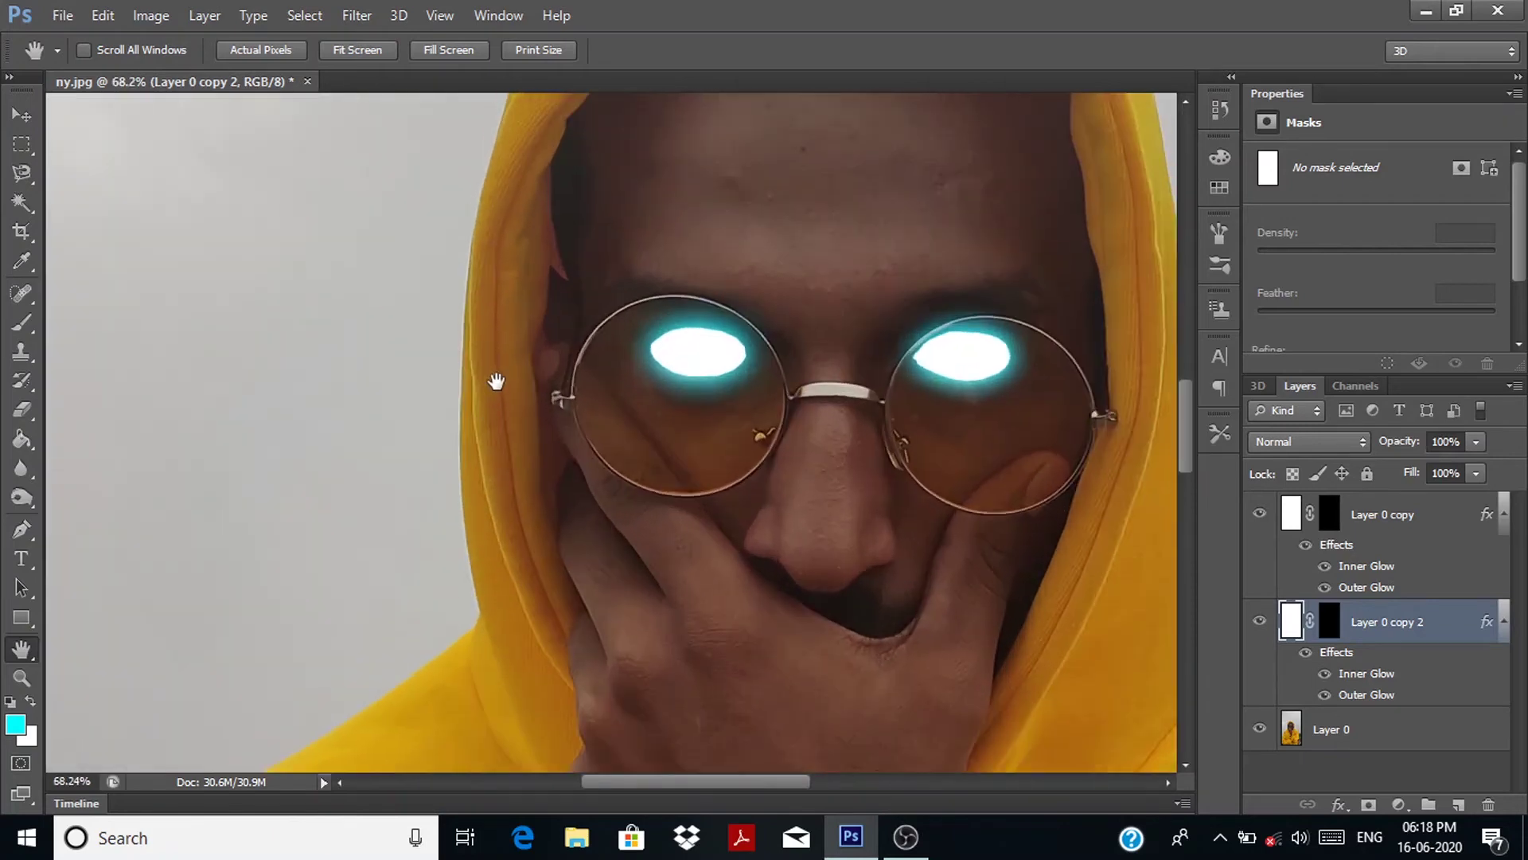
Step: Select the soft Brush tool and set the foreground colour to cyan 00f0ff
click(36, 319)
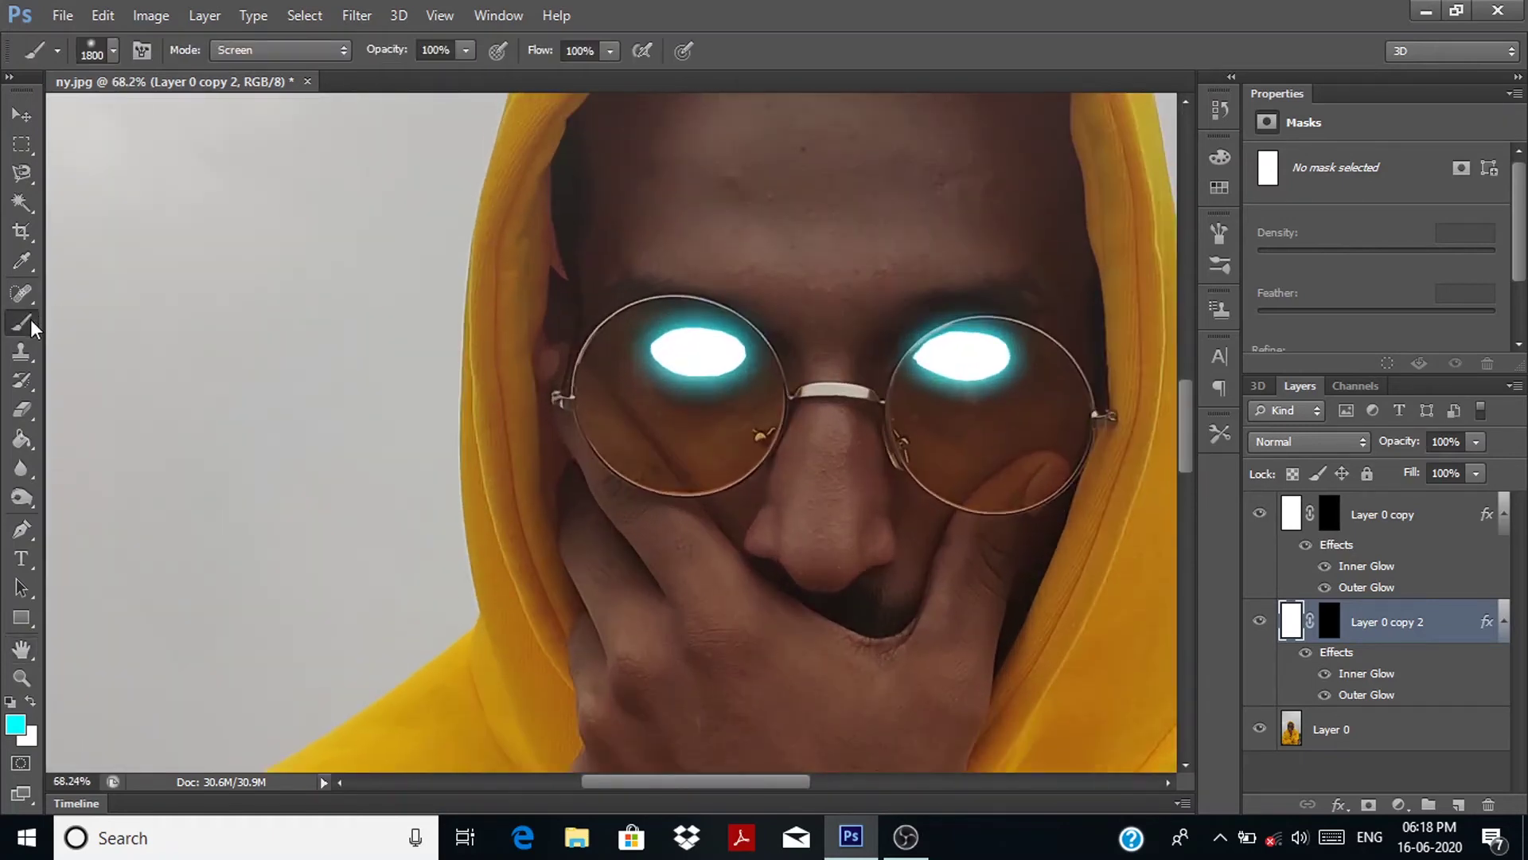
click(113, 50)
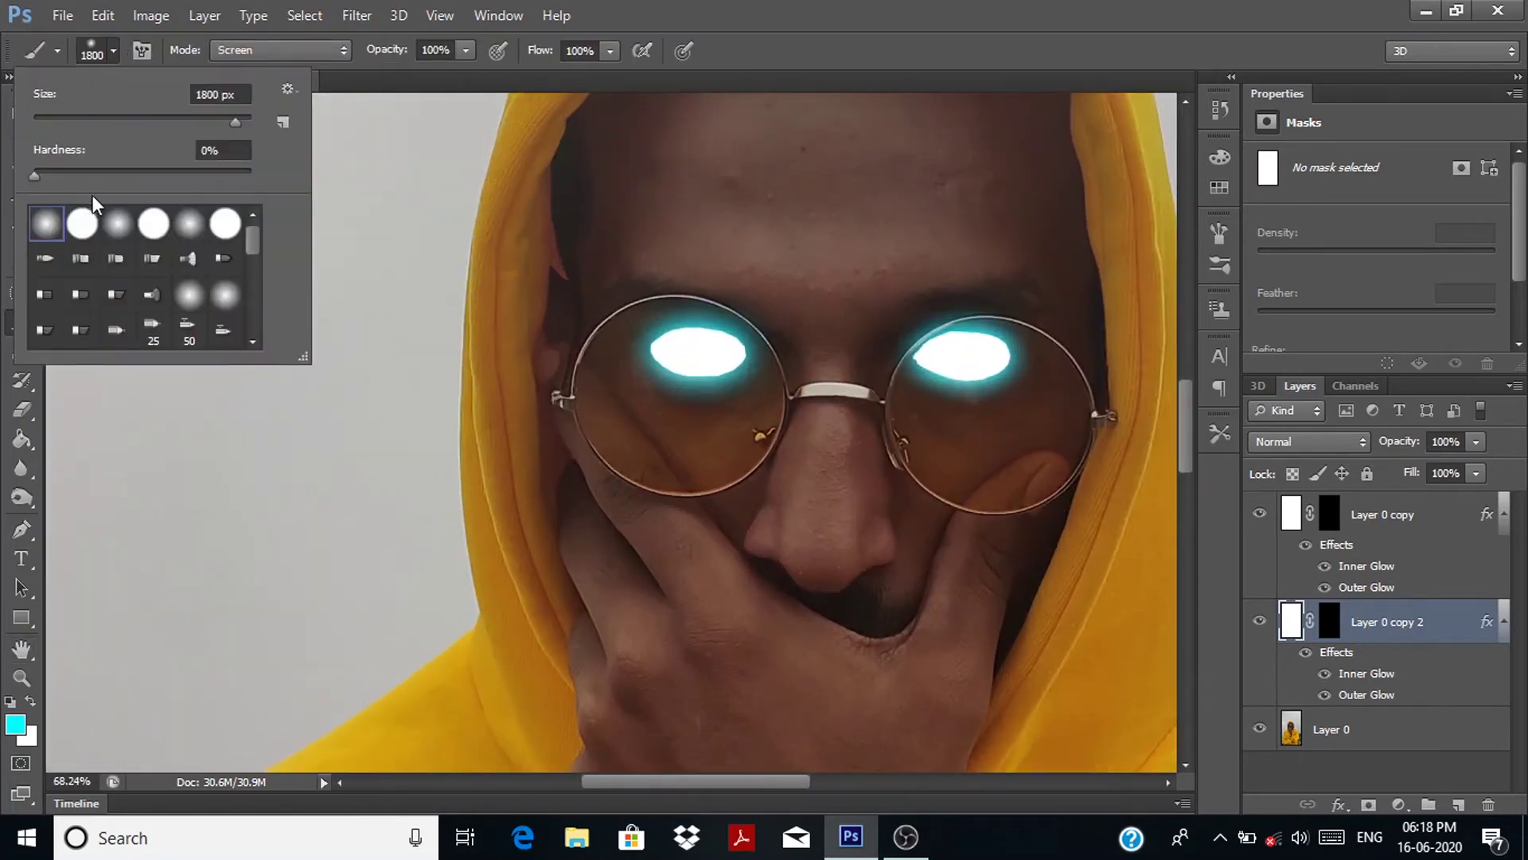
click(115, 50)
click(16, 727)
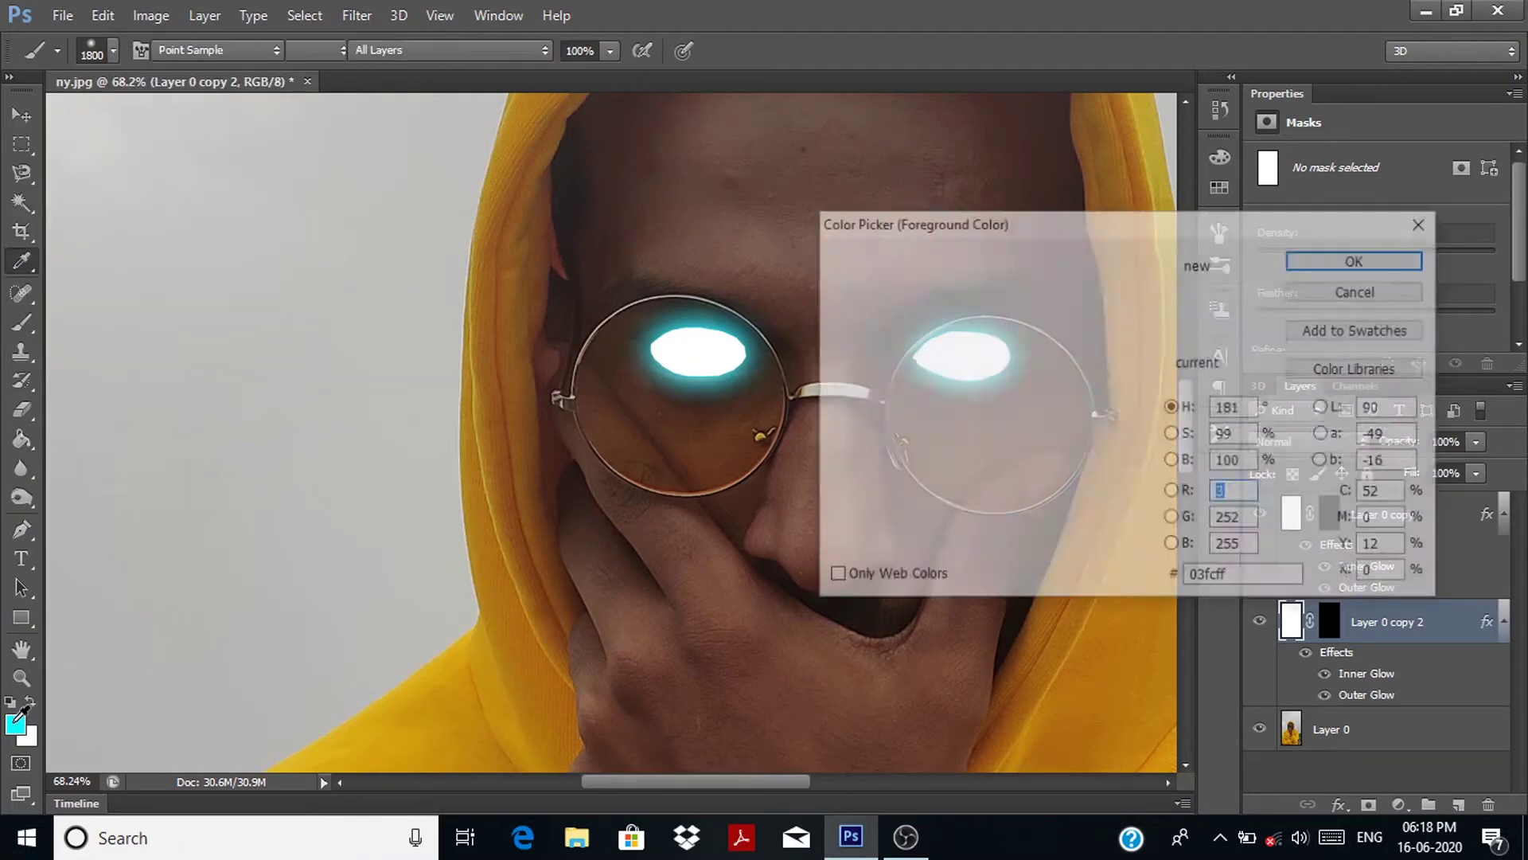
double_click(1235, 575)
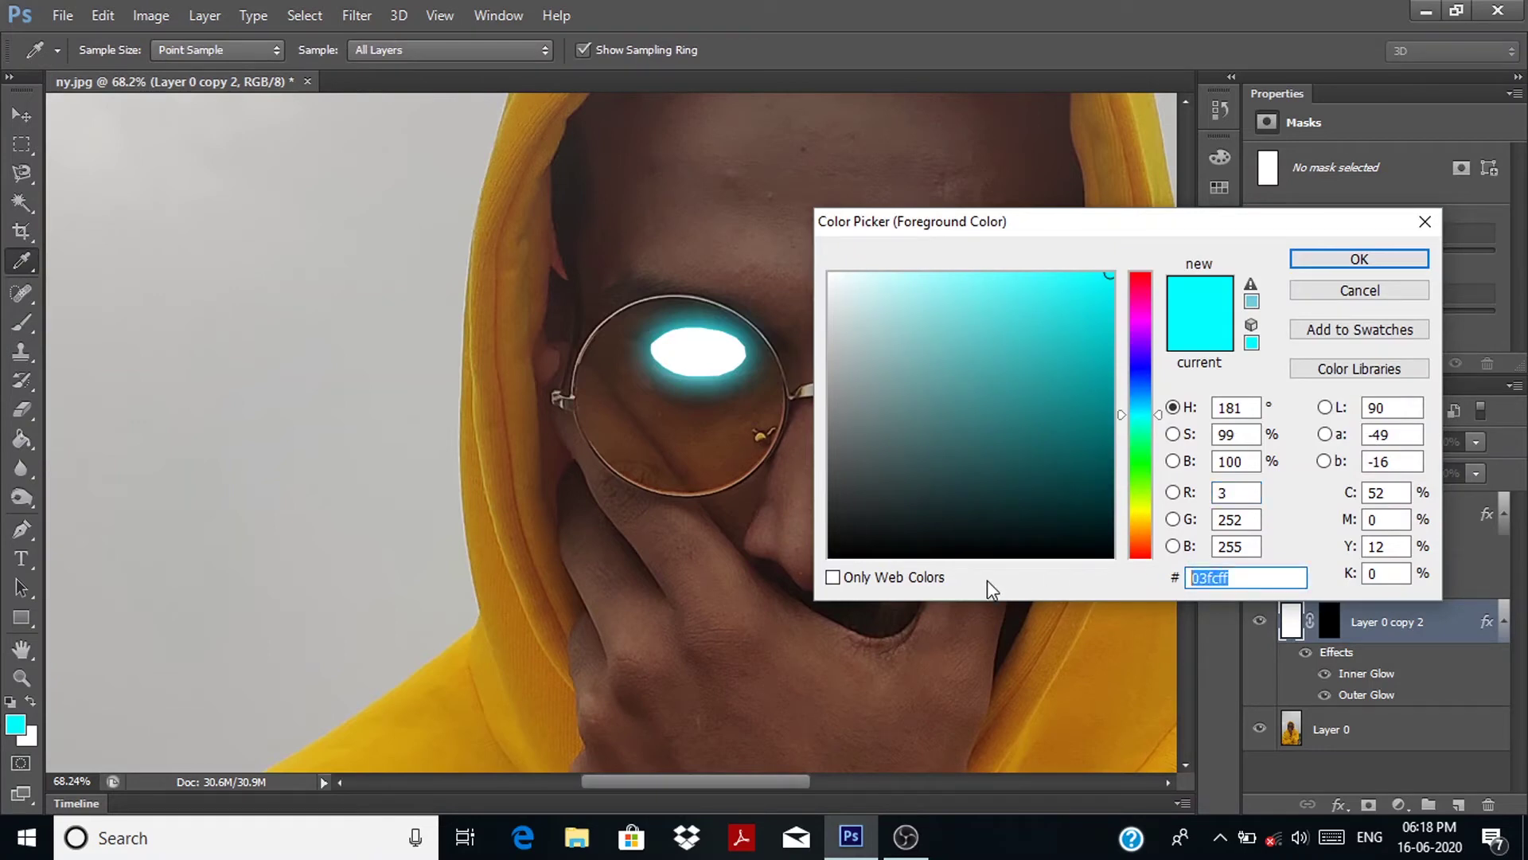
text(00)
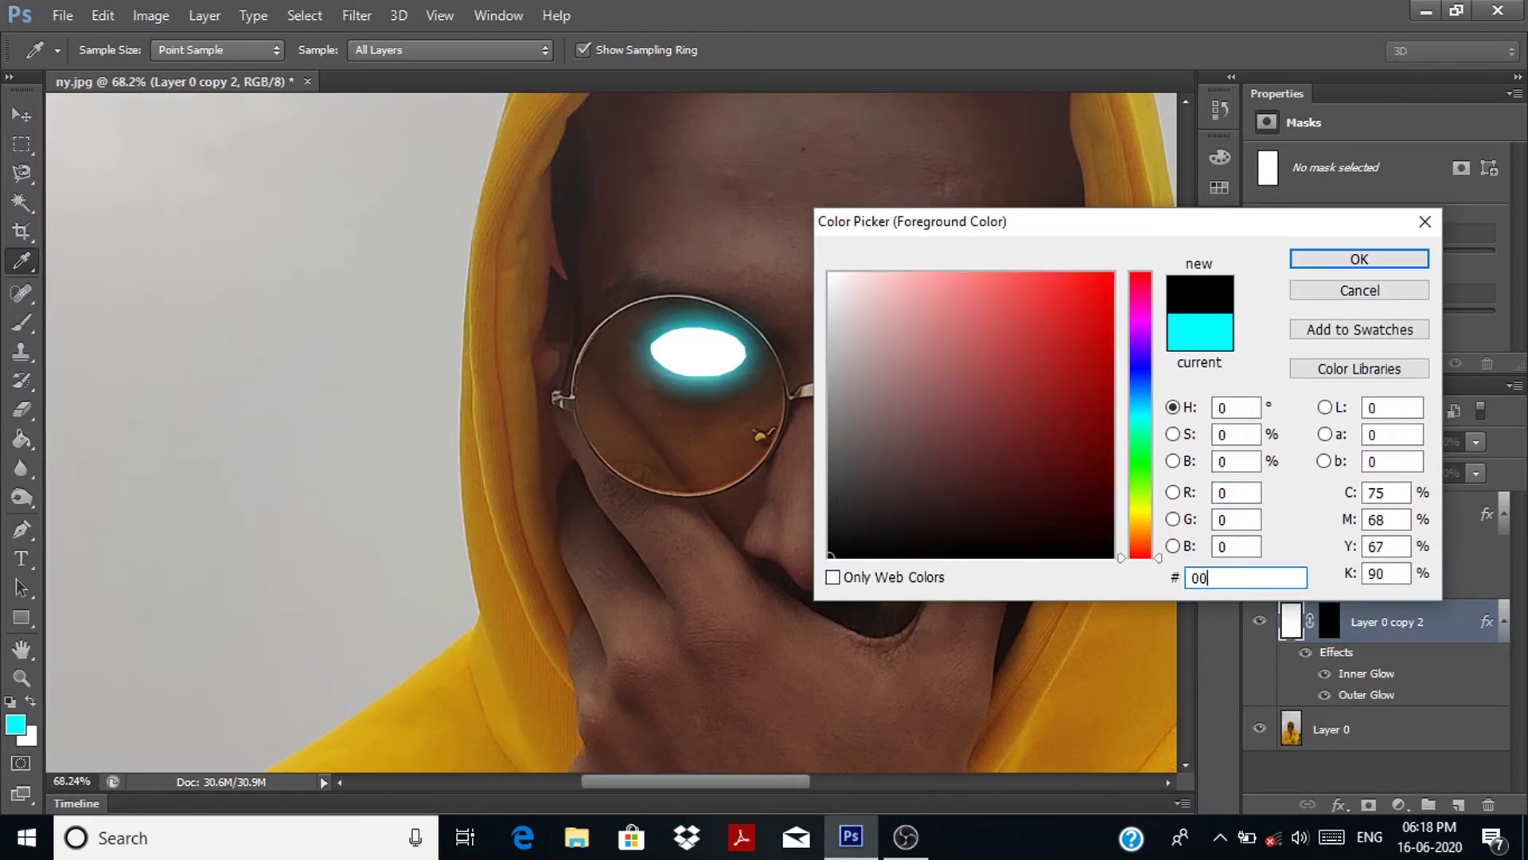
text(f)
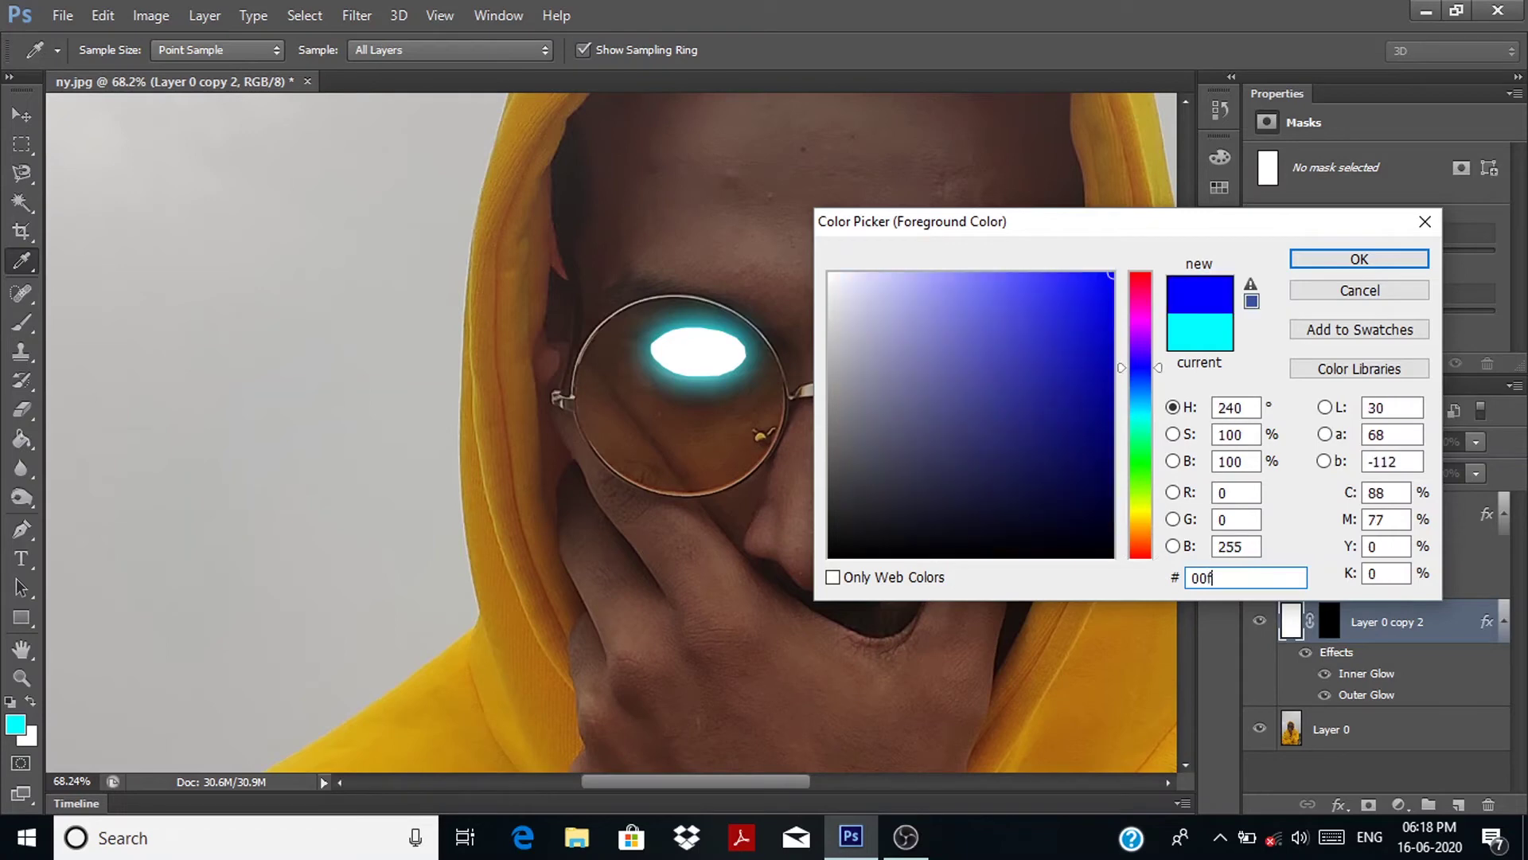
text(0ff)
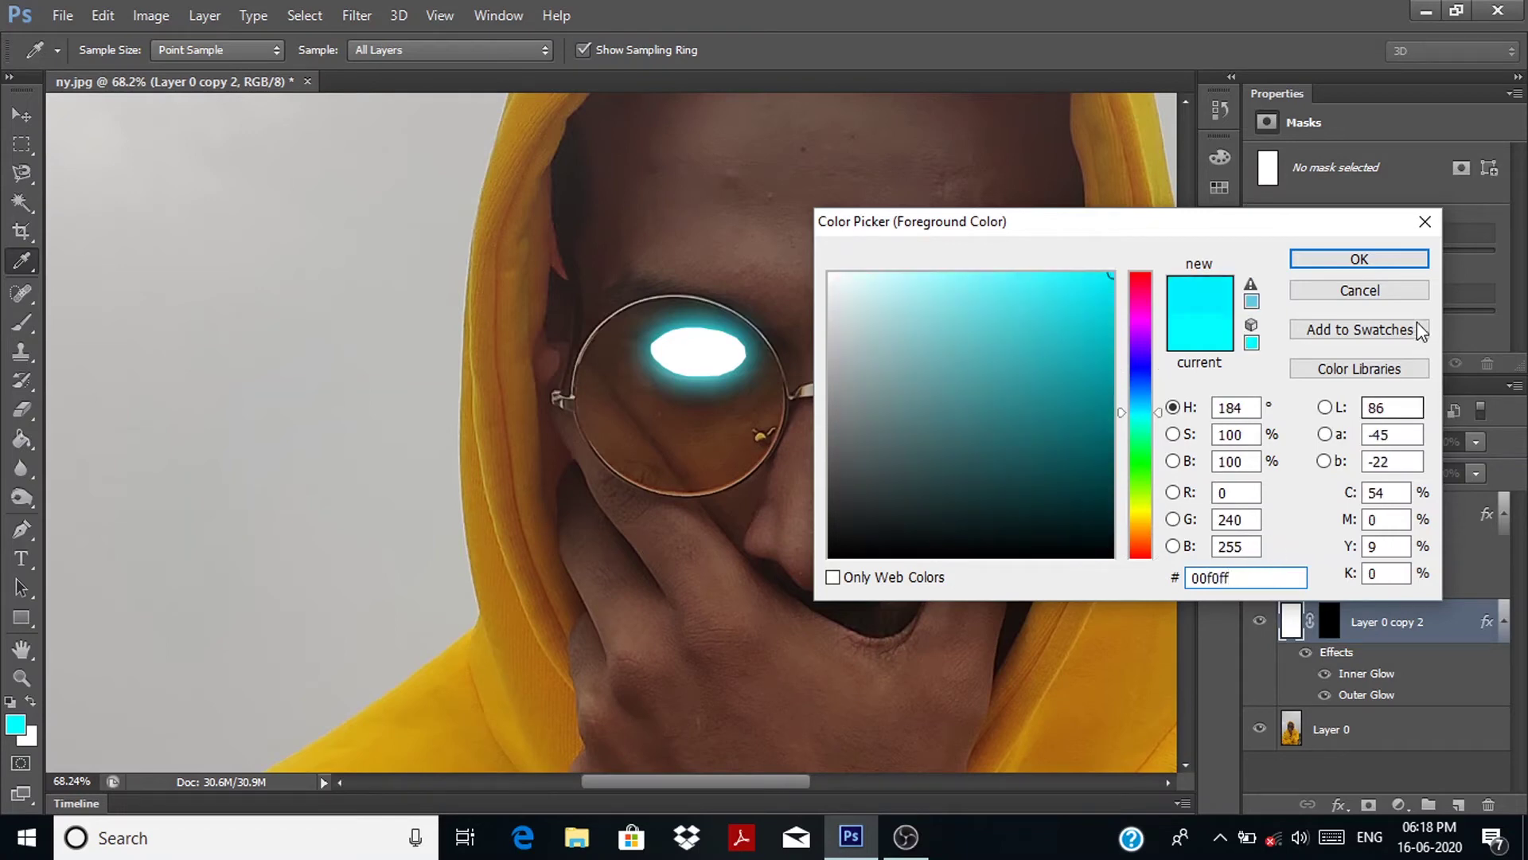
click(1378, 261)
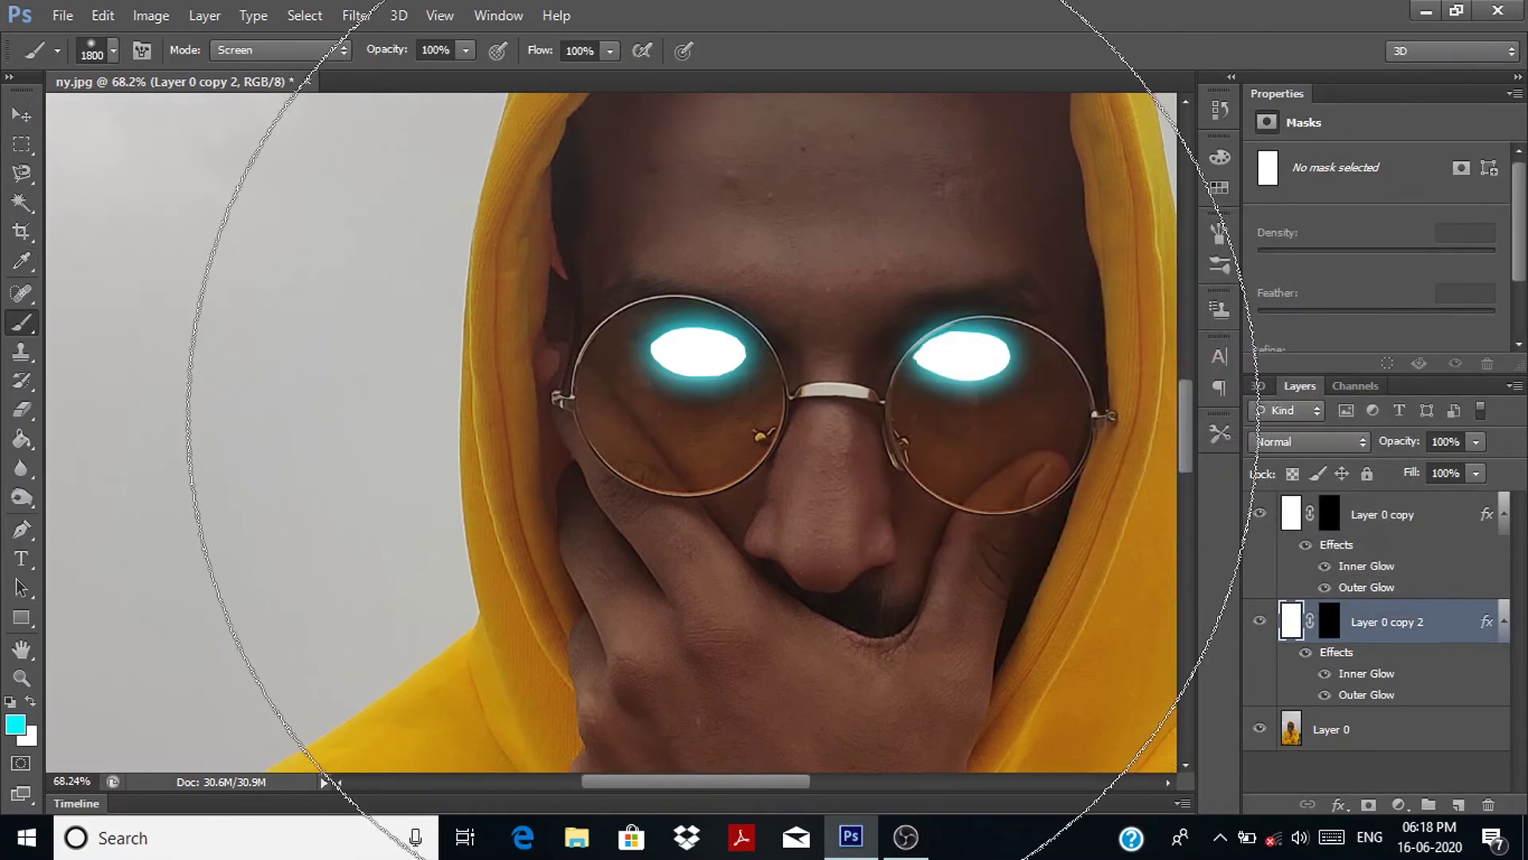
Step: Shrink the brush down to 40 px with the [ key
key(bracketleft)
key(bracketleft)
key(bracketleft)
key(bracketleft)
key(bracketleft)
key(bracketleft)
key(bracketleft)
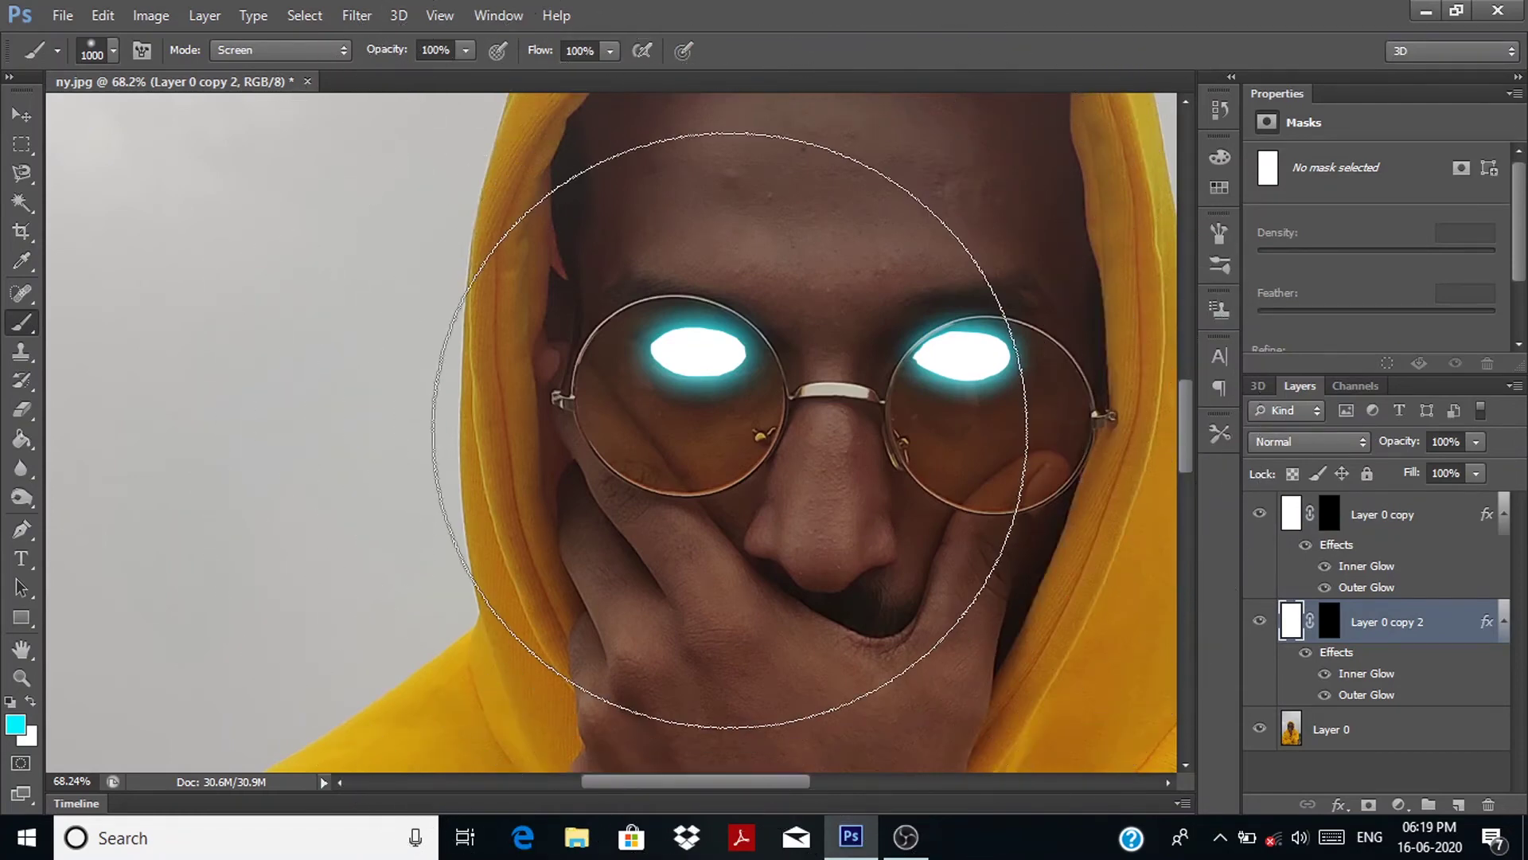
key(bracketleft)
key(bracketleft)
key(bracketleft)
key(bracketleft)
key(bracketleft)
key(bracketleft)
key(bracketleft)
key(bracketleft)
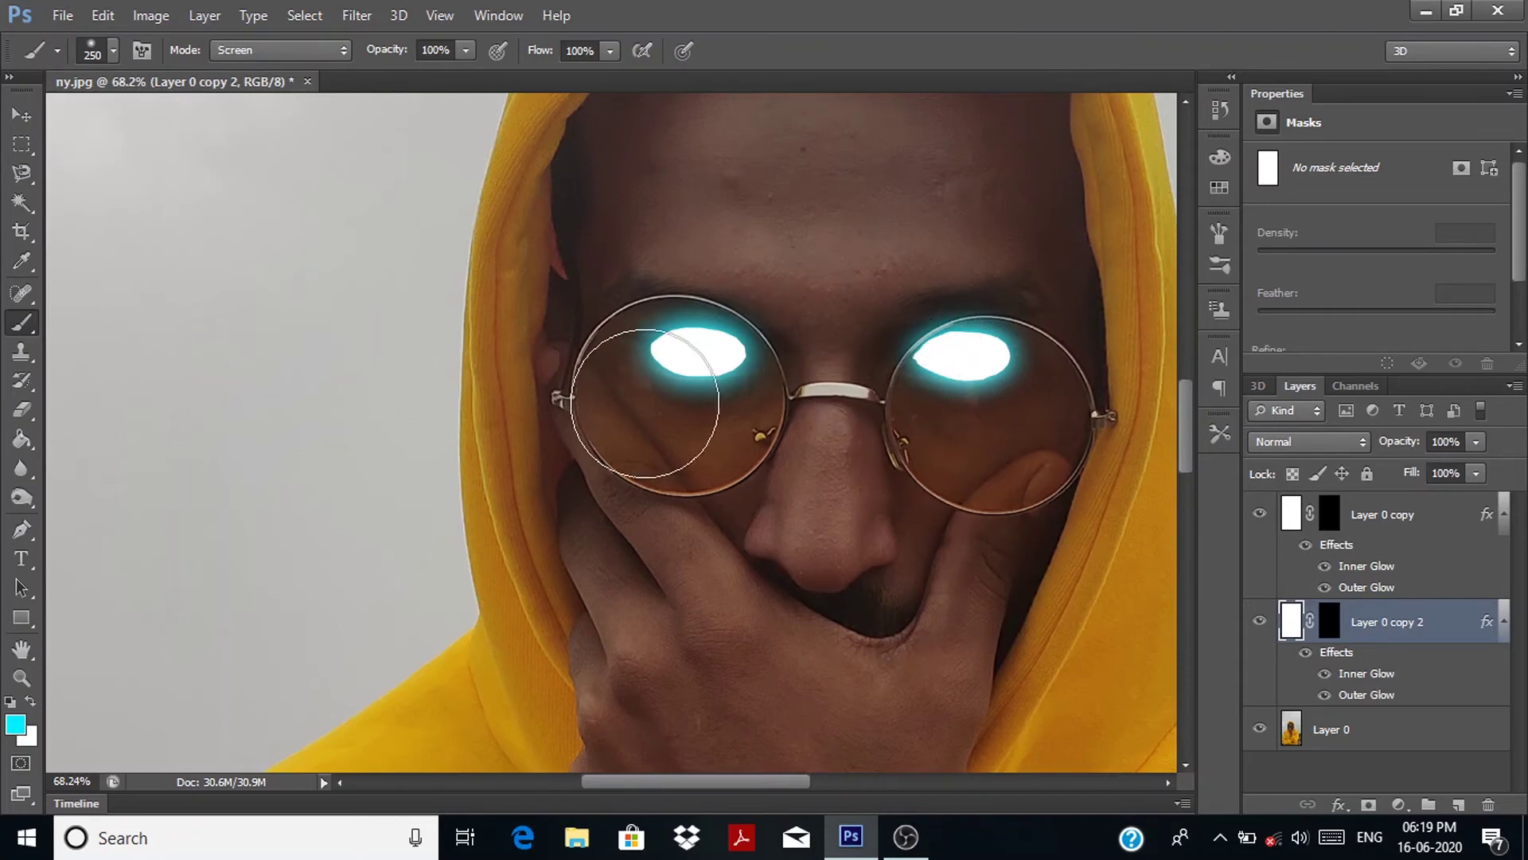
key(bracketleft)
key(bracketleft)
key(bracketleft)
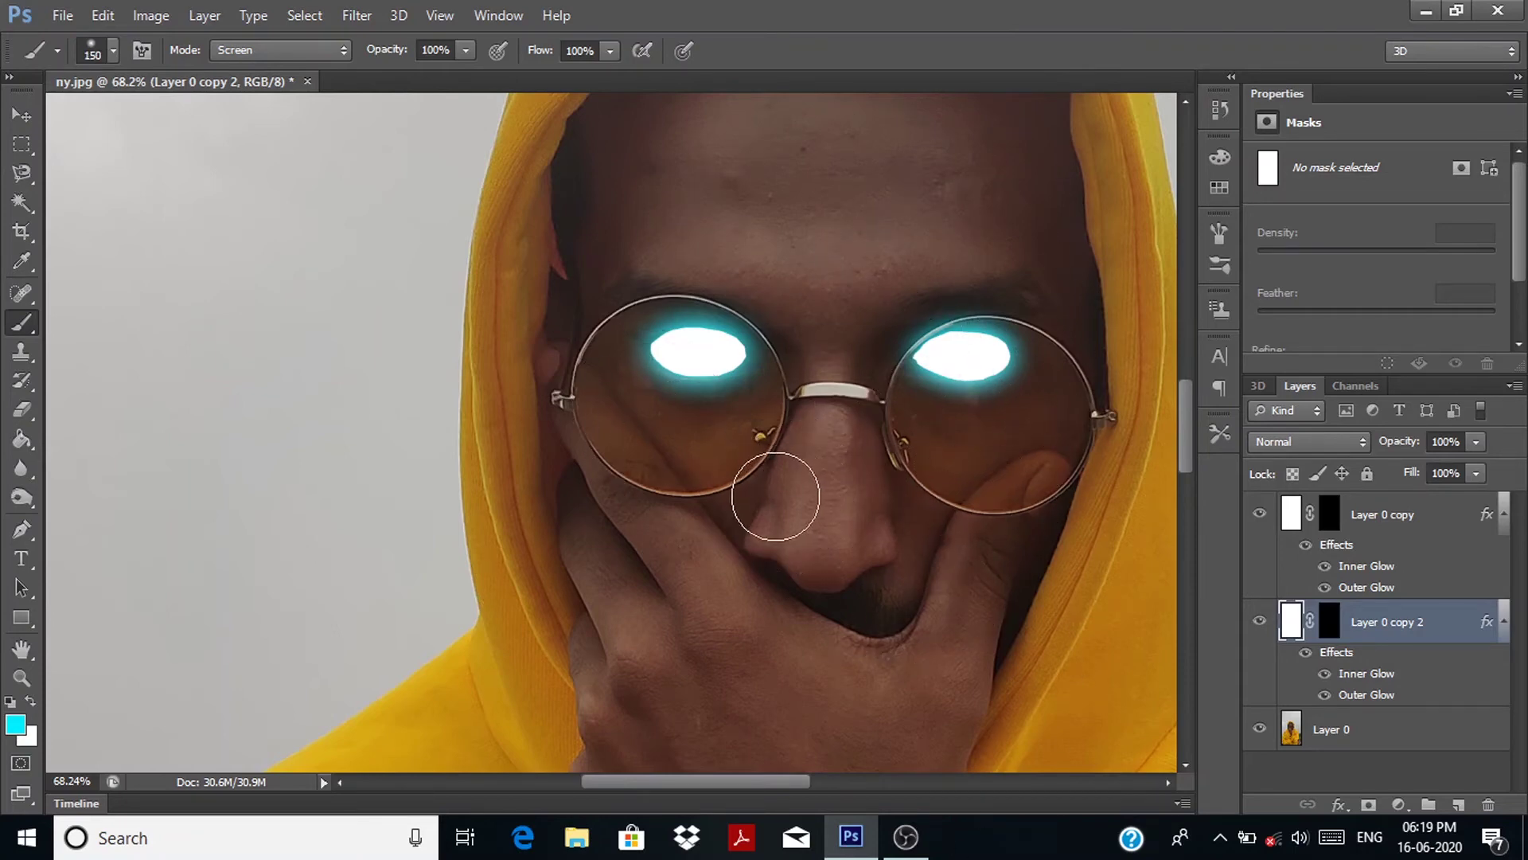
key(bracketleft)
key(bracketleft)
Step: Zoom into the left lens and add a new empty Layer 1 above Layer 0 copy 2
scroll(661, 490, up, 1)
scroll(629, 456, up, 2)
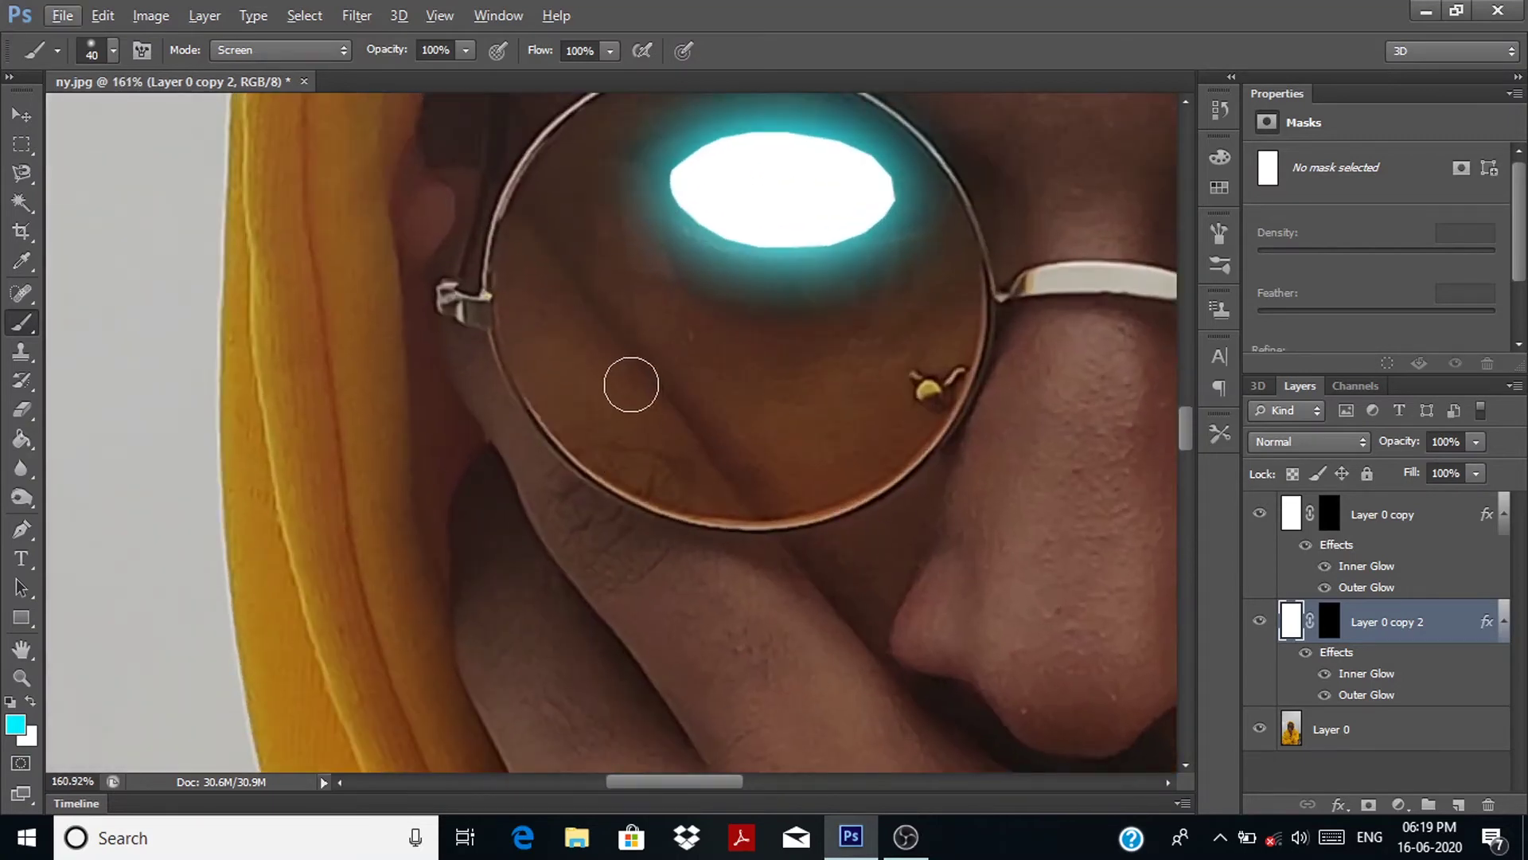
scroll(631, 385, up, 1)
scroll(469, 231, up, 1)
scroll(470, 230, down, 1)
scroll(911, 309, down, 2)
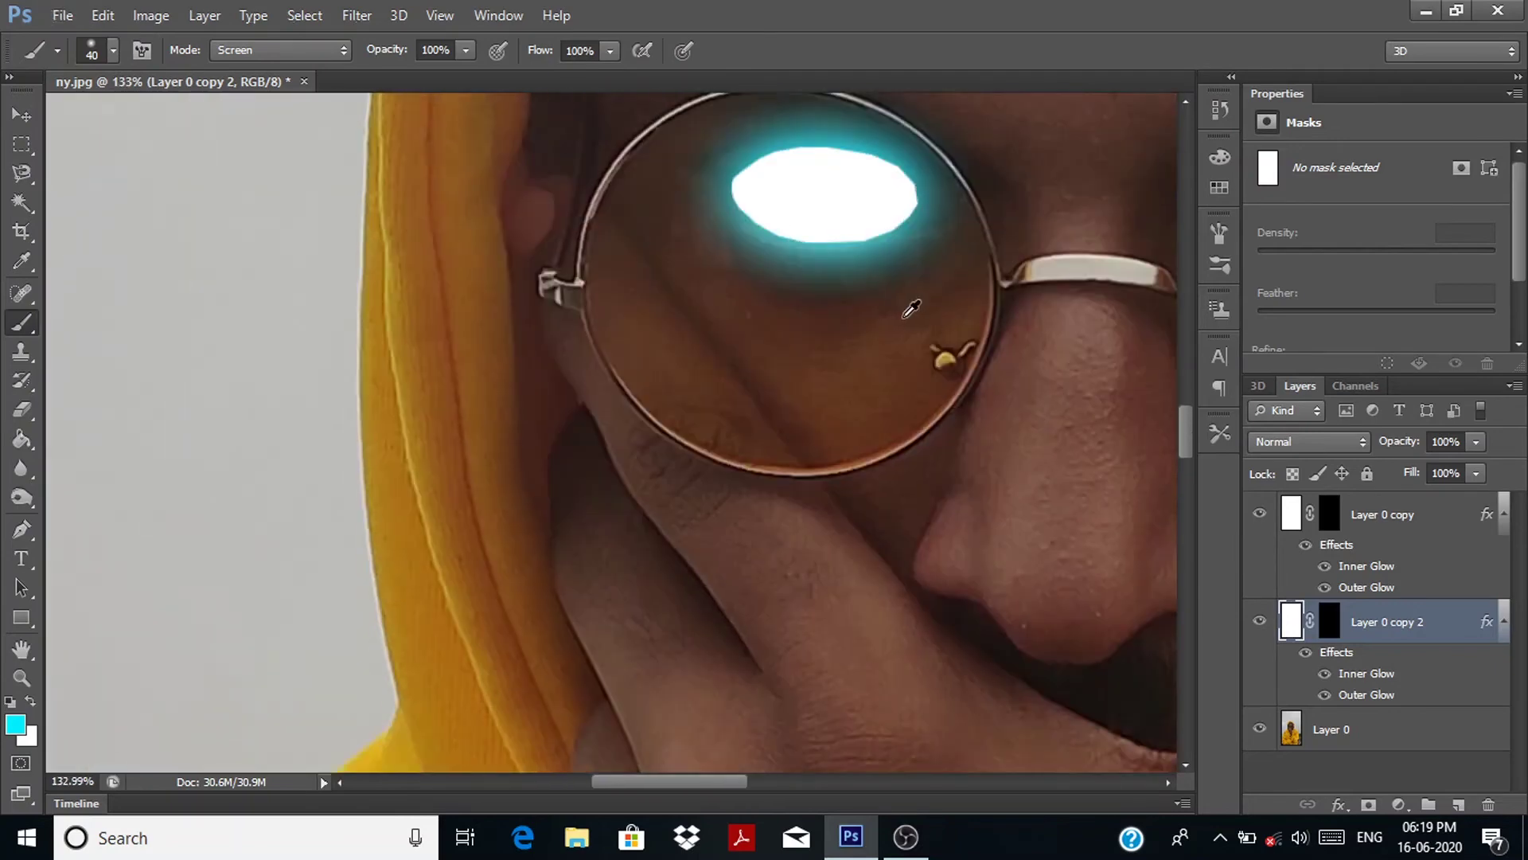
scroll(941, 205, up, 1)
scroll(948, 212, up, 1)
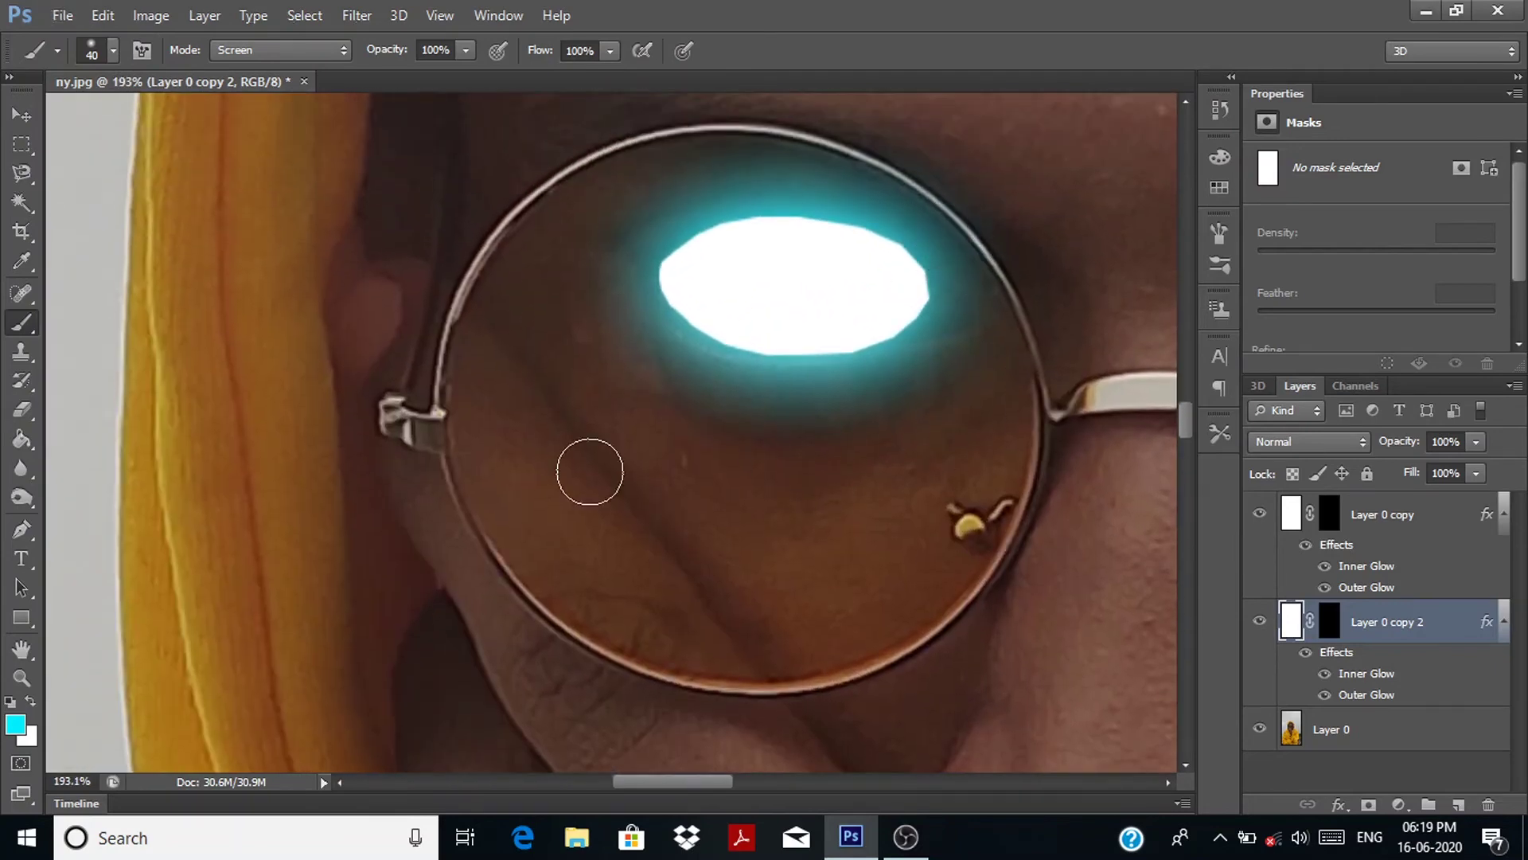
scroll(1026, 467, up, 1)
scroll(1027, 398, up, 1)
scroll(1019, 355, up, 1)
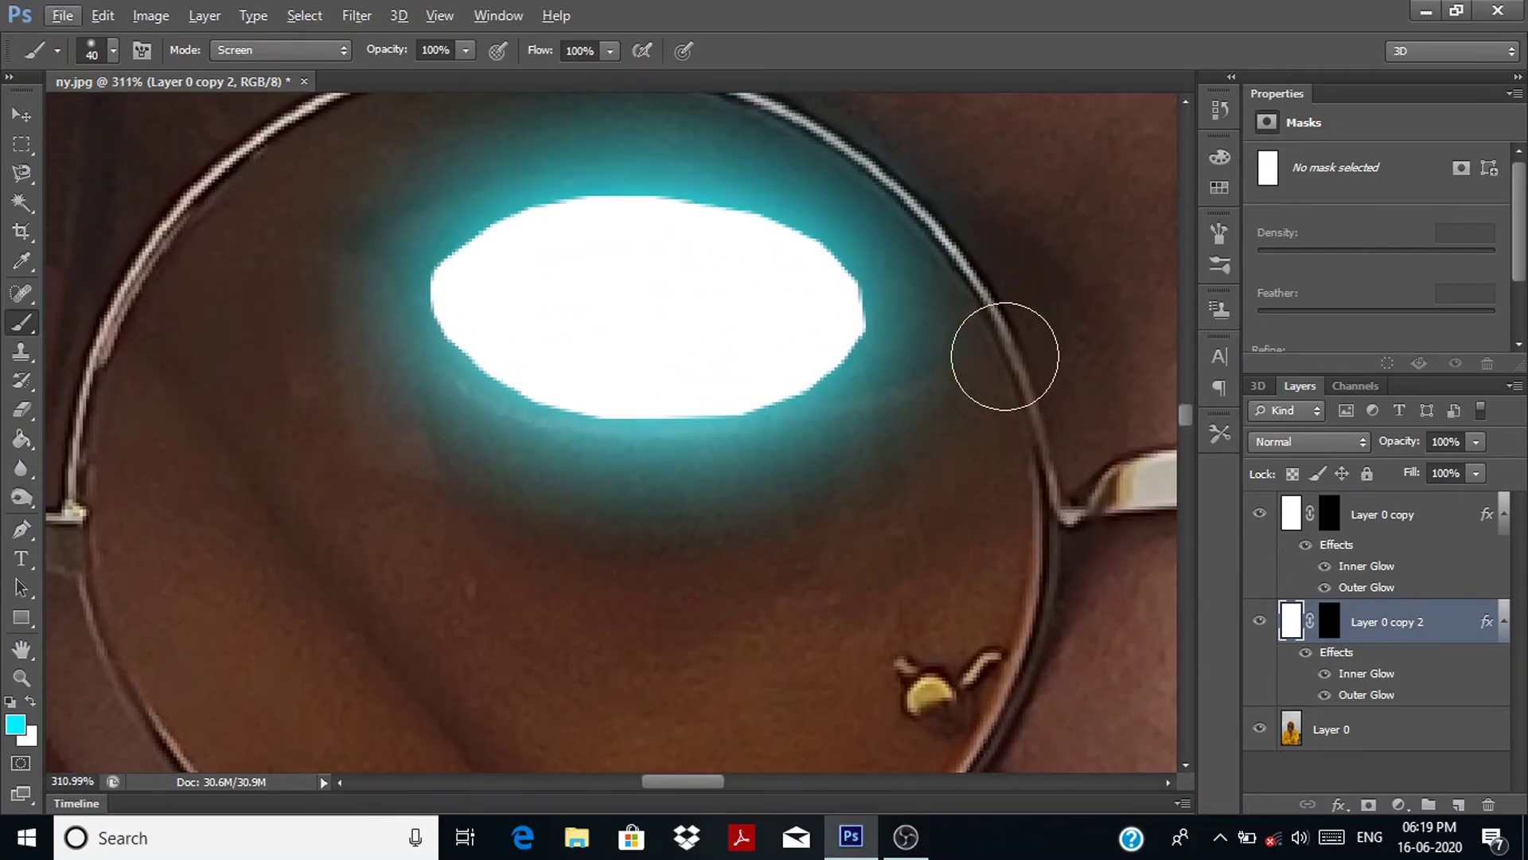
scroll(1015, 352, up, 1)
scroll(1009, 349, right, 3)
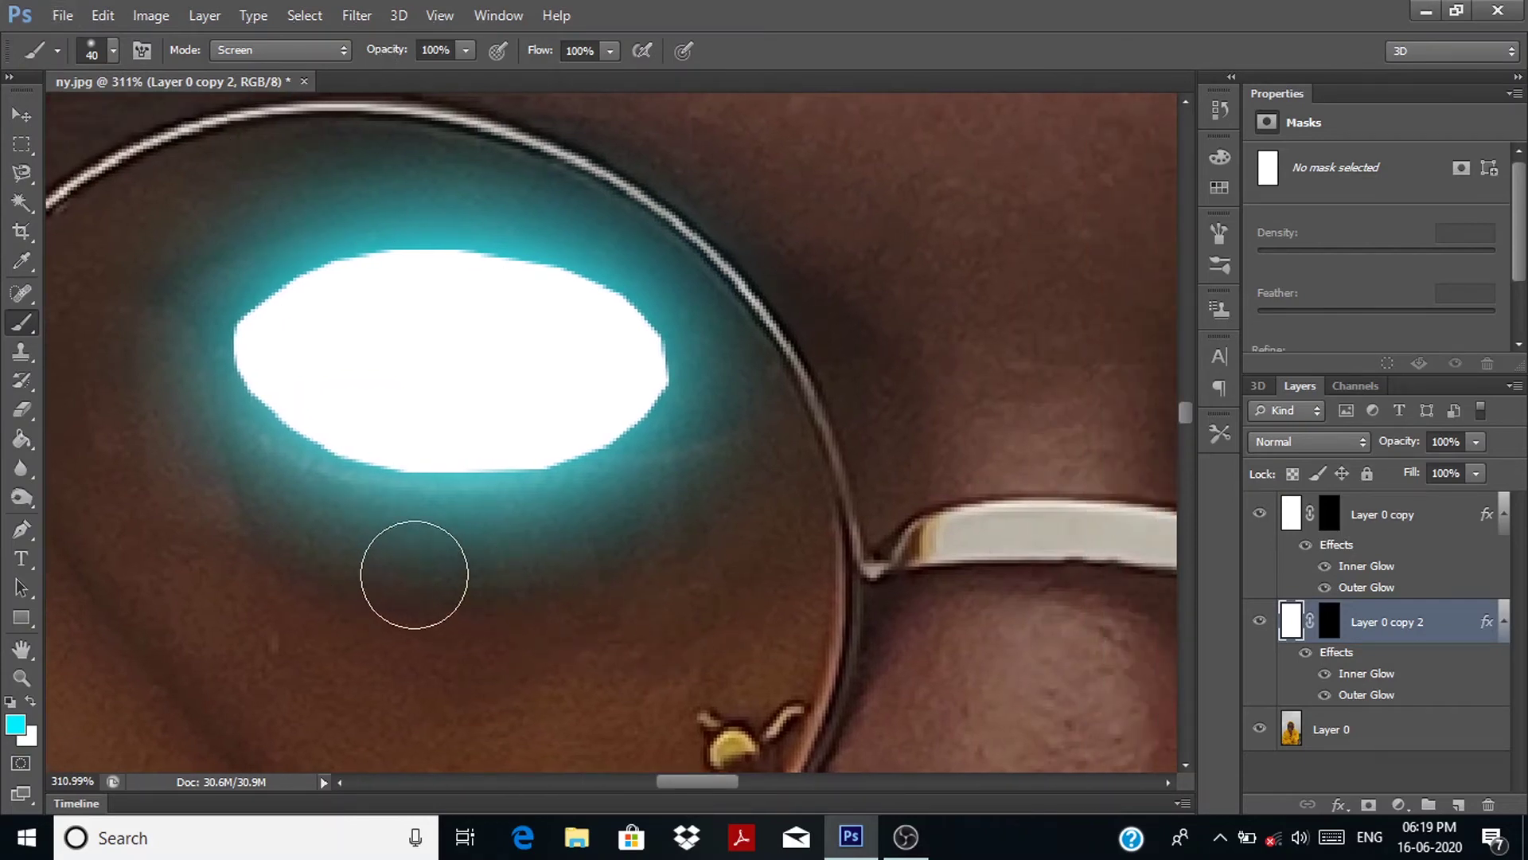
click(1460, 804)
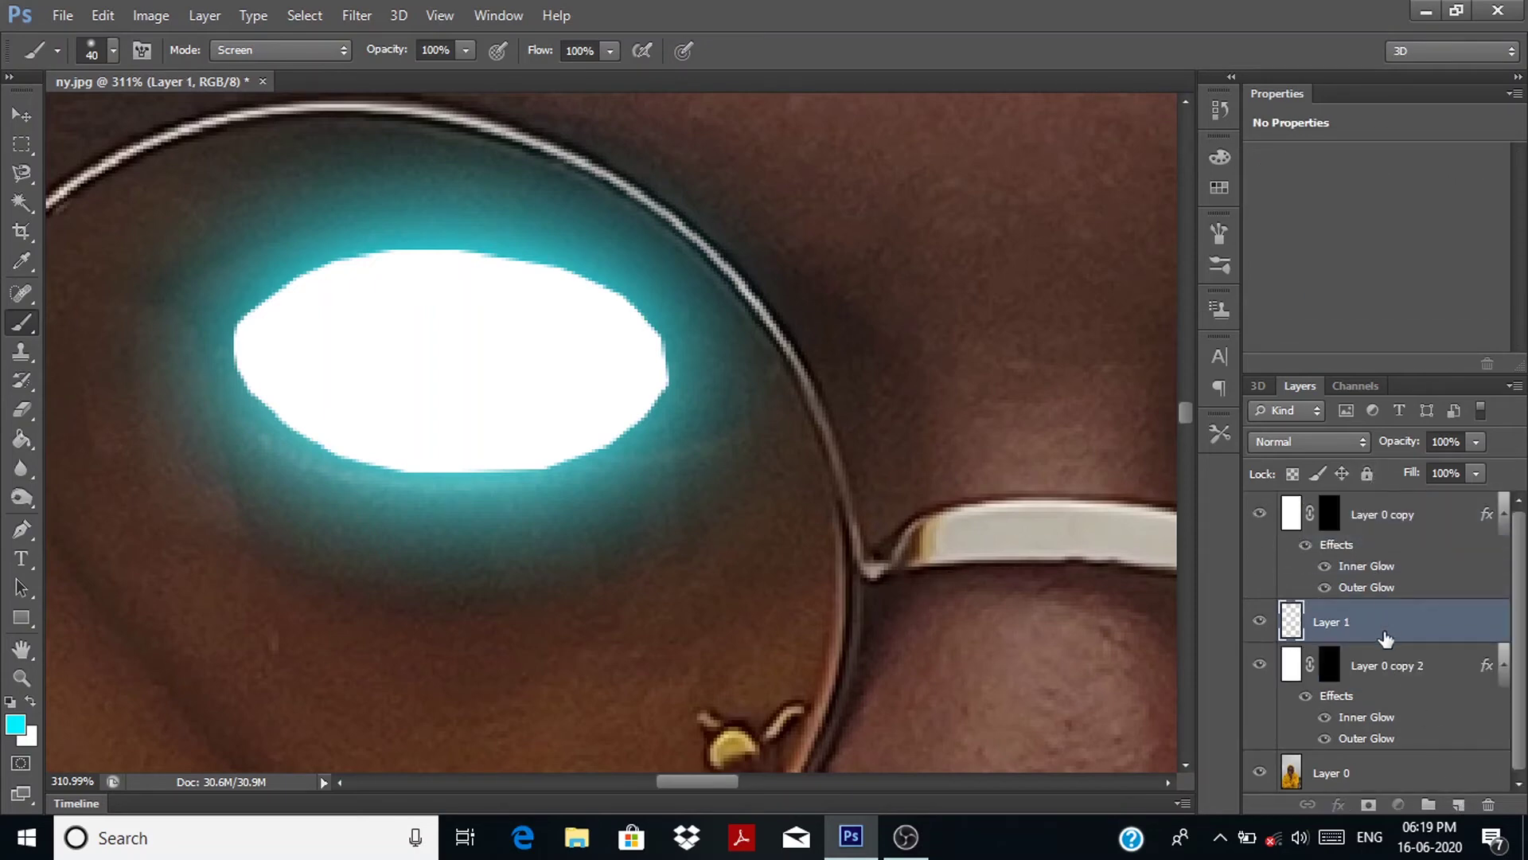
Step: Move Layer 1 to the top of the stack and test cyan strokes under the lens, undoing them
drag(1348, 624, 1308, 517)
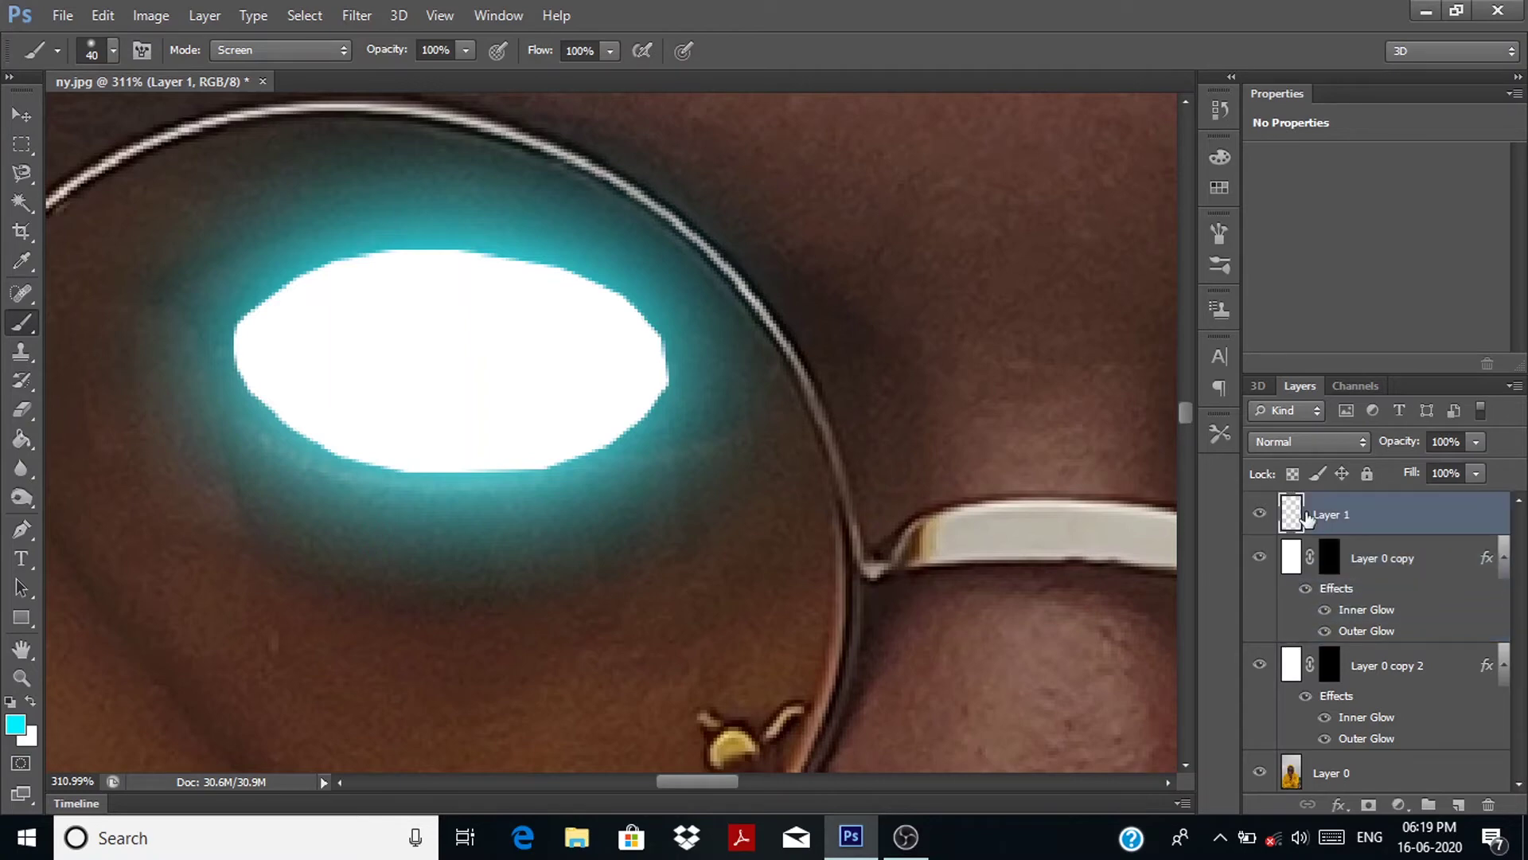
drag(342, 581, 597, 537)
key(ctrl+z)
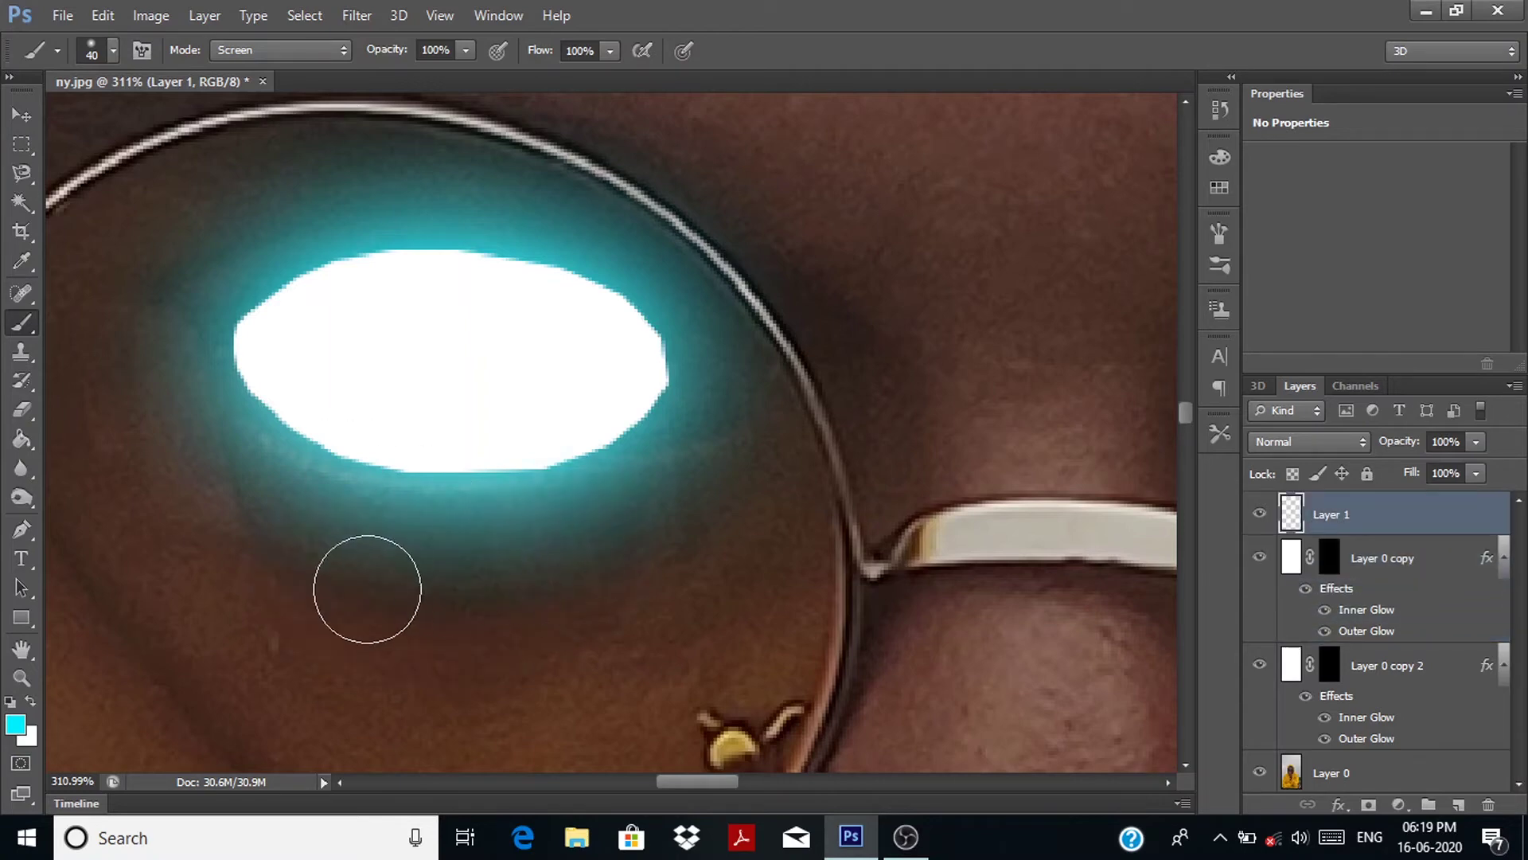
drag(288, 563, 631, 587)
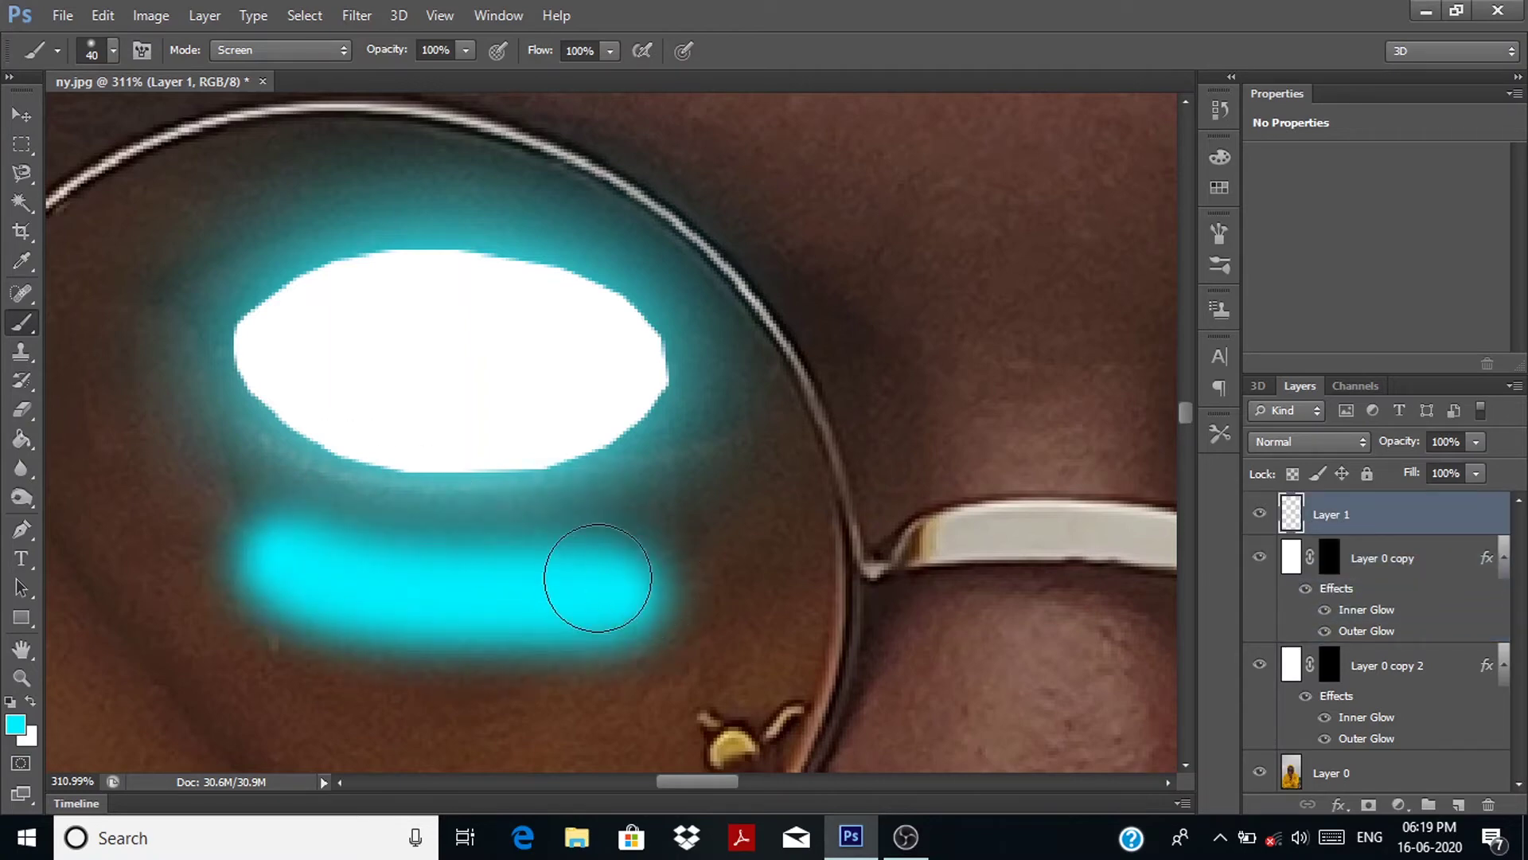
scroll(597, 577, down, 3)
scroll(597, 577, down, 3)
scroll(613, 569, up, 2)
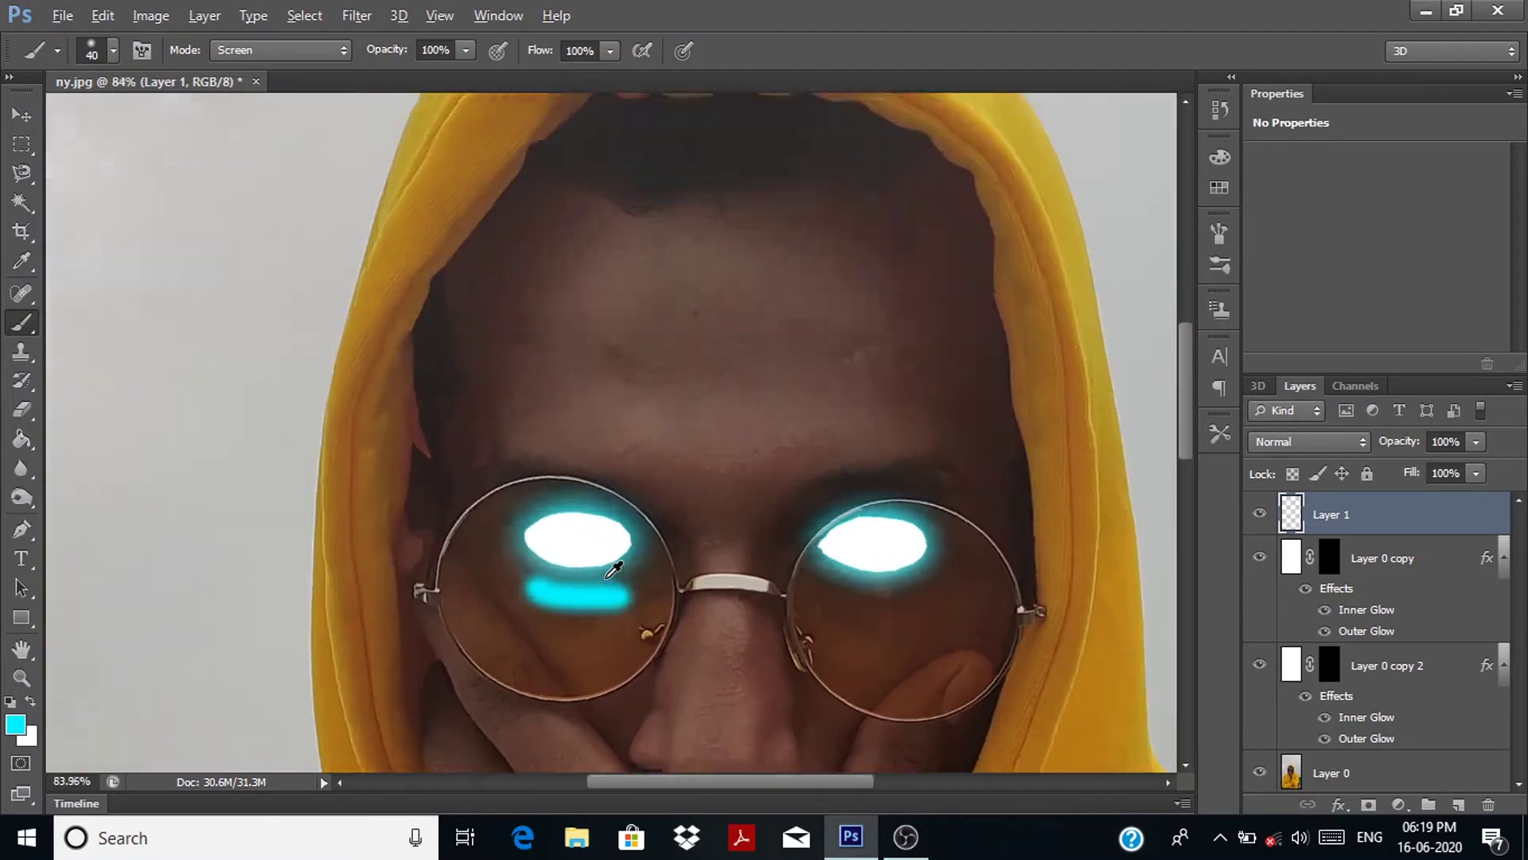
scroll(614, 569, up, 3)
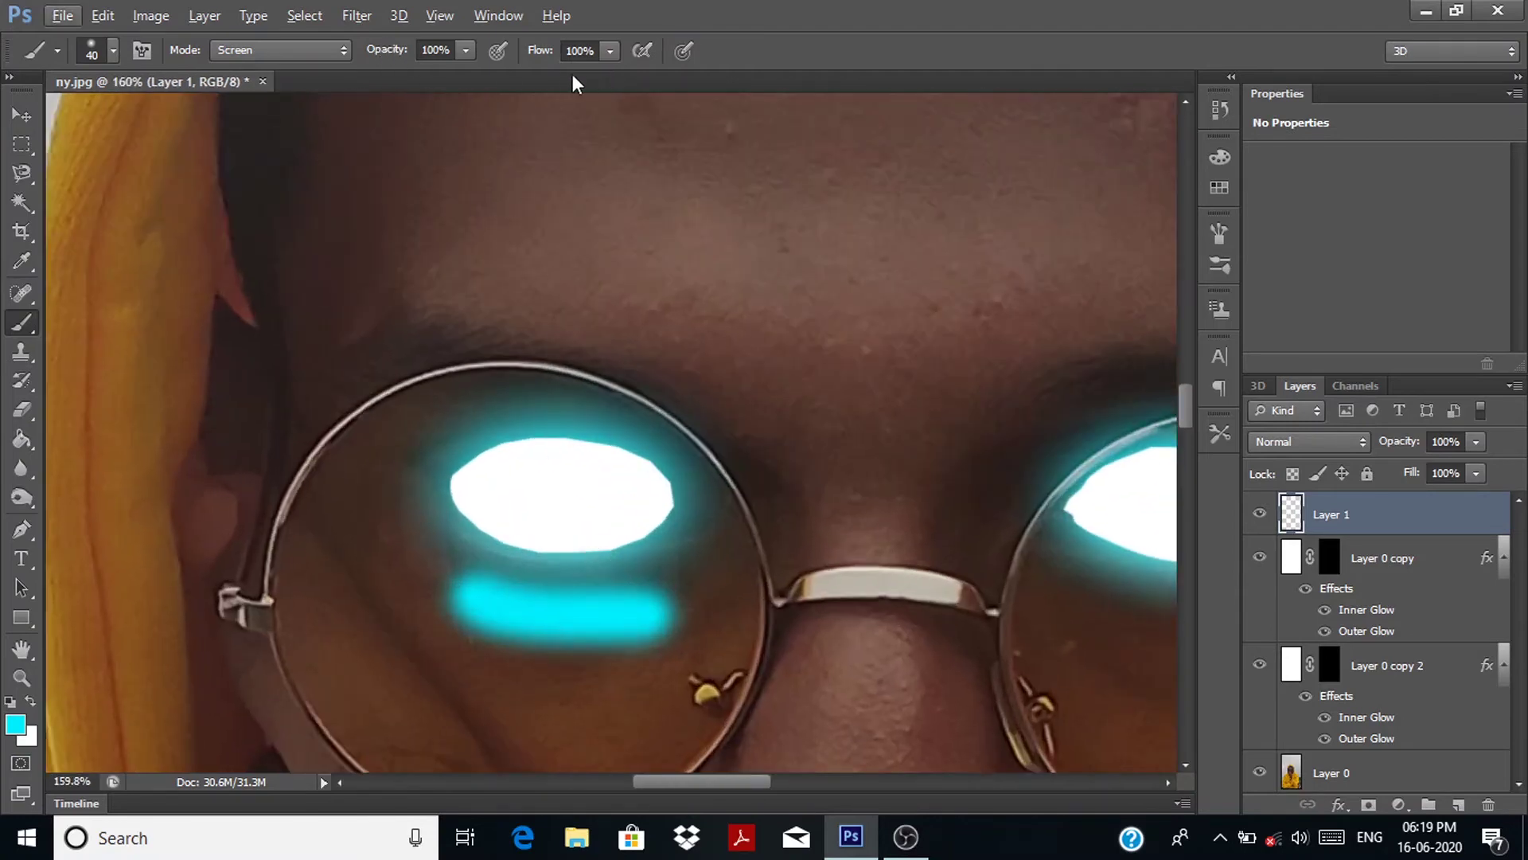
key(ctrl+z)
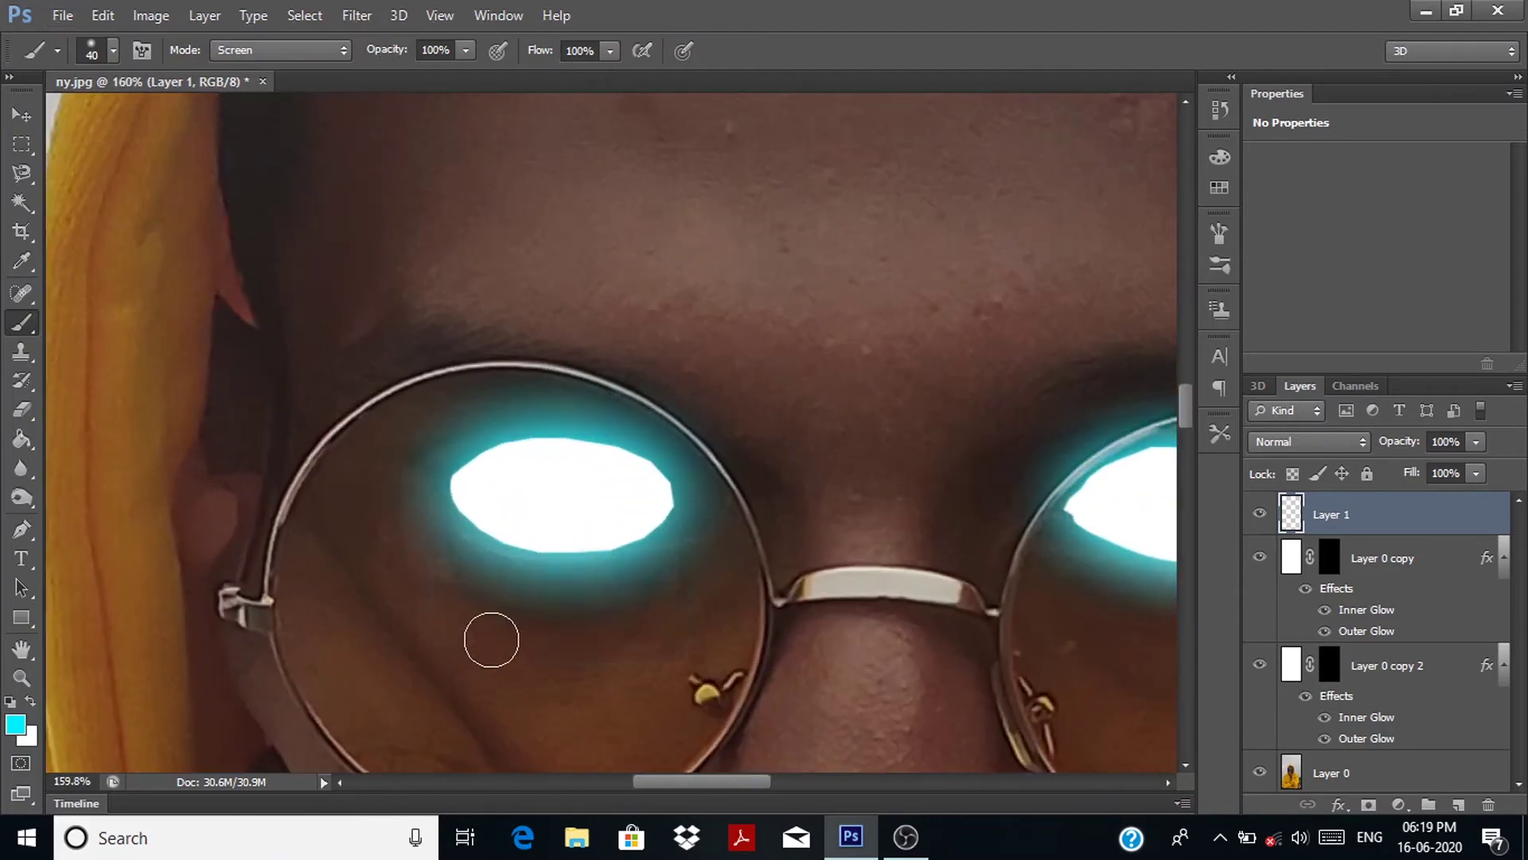
Step: Lower the brush opacity, enlarge it, and paint a soft teal wash over the left lens
scroll(491, 640, up, 1)
scroll(488, 631, up, 1)
scroll(526, 478, up, 1)
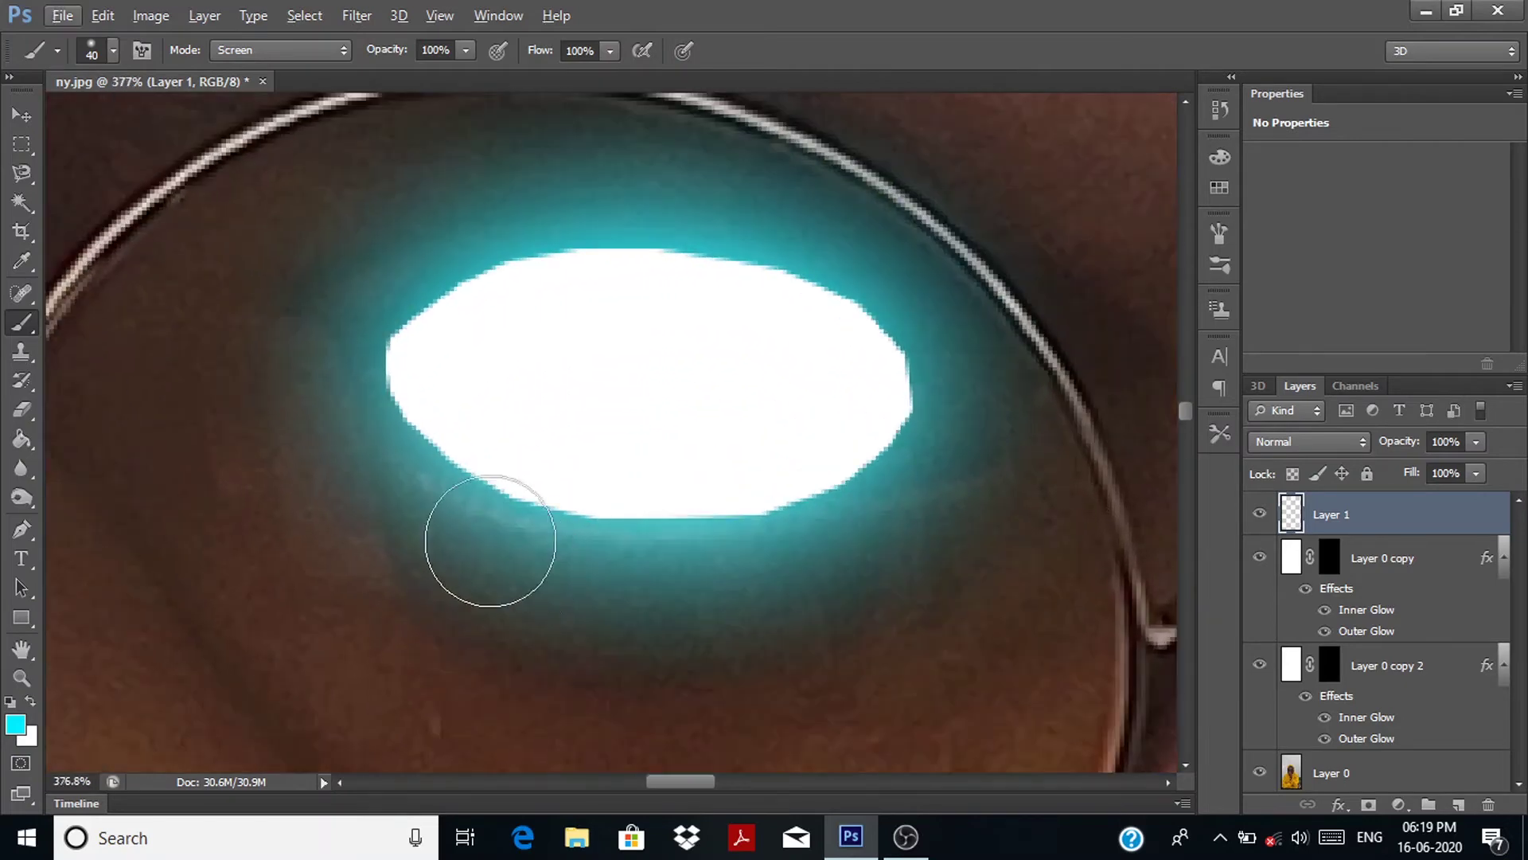
drag(396, 54, 318, 56)
key(])
key(])
scroll(756, 637, down, 2)
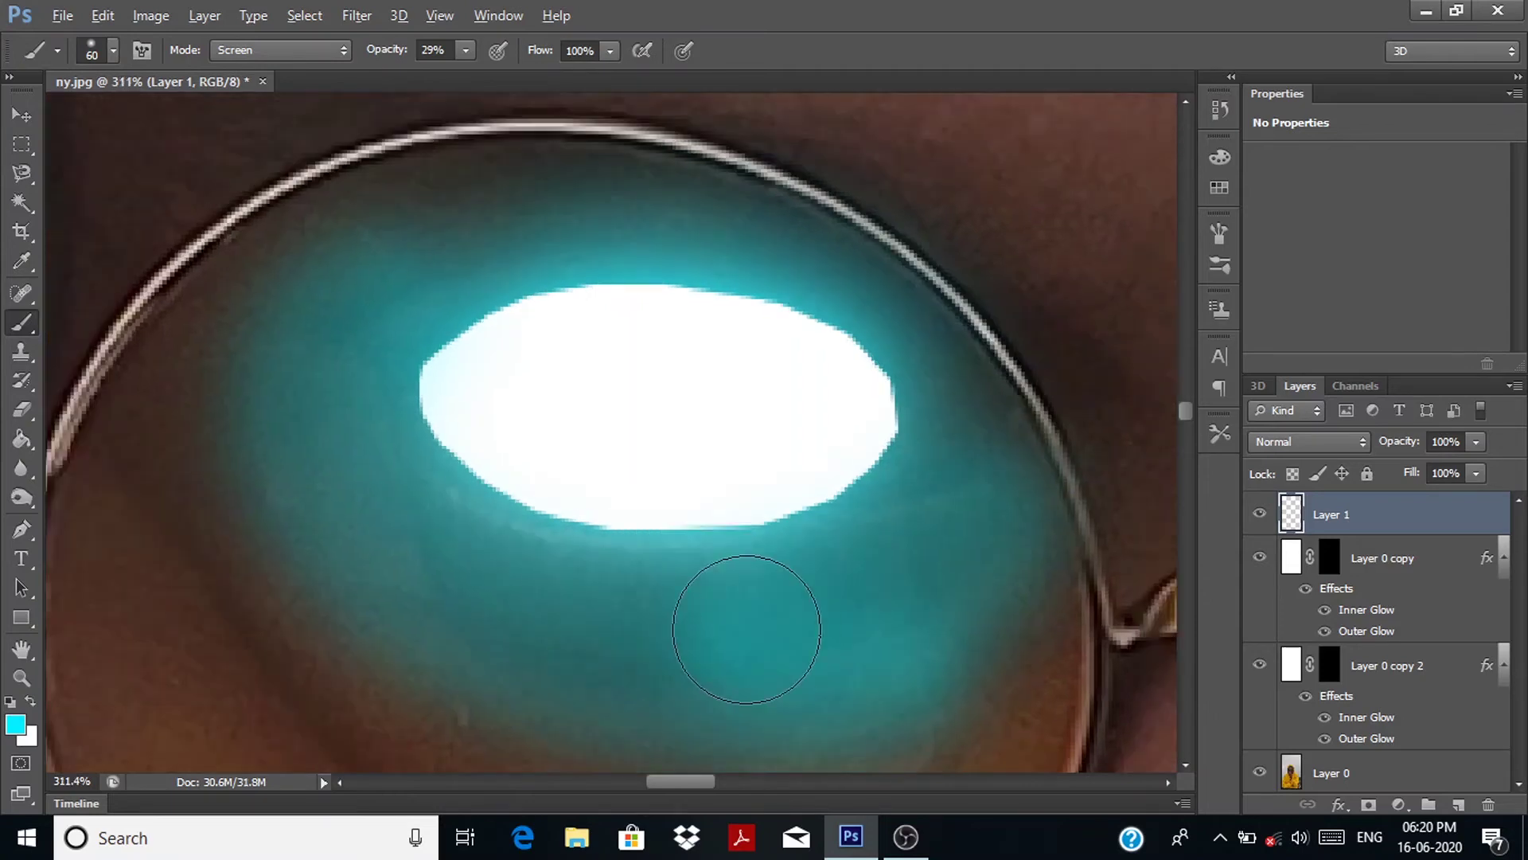
drag(751, 632, 537, 307)
Step: Fine-tune brush opacity (12%, 9%, then 3%) and size, undoing a stroke below the lens
scroll(637, 534, down, 2)
key(])
key(])
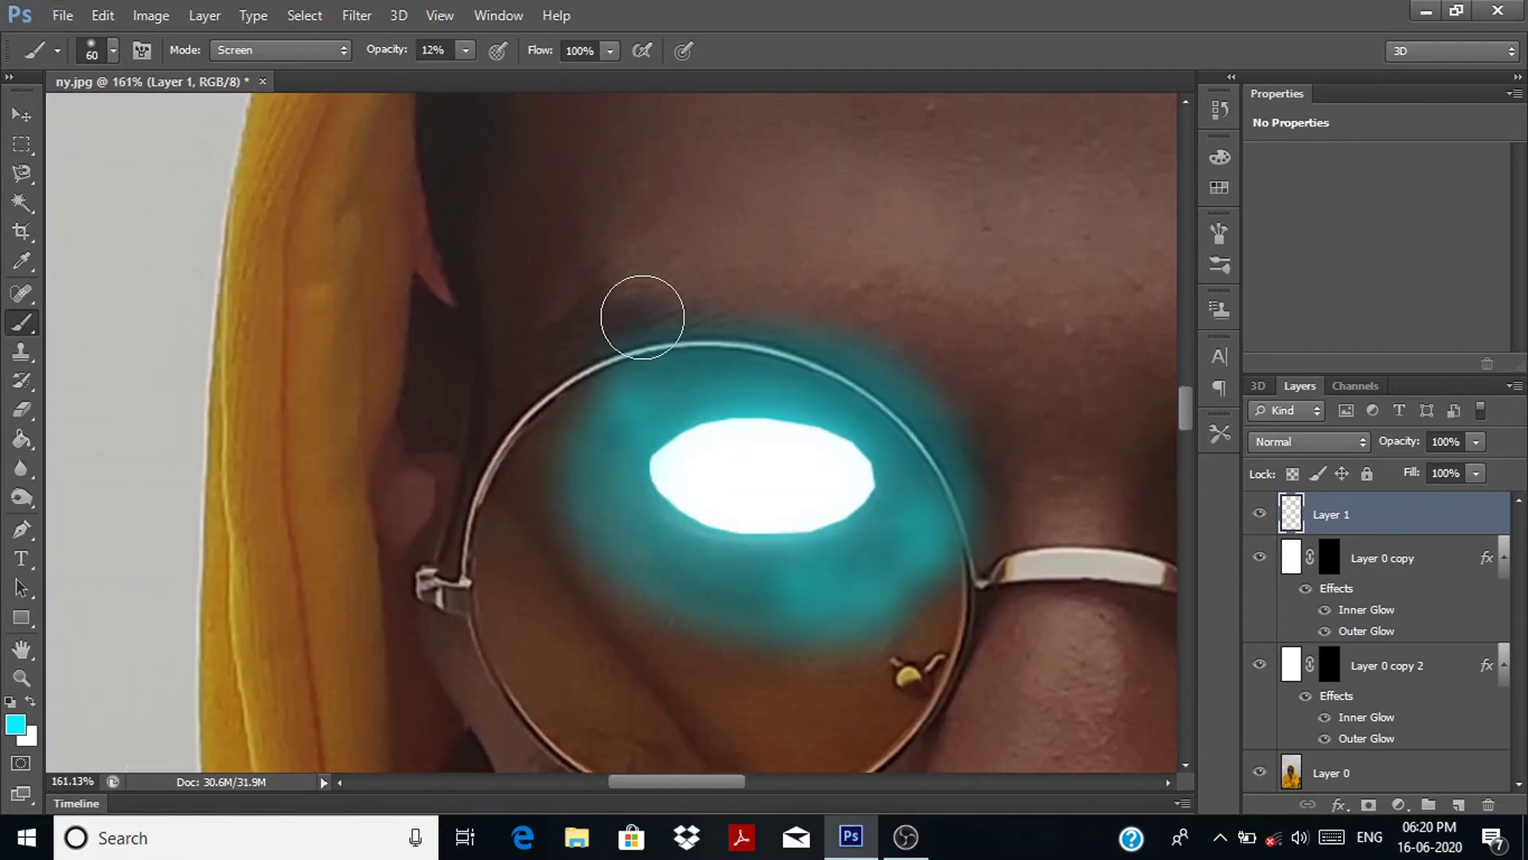
key(1)
key(2)
key(bracketleft)
key(0)
key(9)
scroll(597, 386, down, 3)
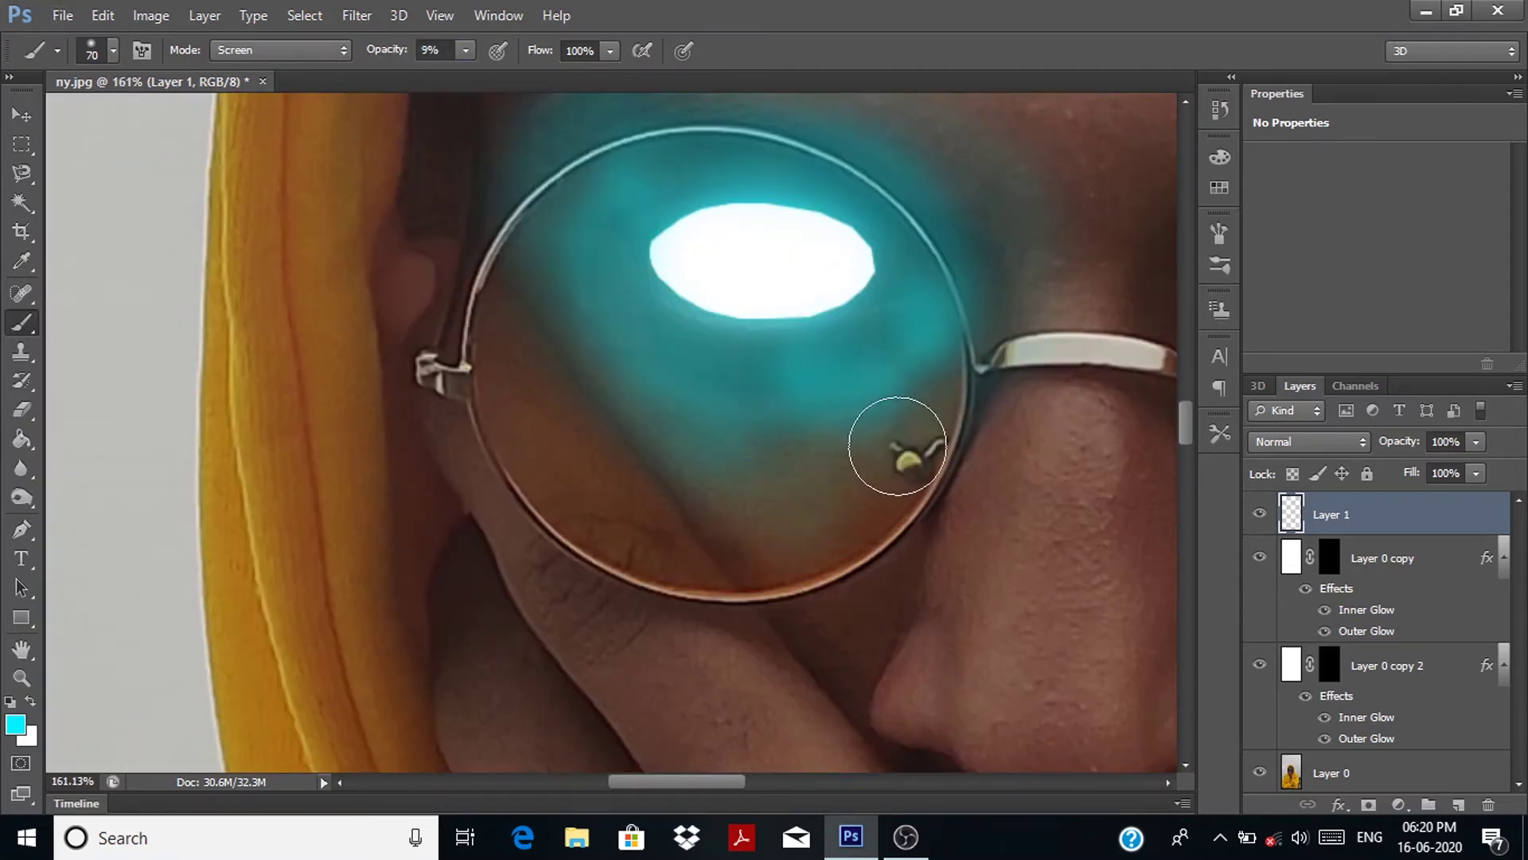
drag(893, 443, 770, 576)
key(ctrl+z)
key(0)
key(3)
key(bracketright)
key(bracketright)
key(bracketright)
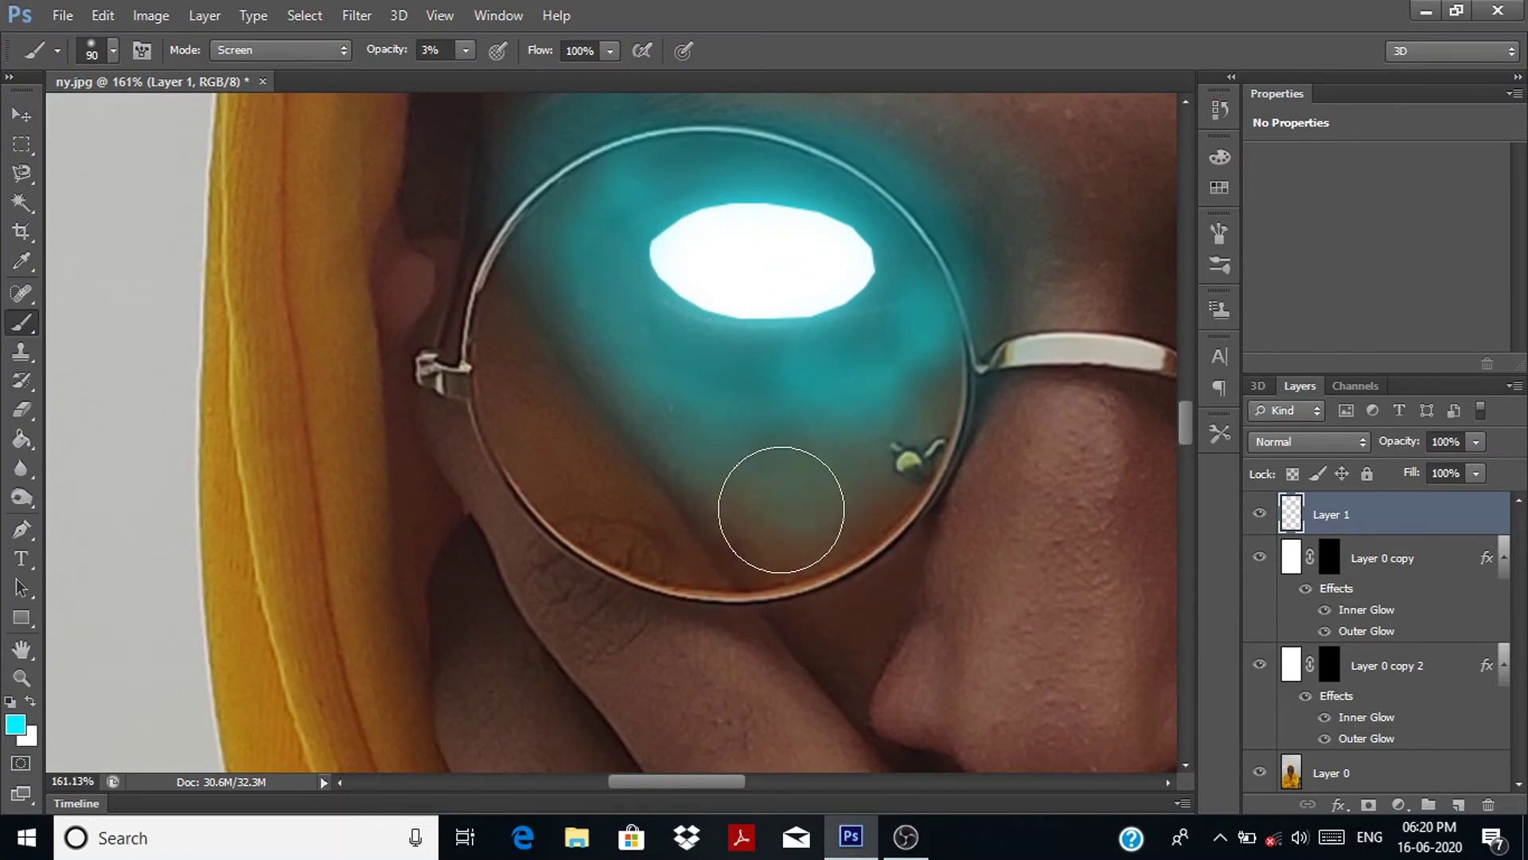
key(bracketright)
key(bracketright)
Step: Switch to the Eraser at 9% opacity with a slightly smaller size
scroll(855, 557, up, 2)
key(e)
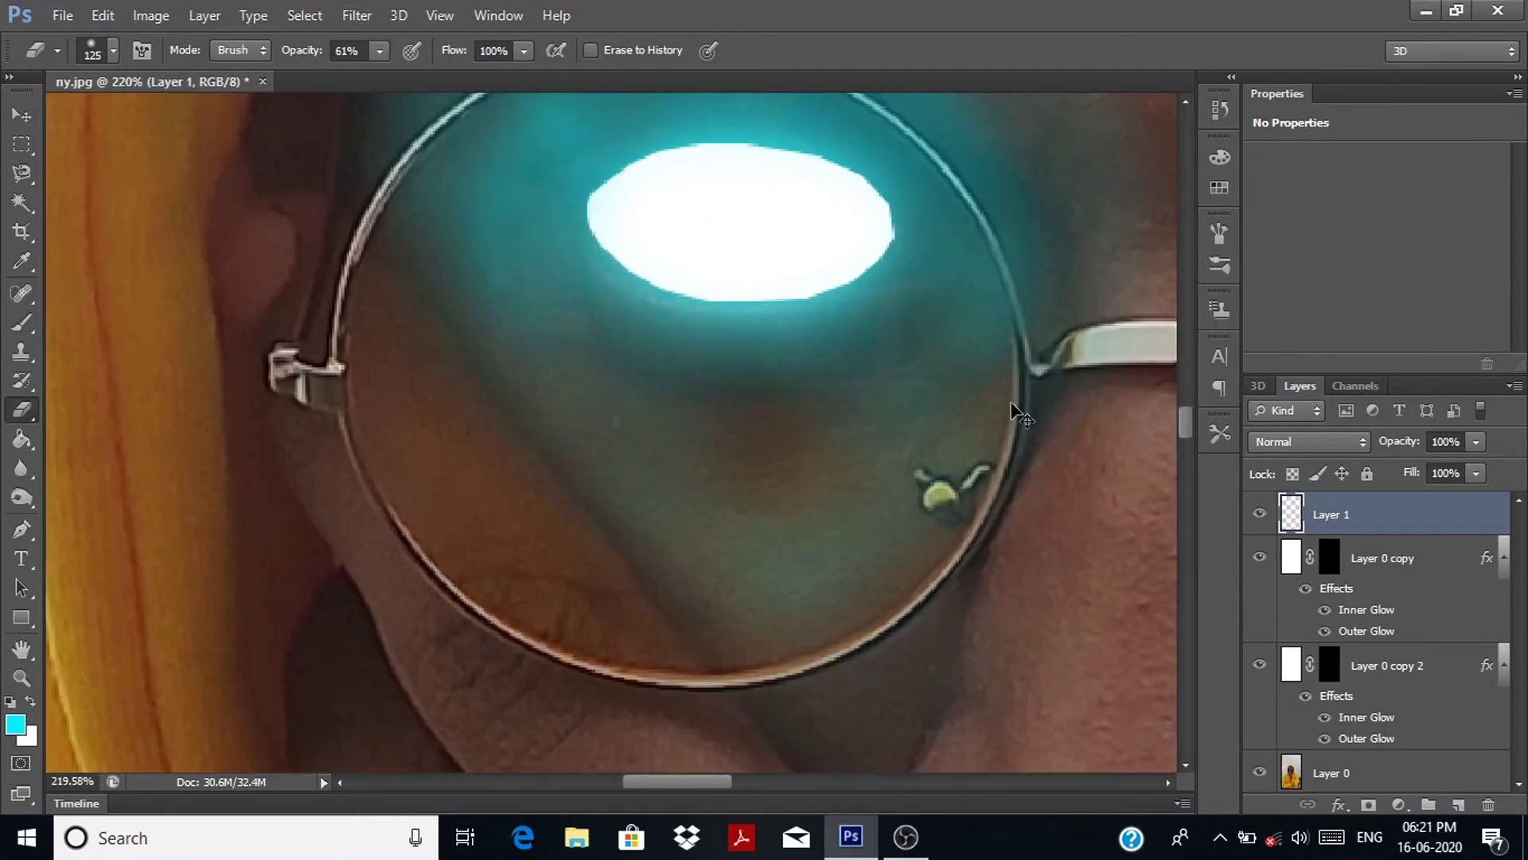
key(0)
key(9)
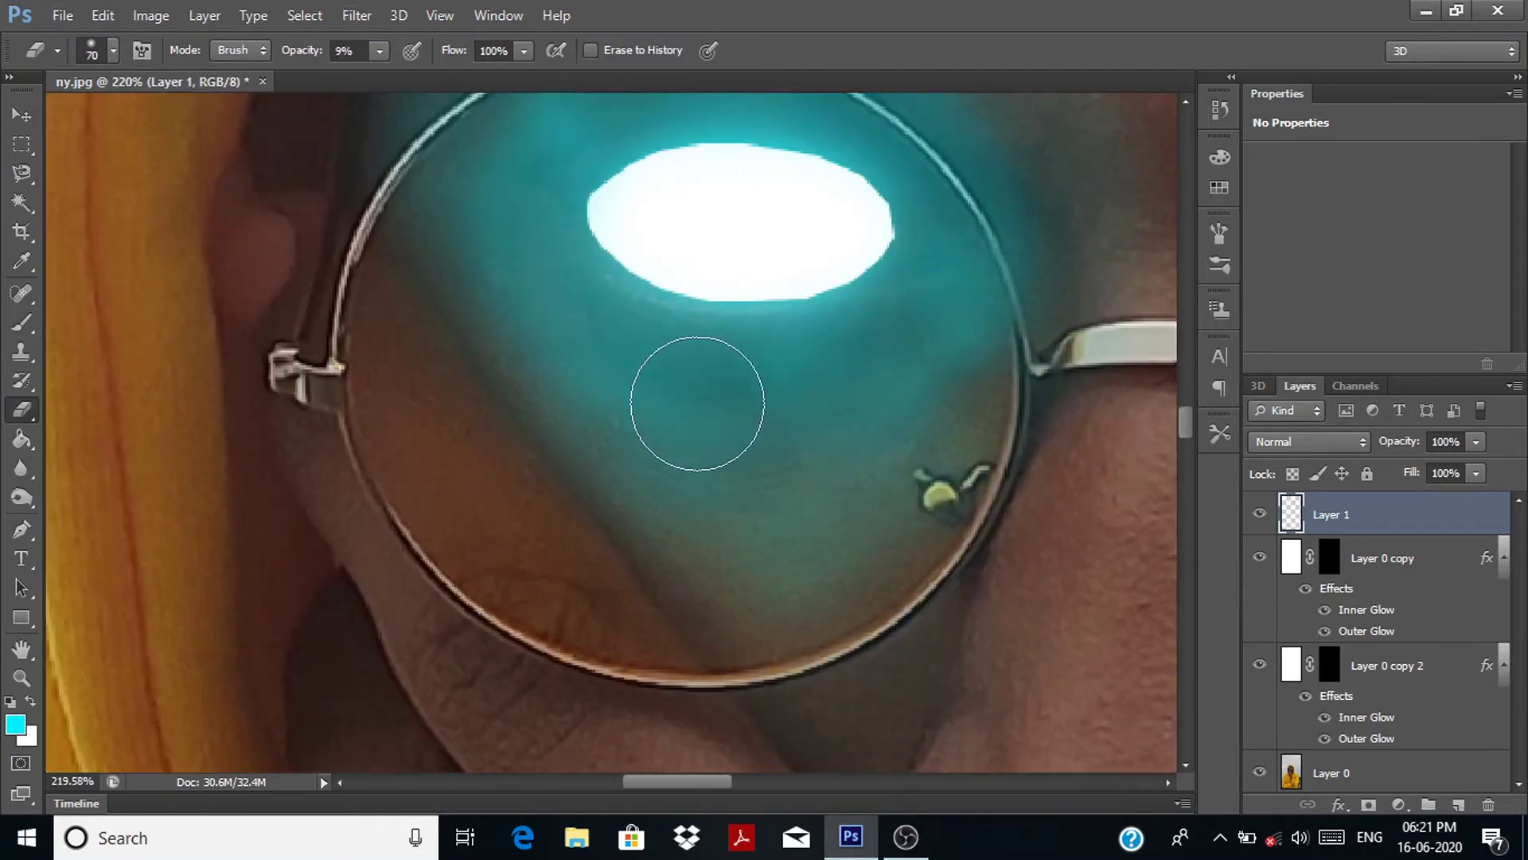
scroll(900, 494, down, 5)
key(bracketleft)
scroll(899, 494, up, 3)
scroll(891, 587, down, 5)
scroll(990, 669, up, 3)
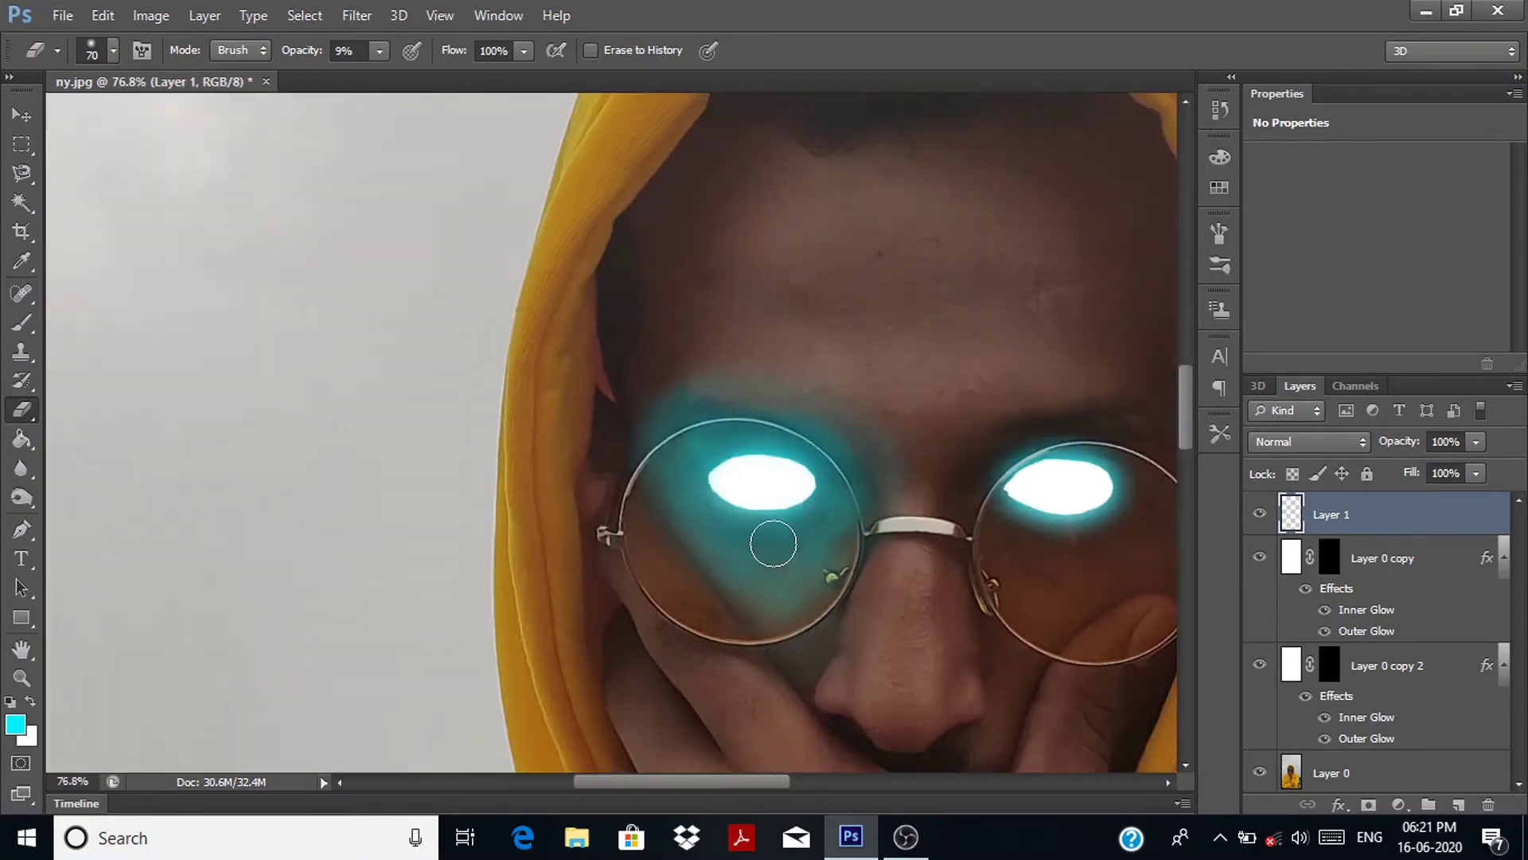
scroll(778, 539, up, 3)
Step: With a smaller brush, paint cyan light down the side of the nose
key(b)
scroll(933, 597, down, 2)
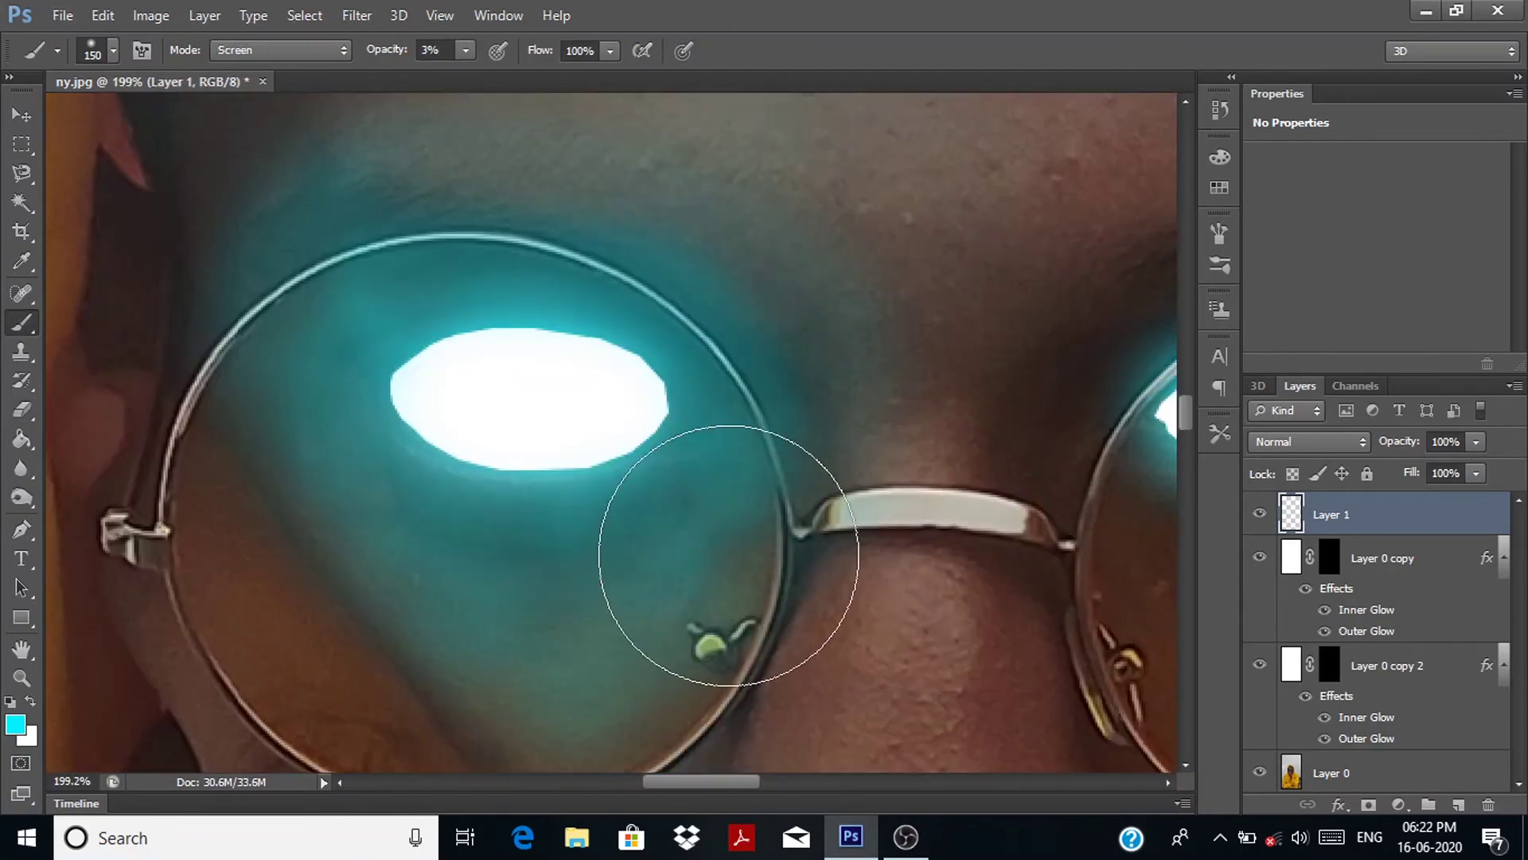
scroll(700, 546, down, 2)
scroll(615, 501, up, 2)
scroll(581, 443, down, 3)
scroll(683, 631, up, 3)
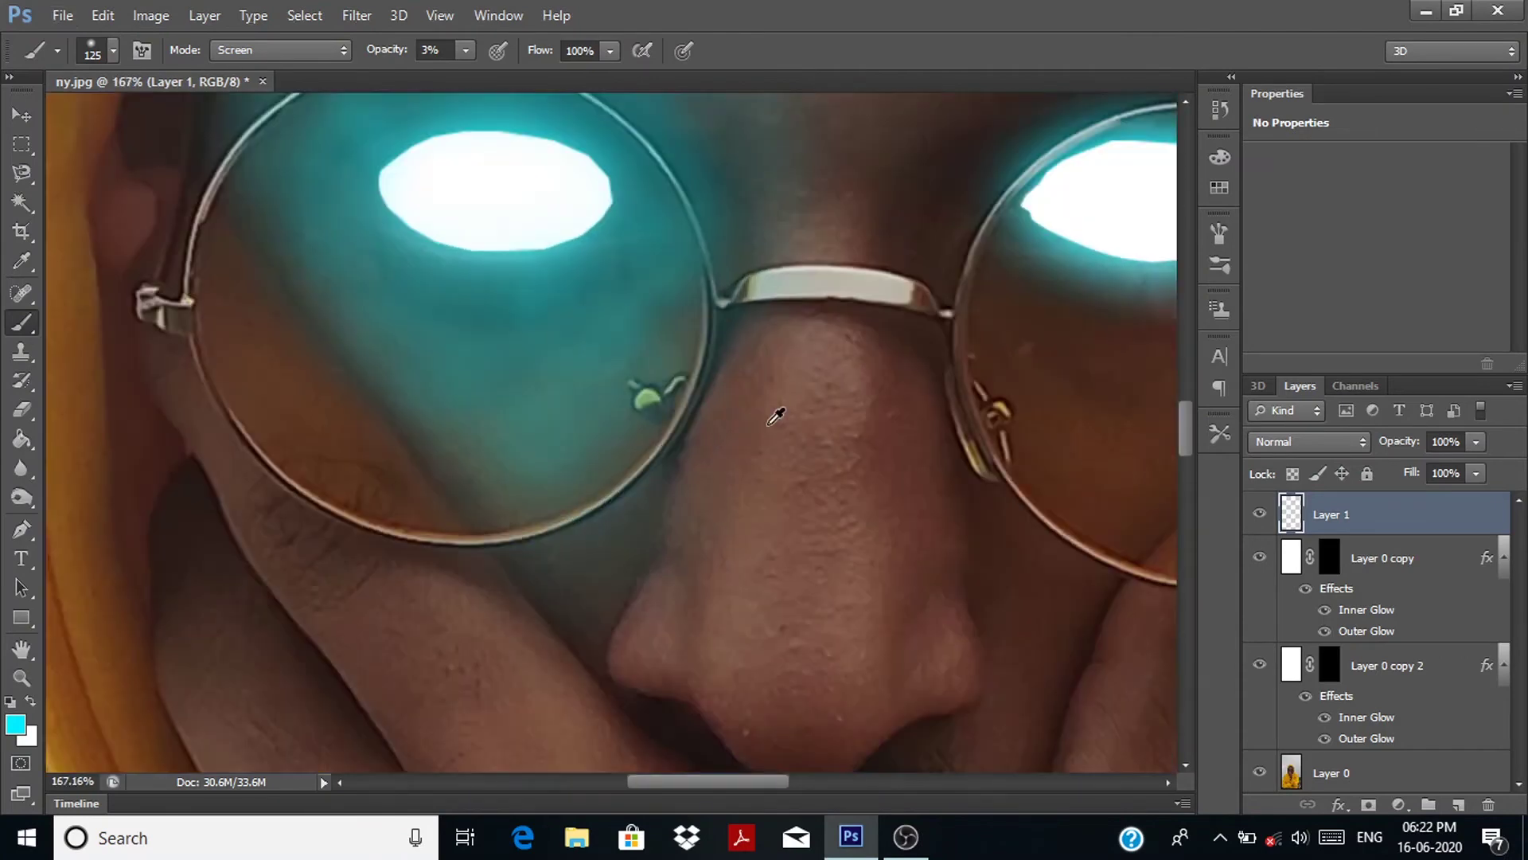
scroll(778, 409, down, 1)
key(bracketleft)
drag(406, 50, 390, 50)
key(bracketleft)
key(bracketleft)
key(bracketleft)
drag(785, 331, 637, 637)
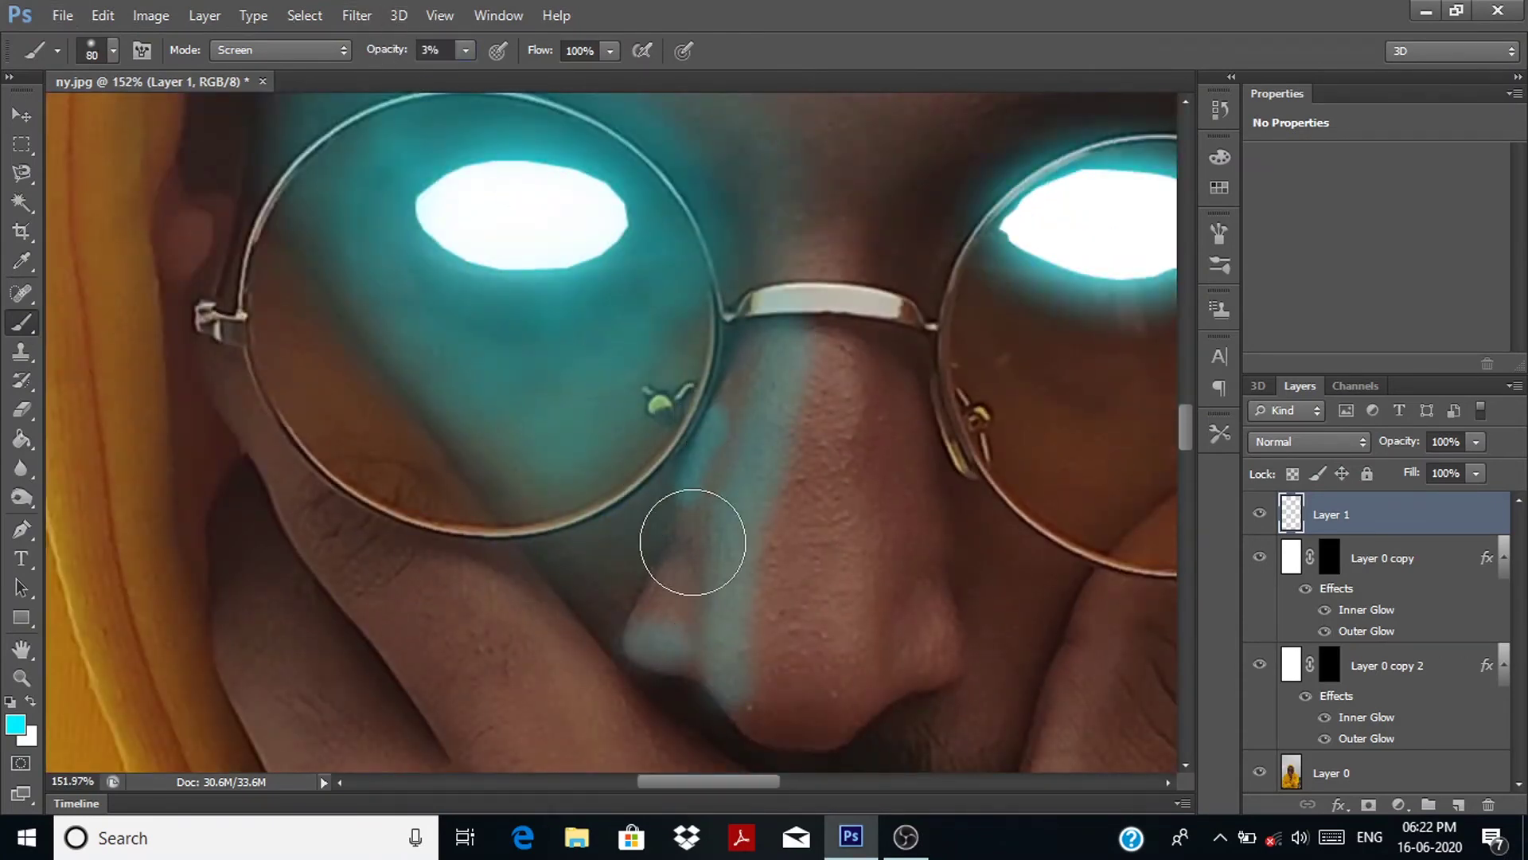
Step: Alternate Eraser and a larger, slightly more opaque brush to soften cyan on nose and forehead
key(e)
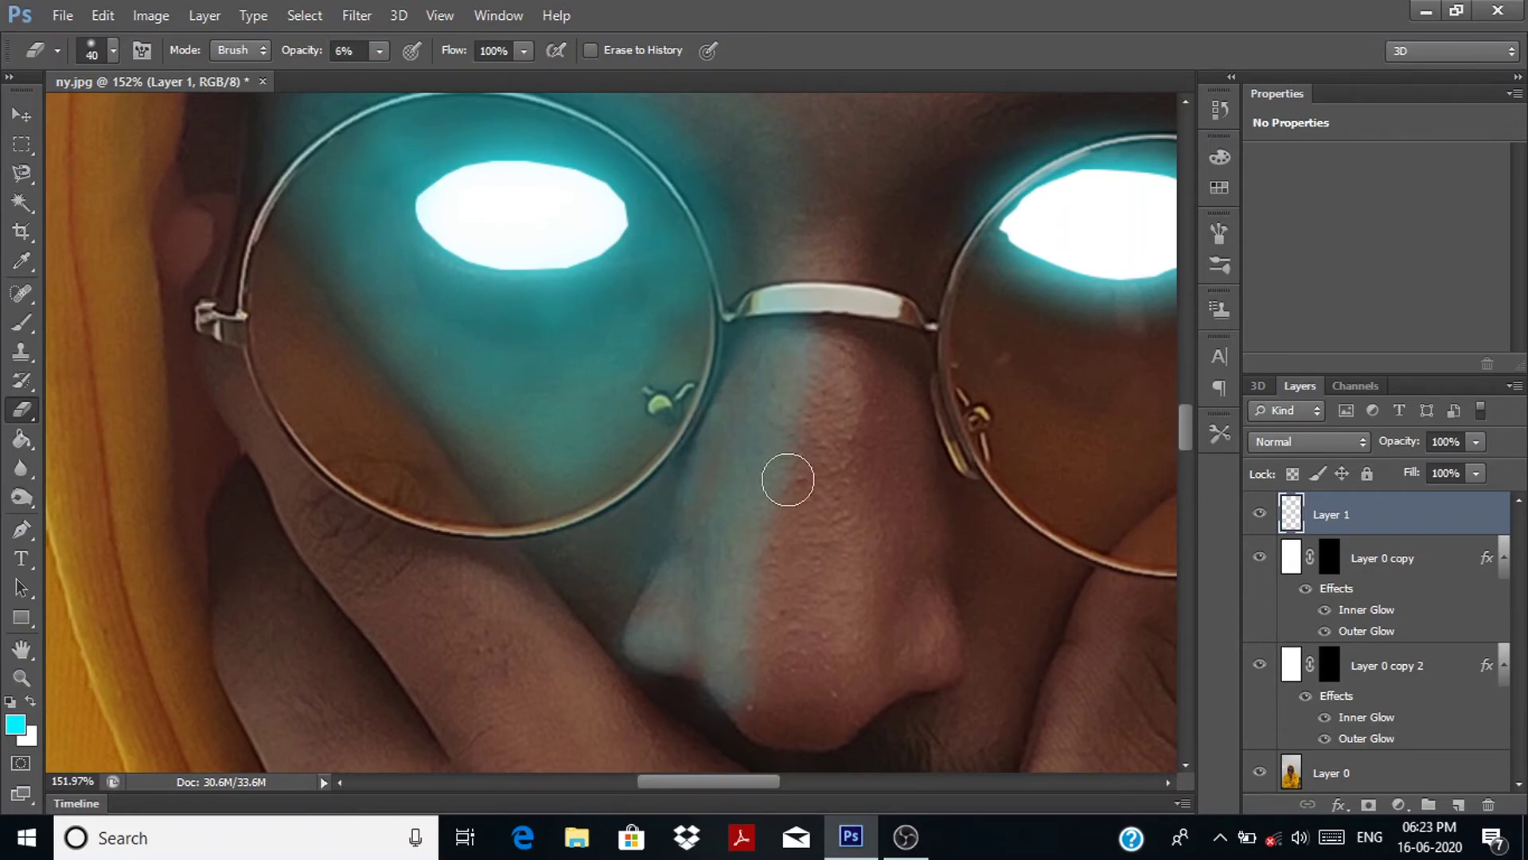
scroll(757, 549, down, 5)
scroll(727, 614, up, 1)
key(b)
alt+scroll(737, 503, down, 5)
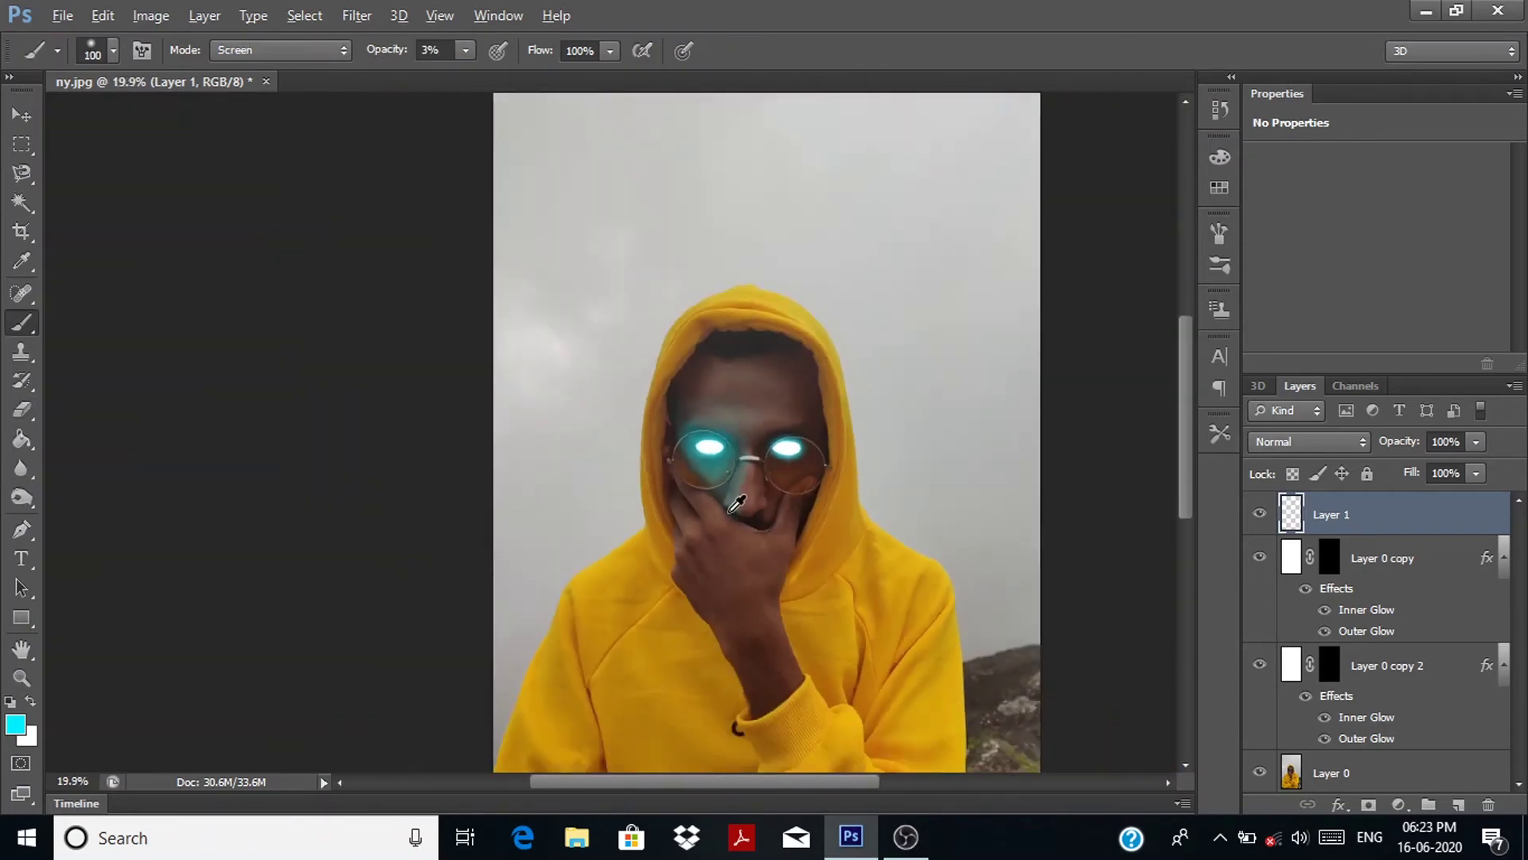
alt+scroll(594, 321, up, 3)
alt+scroll(743, 470, up, 2)
key(bracketright)
key(bracketright)
key(bracketright)
drag(386, 50, 393, 52)
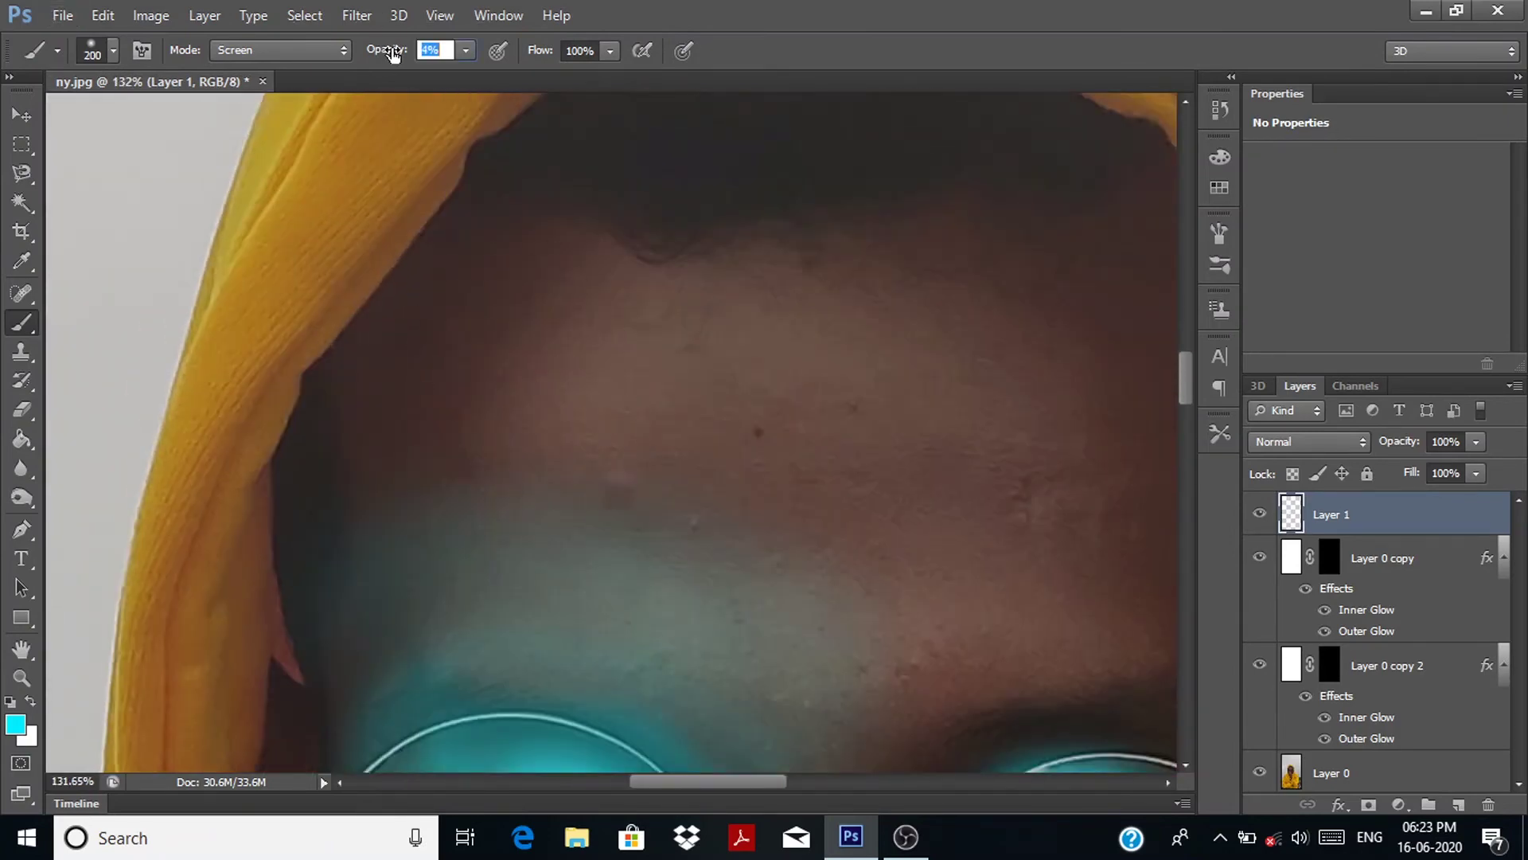
alt+scroll(778, 433, down, 3)
alt+scroll(764, 429, up, 1)
alt+scroll(764, 430, up, 2)
key(e)
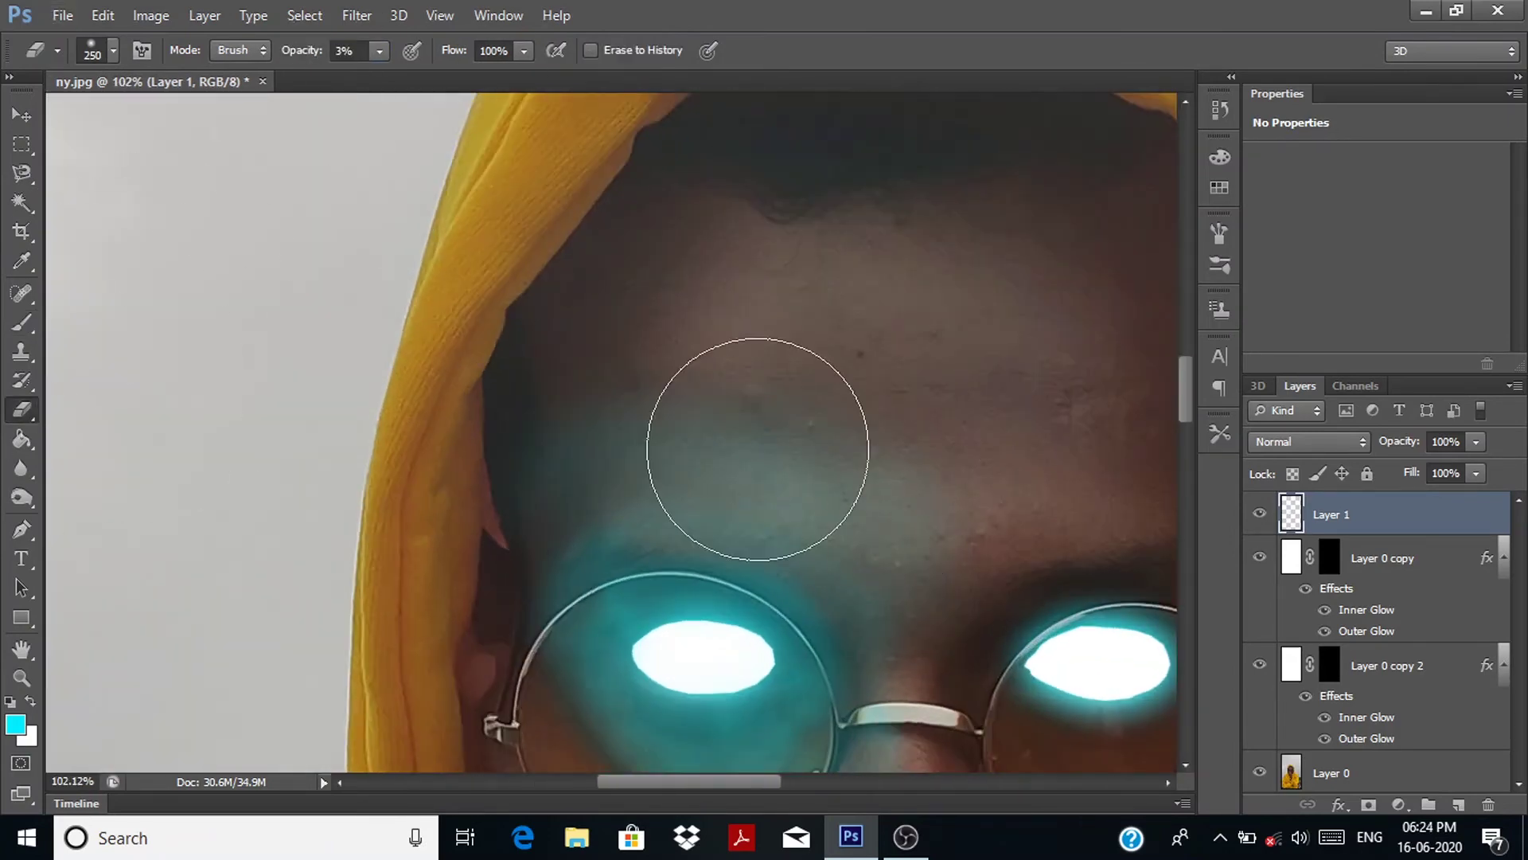
alt+scroll(1003, 368, down, 5)
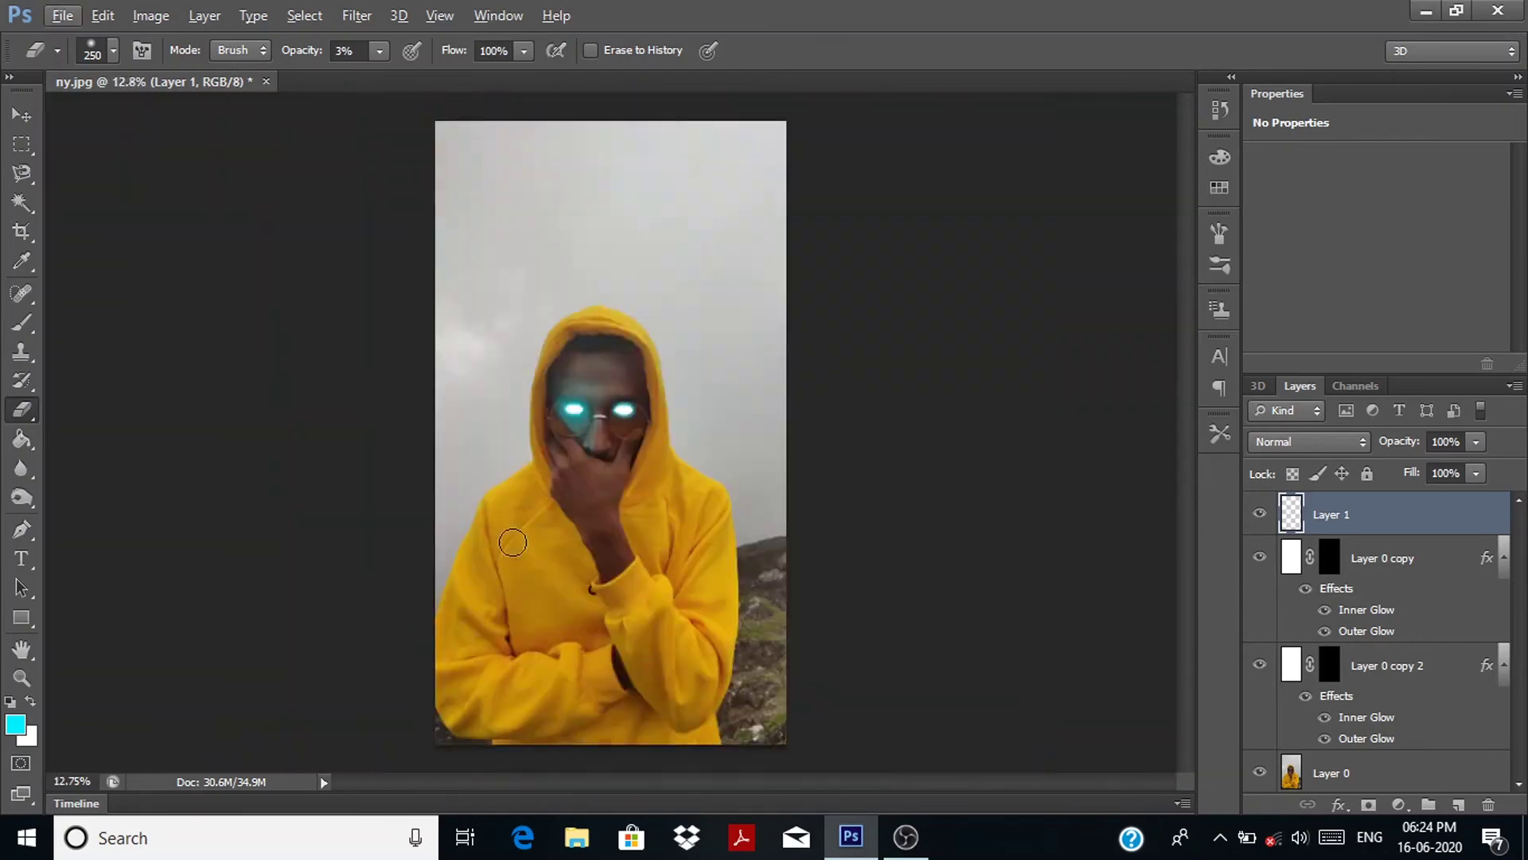
alt+scroll(586, 432, up, 5)
alt+scroll(589, 430, up, 4)
Step: Set up a fine brush (size 5, 29% opacity) and a smaller eraser for the lens rim
key(b)
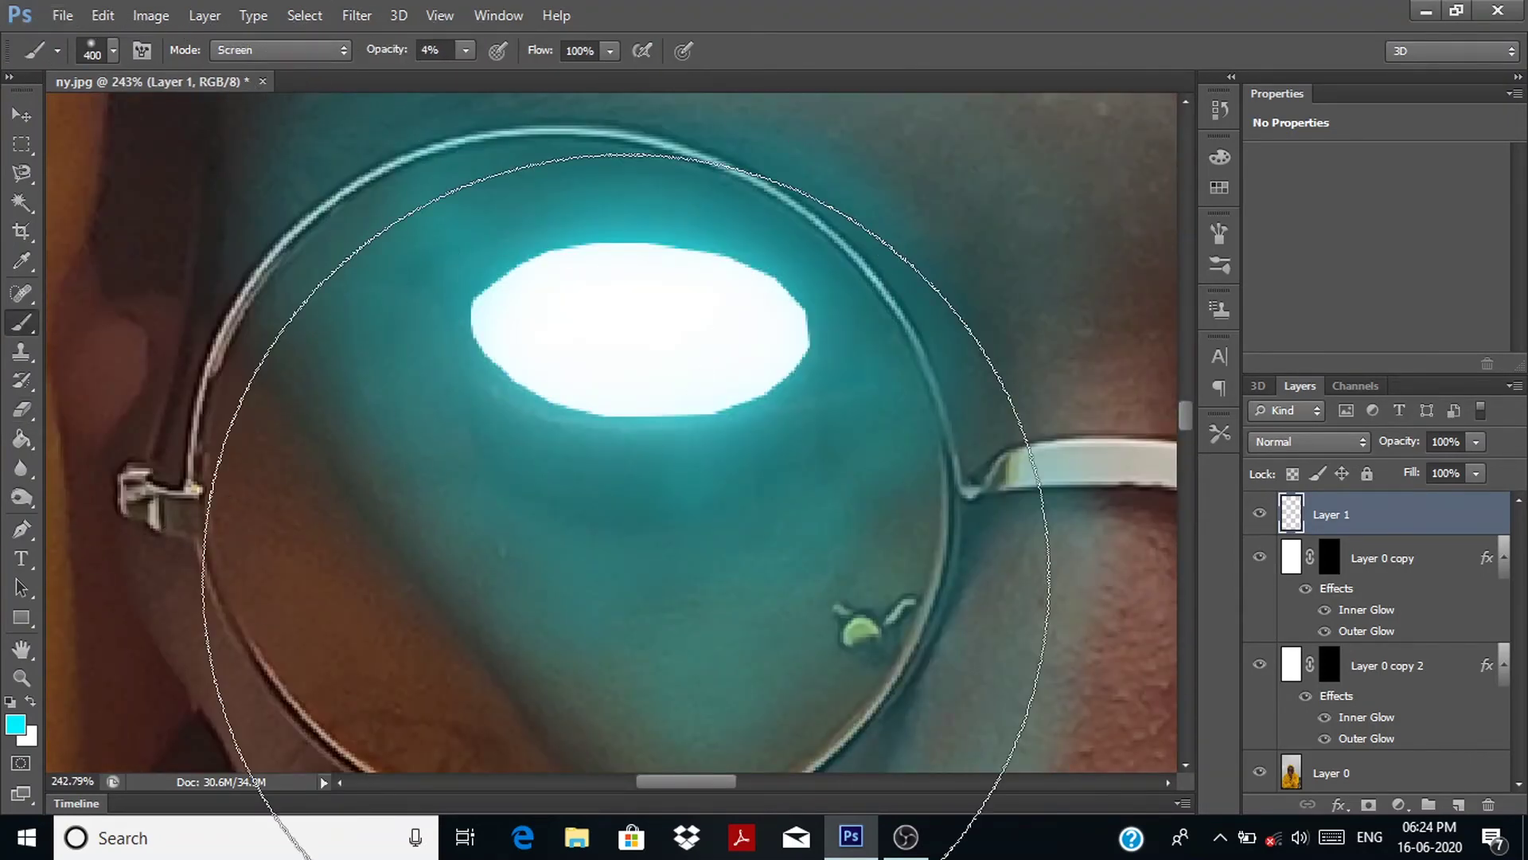
scroll(626, 576, down, 3)
key(bracketleft)
key(bracketleft)
key(bracketleft)
alt+scroll(286, 579, up, 2)
key(bracketleft)
key(bracketleft)
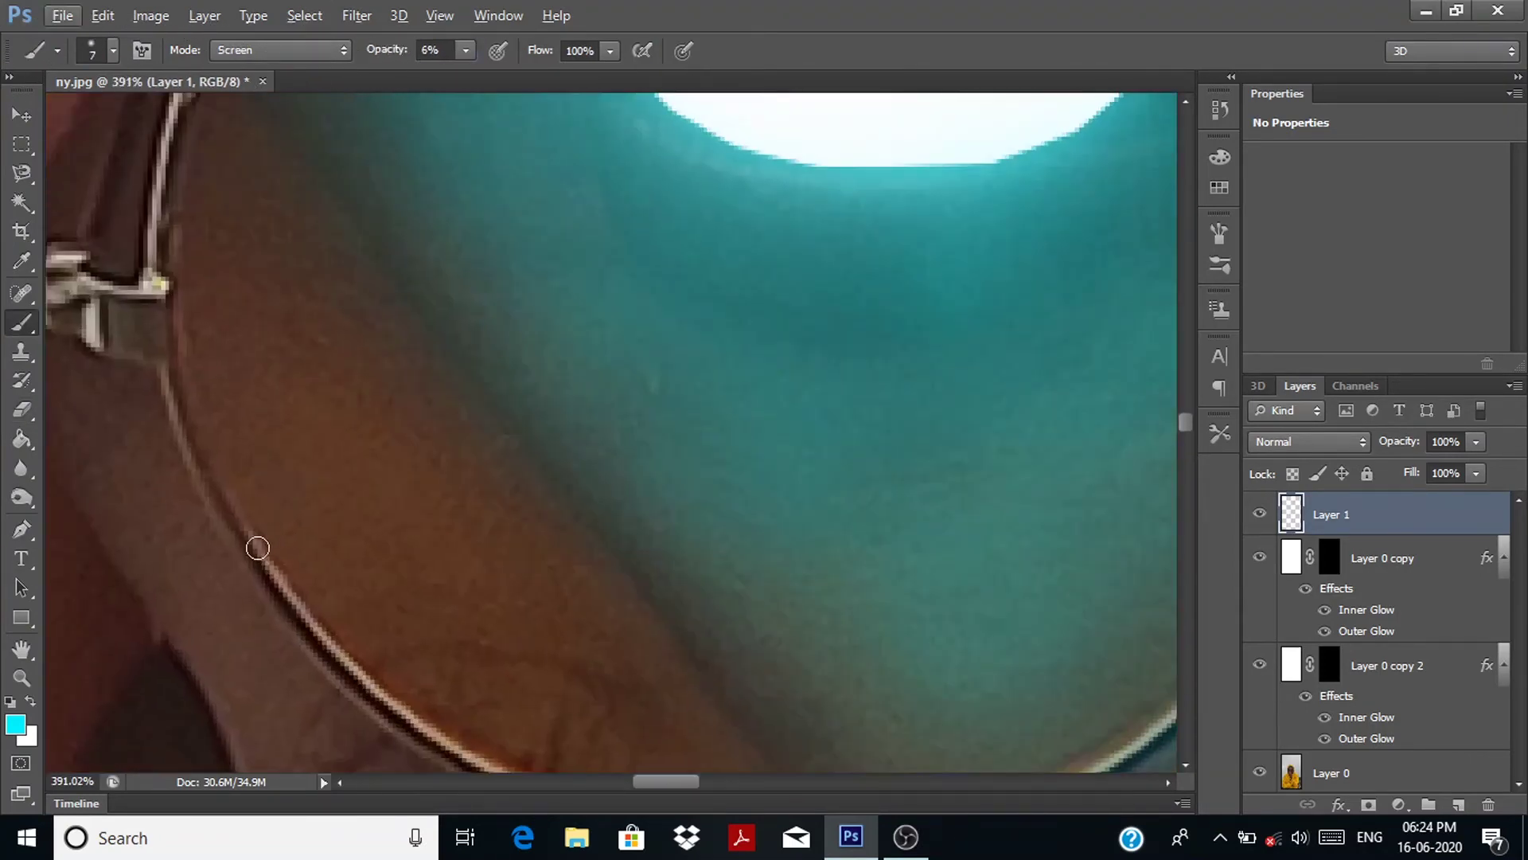
drag(389, 55, 395, 56)
scroll(487, 593, down, 5)
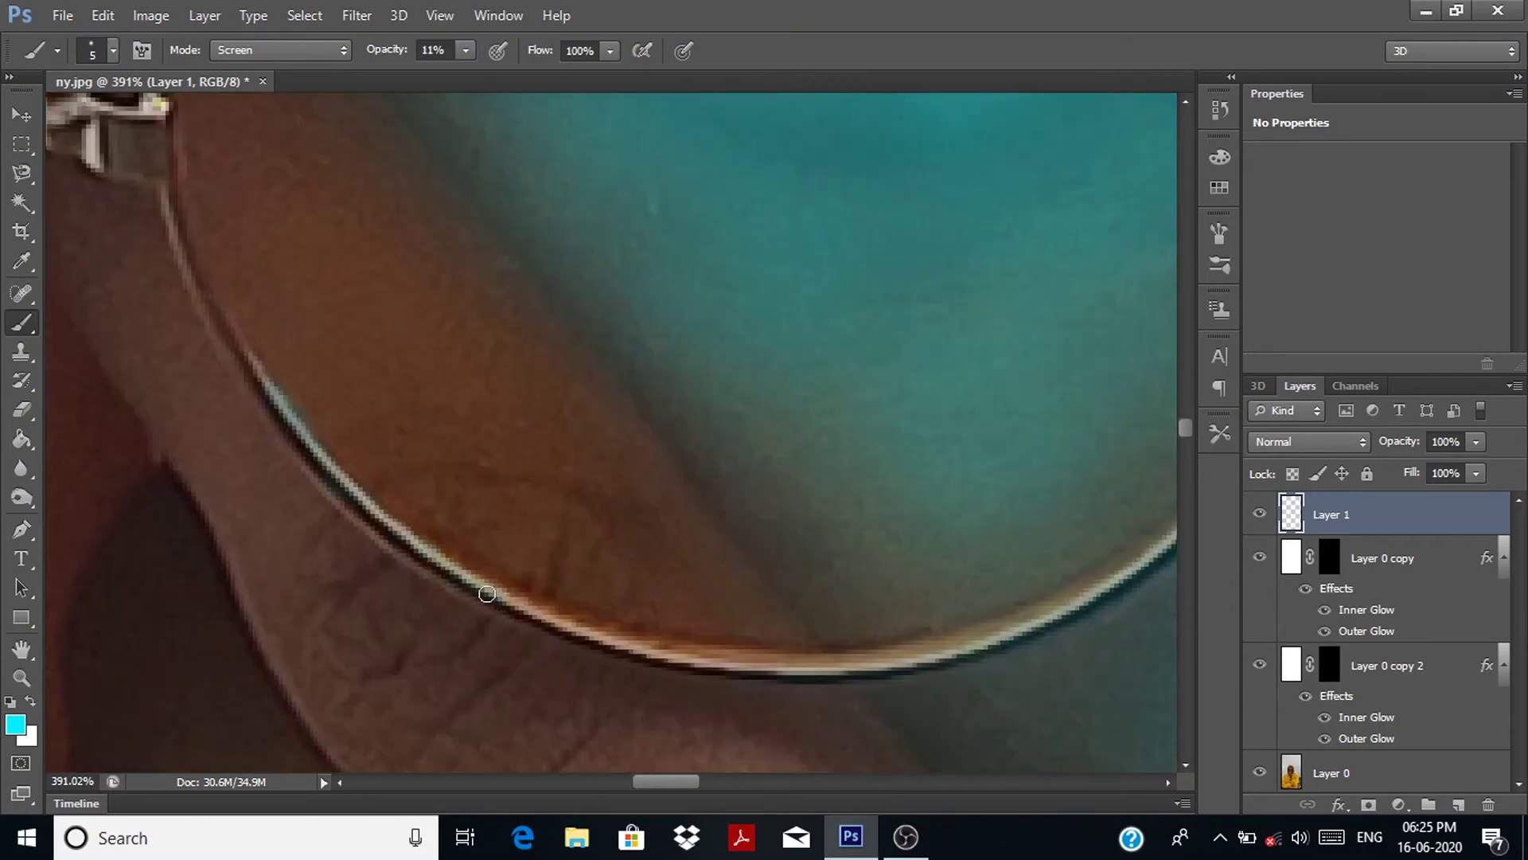
scroll(643, 521, right, 5)
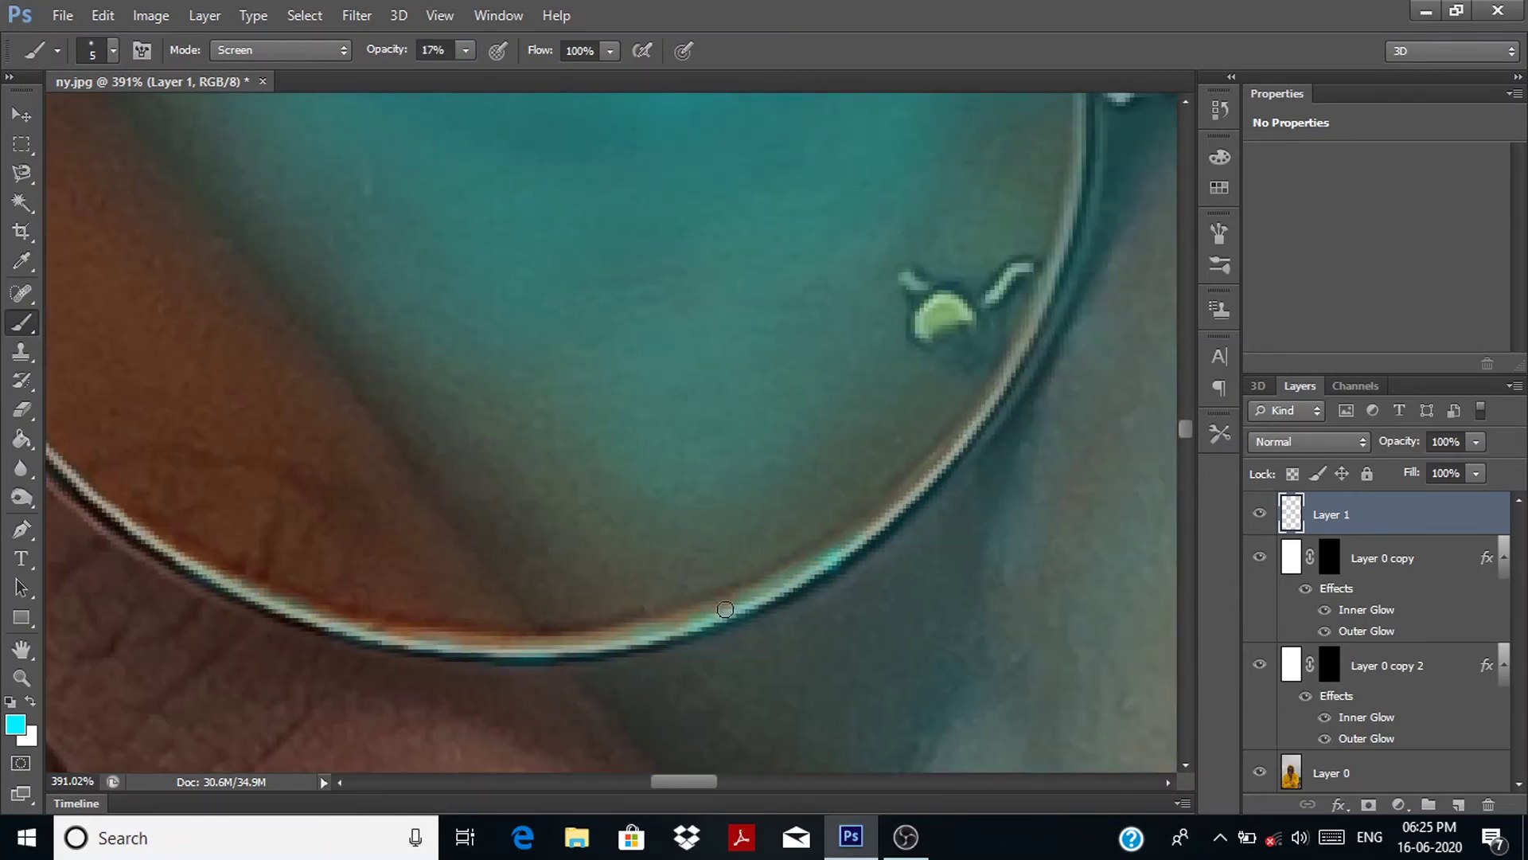
scroll(960, 444, up, 4)
scroll(1057, 403, up, 5)
alt+scroll(915, 477, down, 1)
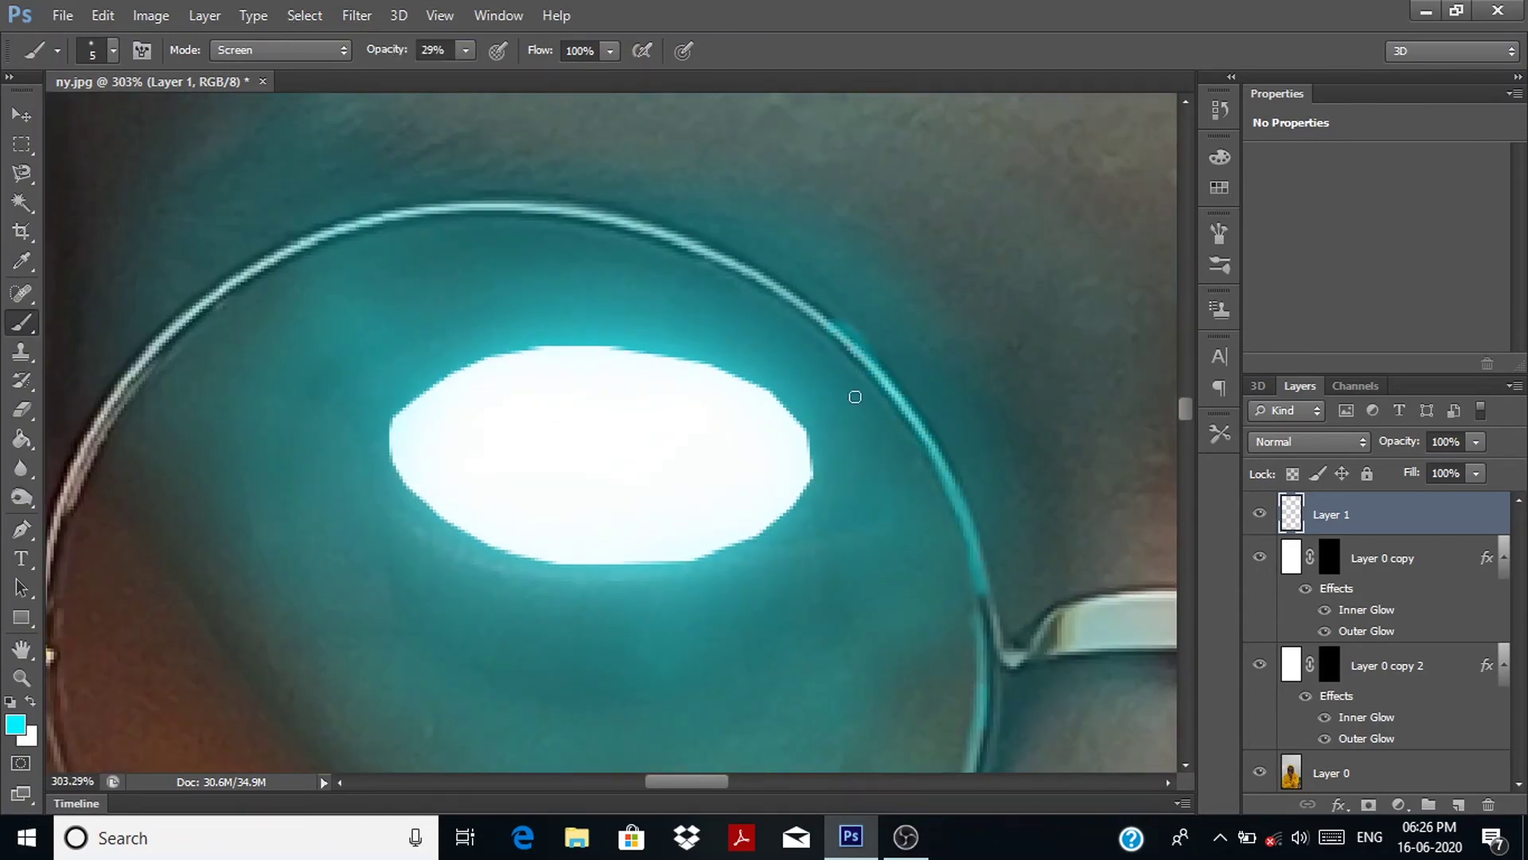
key(e)
key(bracketleft)
key(bracketleft)
key(bracketleft)
key(b)
Step: Trace thin cyan highlights along the top and lower-left of the left lens rim
mouse_move(827, 327)
mouse_down()
mouse_move(539, 213)
mouse_move(311, 239)
mouse_move(157, 376)
mouse_up()
key(ctrl+z)
drag(541, 211, 391, 223)
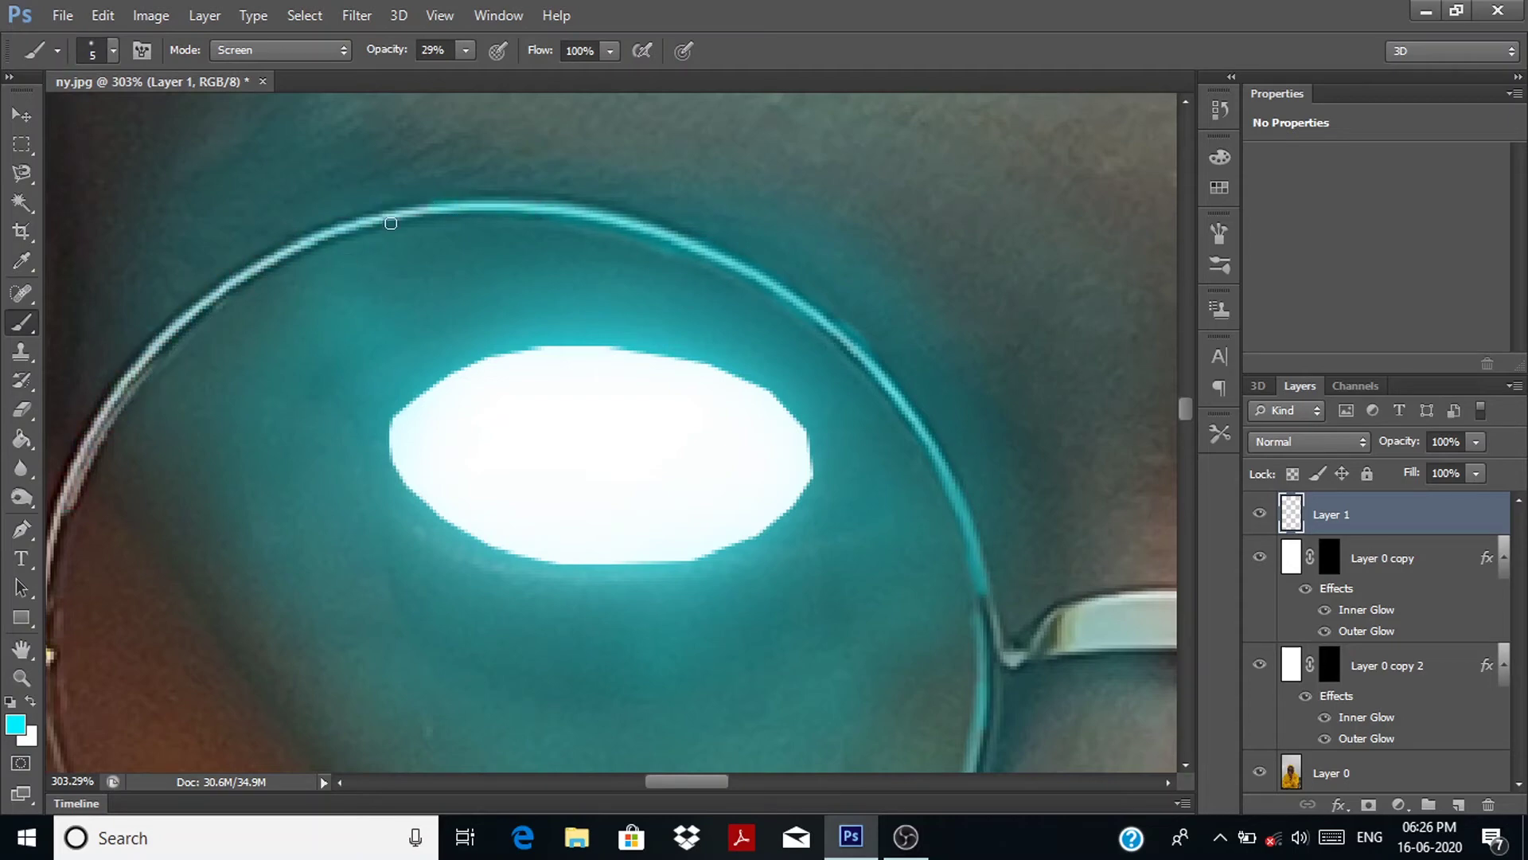
scroll(150, 352, down, 1)
scroll(92, 443, down, 1)
drag(159, 366, 128, 557)
scroll(127, 557, down, 3)
scroll(229, 471, up, 4)
scroll(282, 564, down, 5)
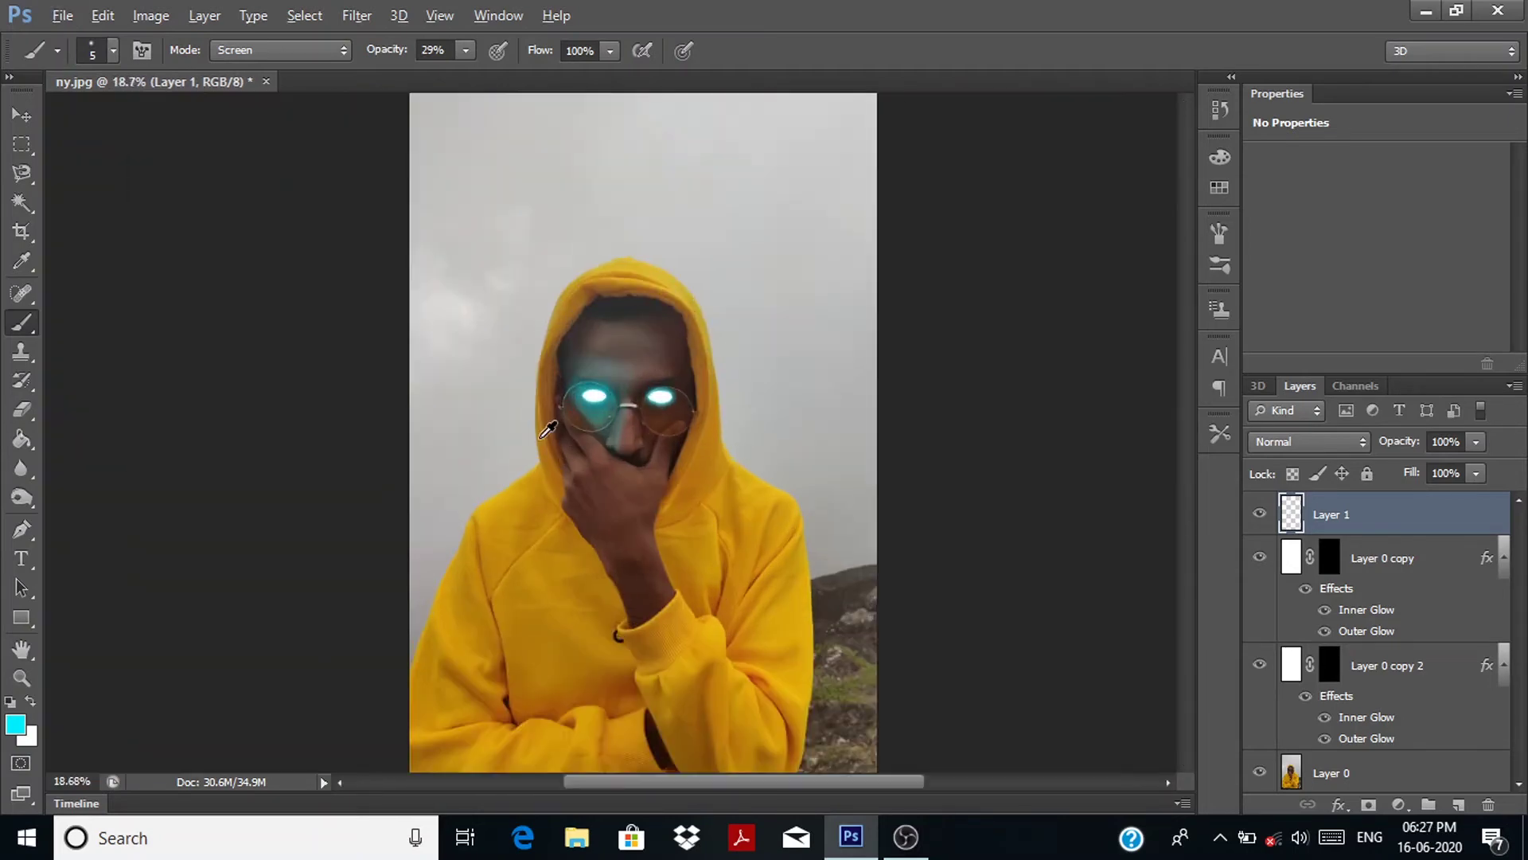
scroll(545, 352, up, 5)
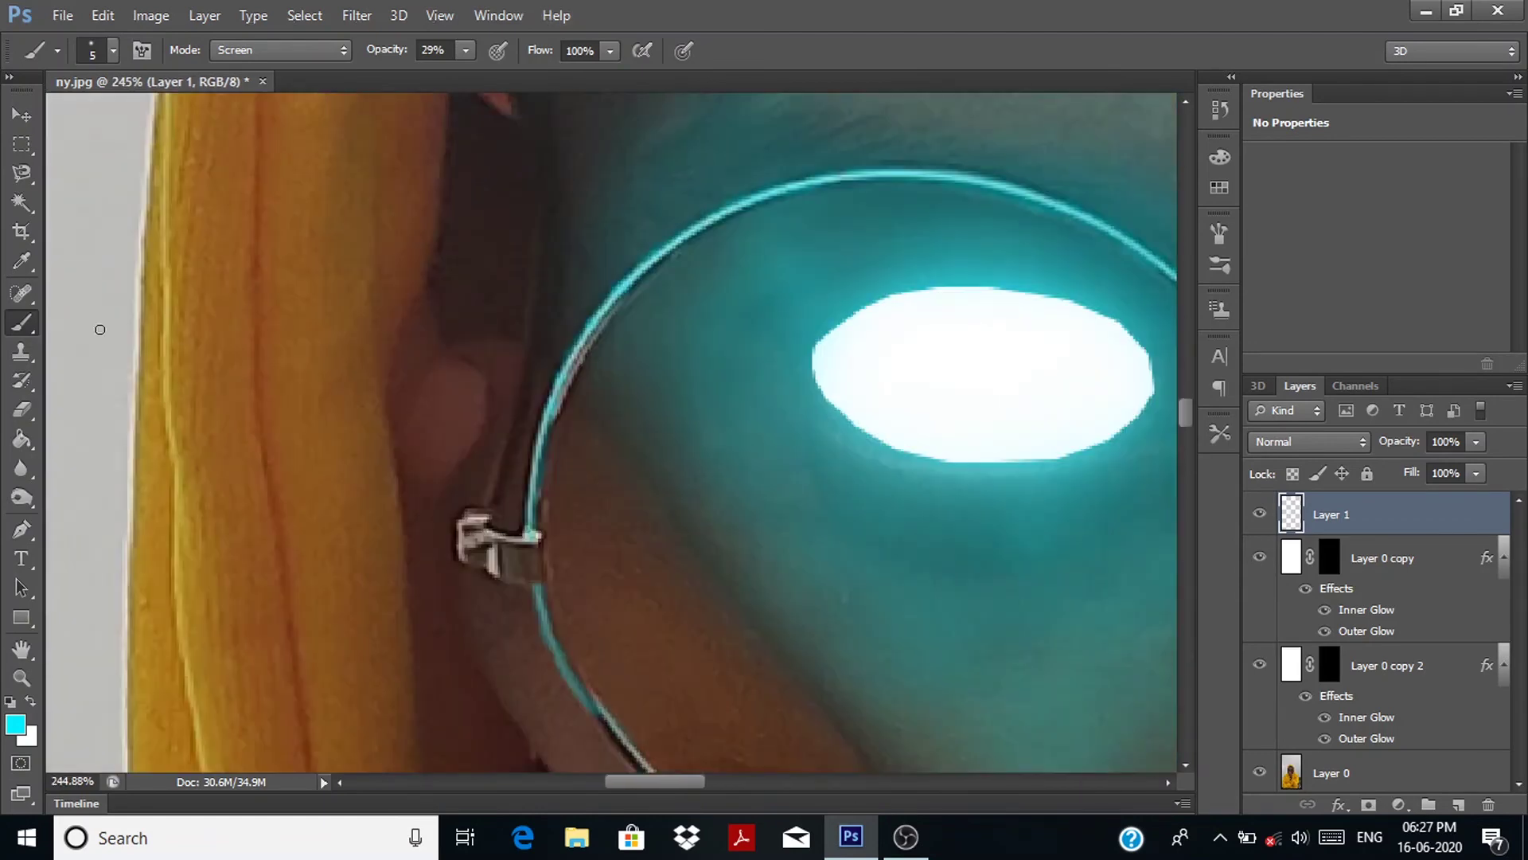
Step: With a smaller brush, paint the first cyan strokes from the left lens down the cheek and hand
scroll(683, 614, down, 2)
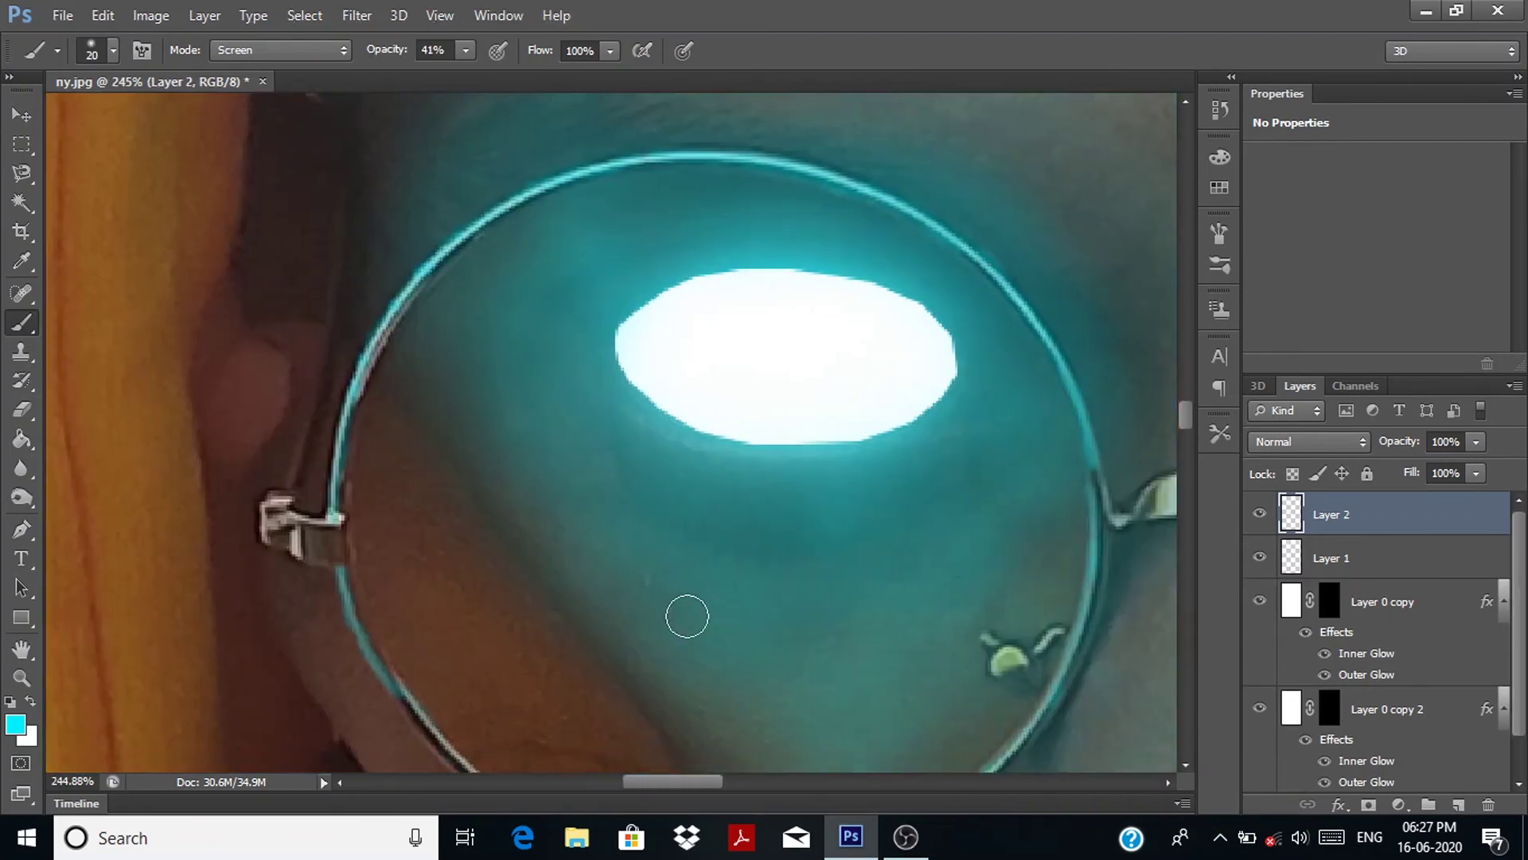
scroll(953, 345, up, 2)
key(bracketleft)
key(bracketleft)
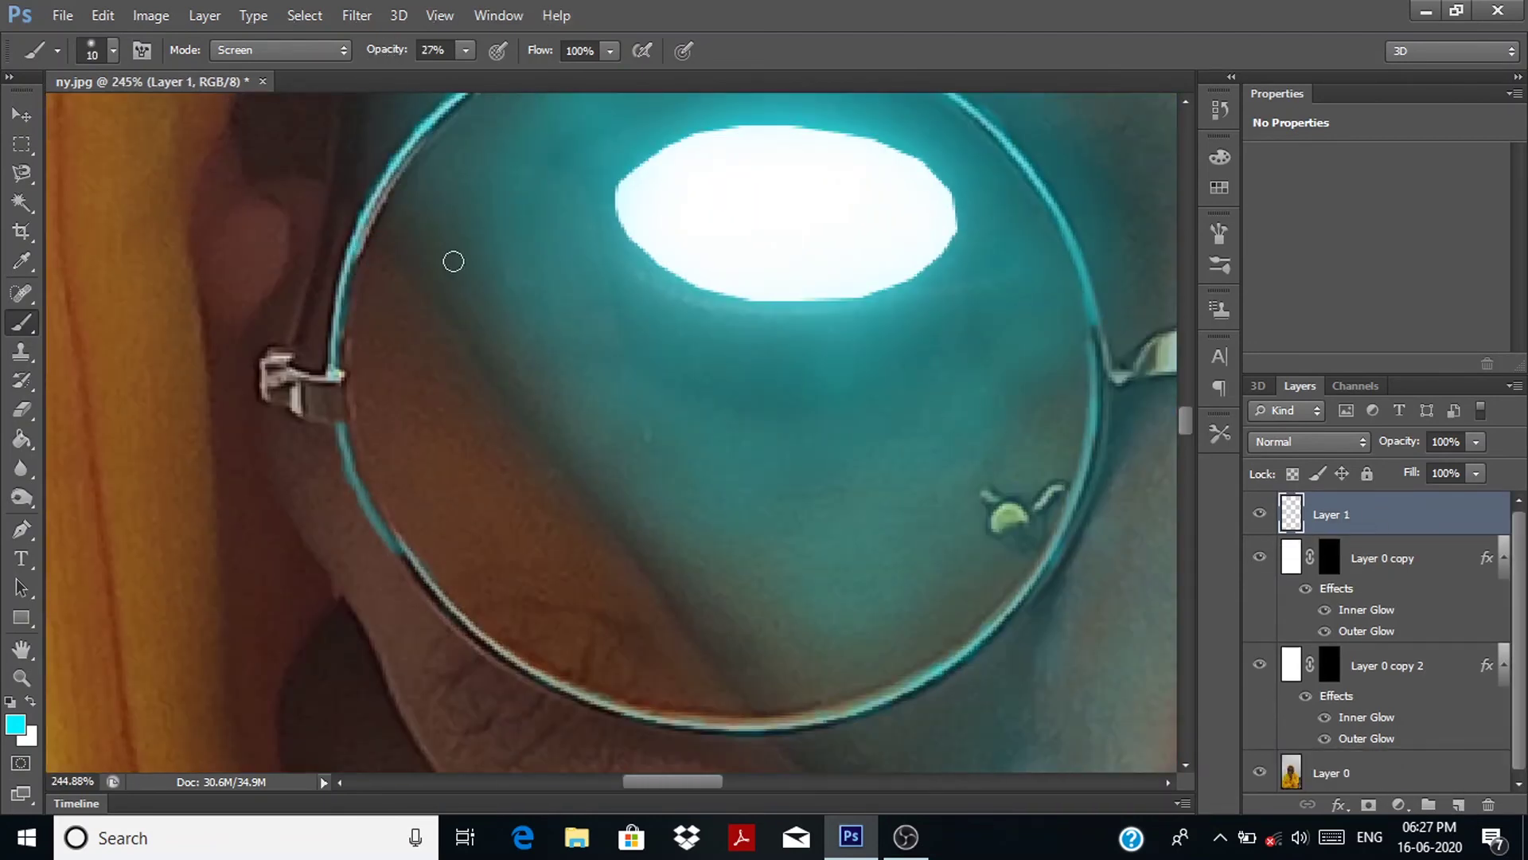
drag(453, 261, 518, 437)
scroll(706, 433, down, 2)
drag(706, 433, 812, 536)
scroll(1004, 587, down, 2)
key(bracketright)
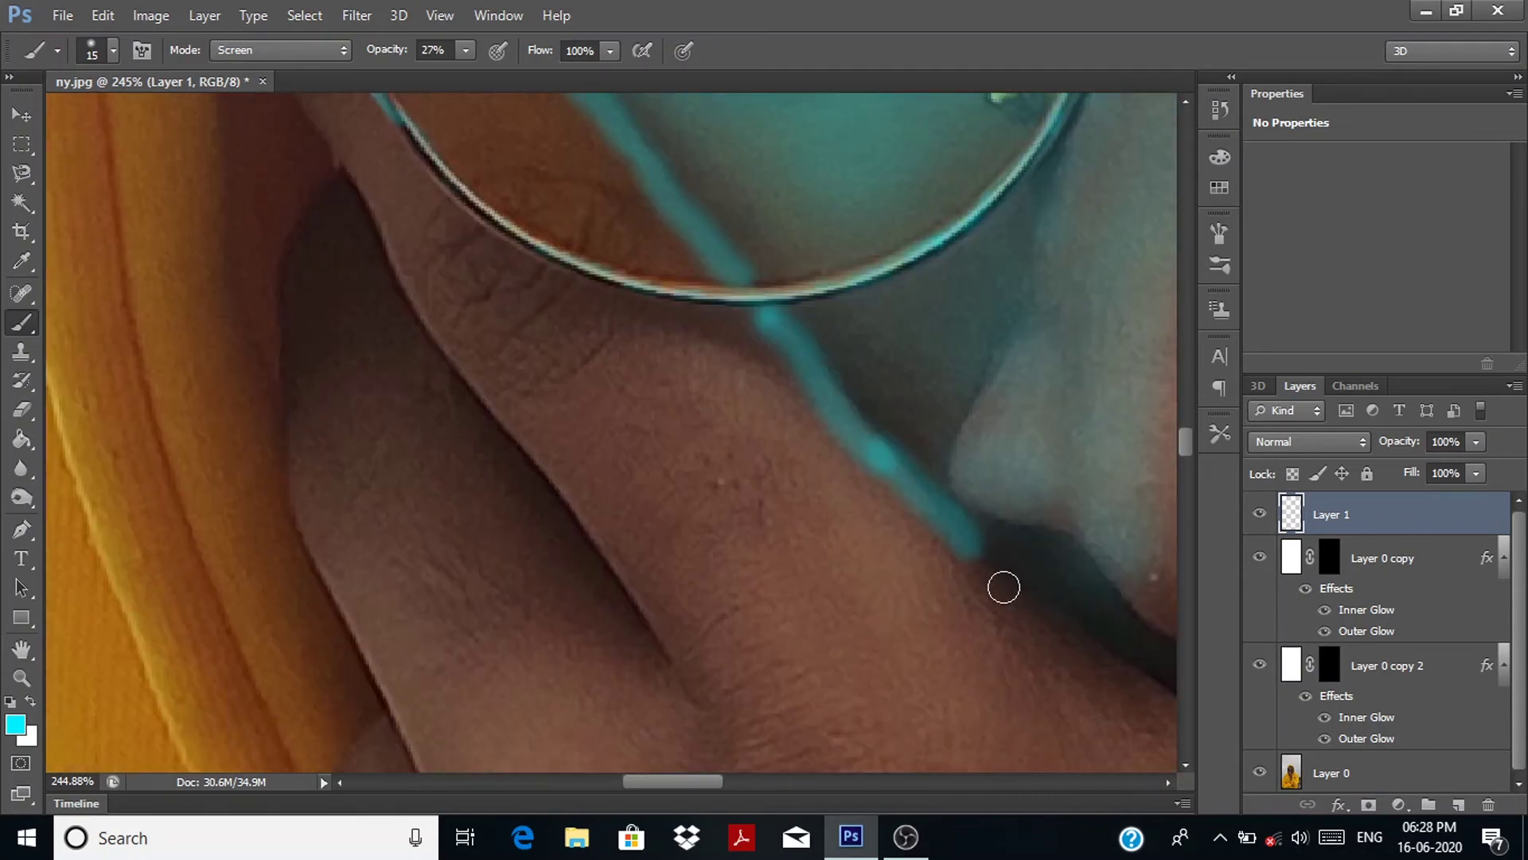
scroll(1004, 587, down, 5)
scroll(744, 281, up, 6)
drag(386, 51, 366, 52)
Step: Dab faint cyan light beside the glasses hinge, then shrink the brush further
scroll(884, 393, down, 4)
scroll(938, 604, right, 5)
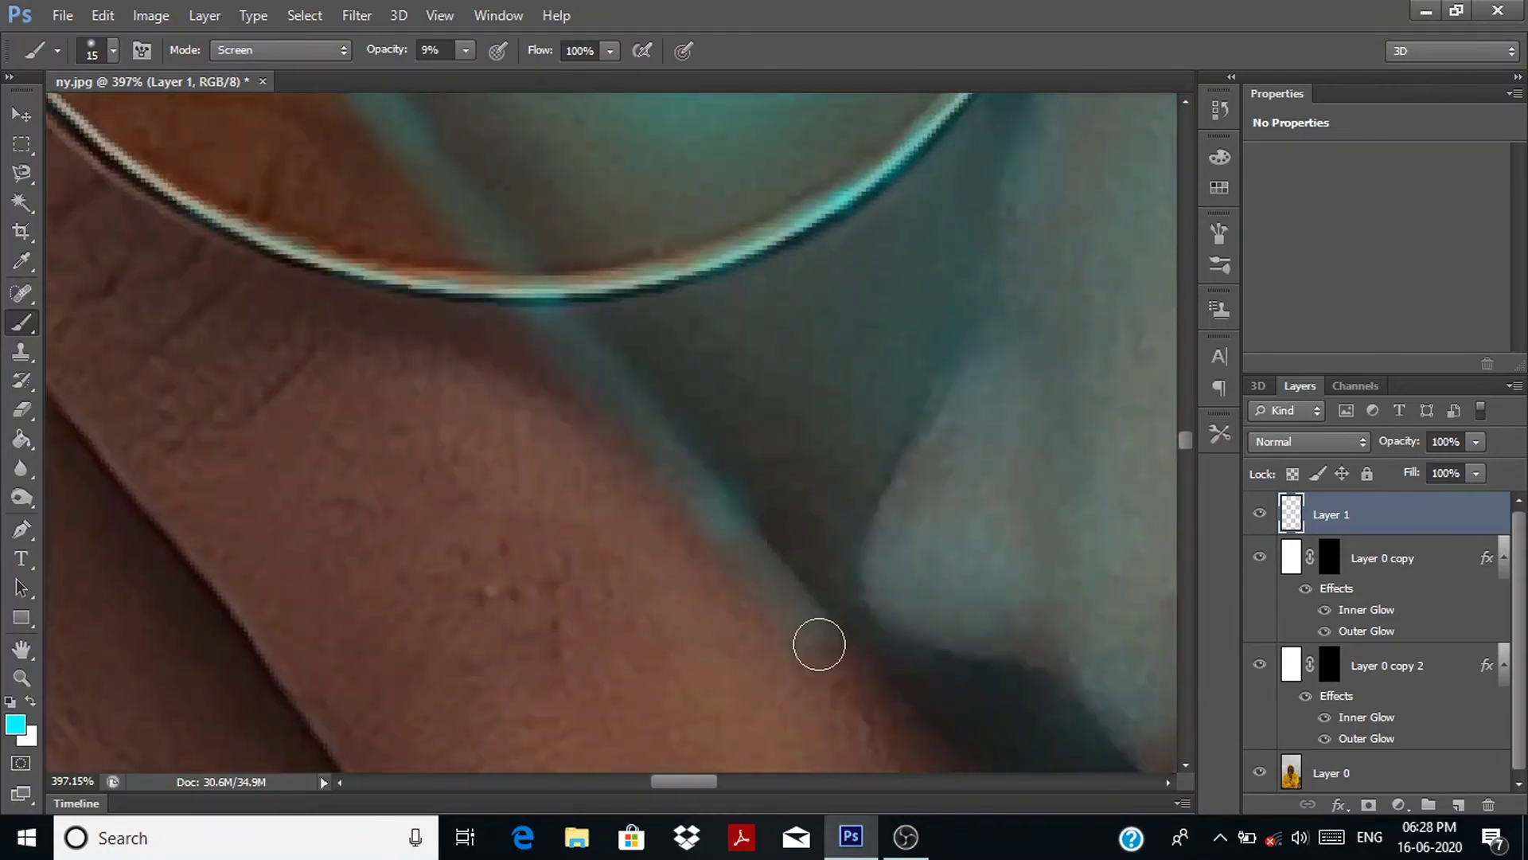
scroll(607, 433, up, 2)
scroll(607, 433, down, 5)
scroll(591, 225, up, 6)
drag(591, 226, 565, 198)
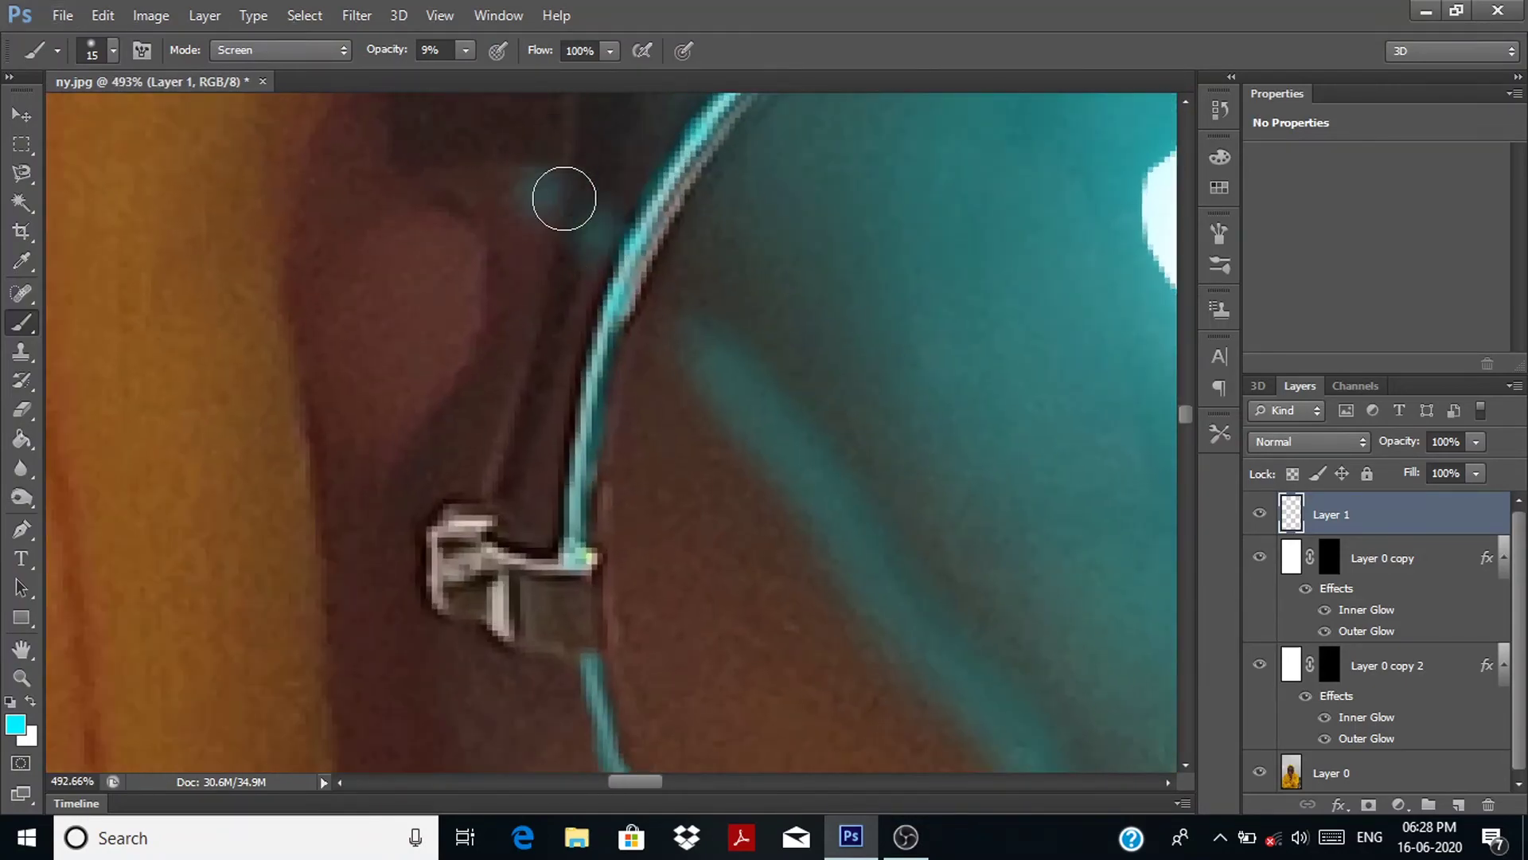
scroll(563, 239, down, 5)
scroll(837, 478, up, 6)
key(bracketleft)
key(bracketleft)
key(bracketleft)
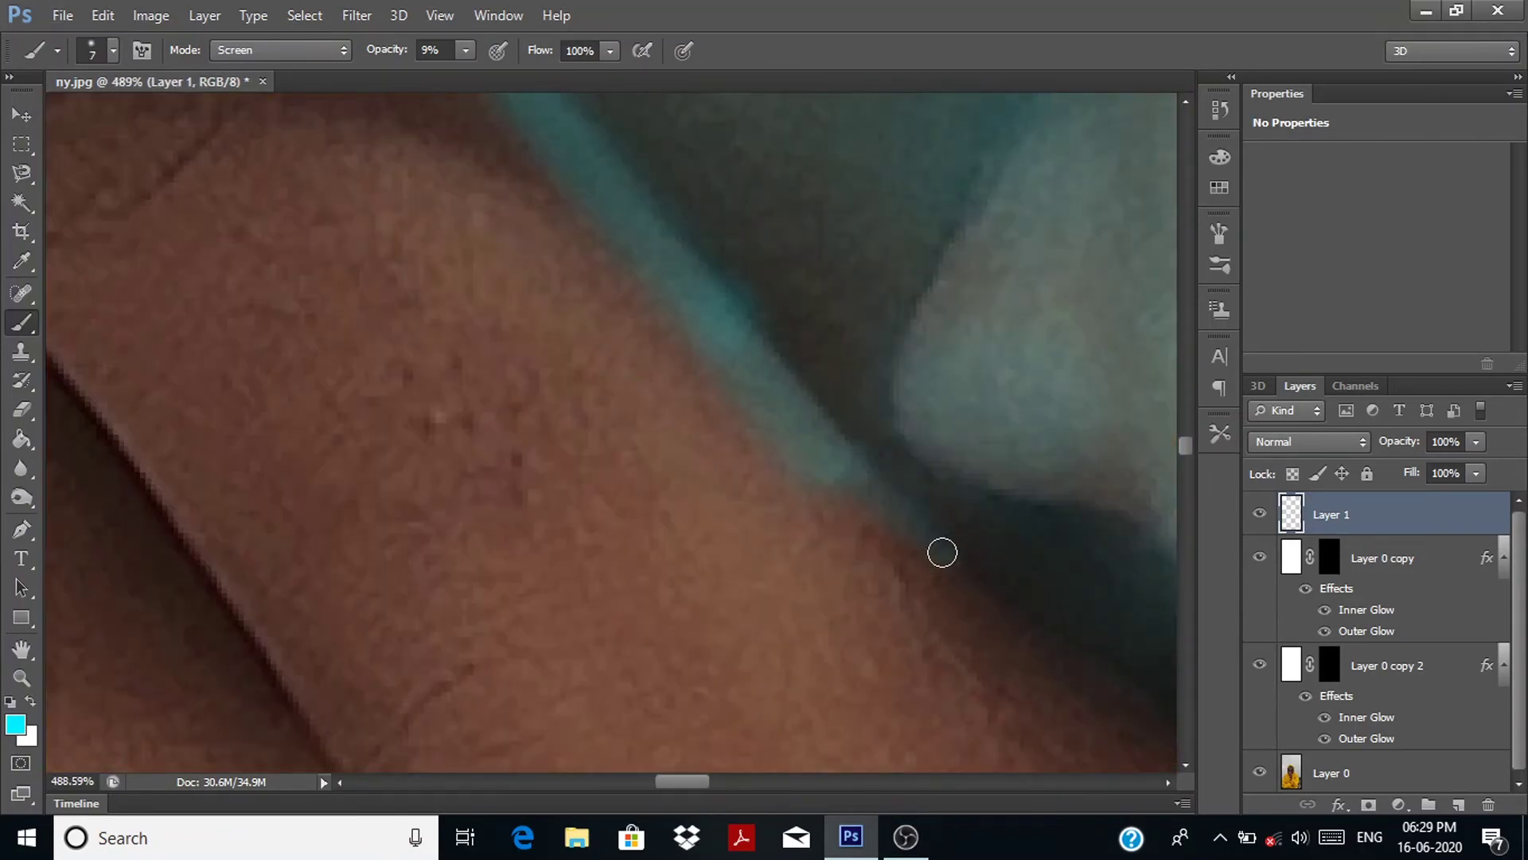
scroll(947, 540, down, 5)
scroll(700, 444, up, 6)
Step: Retune the brush: opacity 57%, then a broader brush at 20% for soft light
key(5)
key(7)
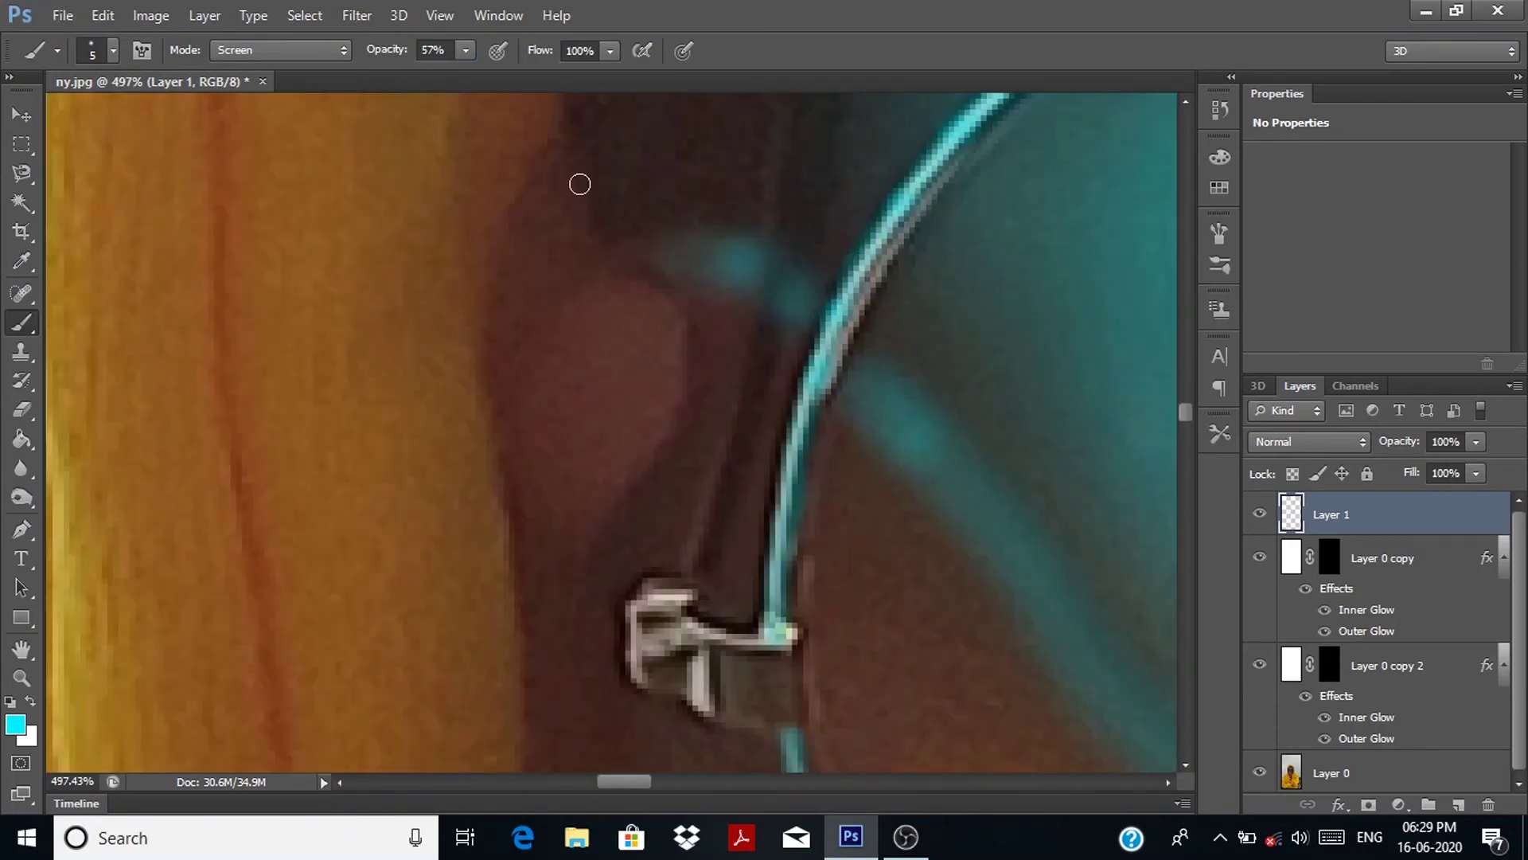
scroll(748, 352, down, 2)
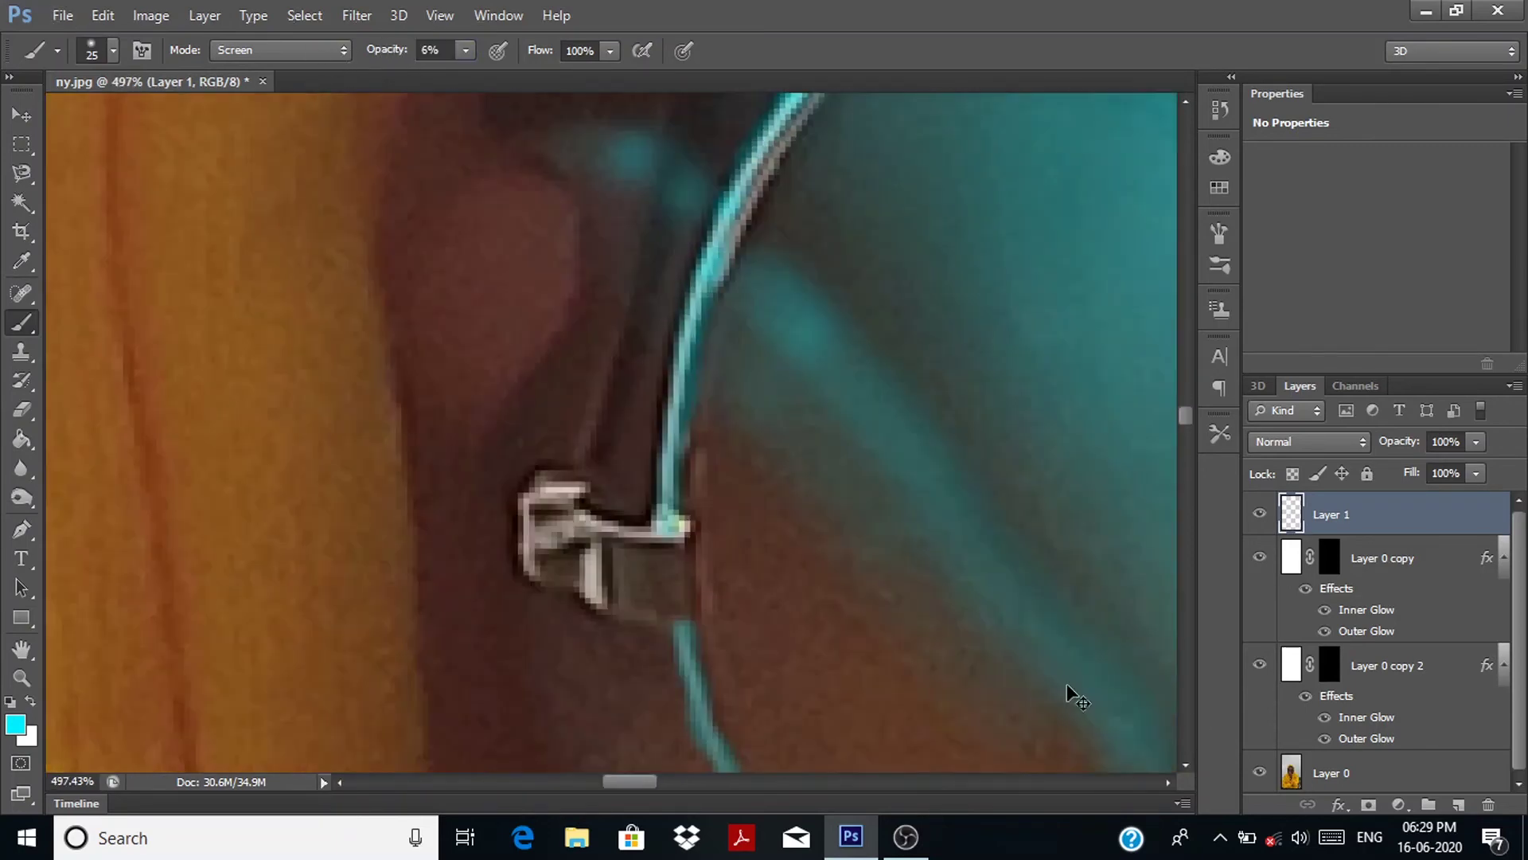
key(bracketleft)
key(bracketleft)
key(bracketleft)
scroll(722, 458, down, 3)
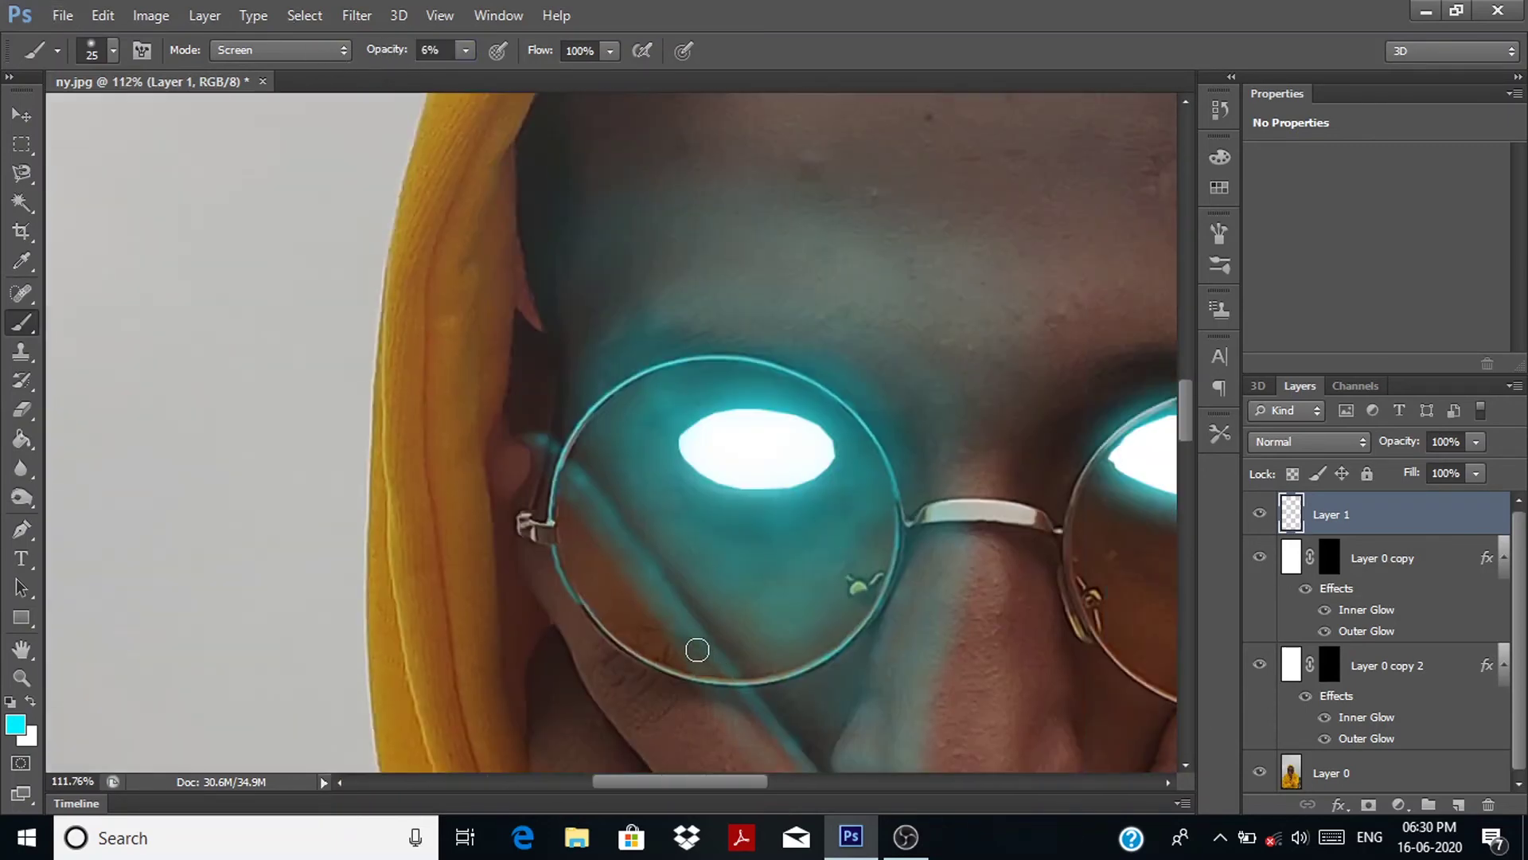
scroll(696, 648, up, 5)
scroll(890, 546, down, 3)
key(2)
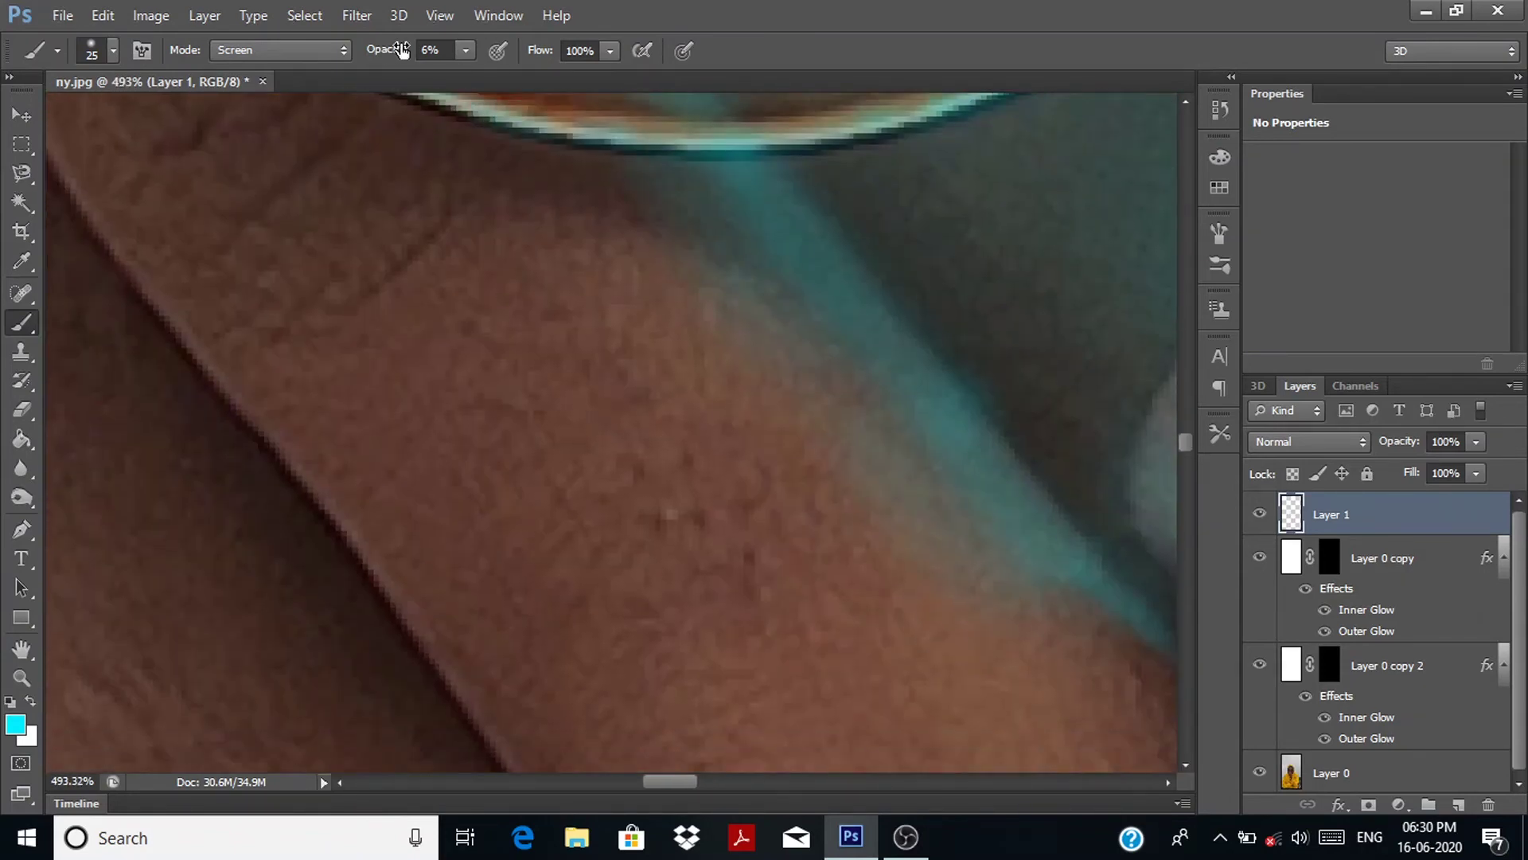
key(bracketright)
key(bracketright)
key(bracketright)
scroll(655, 385, down, 2)
scroll(656, 385, up, 3)
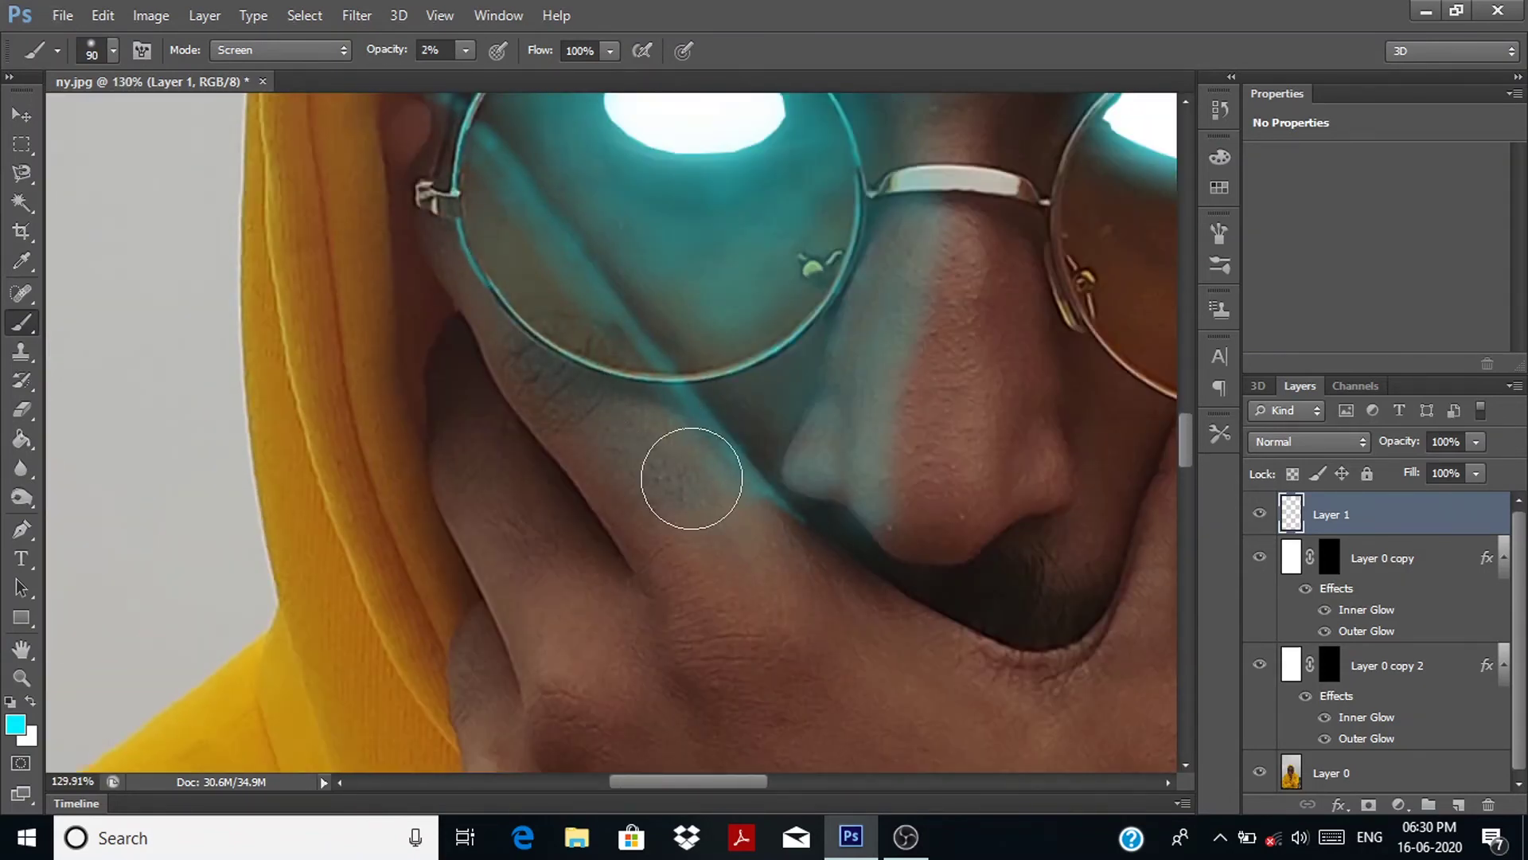
scroll(566, 353, down, 3)
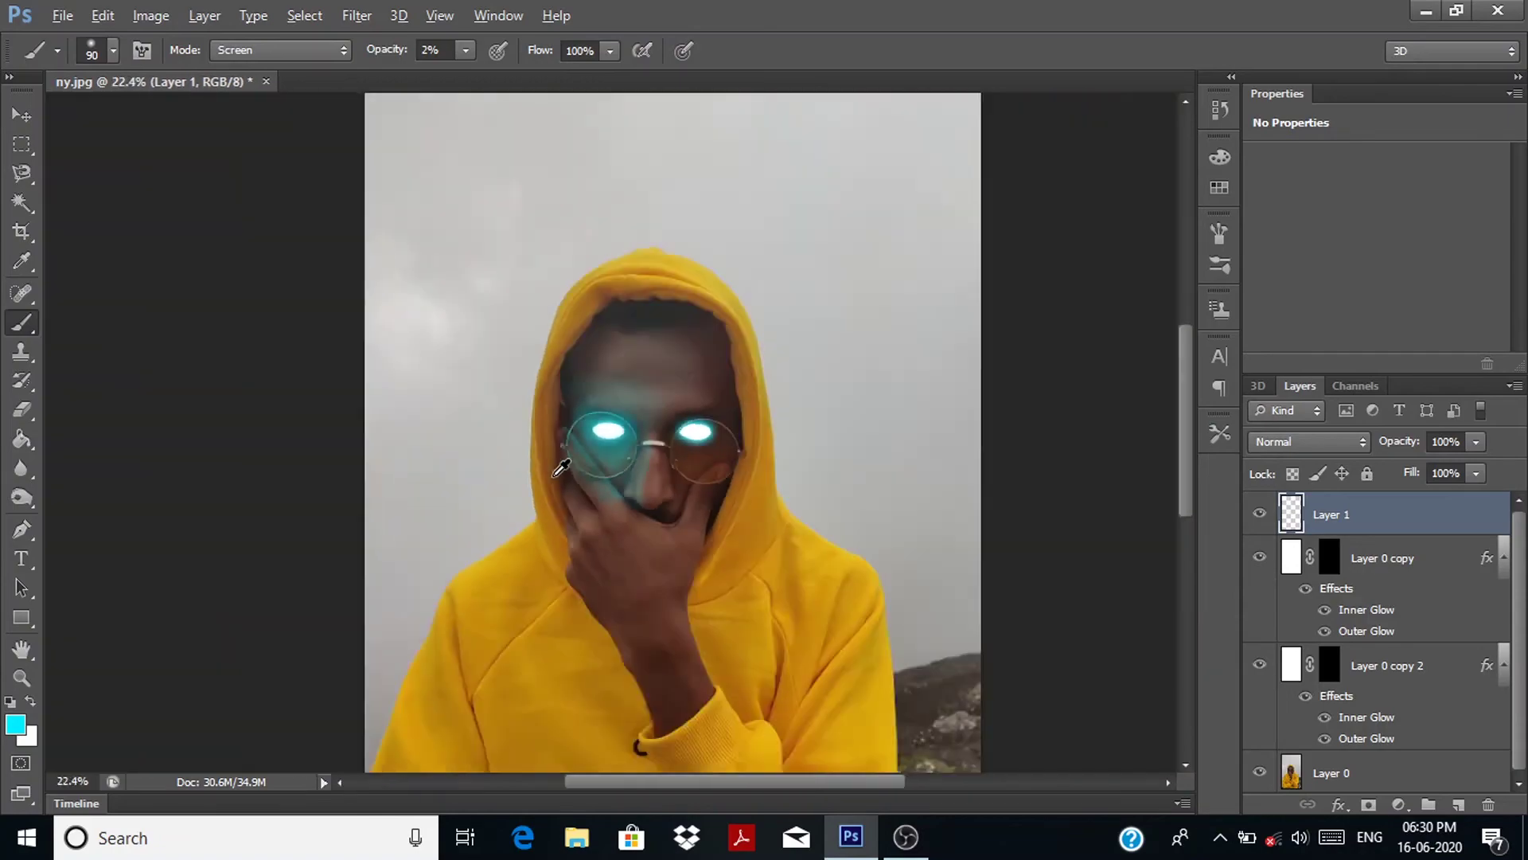
scroll(605, 318, up, 3)
scroll(307, 154, up, 3)
Step: With a thin brush at 14% opacity, paint a cyan light line down the cheek edge
key(bracketleft)
key(bracketleft)
key(bracketleft)
key(1)
key(4)
key(bracketleft)
key(bracketleft)
mouse_move(637, 356)
mouse_down()
mouse_move(849, 586)
mouse_move(819, 550)
mouse_up()
scroll(948, 645, down, 2)
scroll(711, 317, up, 3)
drag(696, 294, 763, 456)
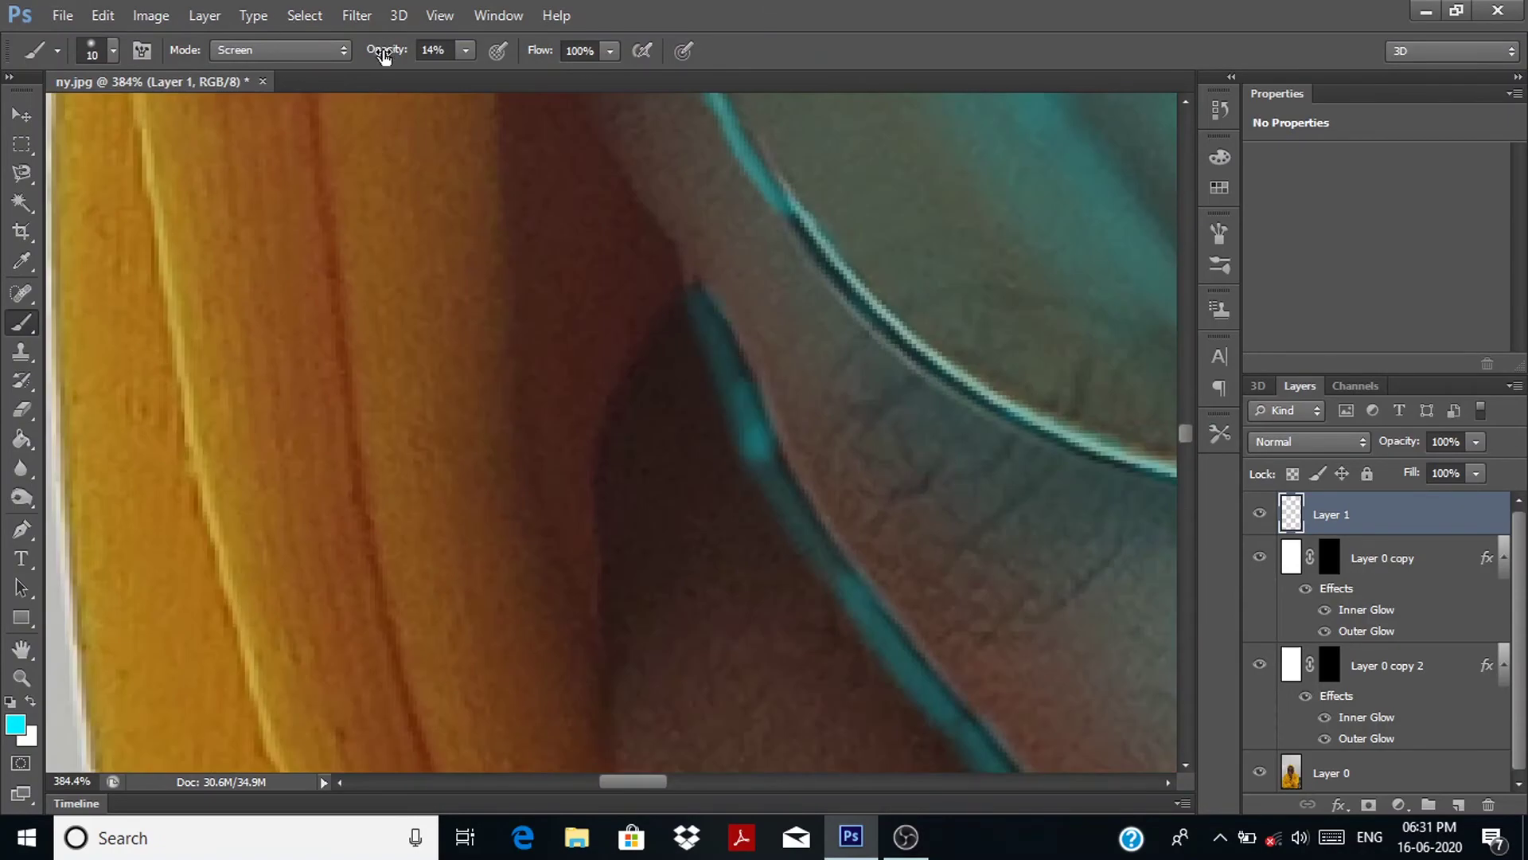
key(e)
scroll(709, 470, down, 1)
scroll(894, 699, down, 2)
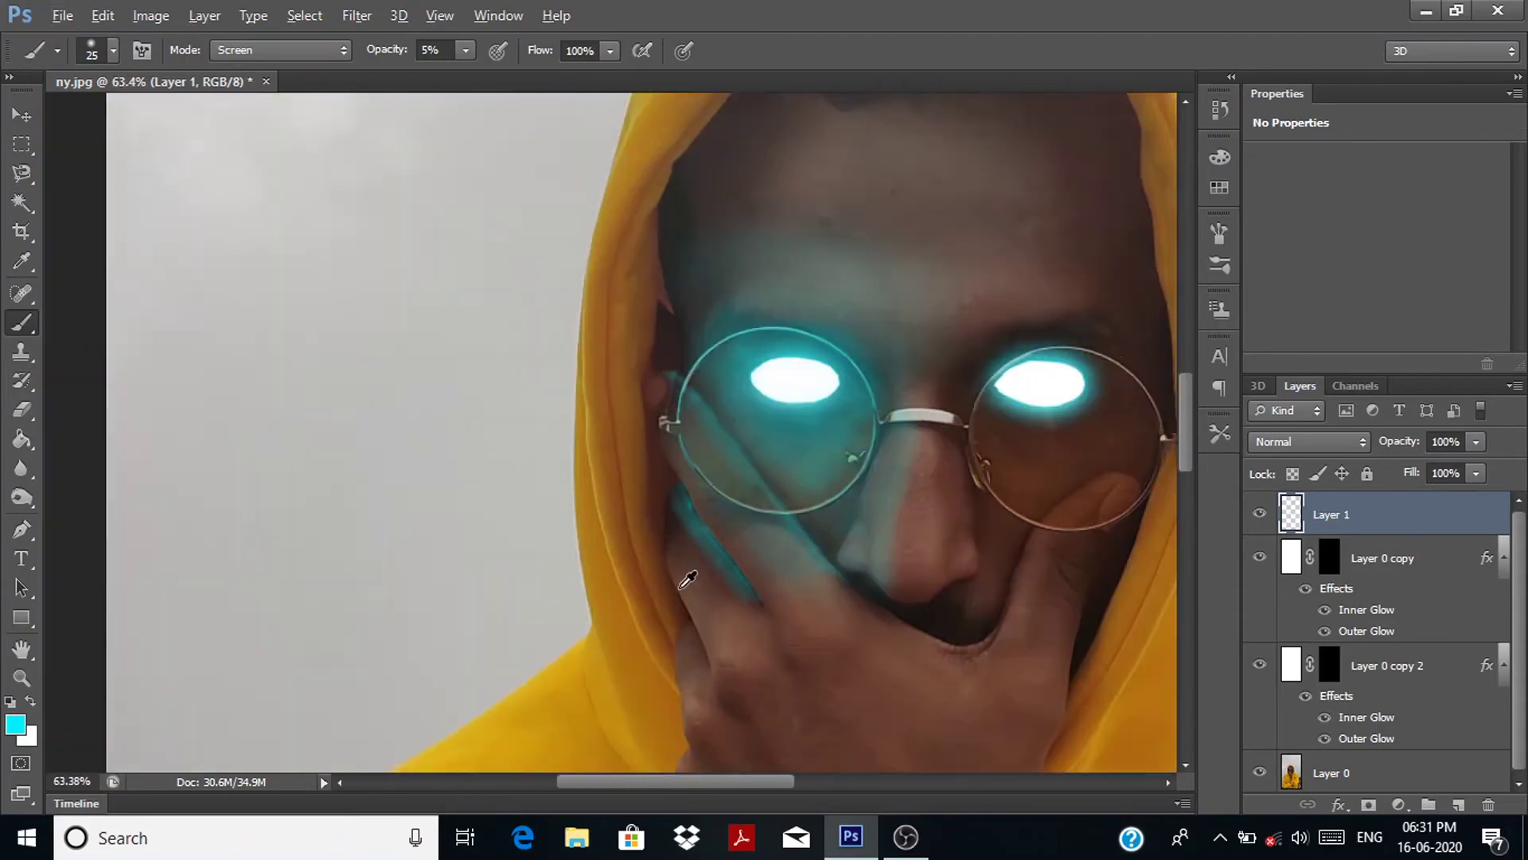
scroll(62, 408, up, 2)
scroll(751, 488, down, 3)
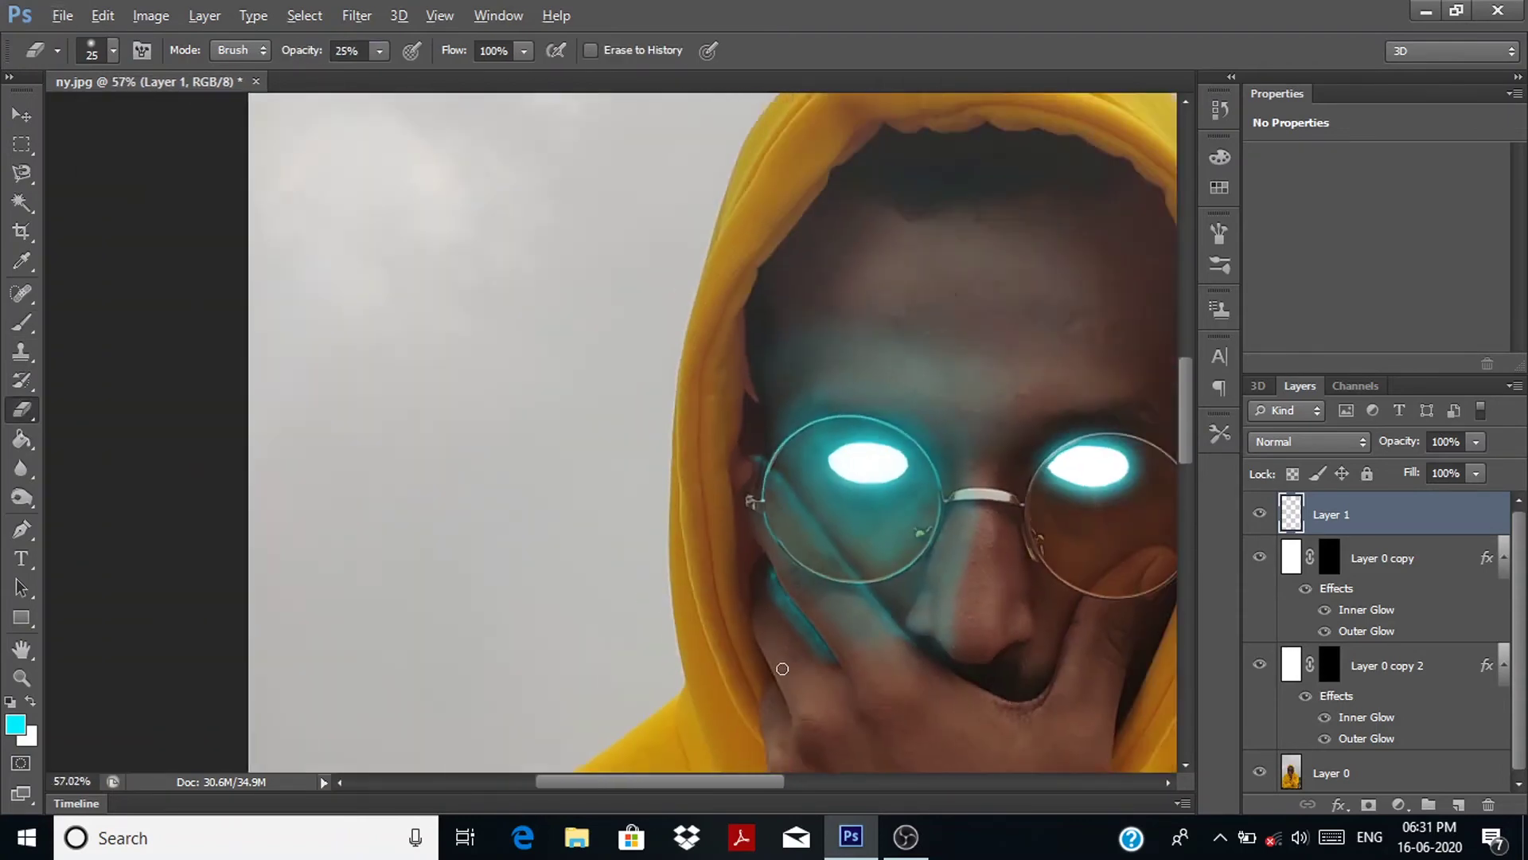
scroll(762, 433, up, 2)
scroll(805, 680, down, 2)
scroll(805, 679, down, 3)
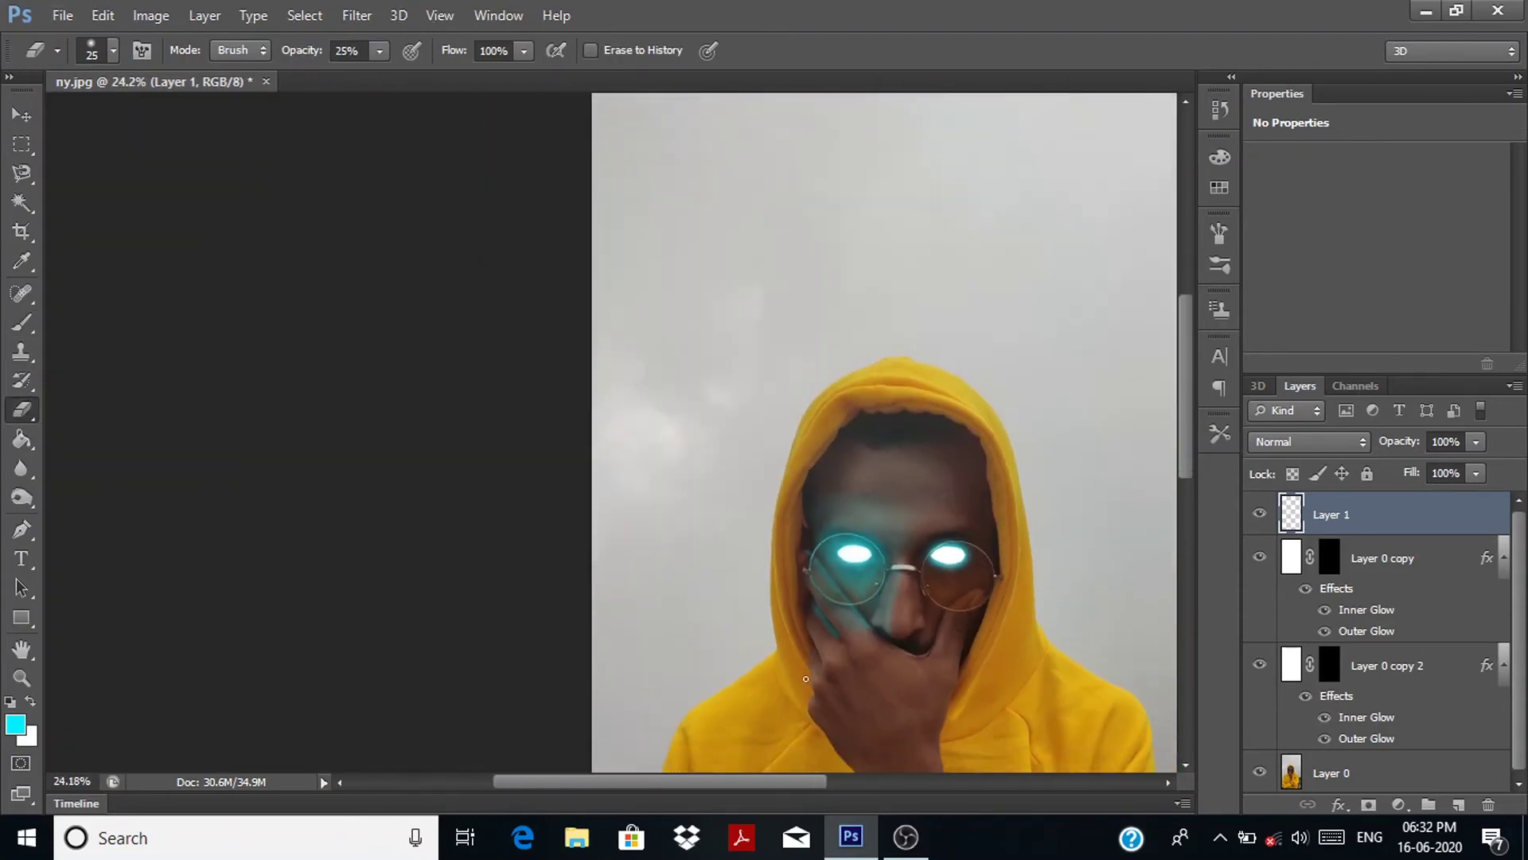
scroll(806, 665, down, 1)
scroll(879, 678, up, 2)
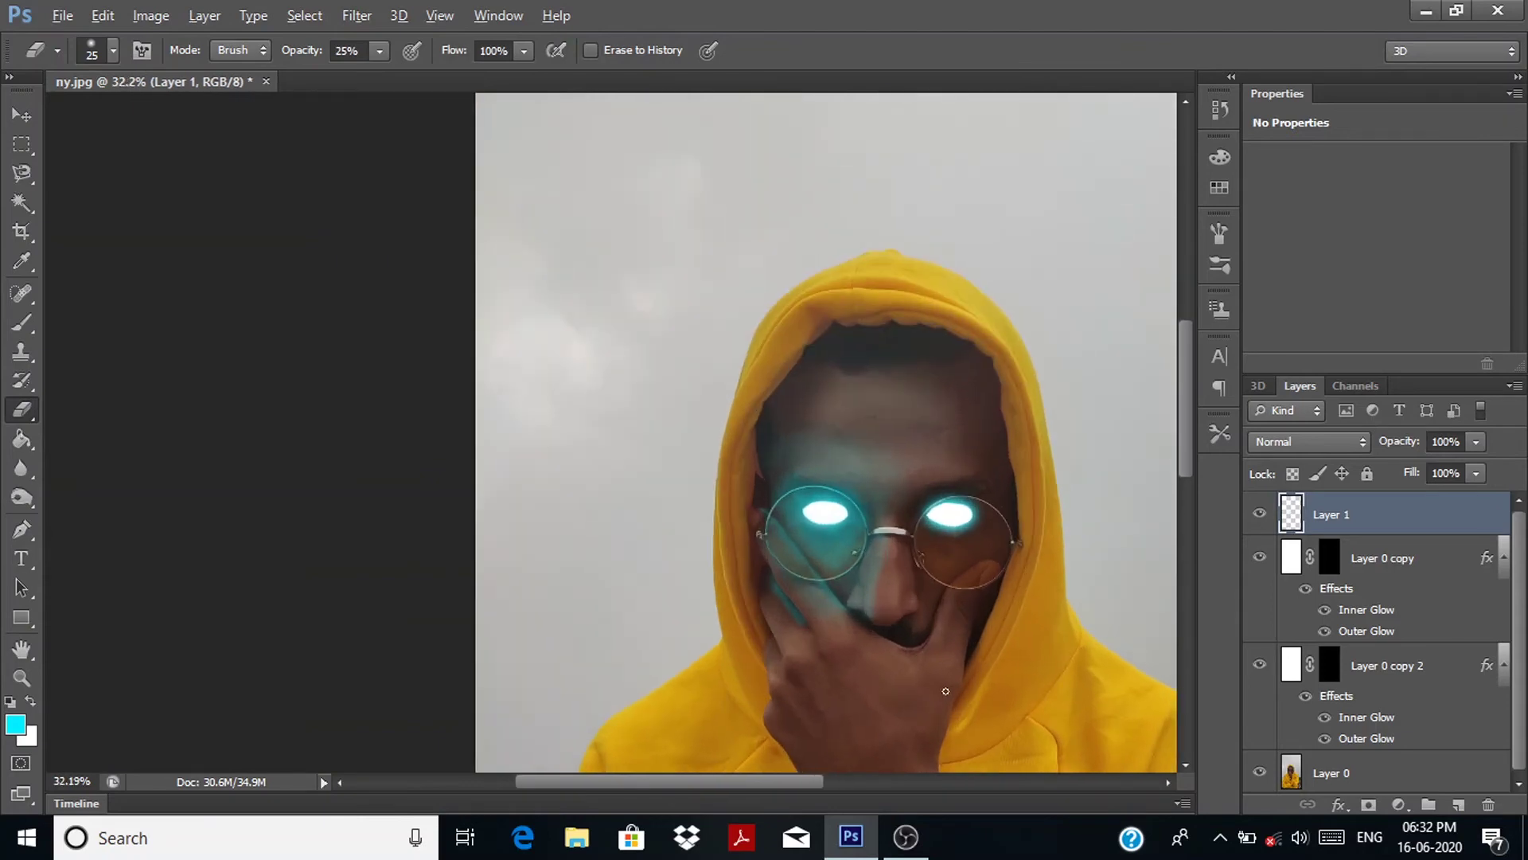
scroll(924, 652, up, 2)
scroll(807, 646, down, 1)
scroll(764, 656, down, 2)
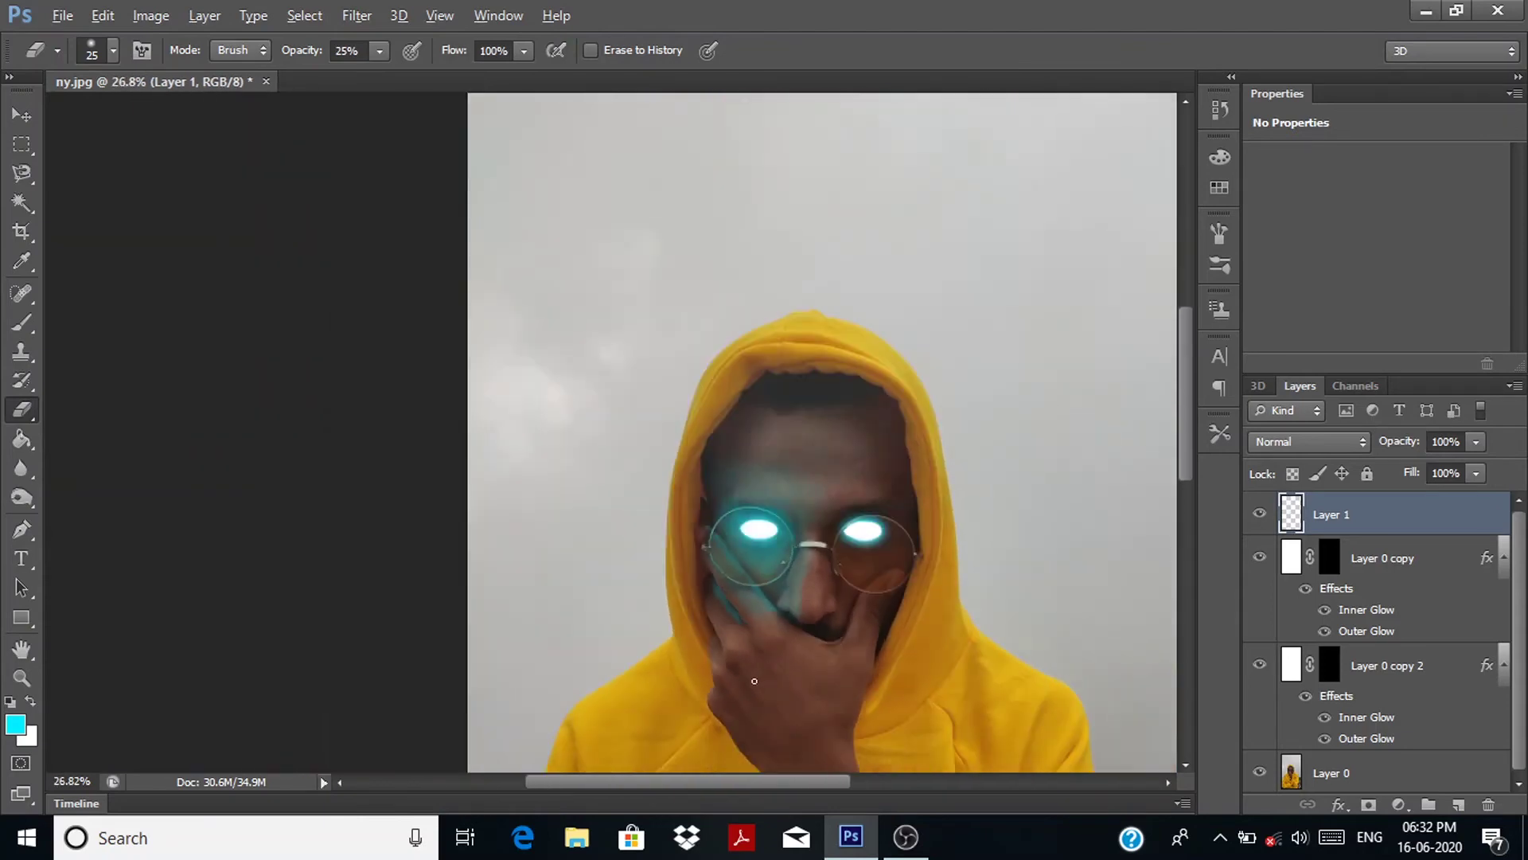
scroll(726, 667, down, 1)
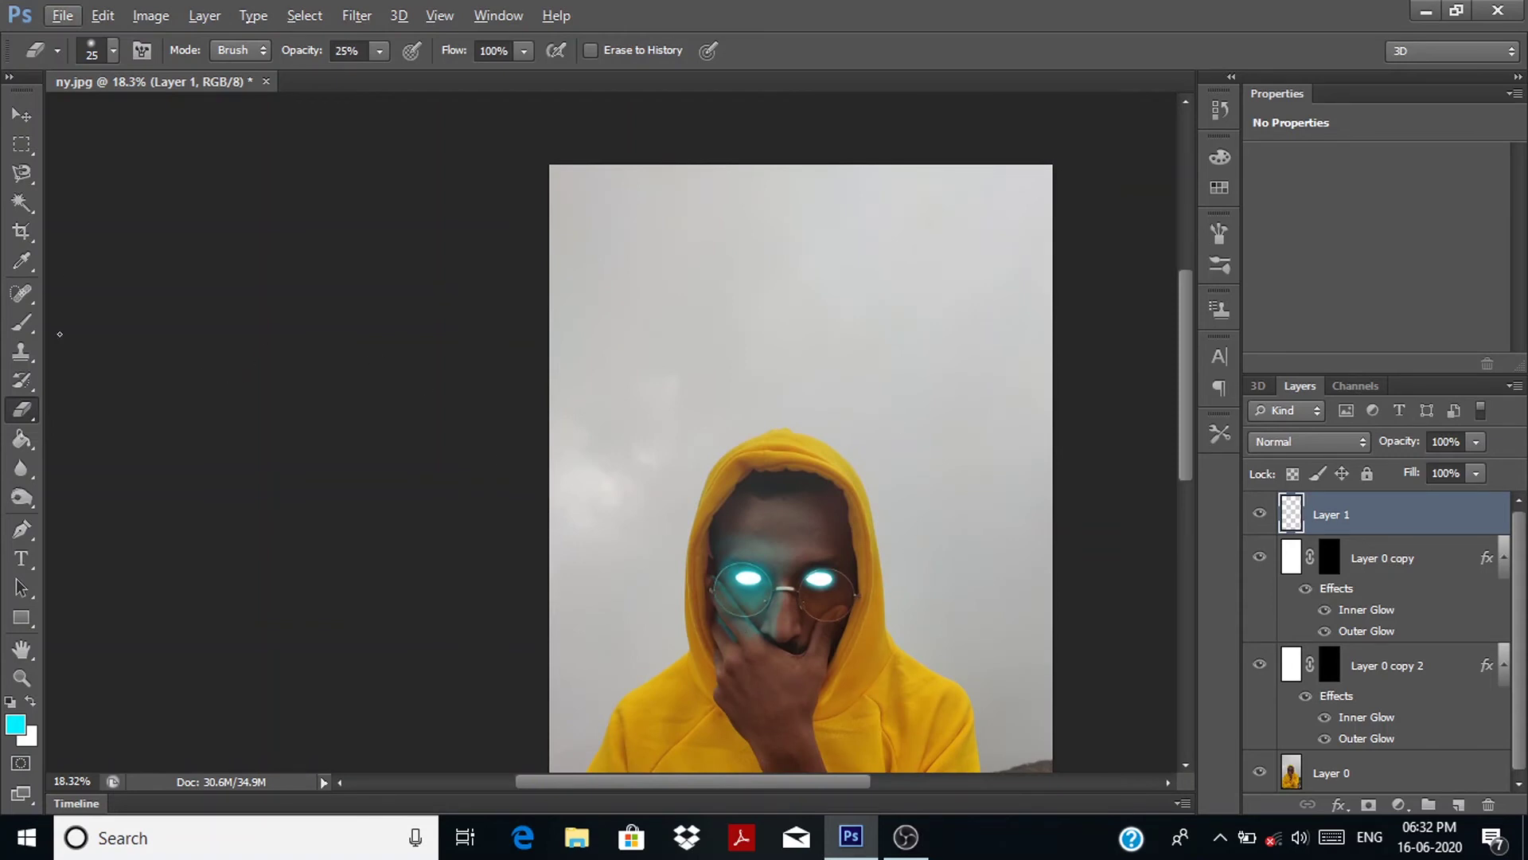
scroll(623, 554, down, 1)
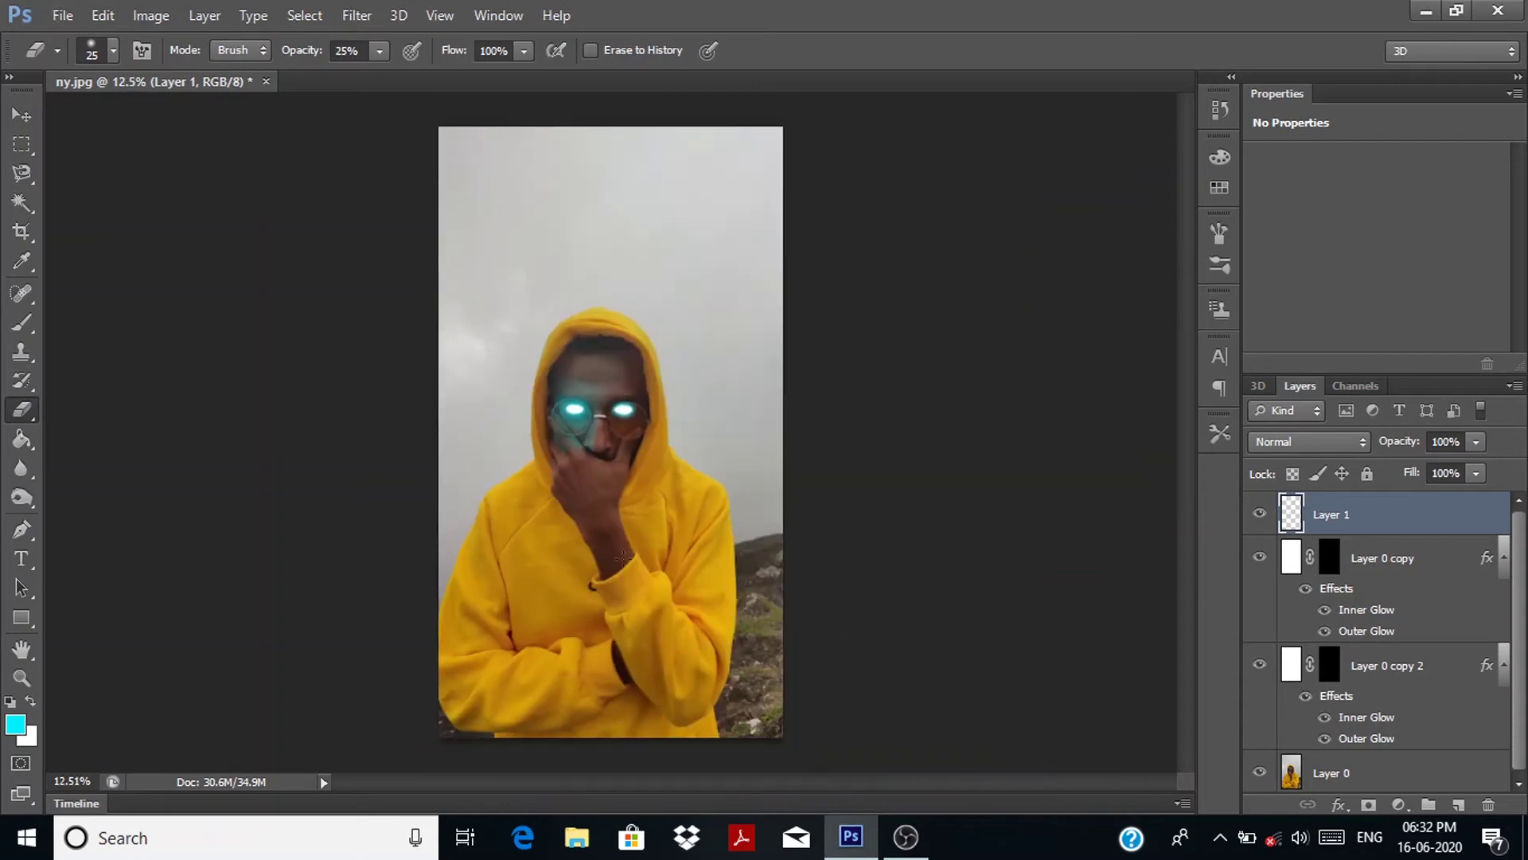
Step: Add a new empty Layer 2 and return to the Brush for more glow
click(1461, 805)
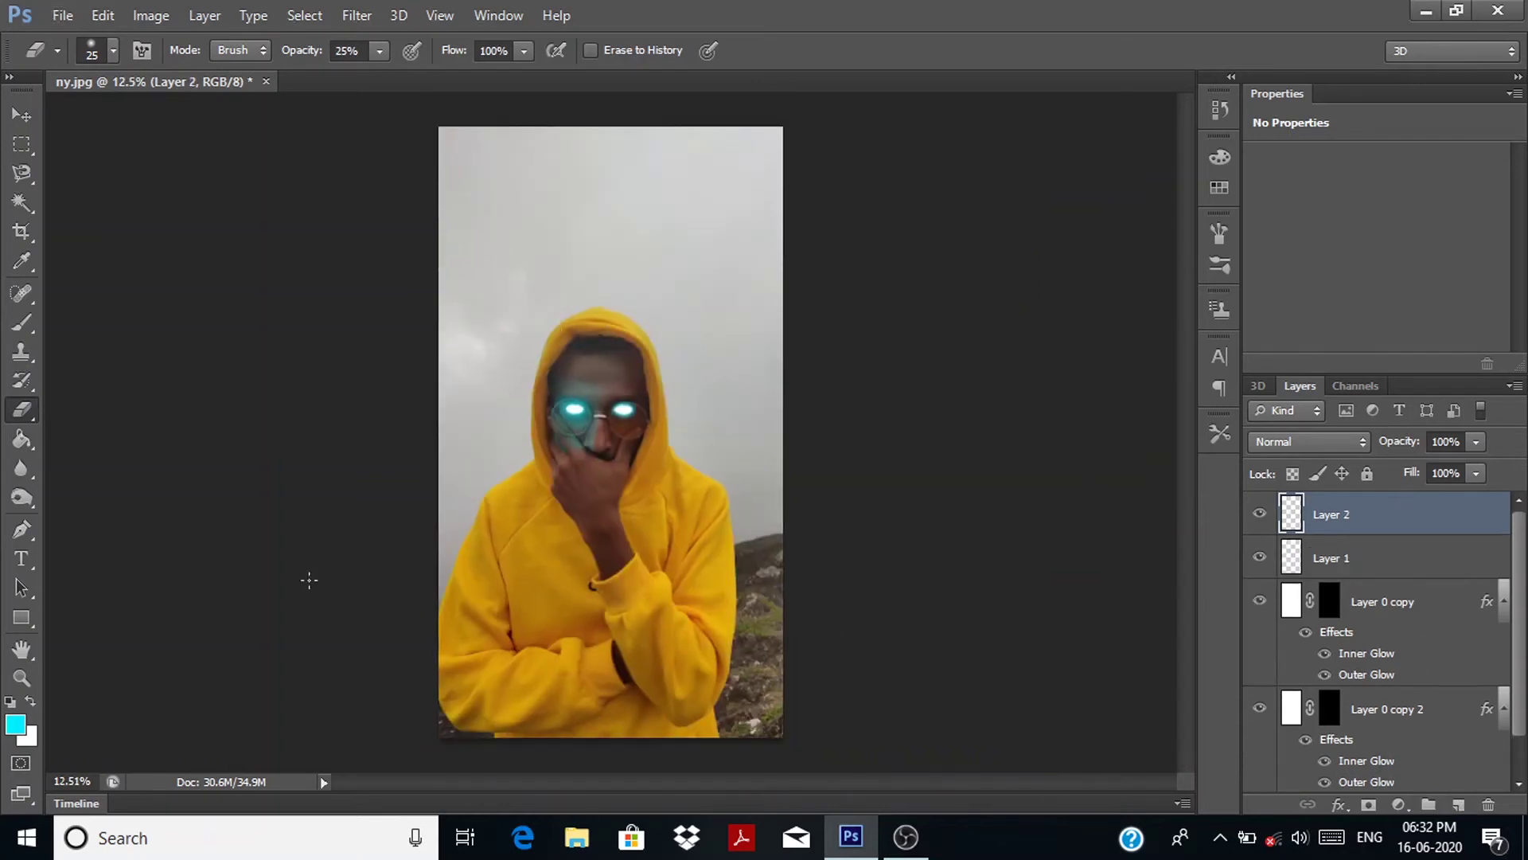
click(21, 322)
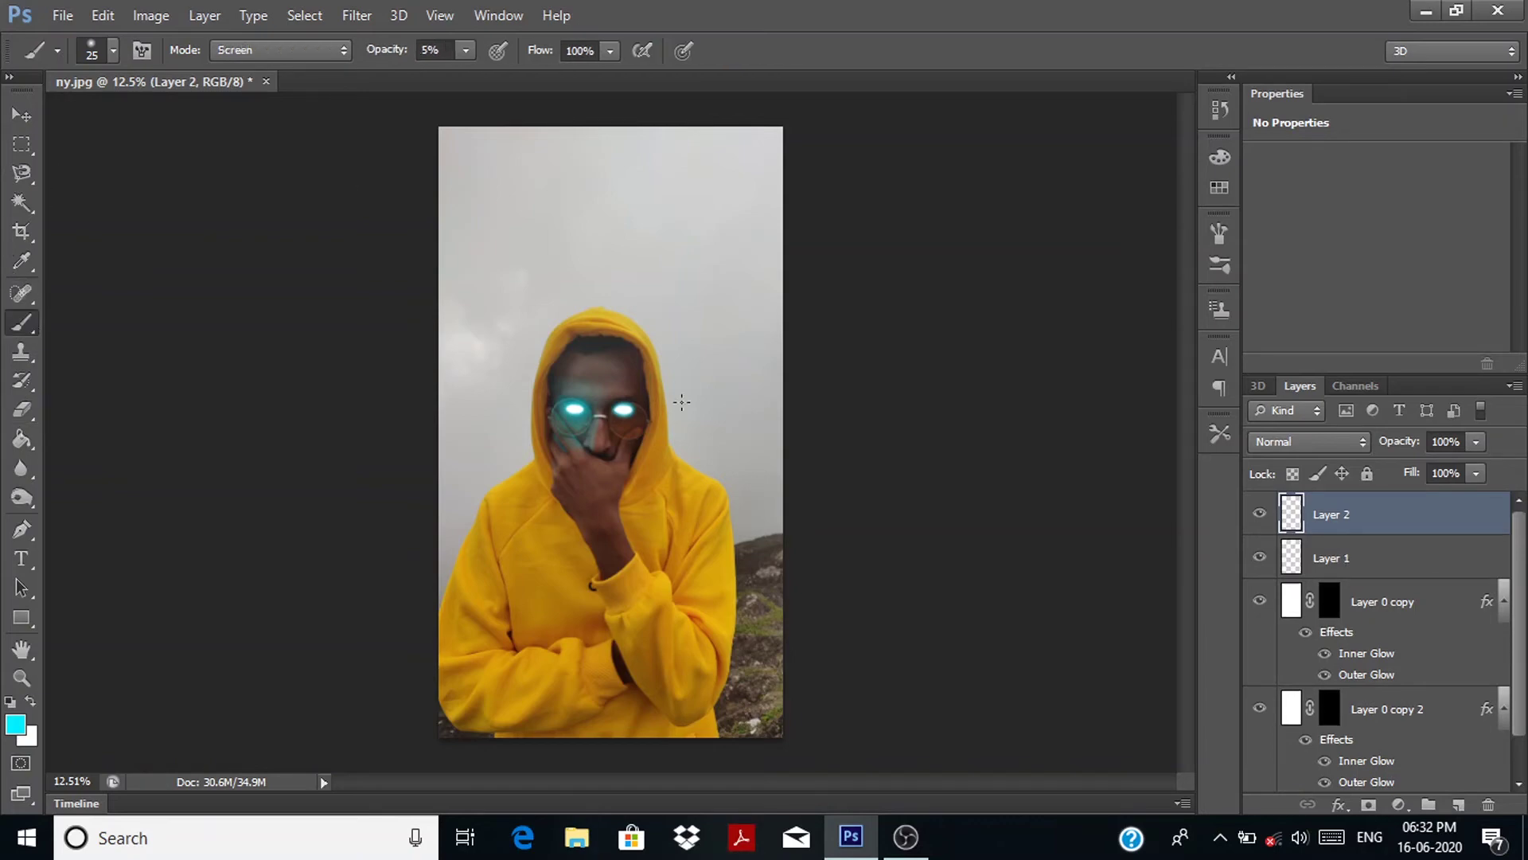
scroll(680, 434, up, 2)
scroll(677, 440, up, 3)
scroll(676, 440, up, 2)
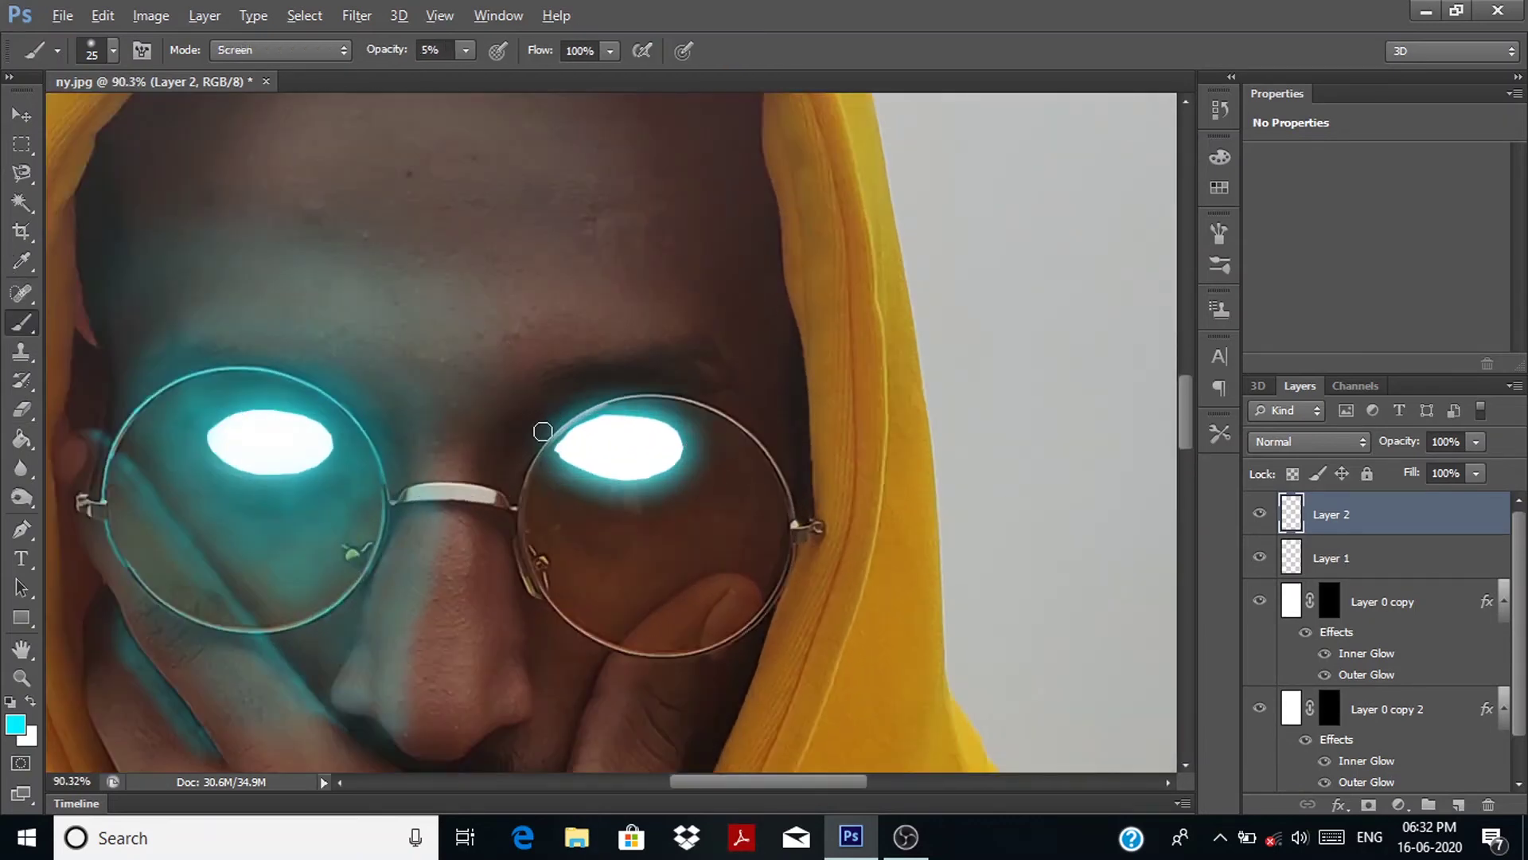
scroll(618, 437, up, 1)
scroll(622, 539, up, 2)
scroll(621, 539, up, 2)
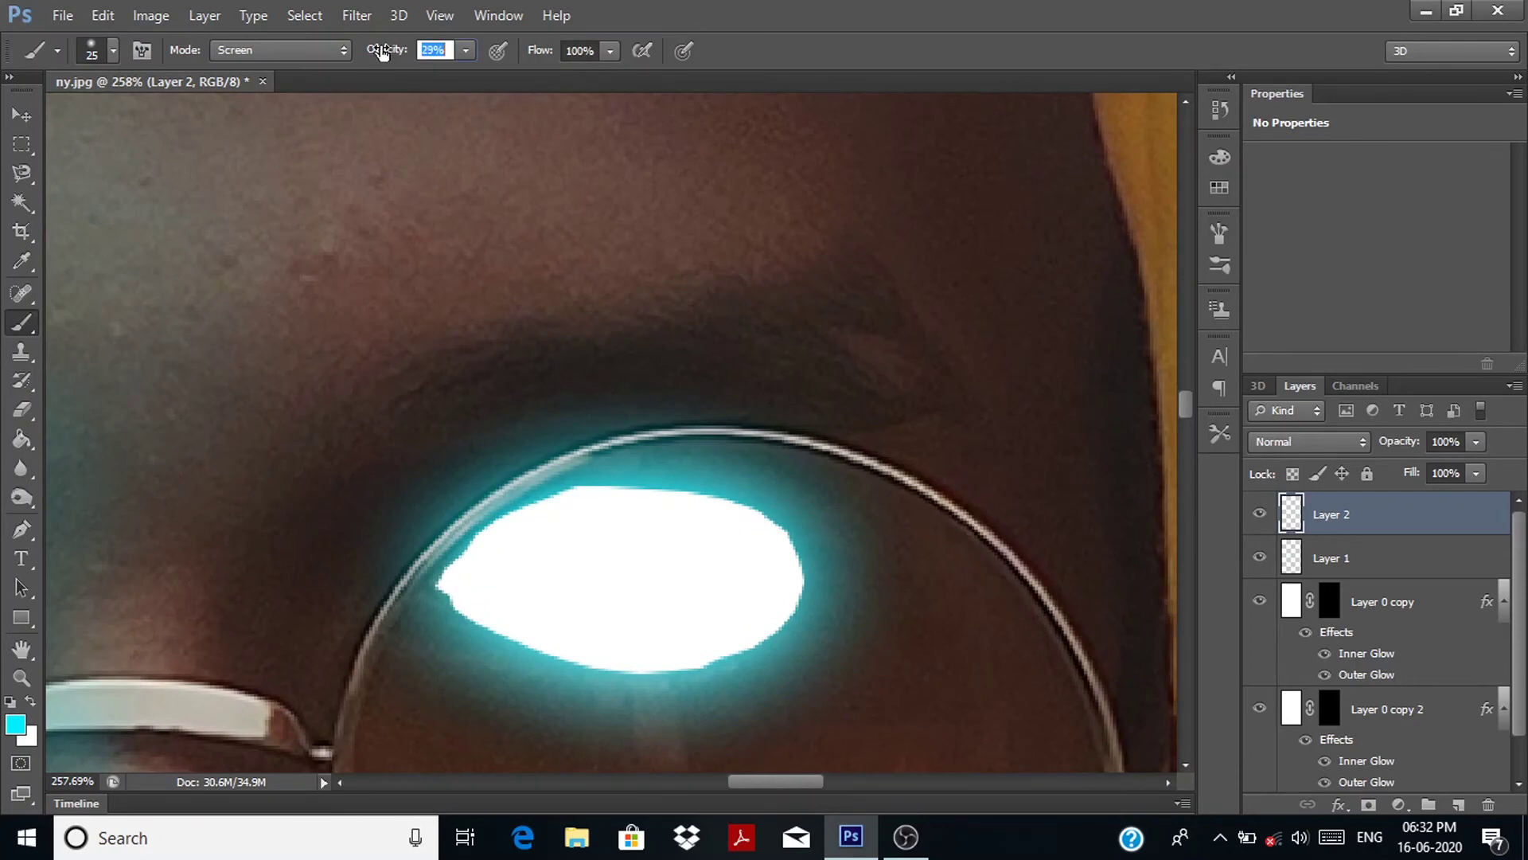
Step: Lower the brush opacity to 13% and enlarge the brush
key(1)
key(3)
key(bracketright)
key(bracketright)
key(bracketright)
scroll(524, 544, down, 3)
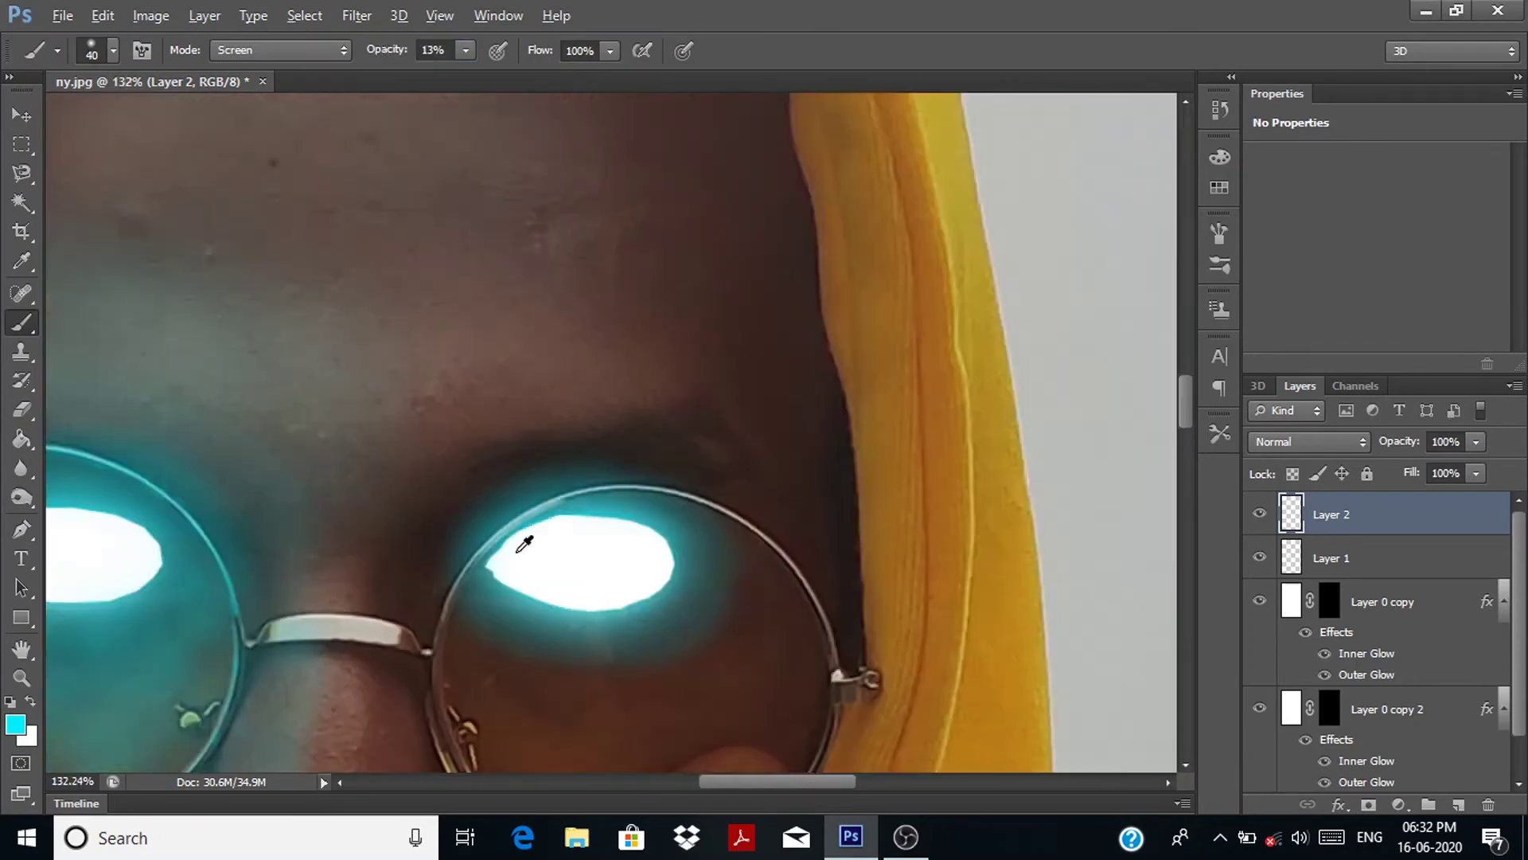
scroll(525, 544, down, 5)
scroll(440, 631, up, 5)
scroll(440, 631, down, 5)
scroll(548, 659, up, 6)
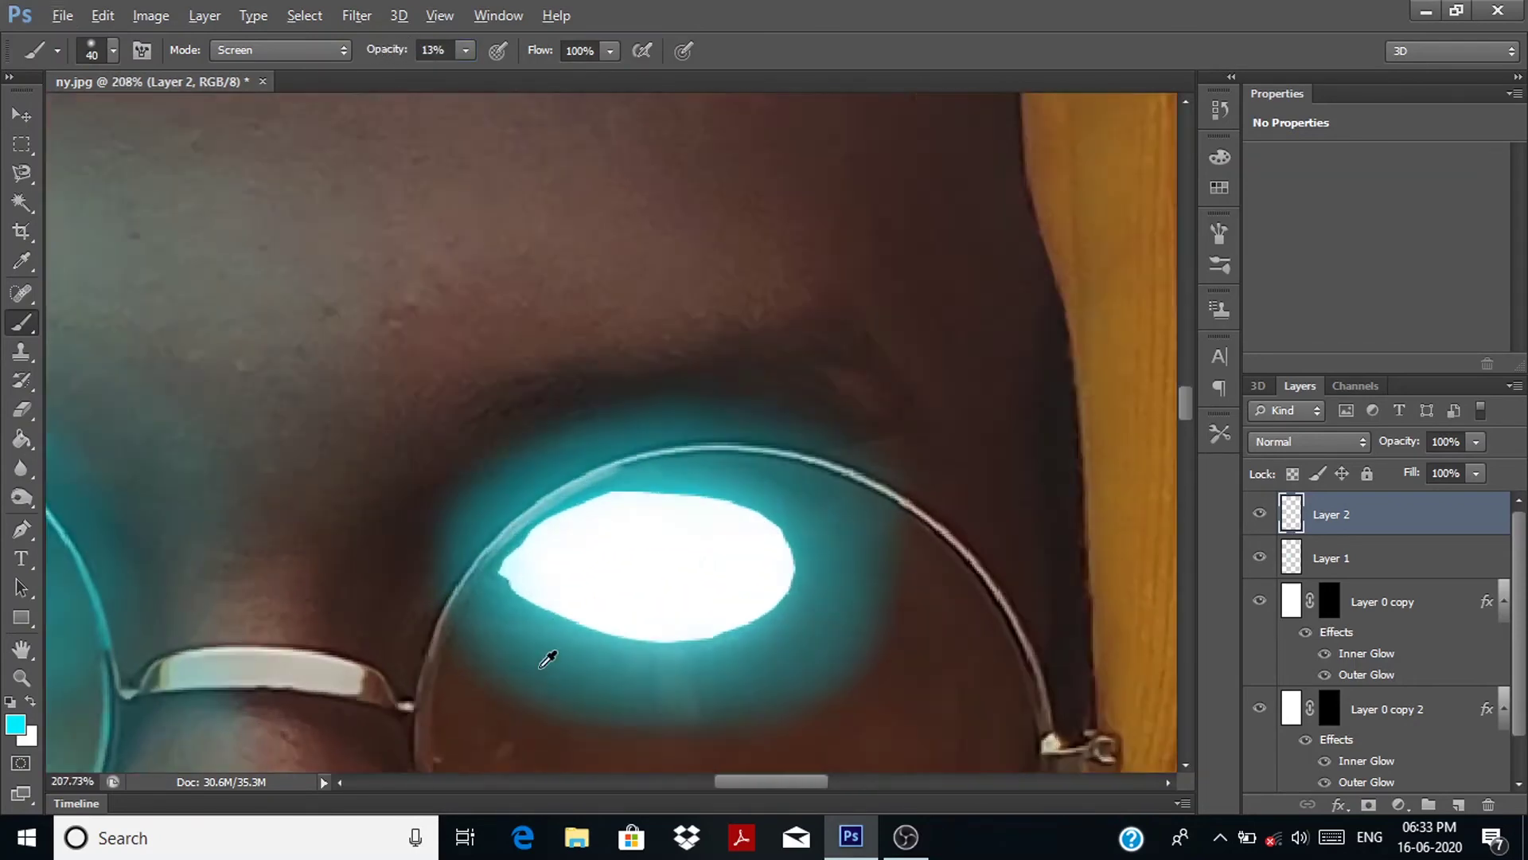
scroll(548, 660, down, 2)
Step: At 5% opacity, reduced flow and a wide brush, paint a faint teal glow across the brow
key(0)
key(5)
key(shift+7)
key(shift+1)
key(bracketright)
key(bracketright)
key(bracketright)
scroll(835, 569, down, 2)
scroll(938, 382, up, 2)
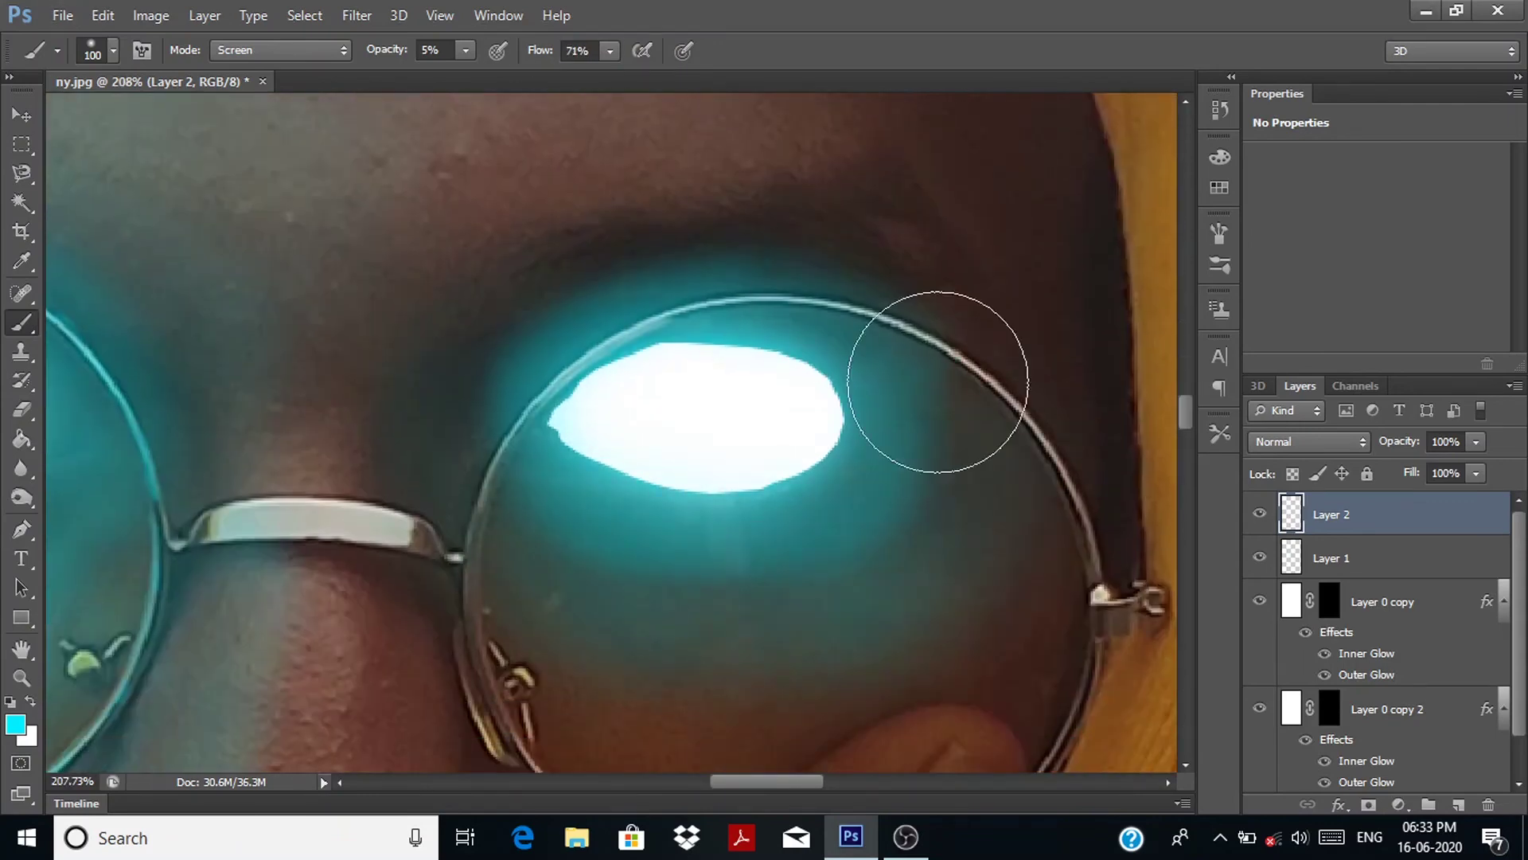
drag(982, 314, 461, 266)
Step: Tidy excess glow with a smaller Eraser at 32% strength, then return to the Brush
key(bracketleft)
key(bracketleft)
scroll(745, 429, down, 1)
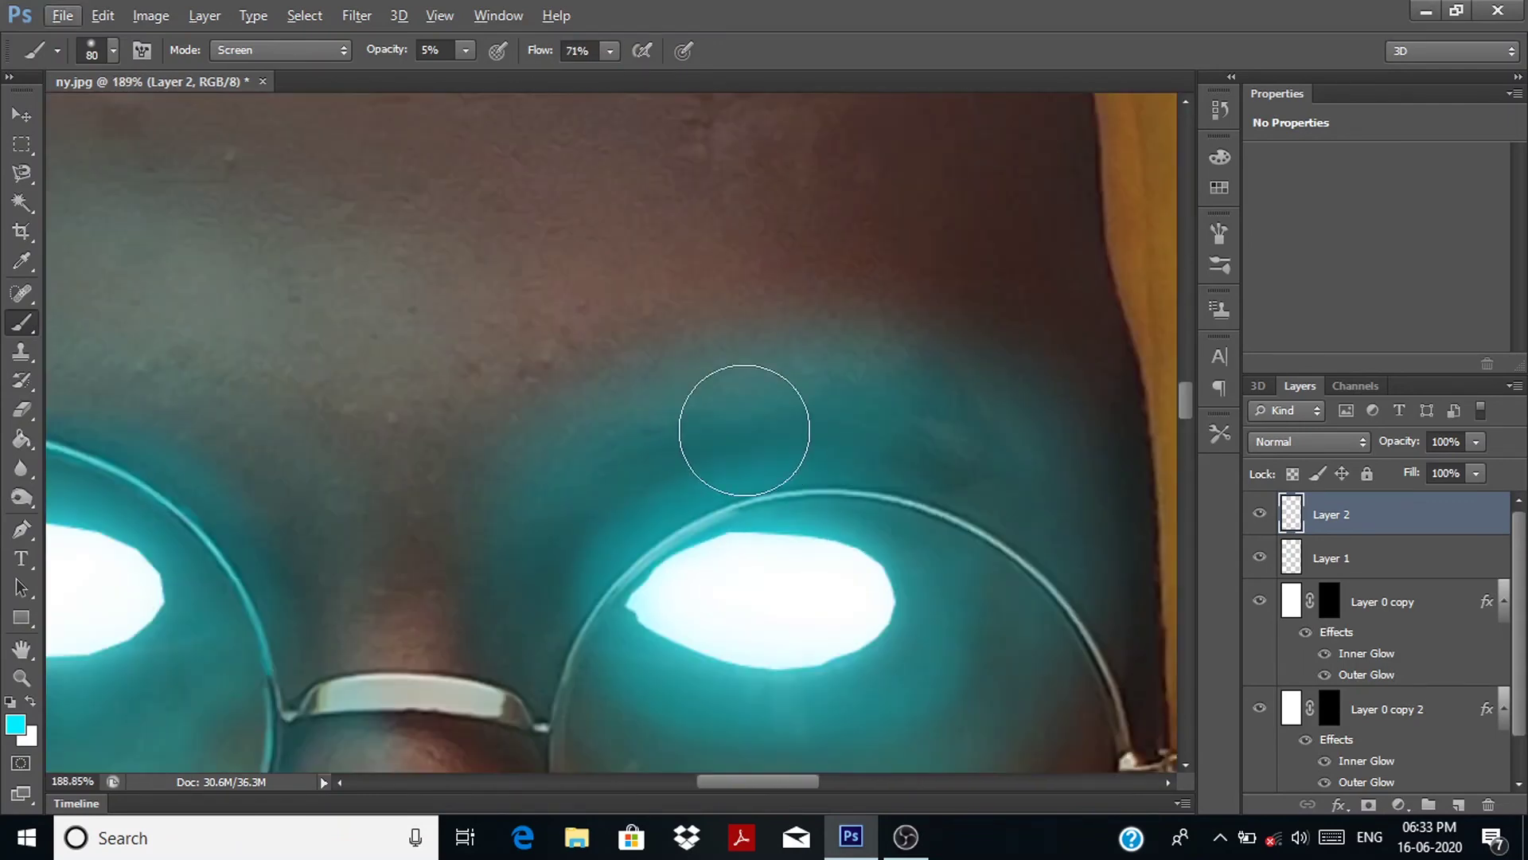
key(bracketleft)
key(bracketleft)
key(bracketleft)
scroll(734, 607, down, 2)
scroll(740, 594, down, 3)
scroll(750, 633, down, 5)
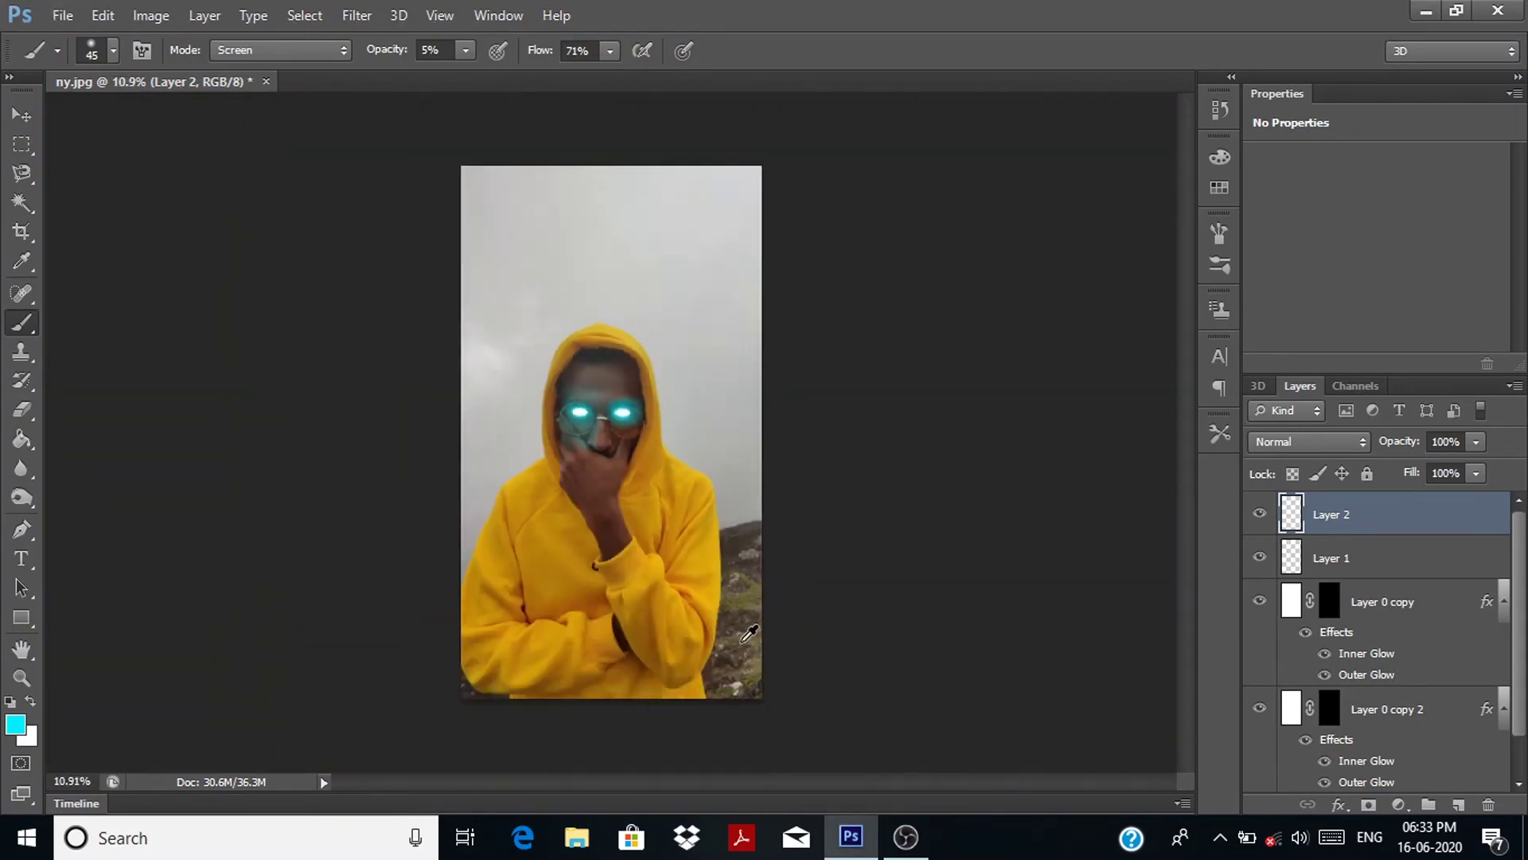
scroll(623, 412, up, 7)
scroll(597, 434, up, 2)
key(e)
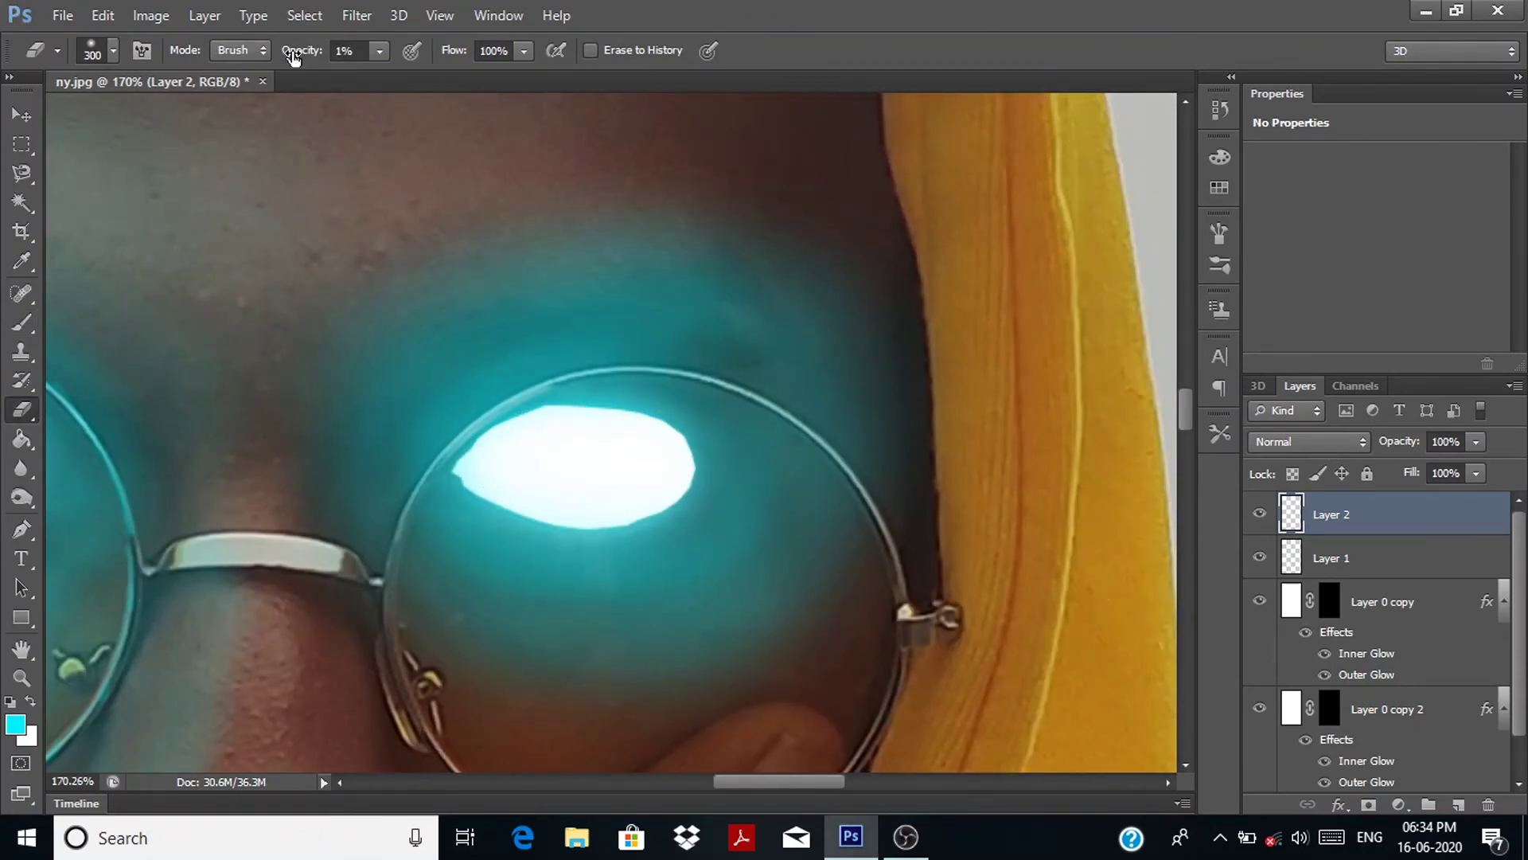
scroll(614, 313, down, 5)
key(3)
key(2)
key(bracketleft)
key(bracketleft)
key(bracketleft)
key(bracketleft)
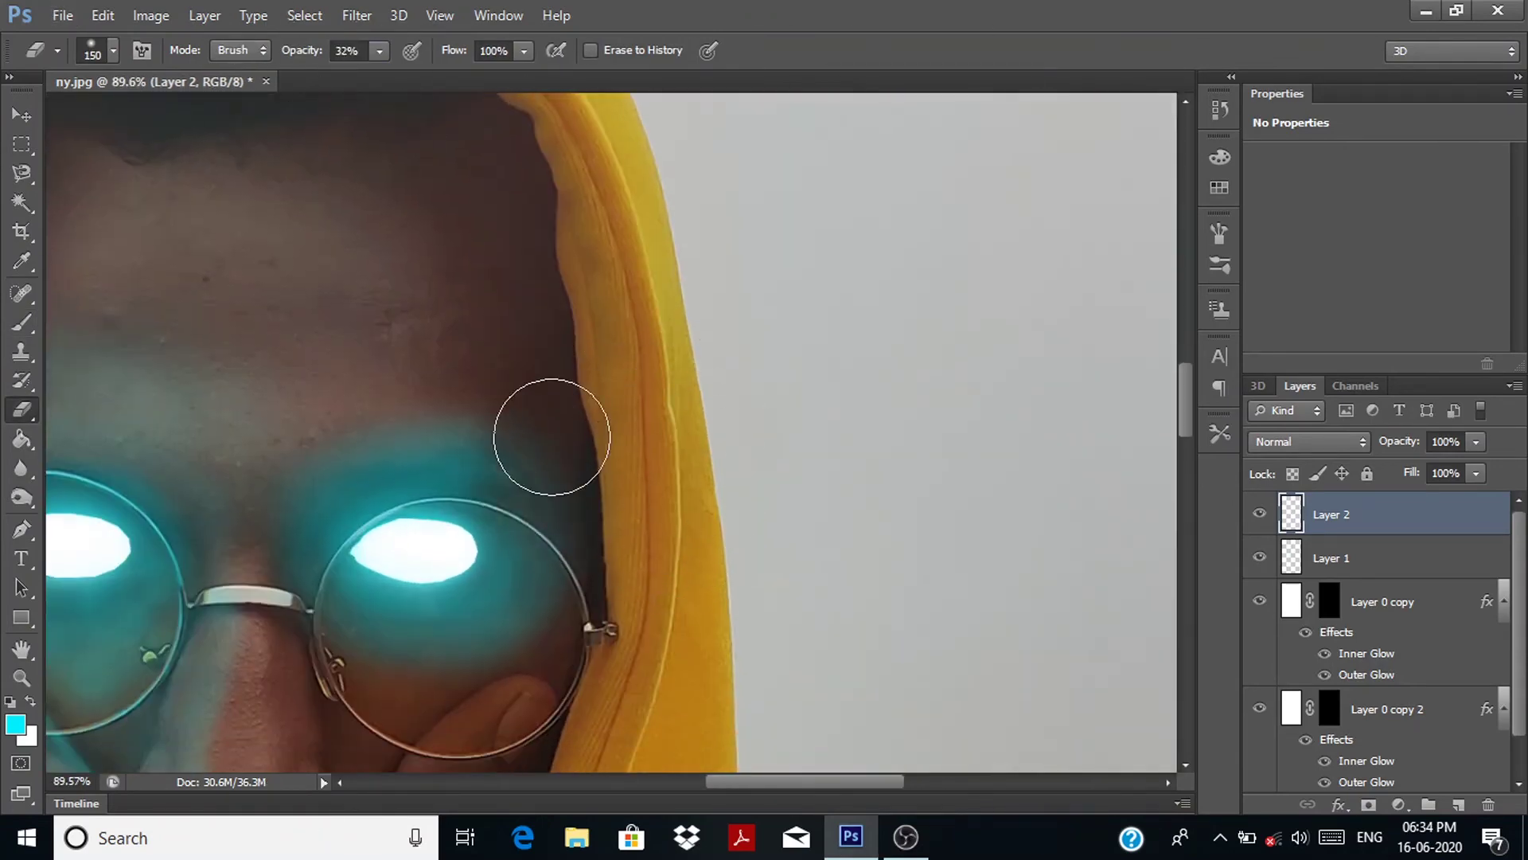
scroll(194, 607, down, 4)
scroll(557, 517, up, 6)
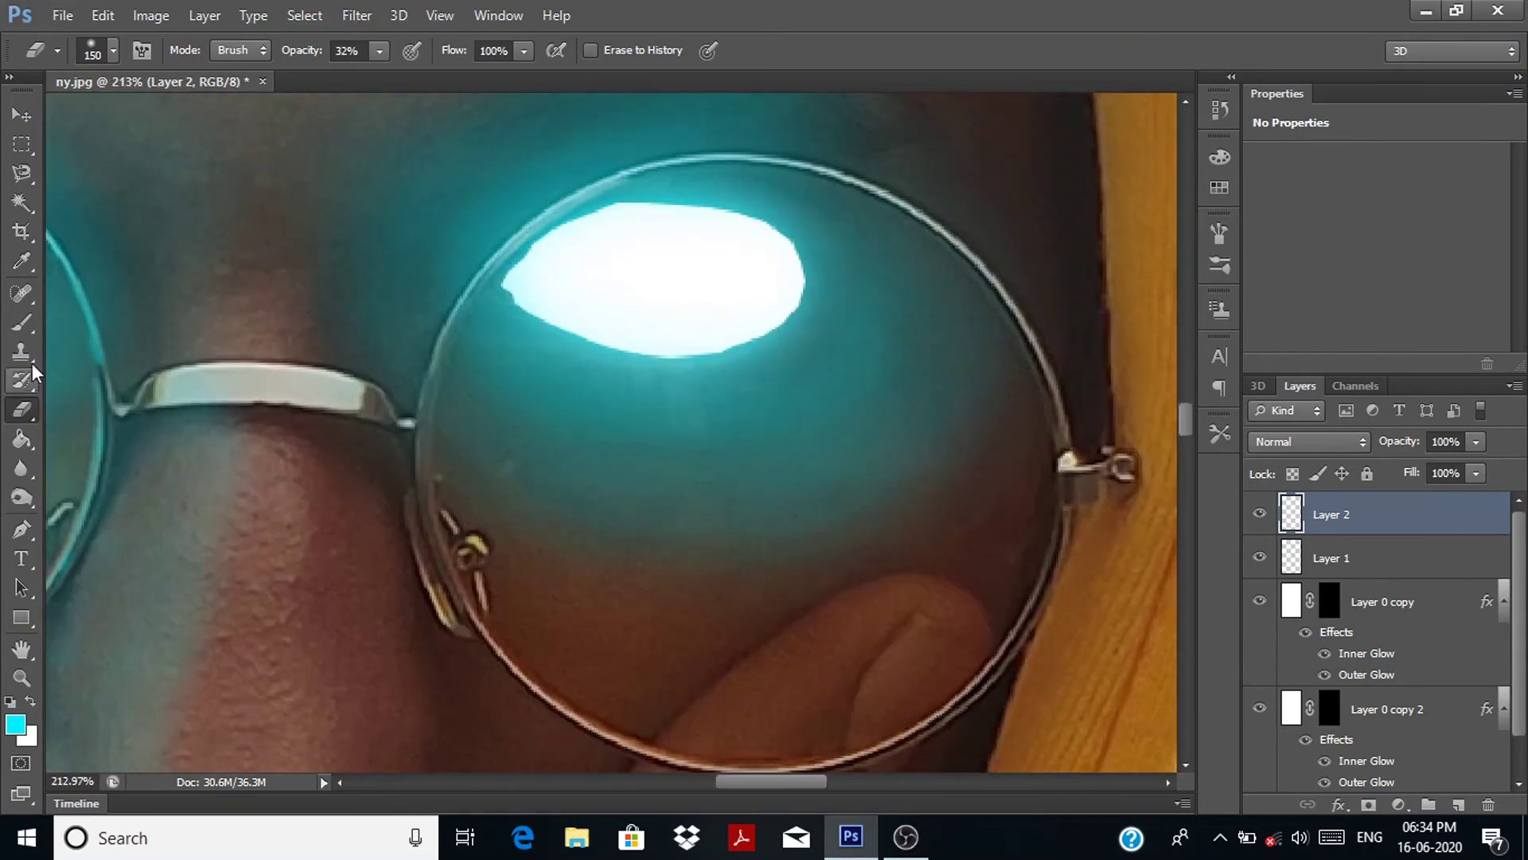
click(22, 322)
Step: With a small, very faint brush, paint teal glow along the finger and lens edge
scroll(587, 648, down, 3)
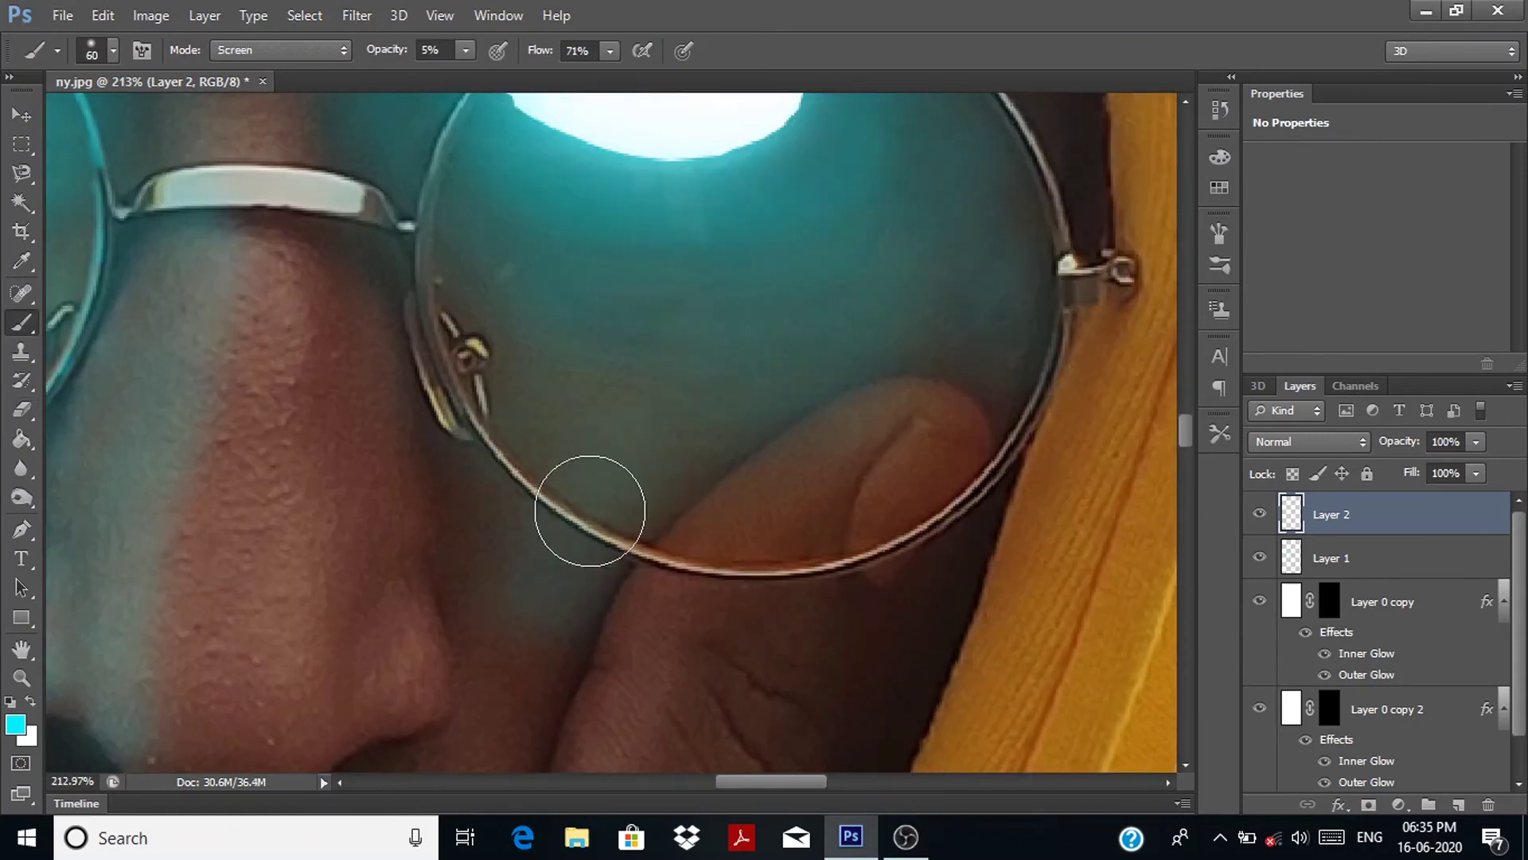
key(0)
key(1)
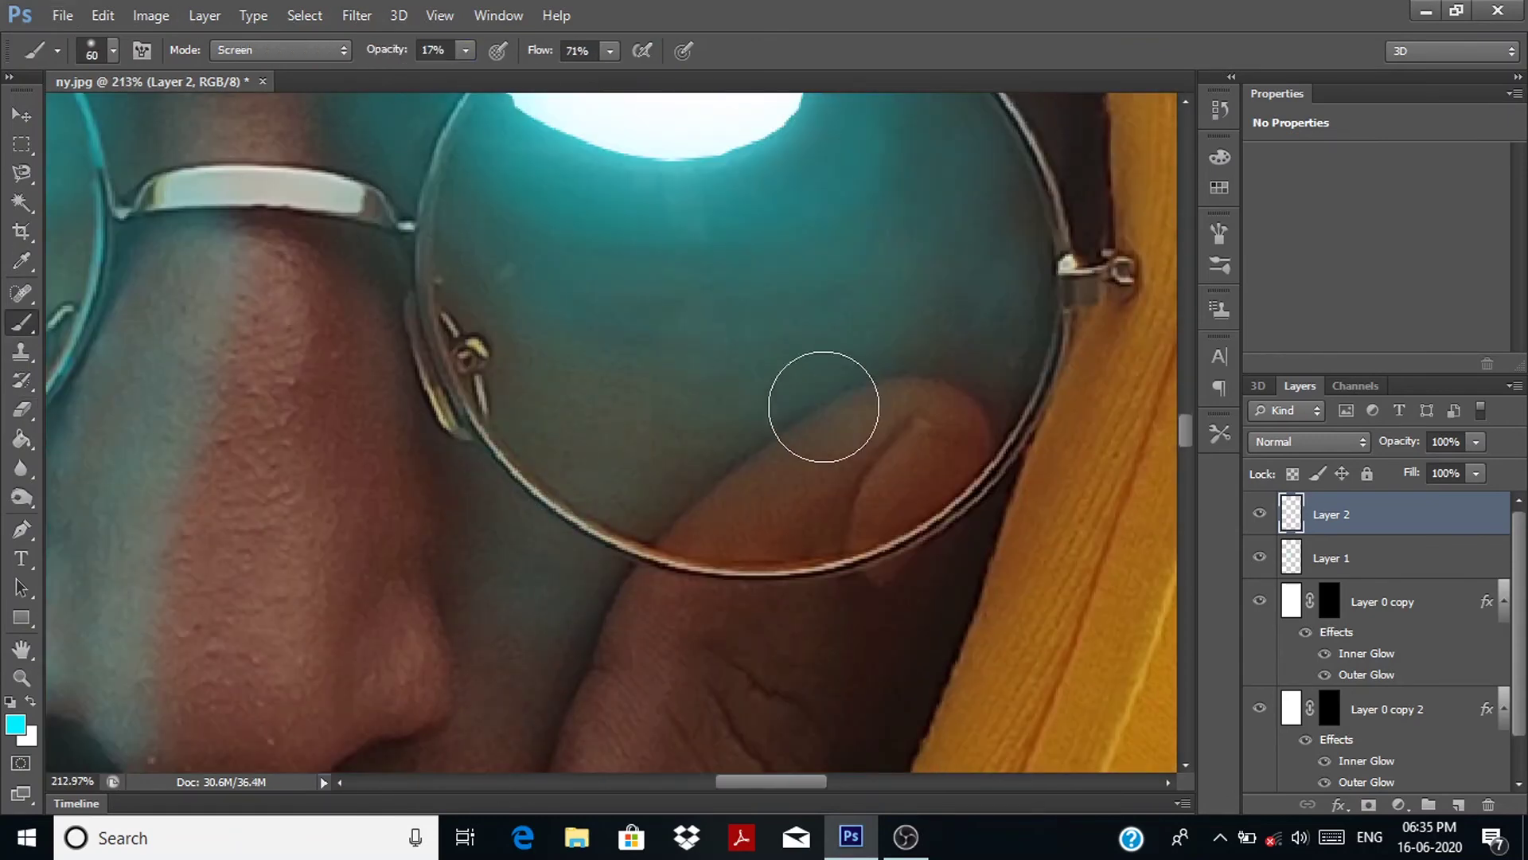
key(bracketleft)
key(bracketleft)
key(bracketleft)
key(1)
mouse_move(887, 389)
mouse_down()
mouse_move(682, 526)
mouse_move(592, 685)
mouse_up()
Step: Trace faint cyan glow strokes along the lens rims with a slightly larger brush
scroll(902, 385, up, 2)
scroll(867, 393, up, 3)
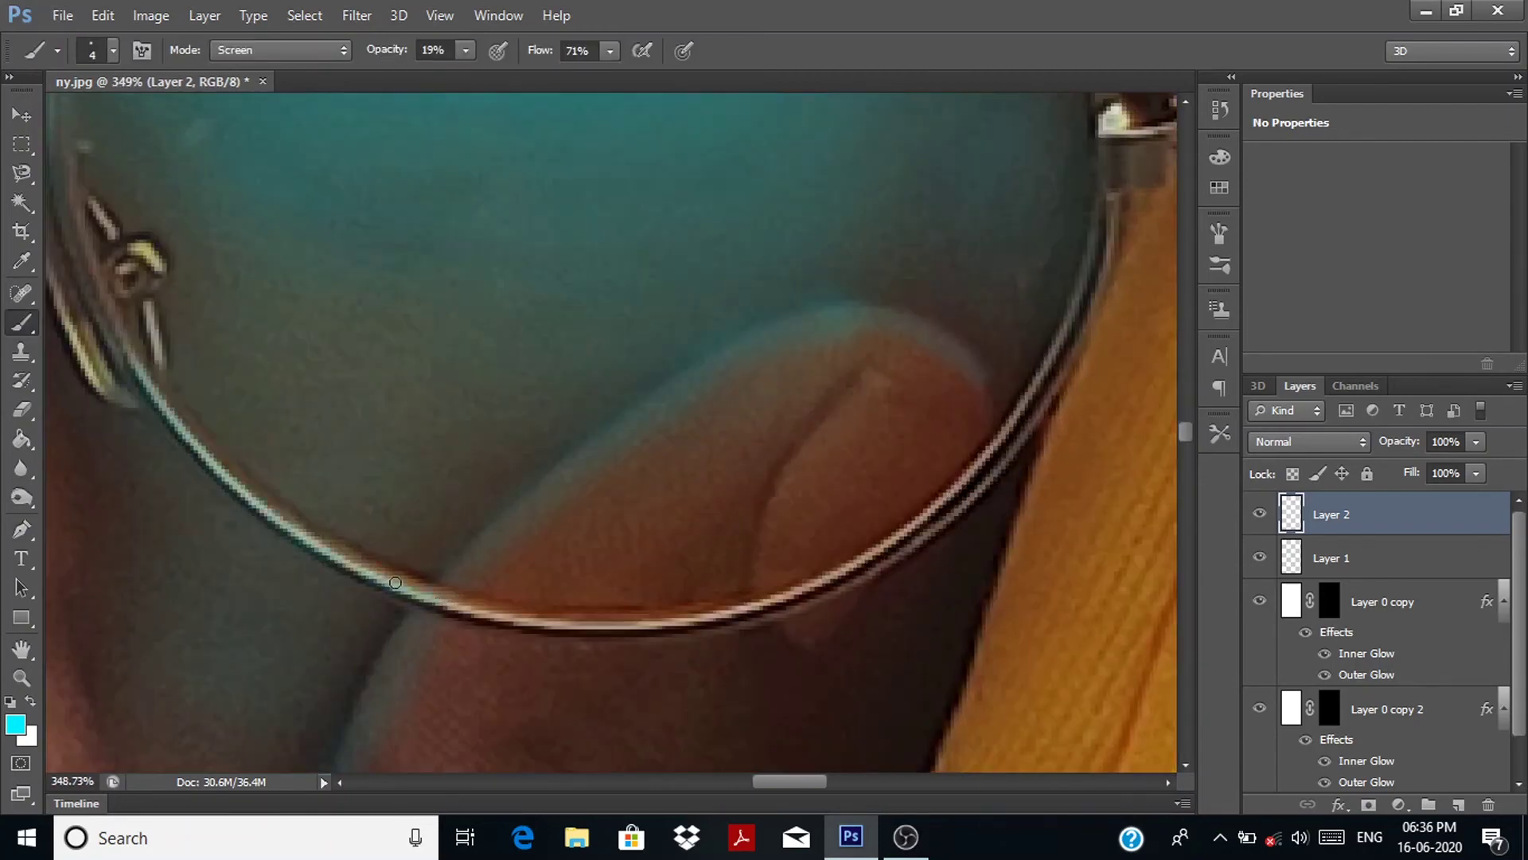
mouse_move(395, 581)
mouse_down()
mouse_move(859, 557)
mouse_move(1082, 306)
mouse_up()
scroll(1082, 318, up, 2)
scroll(1085, 359, up, 2)
scroll(497, 134, up, 2)
key(bracketright)
key(bracketright)
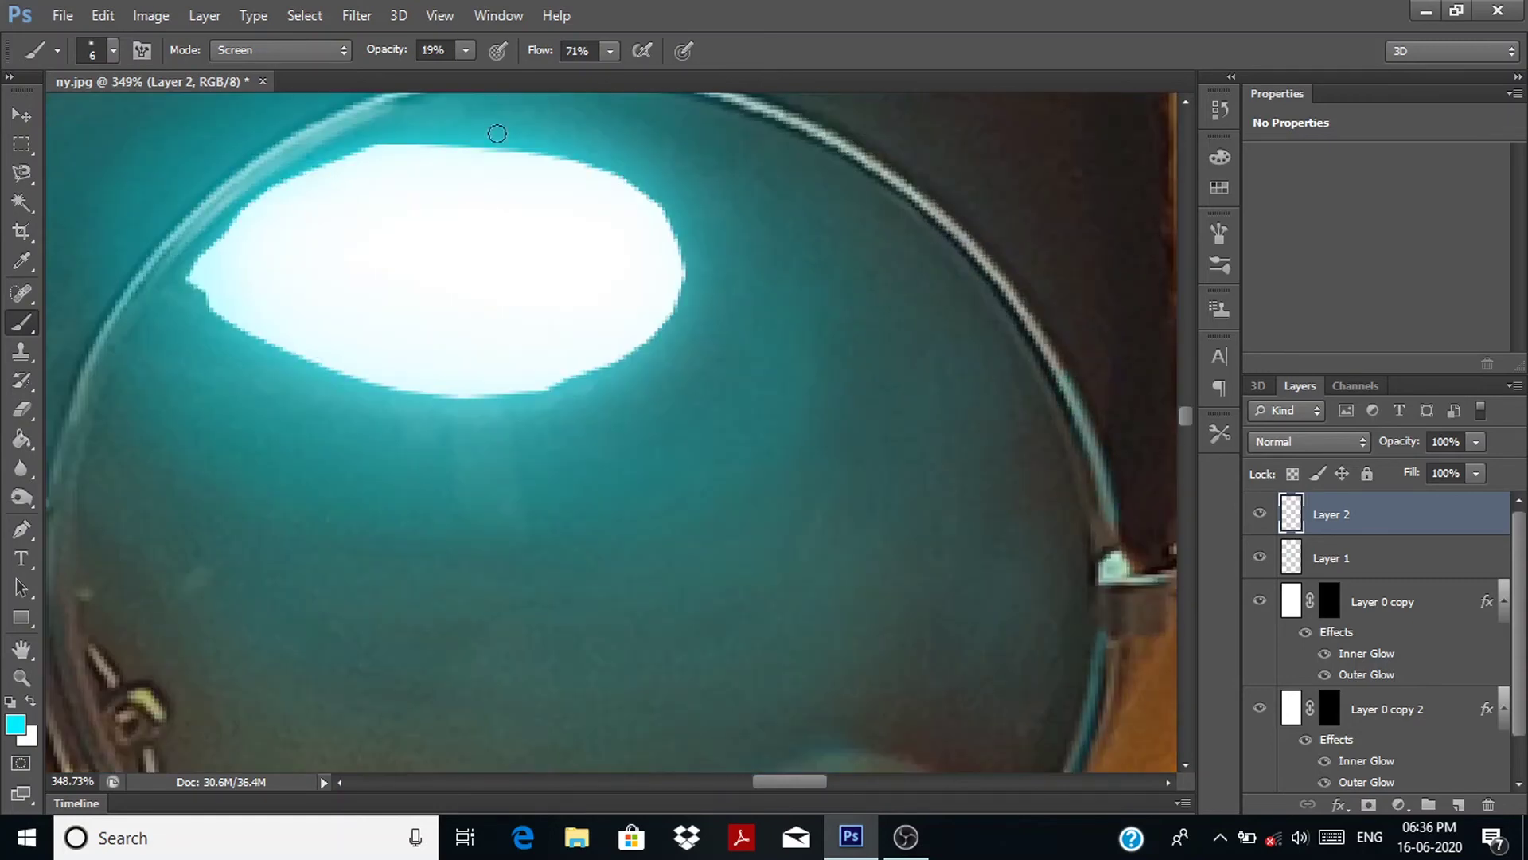
scroll(1000, 433, up, 1)
drag(1059, 445, 881, 239)
scroll(876, 254, up, 2)
mouse_move(836, 317)
mouse_down()
mouse_move(708, 259)
mouse_move(475, 237)
mouse_up()
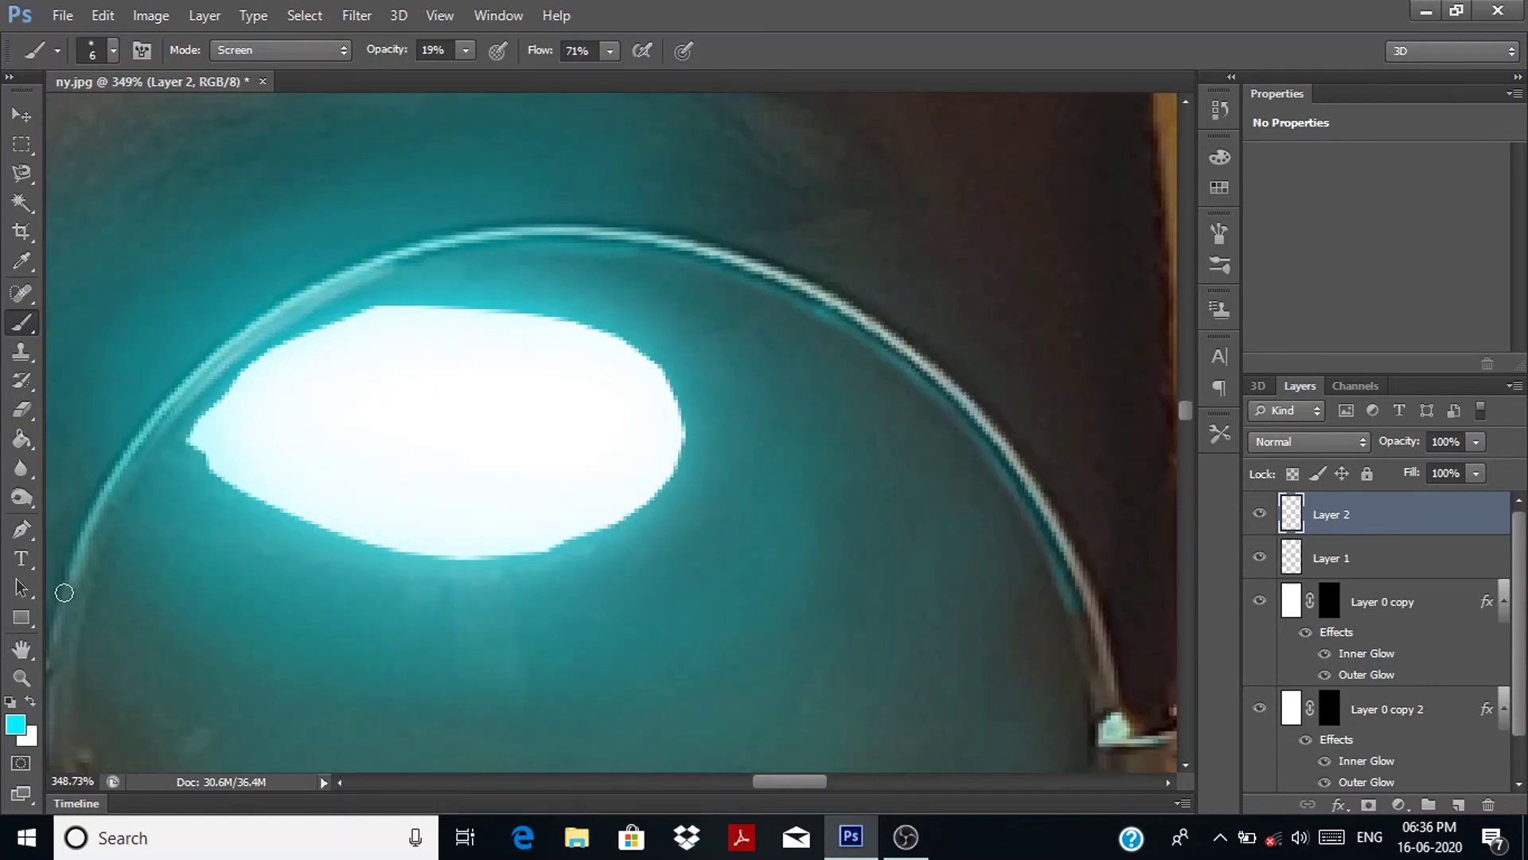
Step: Shift the view left and zoom in on the lower lens with a smaller detail brush
scroll(64, 593, down, 2)
scroll(64, 593, left, 2)
scroll(204, 570, left, 5)
scroll(249, 416, left, 1)
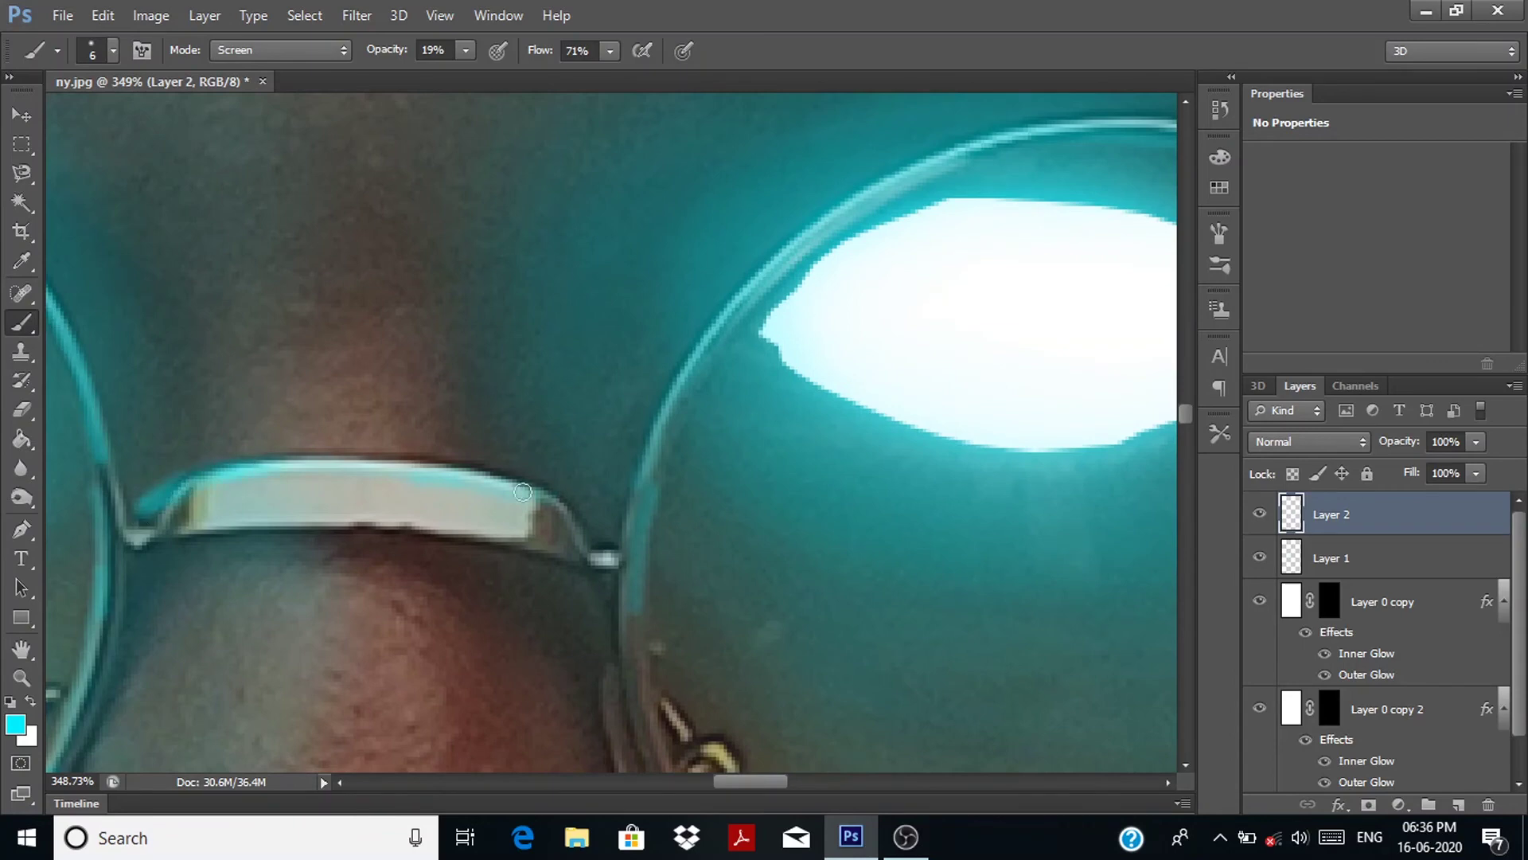
key(bracketleft)
key(bracketleft)
scroll(635, 528, down, 5)
scroll(605, 478, up, 5)
drag(379, 52, 382, 53)
scroll(716, 478, down, 1)
scroll(518, 597, down, 4)
Step: Resize the brush to a broad soft glow while framing the lens area
key(bracketleft)
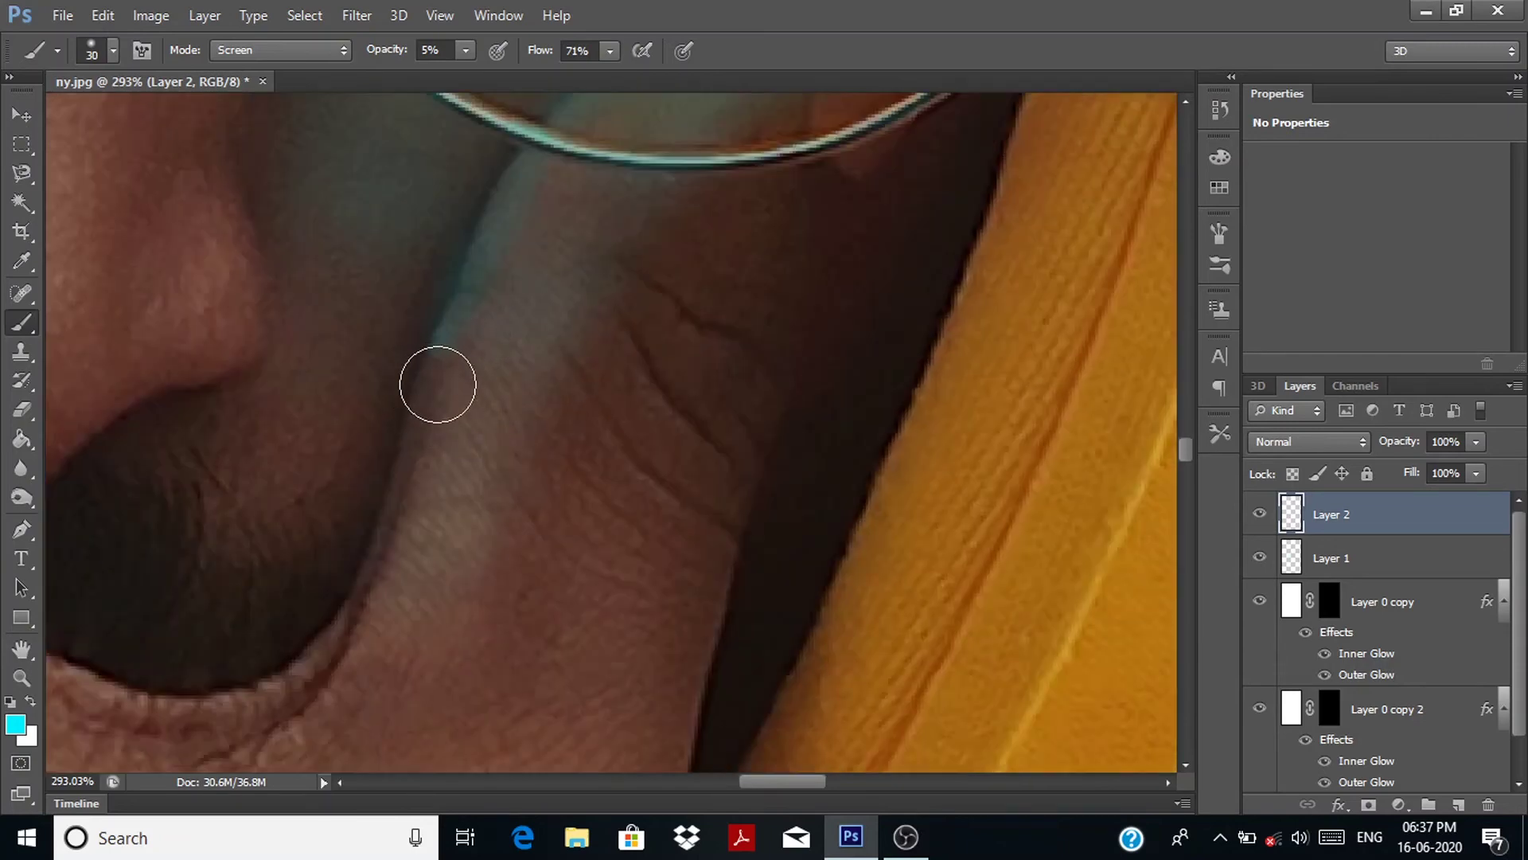
key(bracketright)
key(bracketright)
key(bracketright)
scroll(581, 358, down, 2)
scroll(621, 557, up, 2)
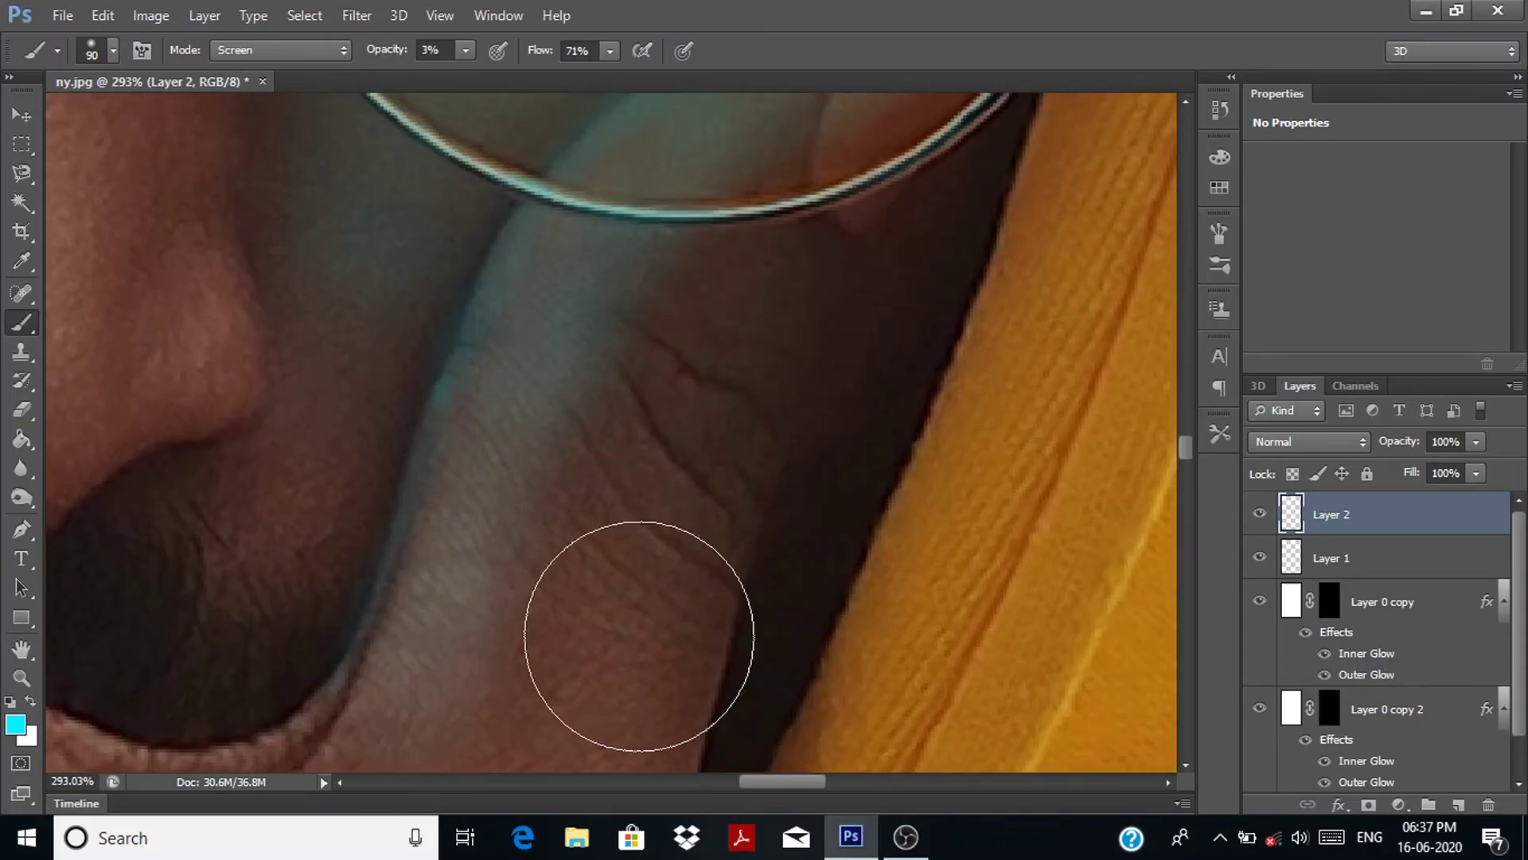
scroll(727, 309, down, 3)
scroll(727, 309, down, 3)
scroll(478, 318, up, 3)
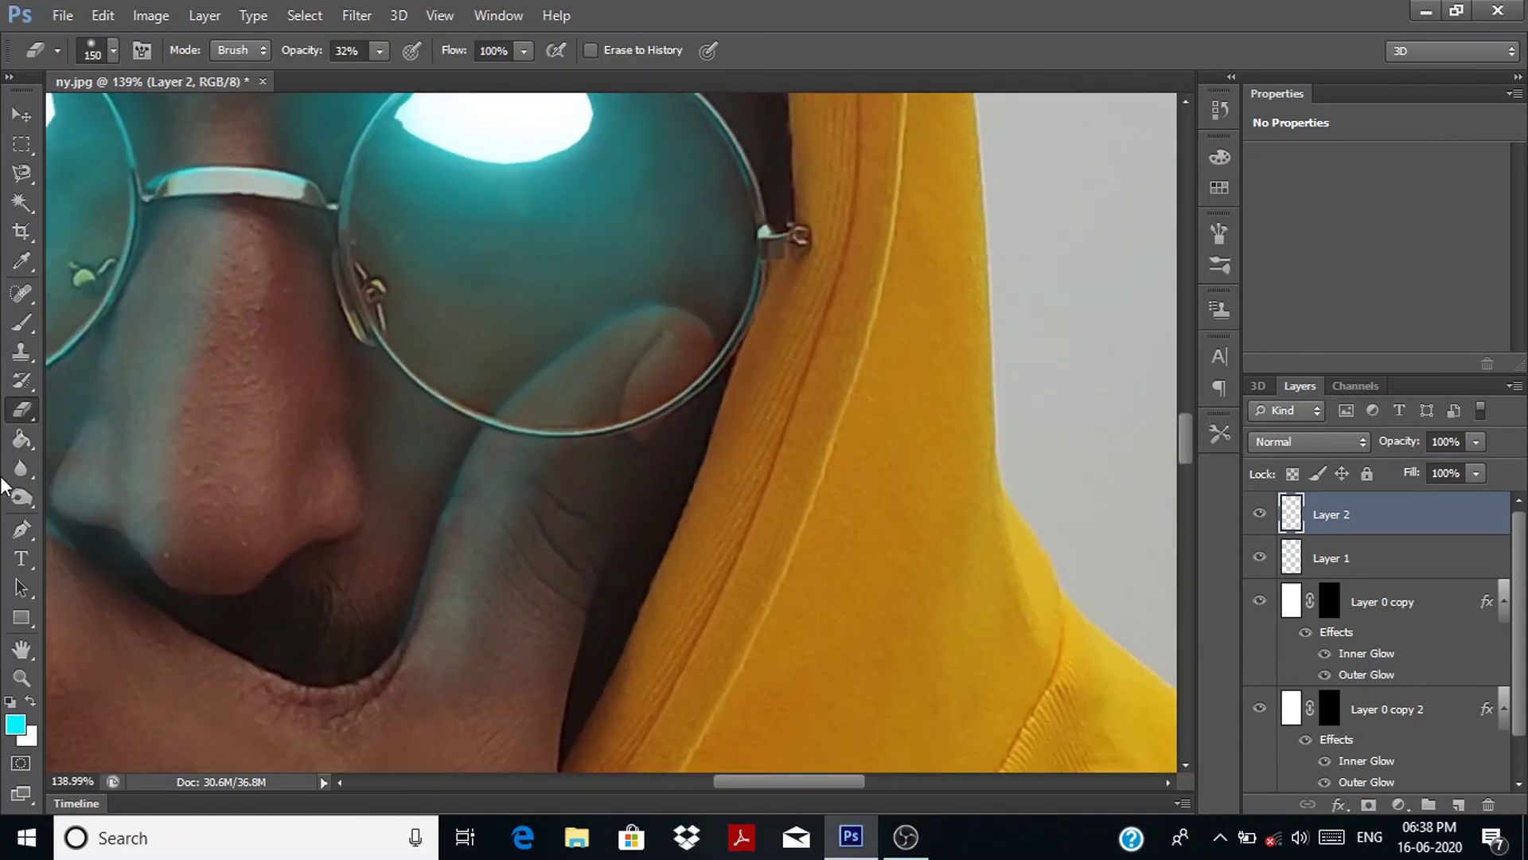
scroll(284, 323, up, 2)
scroll(477, 302, left, 2)
Step: Set a small brush at 12% opacity for faint glow down the nose bridge
key(bracketleft)
key(bracketleft)
key(bracketleft)
key(1)
key(2)
scroll(546, 374, down, 3)
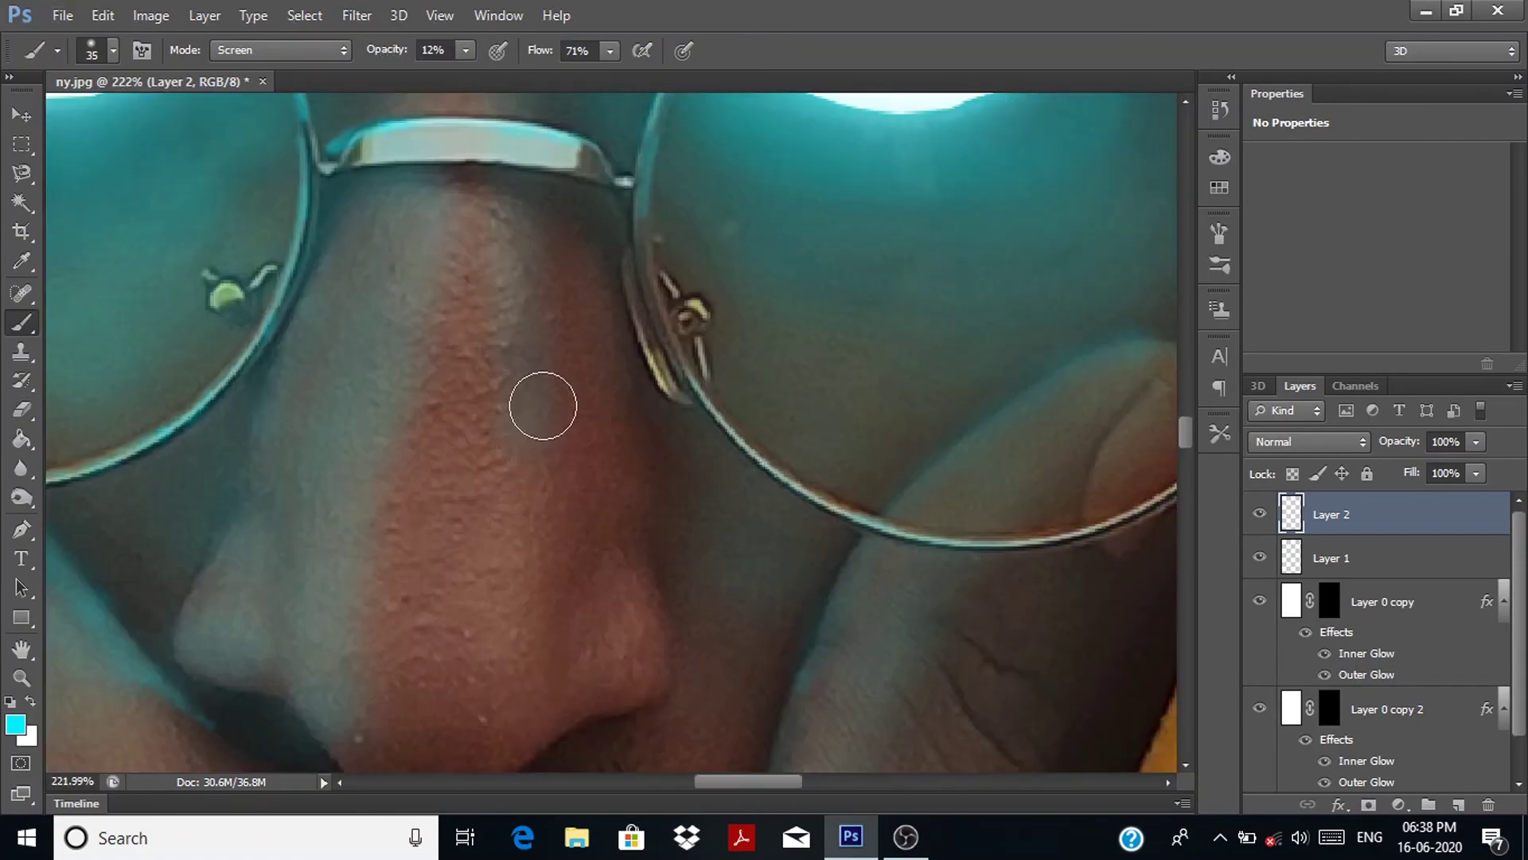
scroll(631, 634, down, 1)
scroll(630, 634, up, 2)
key(bracketleft)
drag(402, 51, 385, 53)
scroll(446, 159, down, 2)
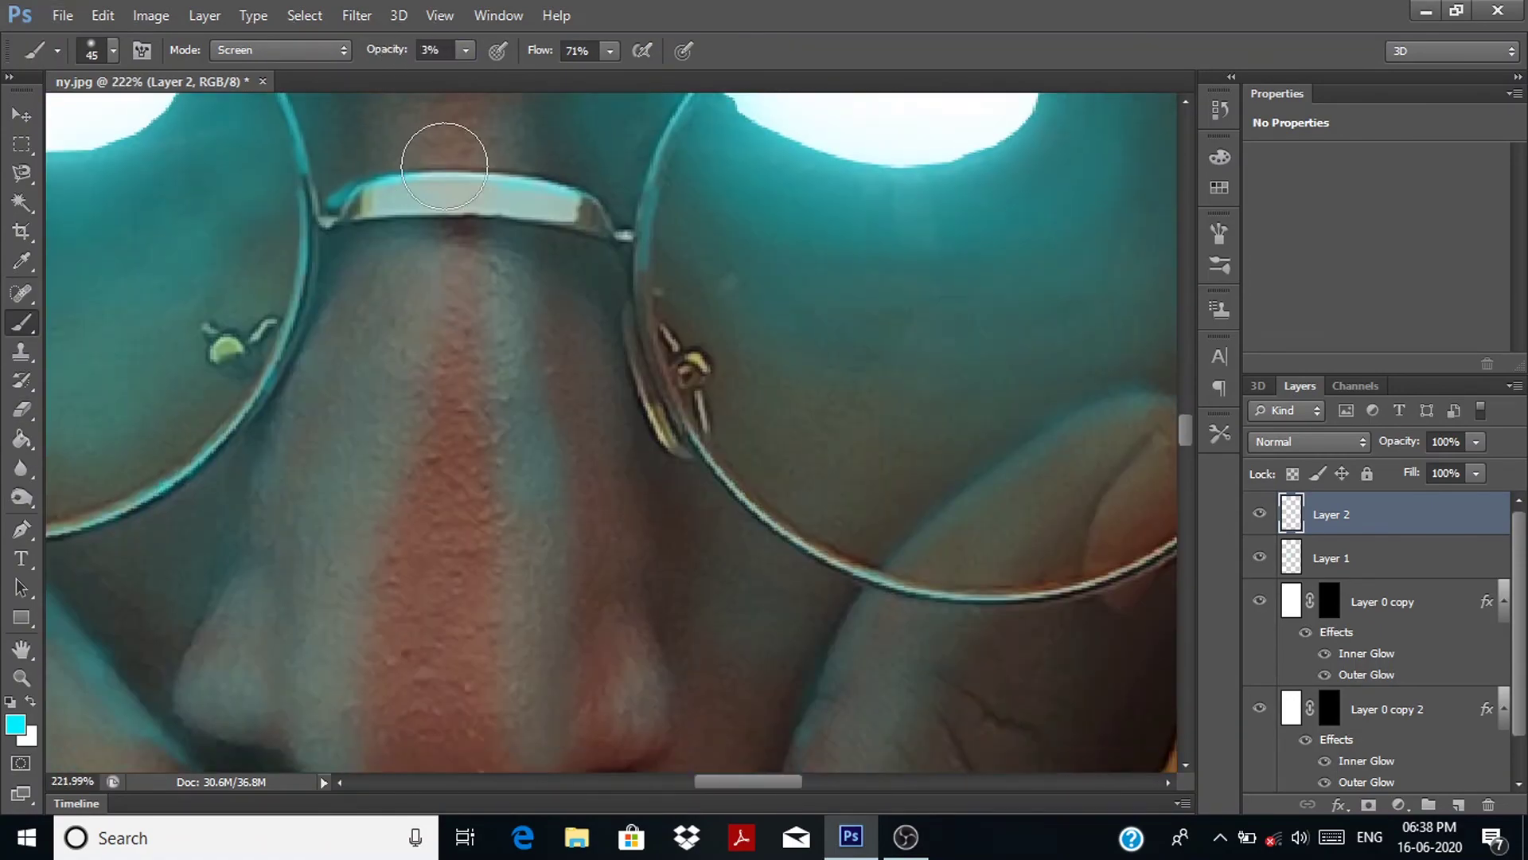
key(bracketright)
key(bracketright)
key(bracketright)
scroll(445, 382, down, 3)
scroll(374, 669, down, 5)
Step: Erase the excess glow from the nose on Layers 1 and 2, ending on Layer 2
key(e)
scroll(526, 589, up, 3)
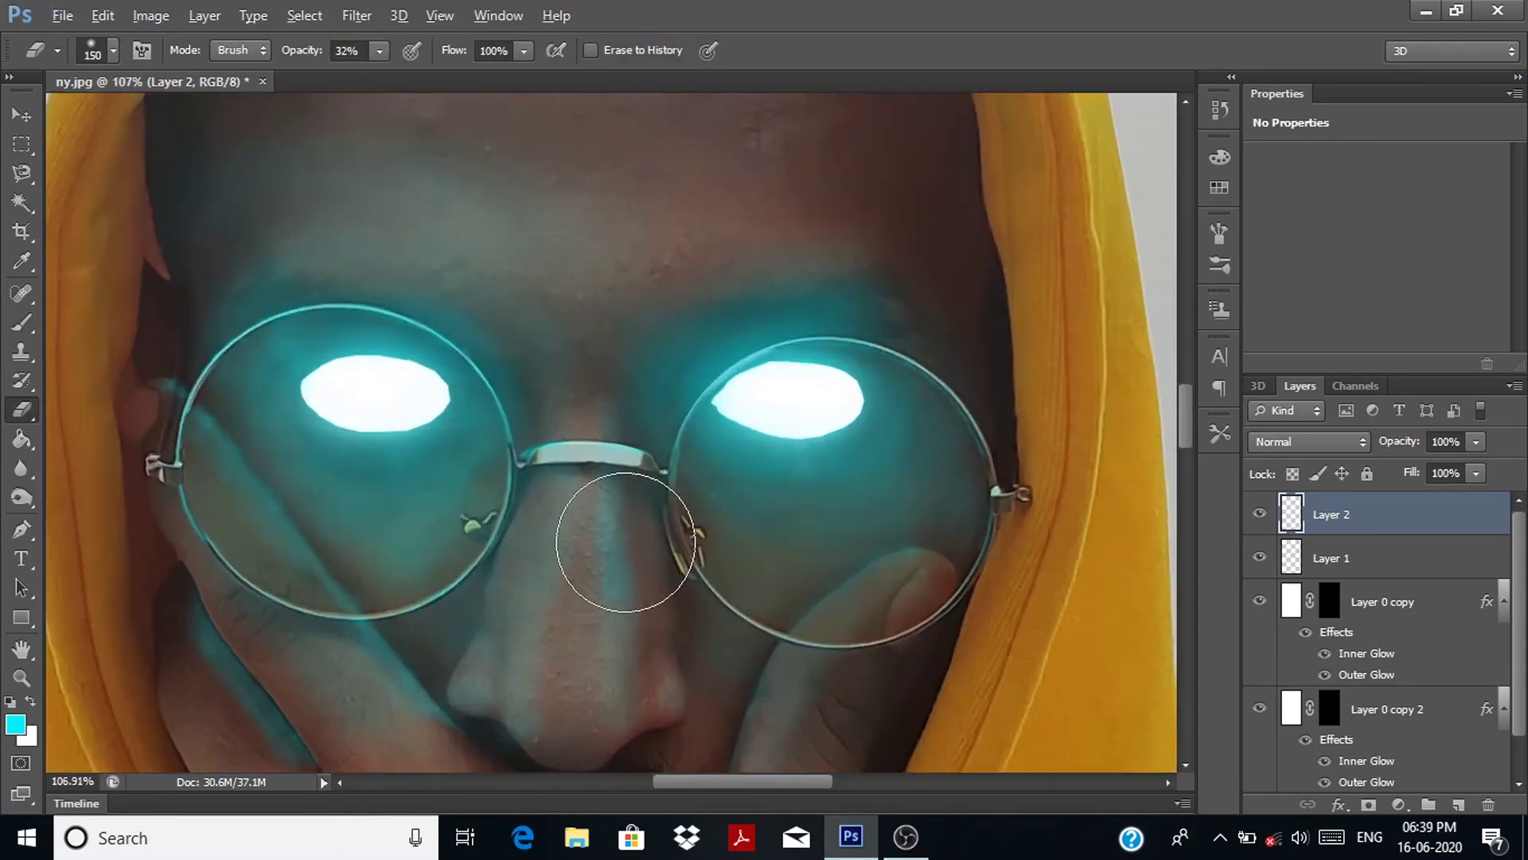
scroll(682, 511, up, 2)
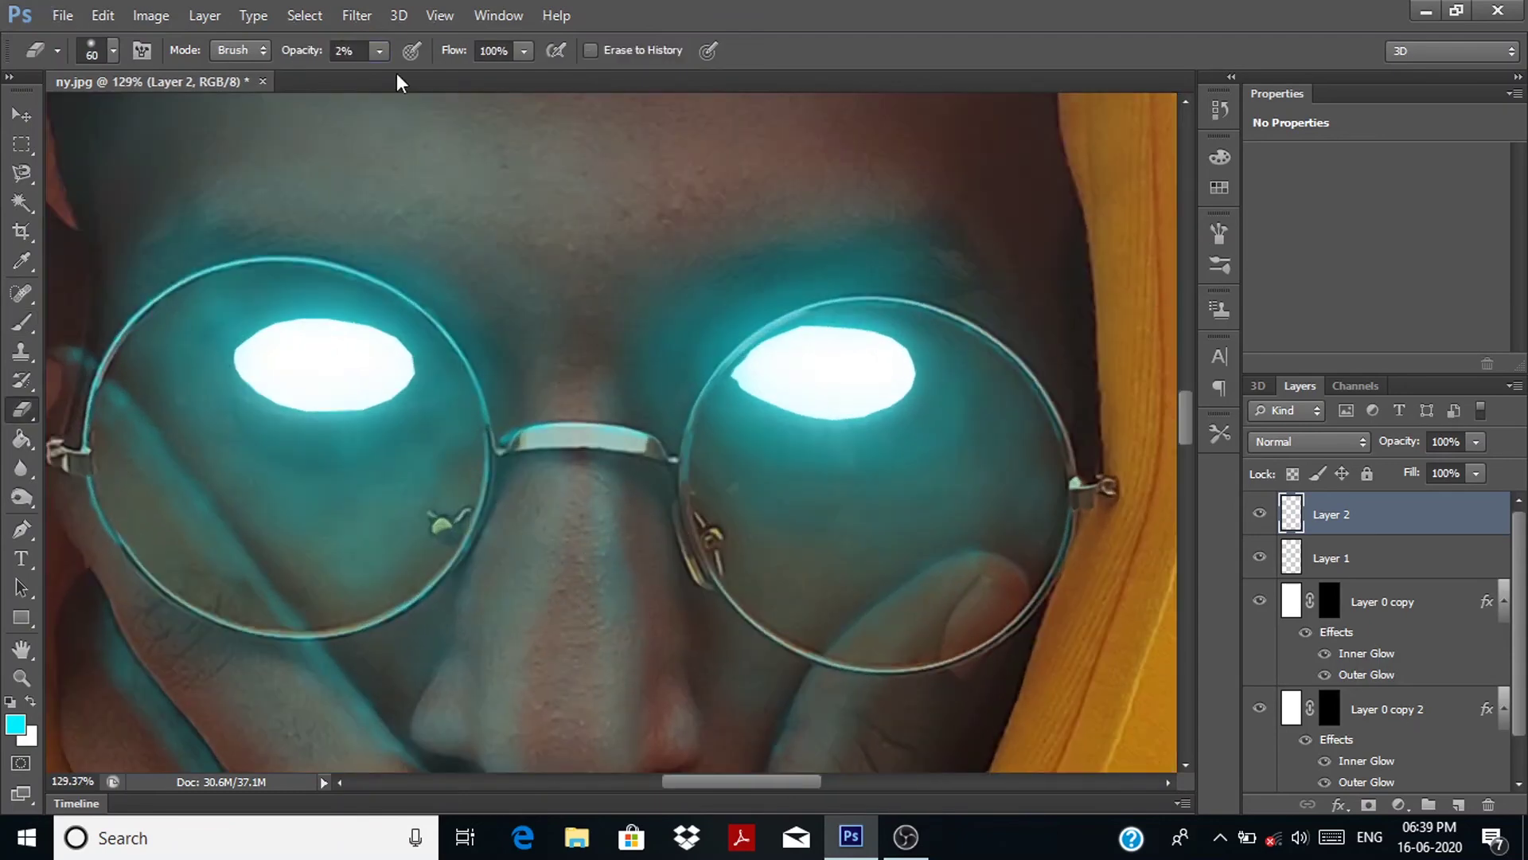
key(alt+bracketleft)
scroll(504, 662, down, 2)
scroll(600, 570, up, 1)
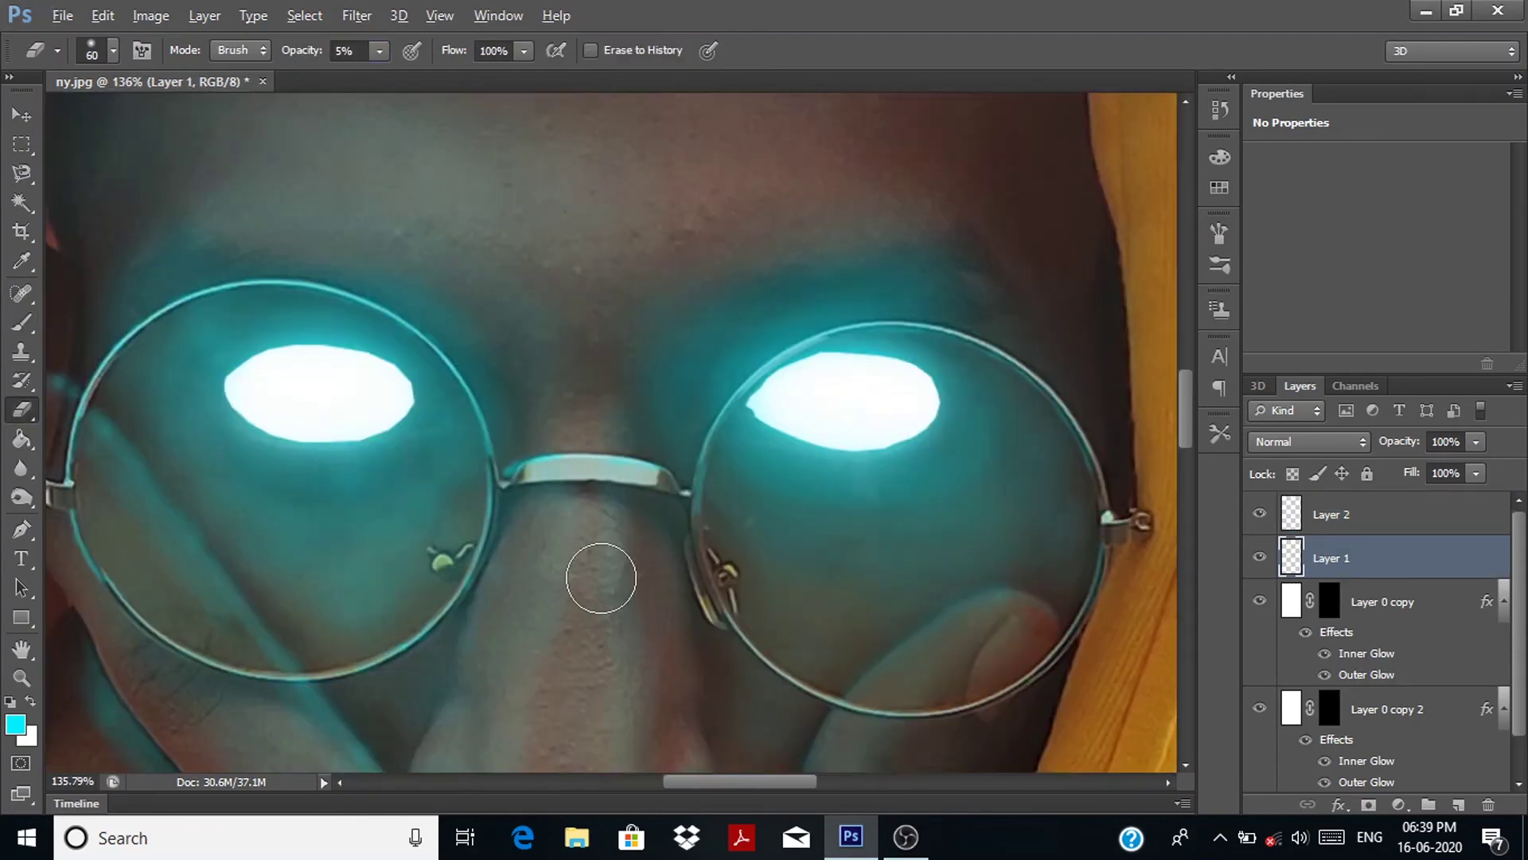
scroll(976, 550, up, 2)
key(alt+bracketright)
scroll(604, 655, down, 5)
scroll(580, 506, up, 5)
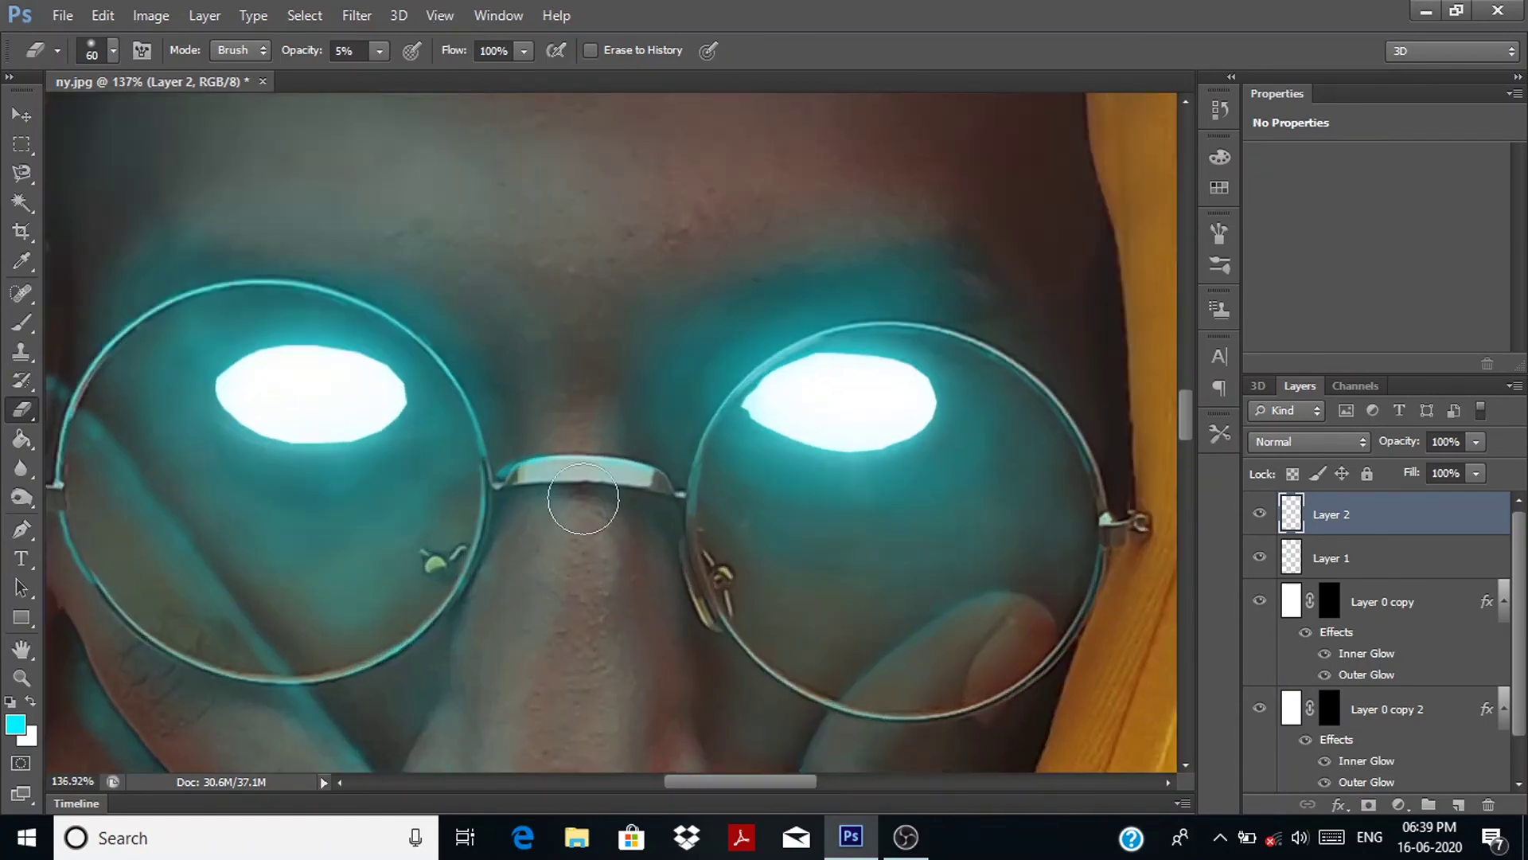
scroll(602, 427, down, 2)
text(15)
key(alt+bracketleft)
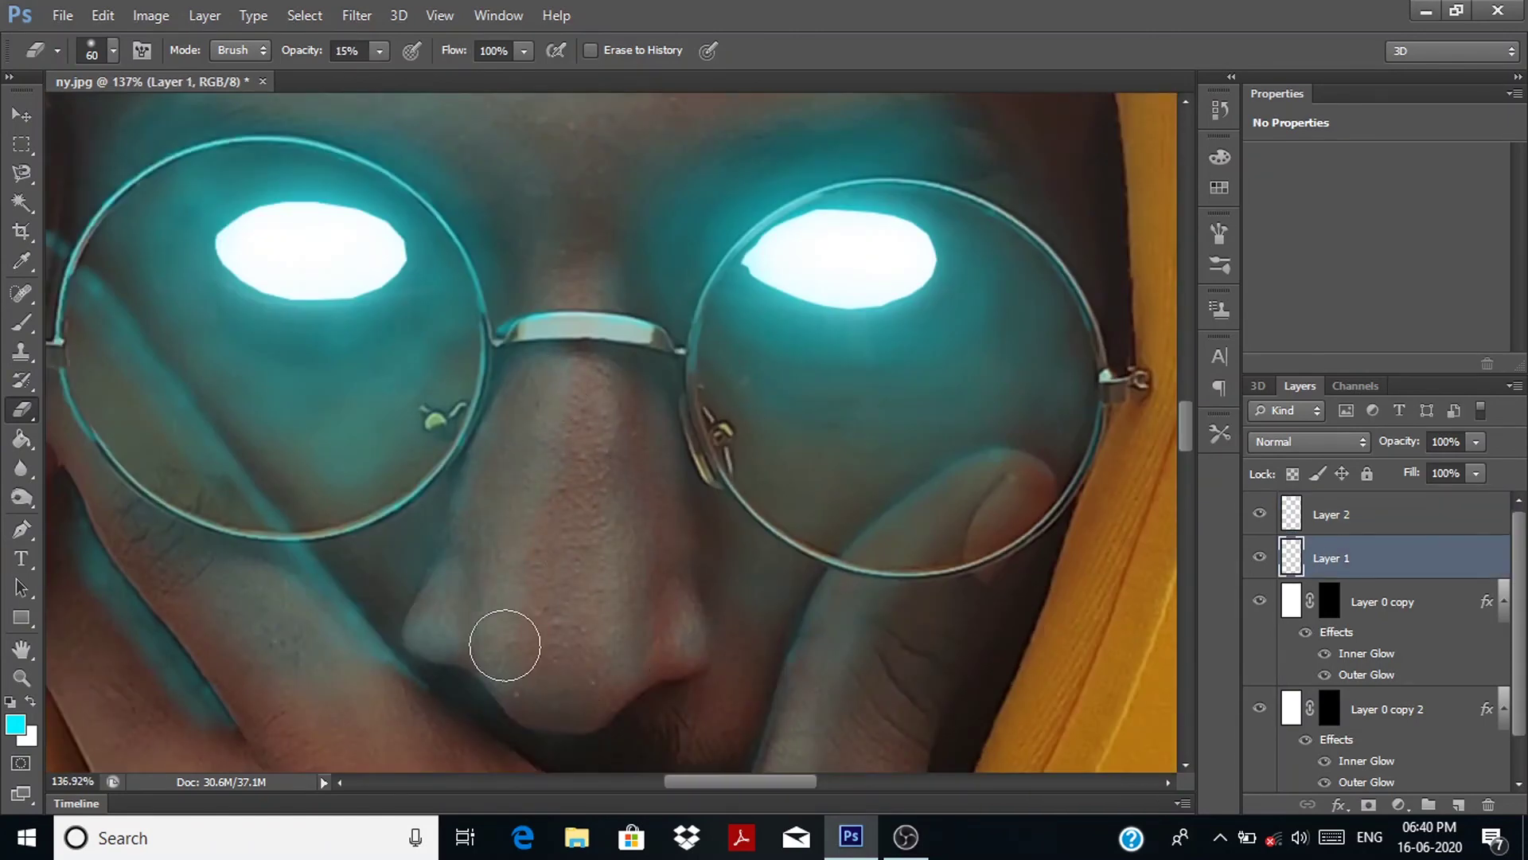
click(1345, 515)
Step: Paint soft cyan around the lips with a smaller Screen-mode brush at raised strength
key(b)
scroll(600, 541, down, 5)
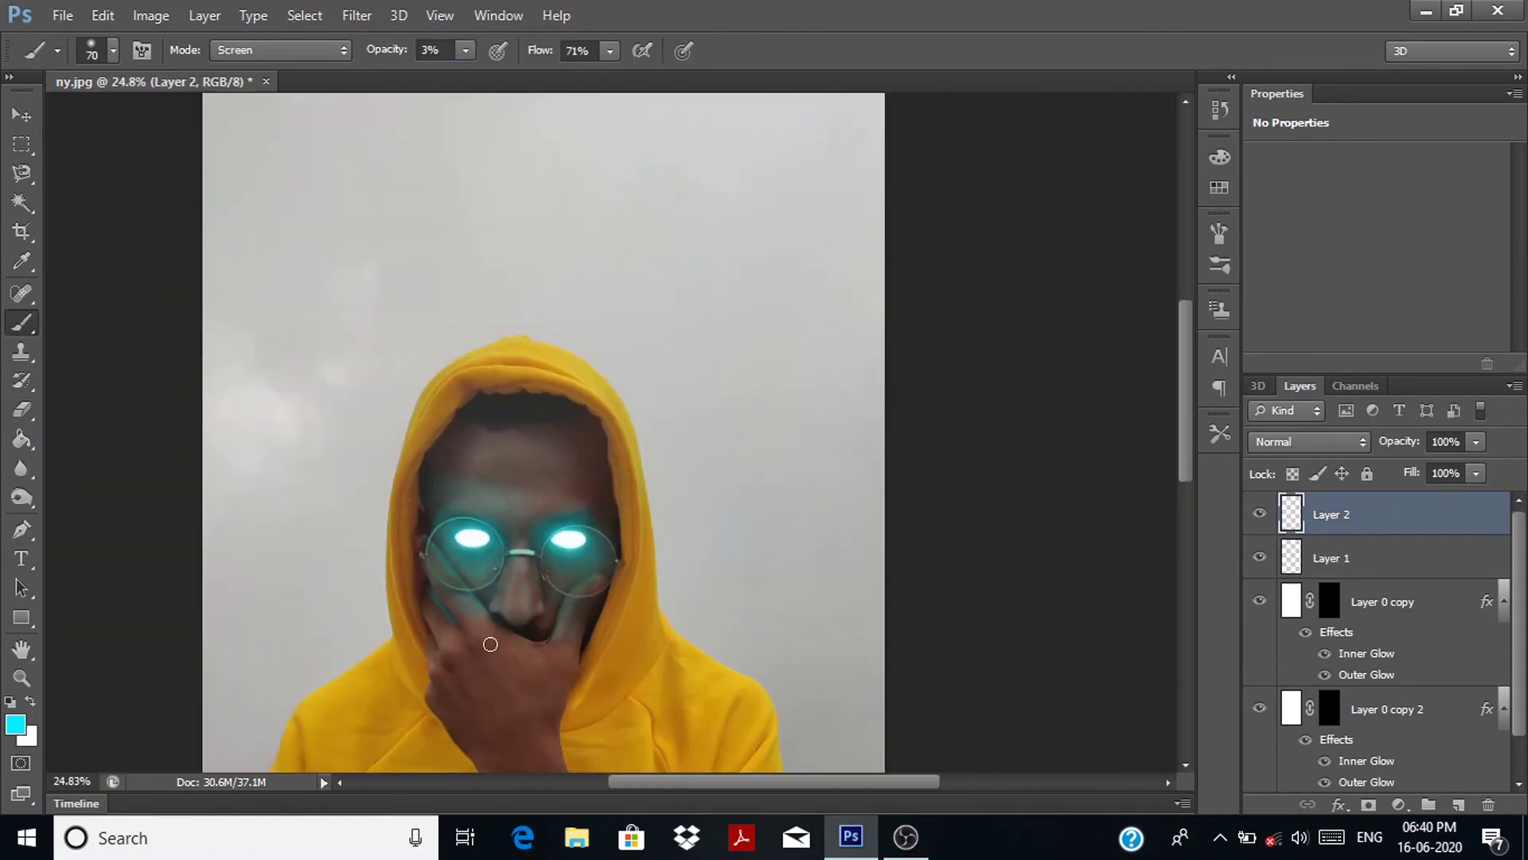
scroll(478, 437, up, 5)
scroll(390, 153, up, 1)
key(0)
key(5)
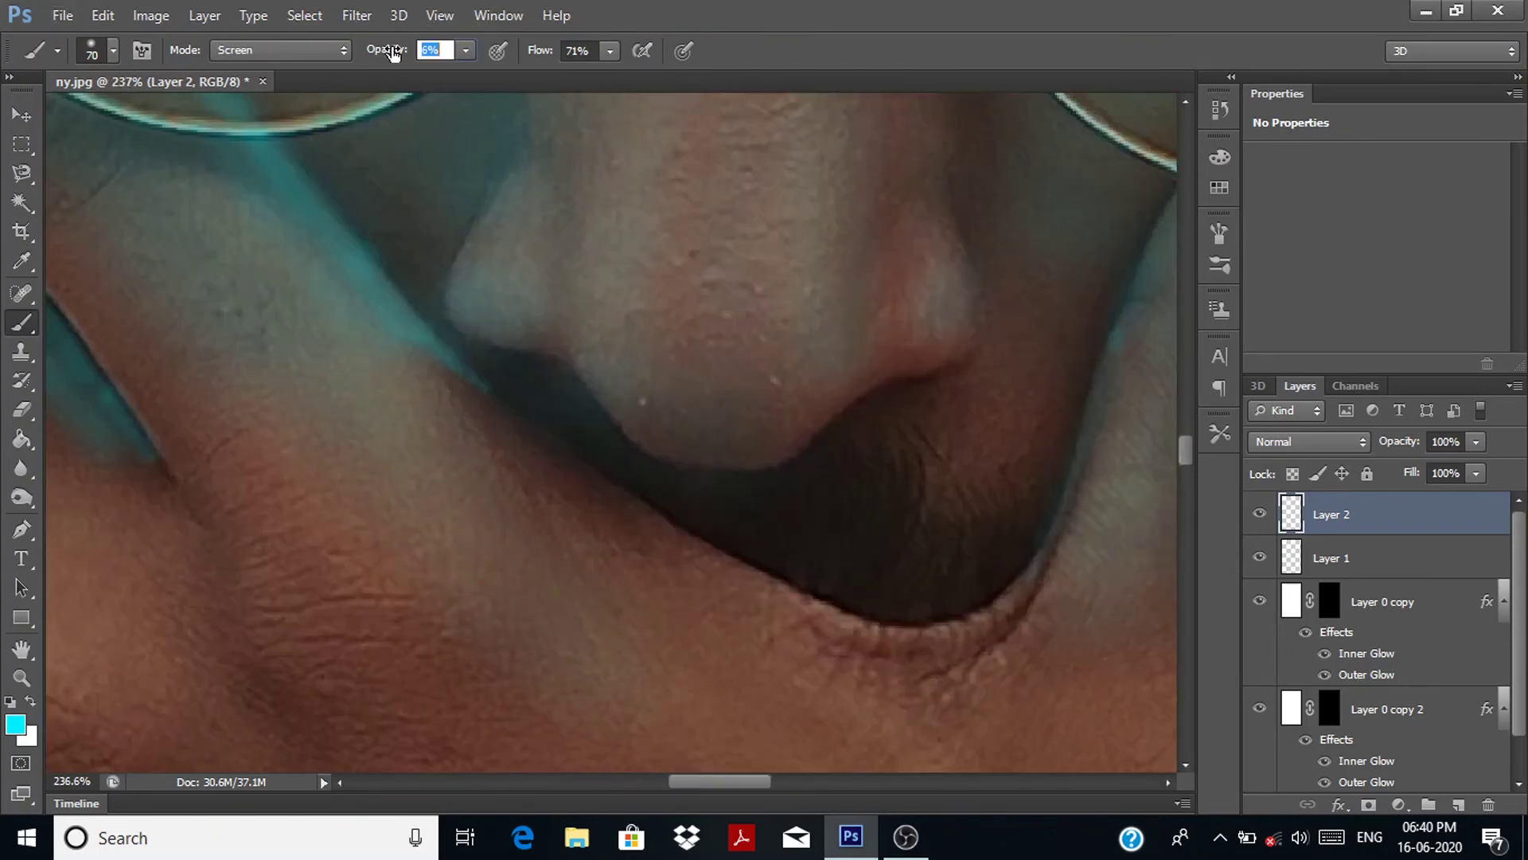
scroll(767, 427, down, 2)
key(bracketleft)
key(bracketleft)
key(bracketleft)
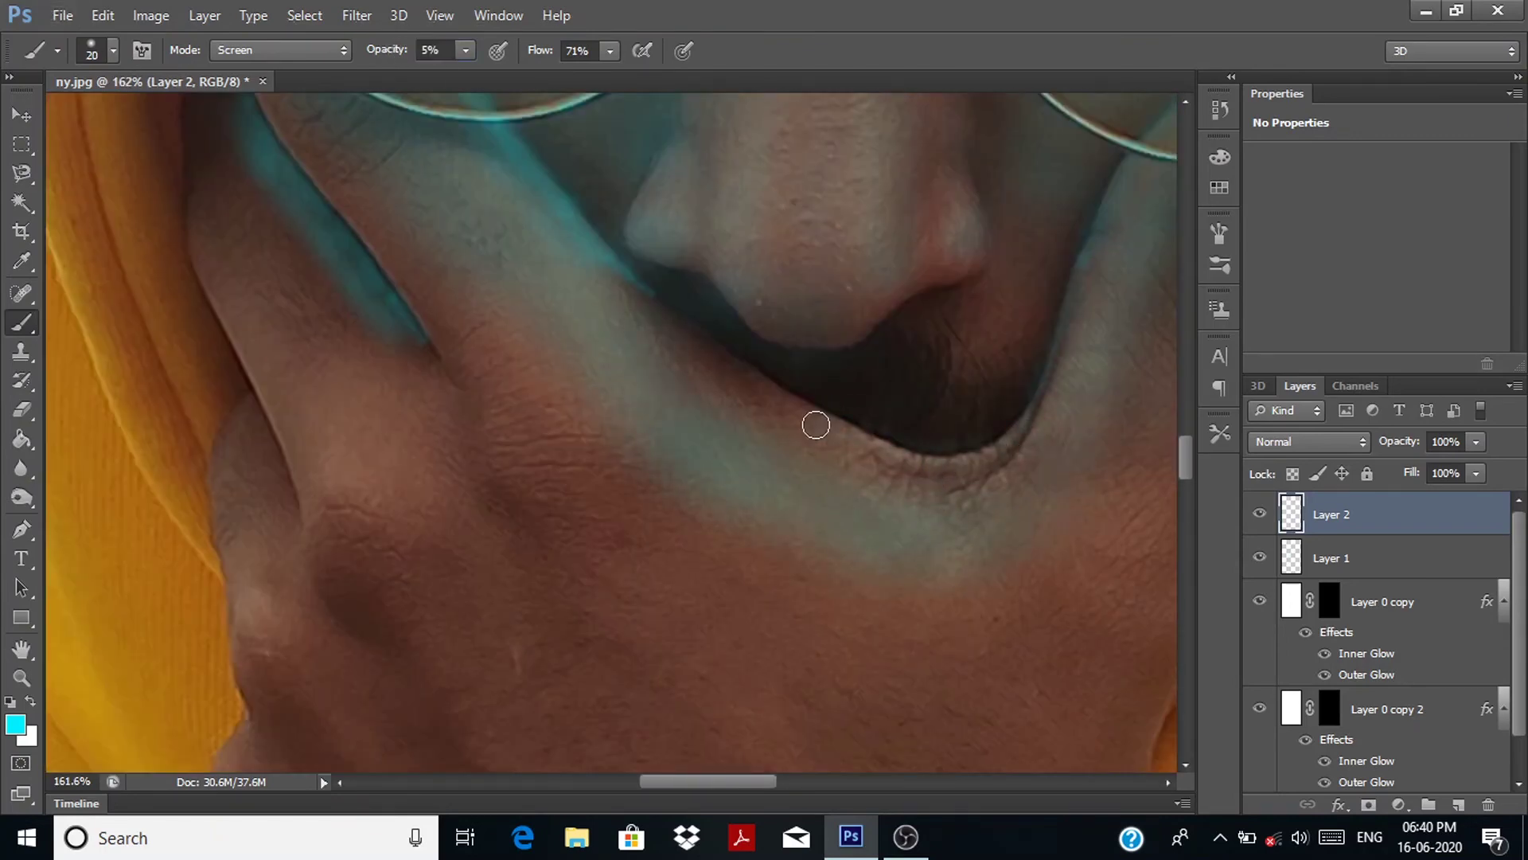
key(bracketright)
key(bracketright)
key(bracketright)
scroll(929, 359, down, 5)
scroll(612, 442, up, 4)
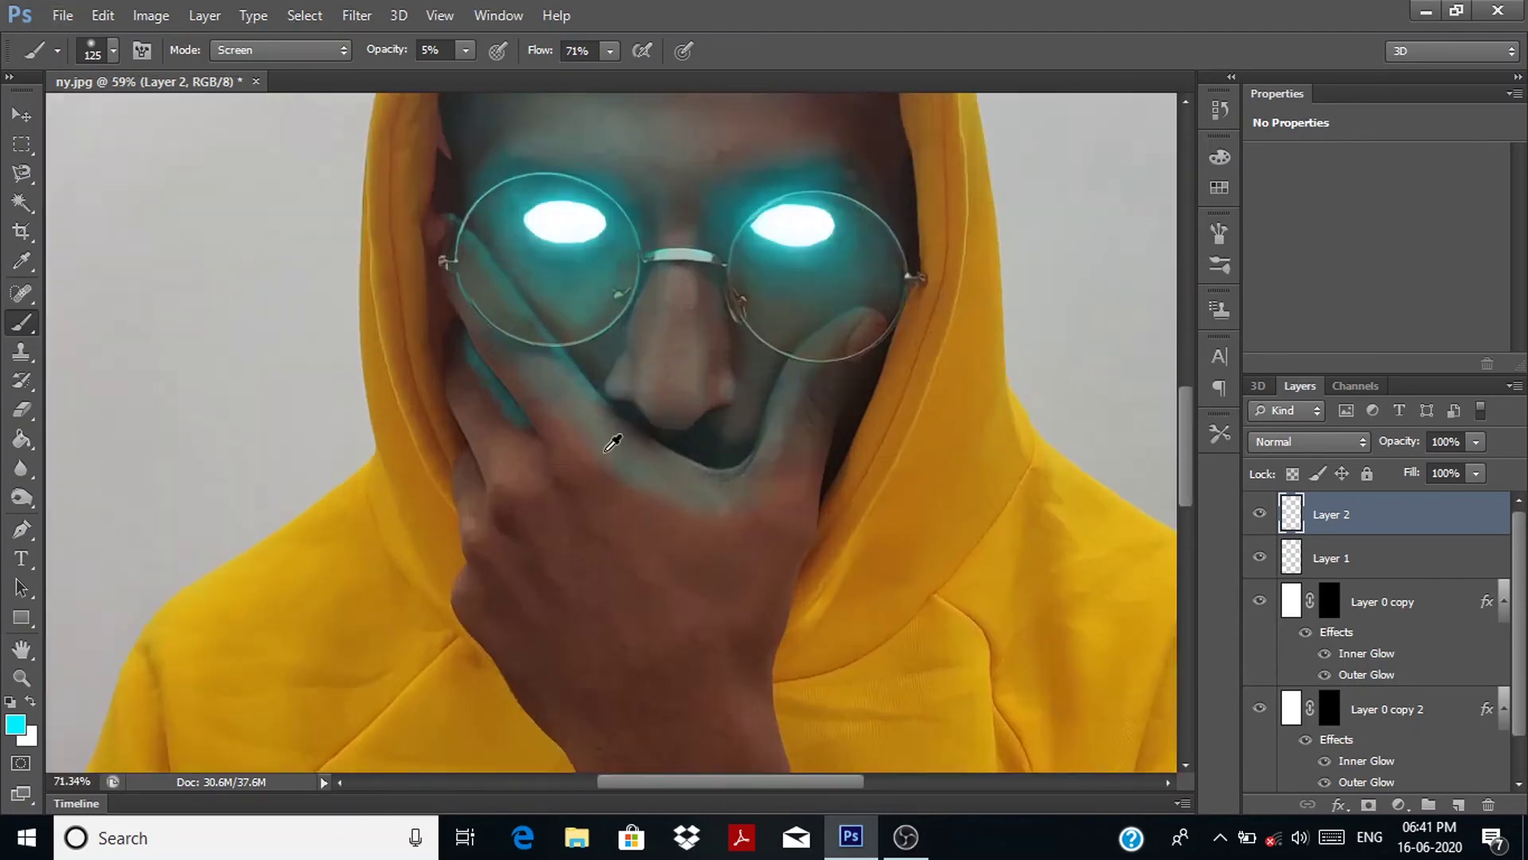
scroll(612, 442, up, 2)
Step: Double the brush size and lay a faint, wider cyan wash at low strength
key(0)
key(2)
key(bracketright)
key(bracketright)
key(bracketright)
scroll(768, 597, down, 4)
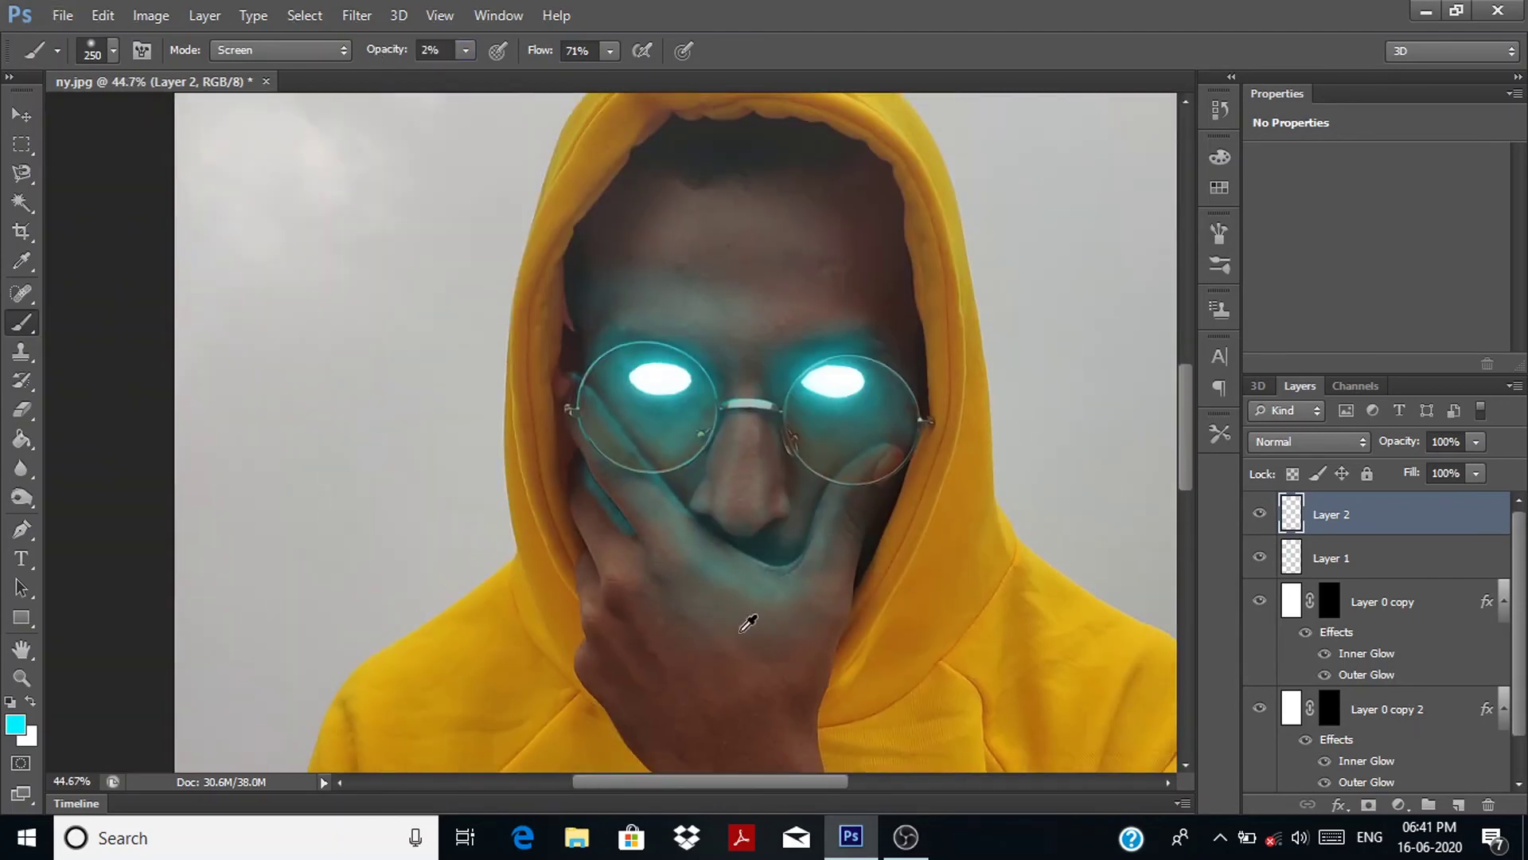
scroll(748, 623, down, 1)
key(3)
scroll(628, 301, up, 2)
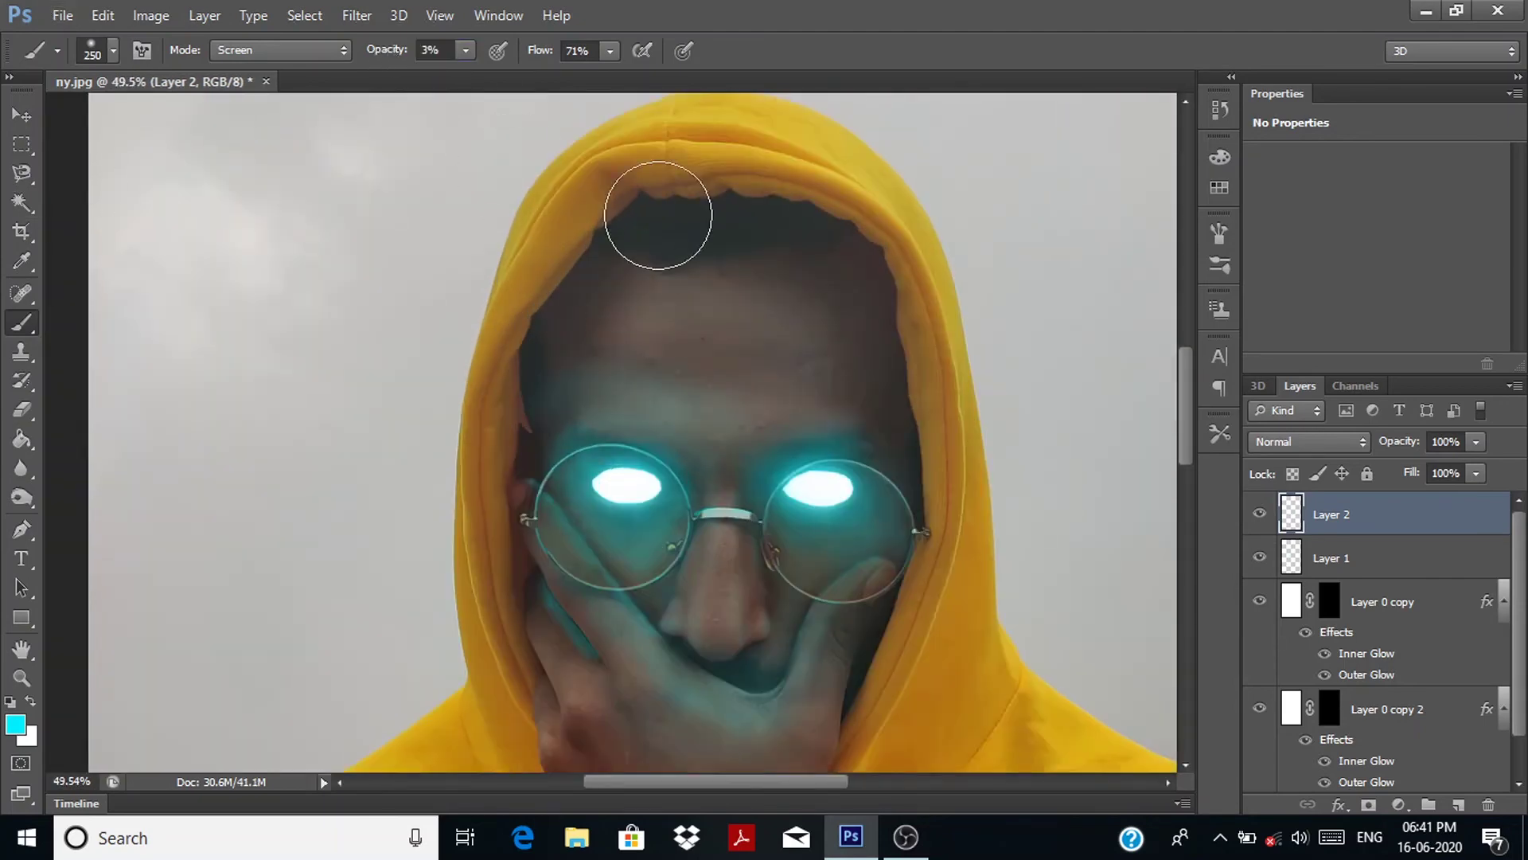
scroll(850, 341, down, 3)
scroll(781, 617, down, 2)
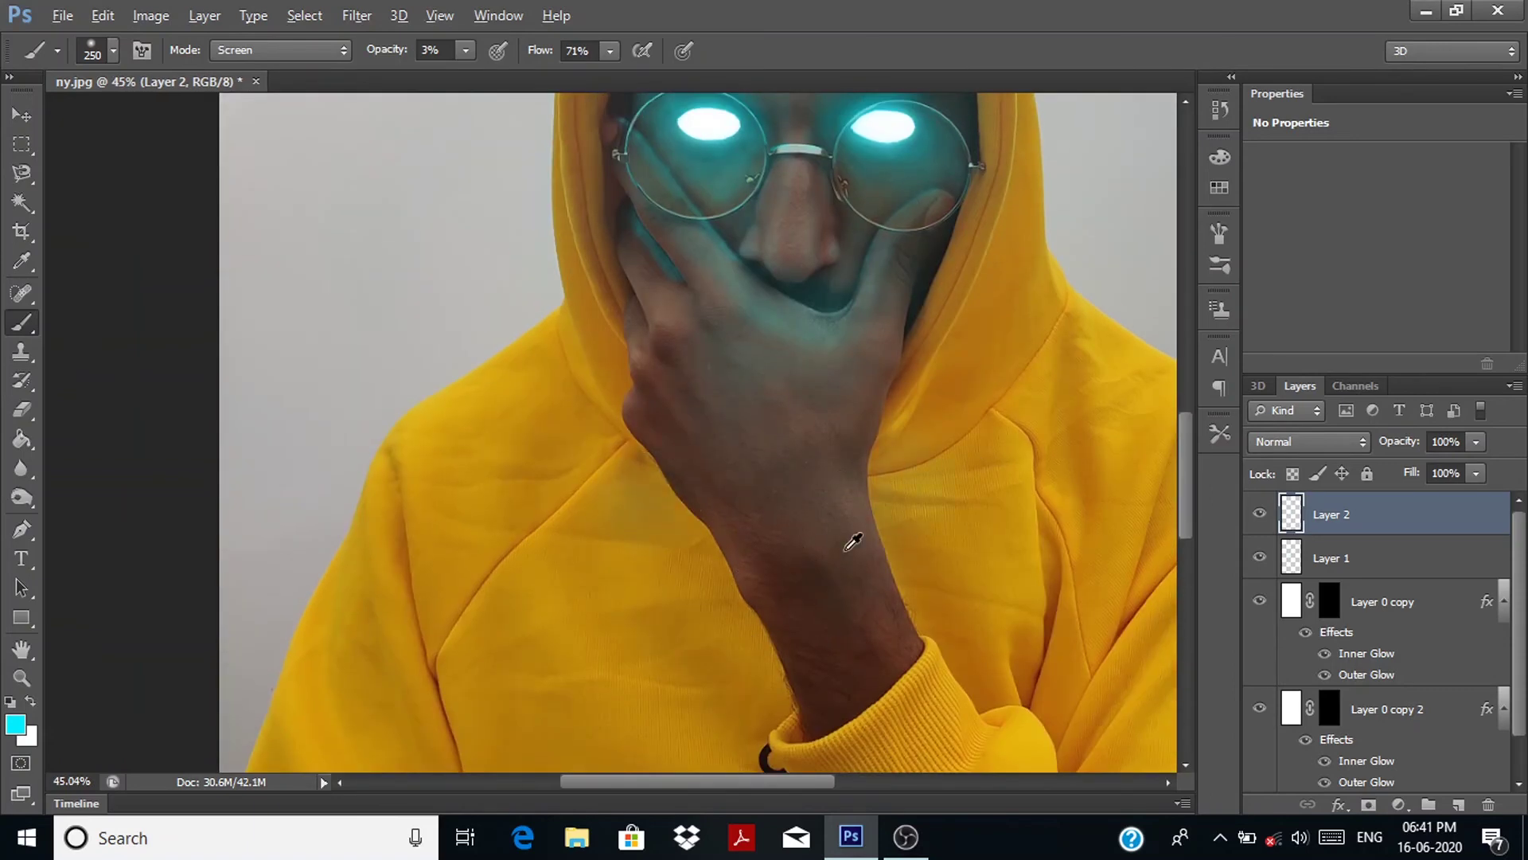
scroll(852, 542, down, 1)
Step: Enlarge the brush to face size and spread cyan across the hand and mouth
key(8)
key(bracketright)
key(bracketright)
key(bracketright)
scroll(665, 563, down, 3)
scroll(548, 551, down, 1)
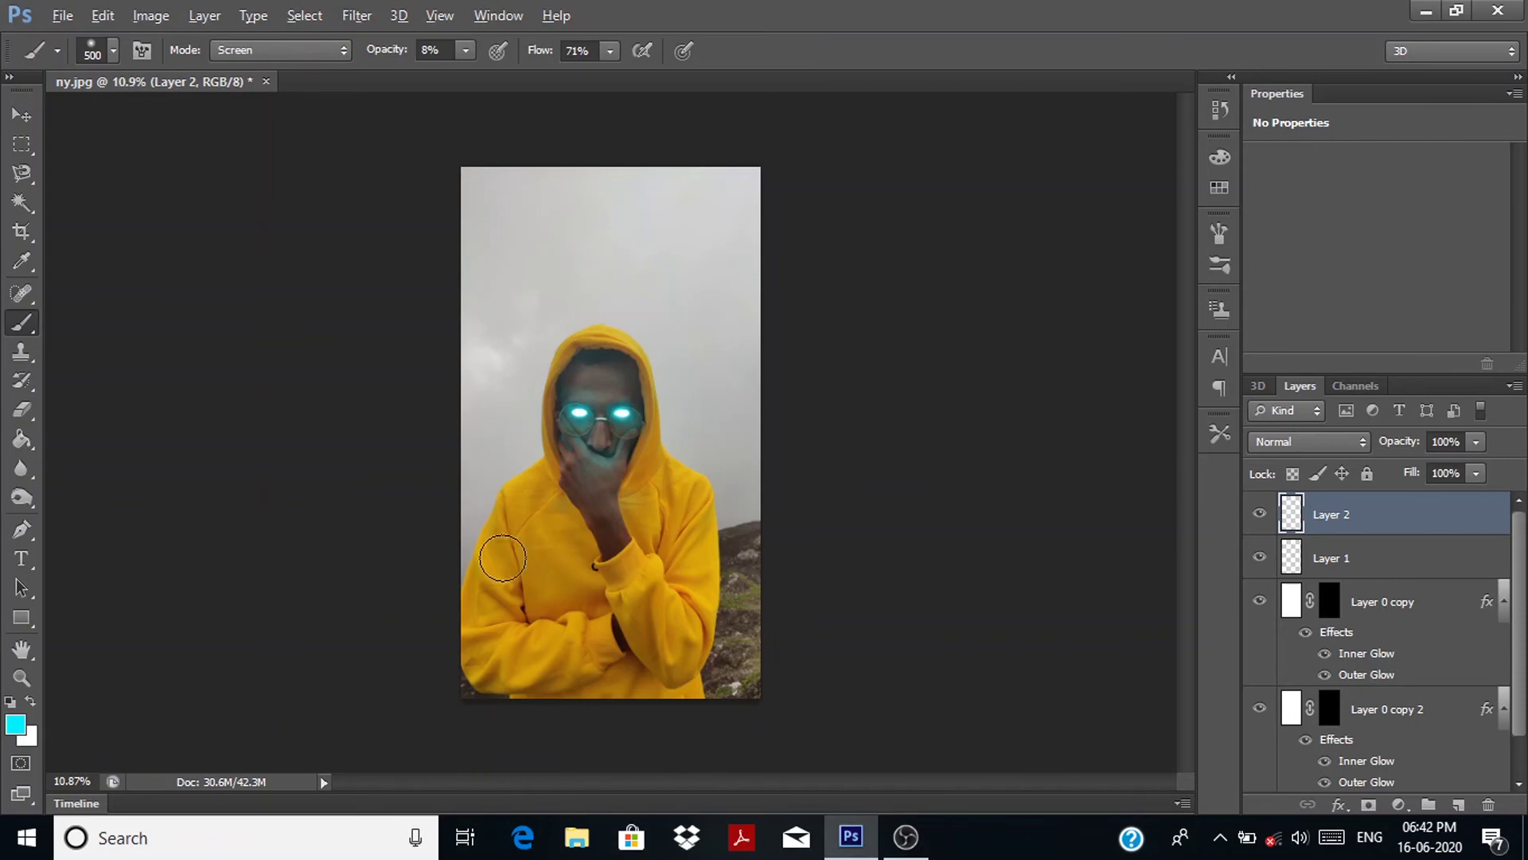
scroll(605, 434, up, 2)
scroll(612, 438, up, 2)
scroll(614, 437, up, 2)
scroll(636, 444, up, 1)
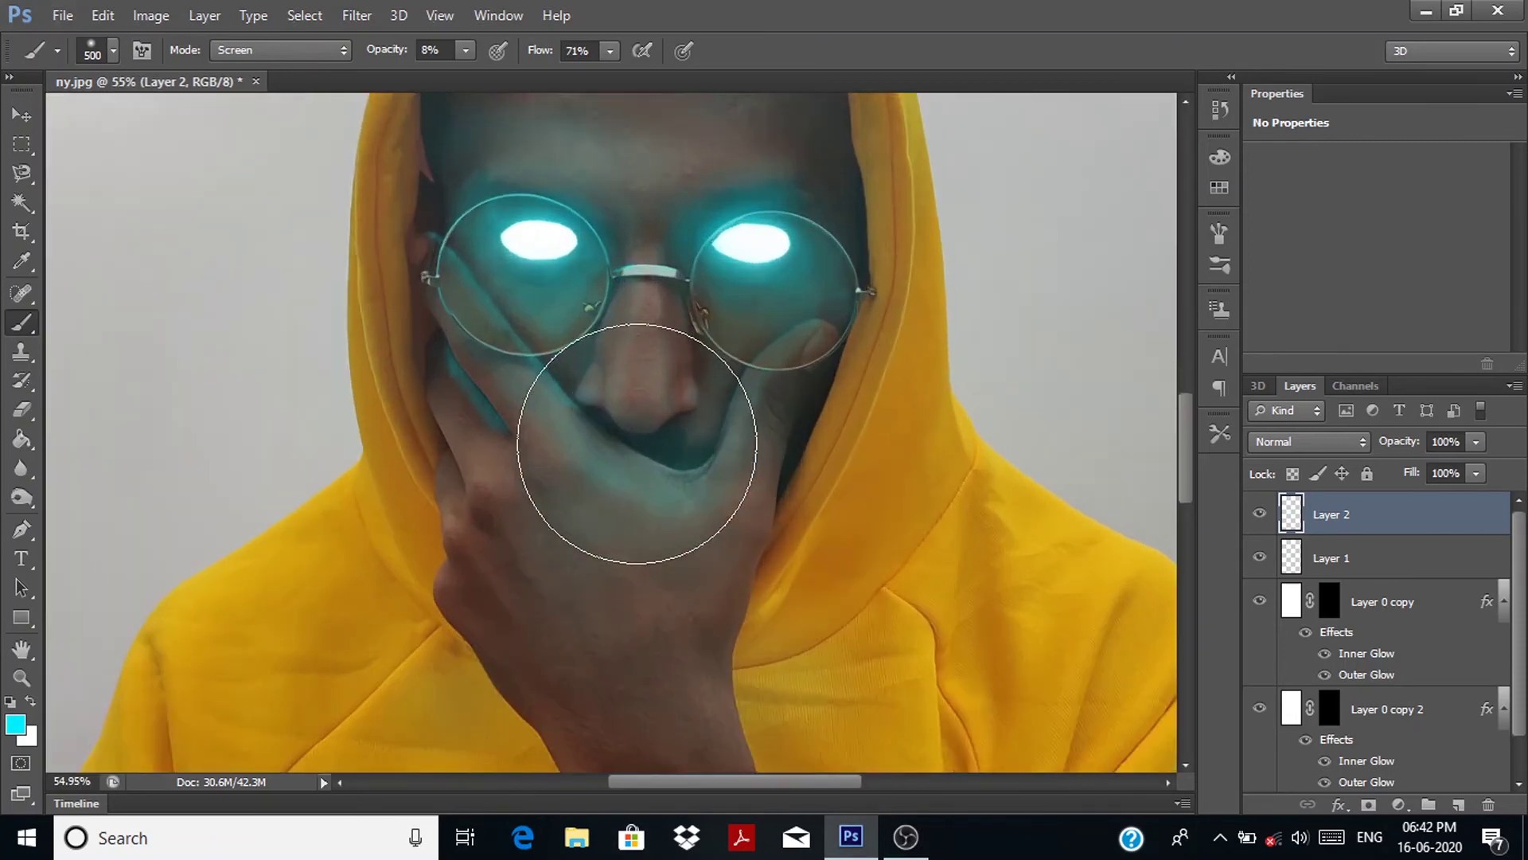
scroll(637, 443, up, 2)
scroll(633, 446, down, 7)
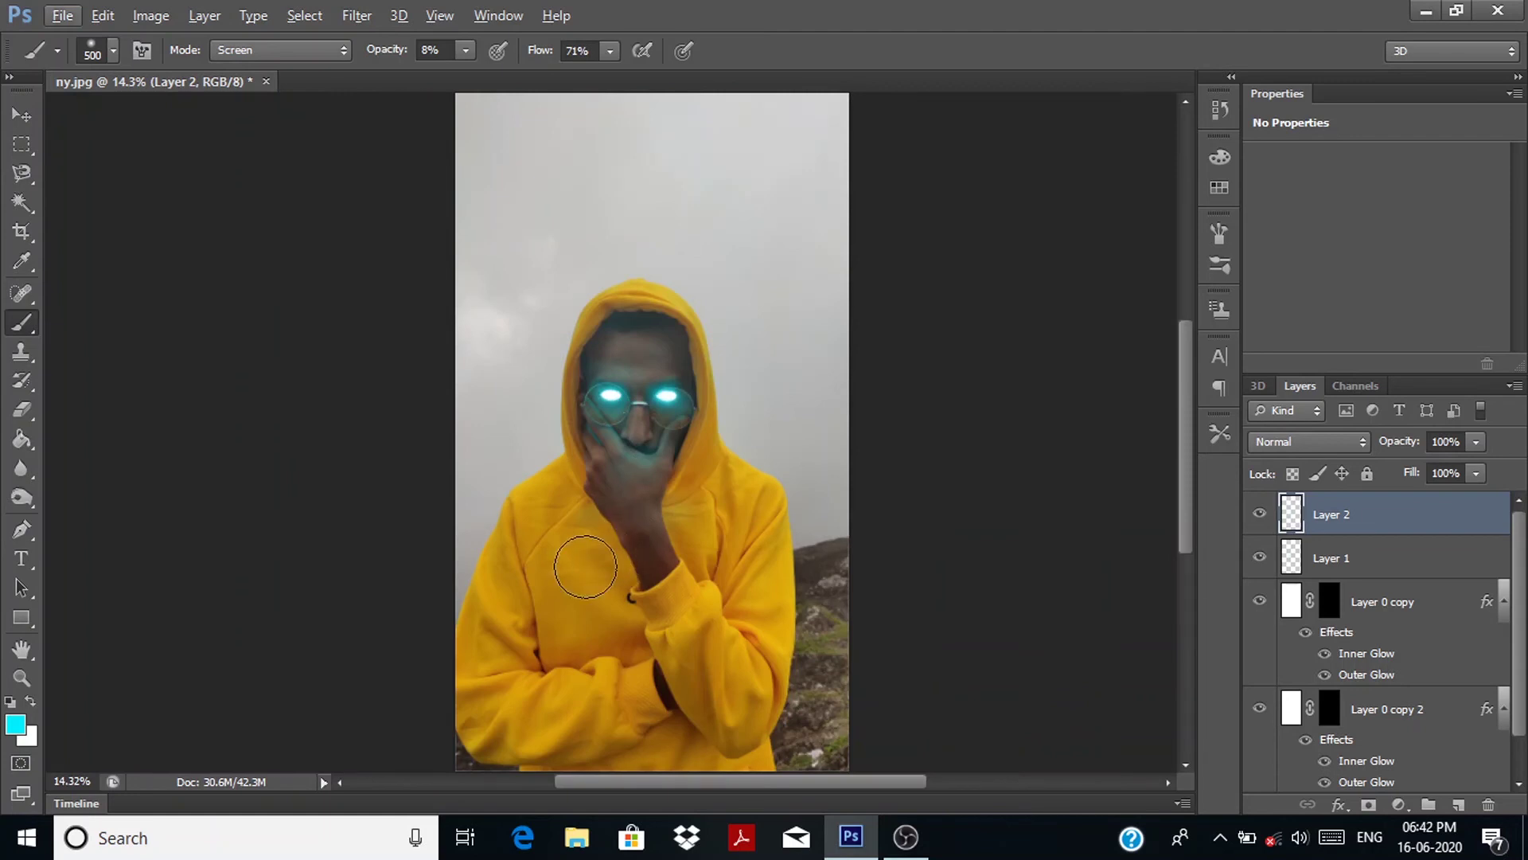
scroll(585, 567, down, 1)
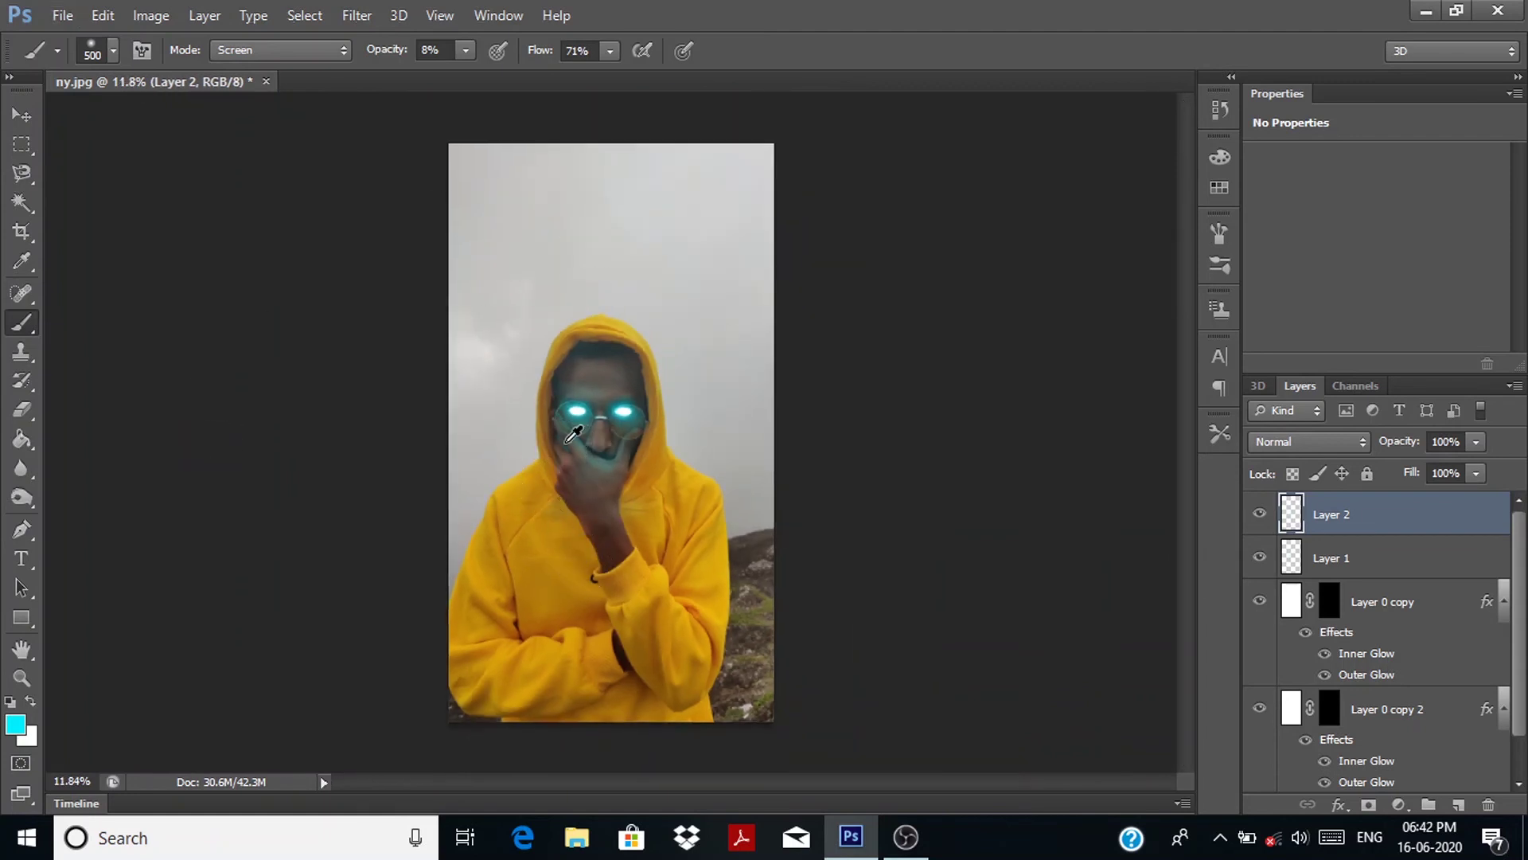
scroll(573, 434, up, 2)
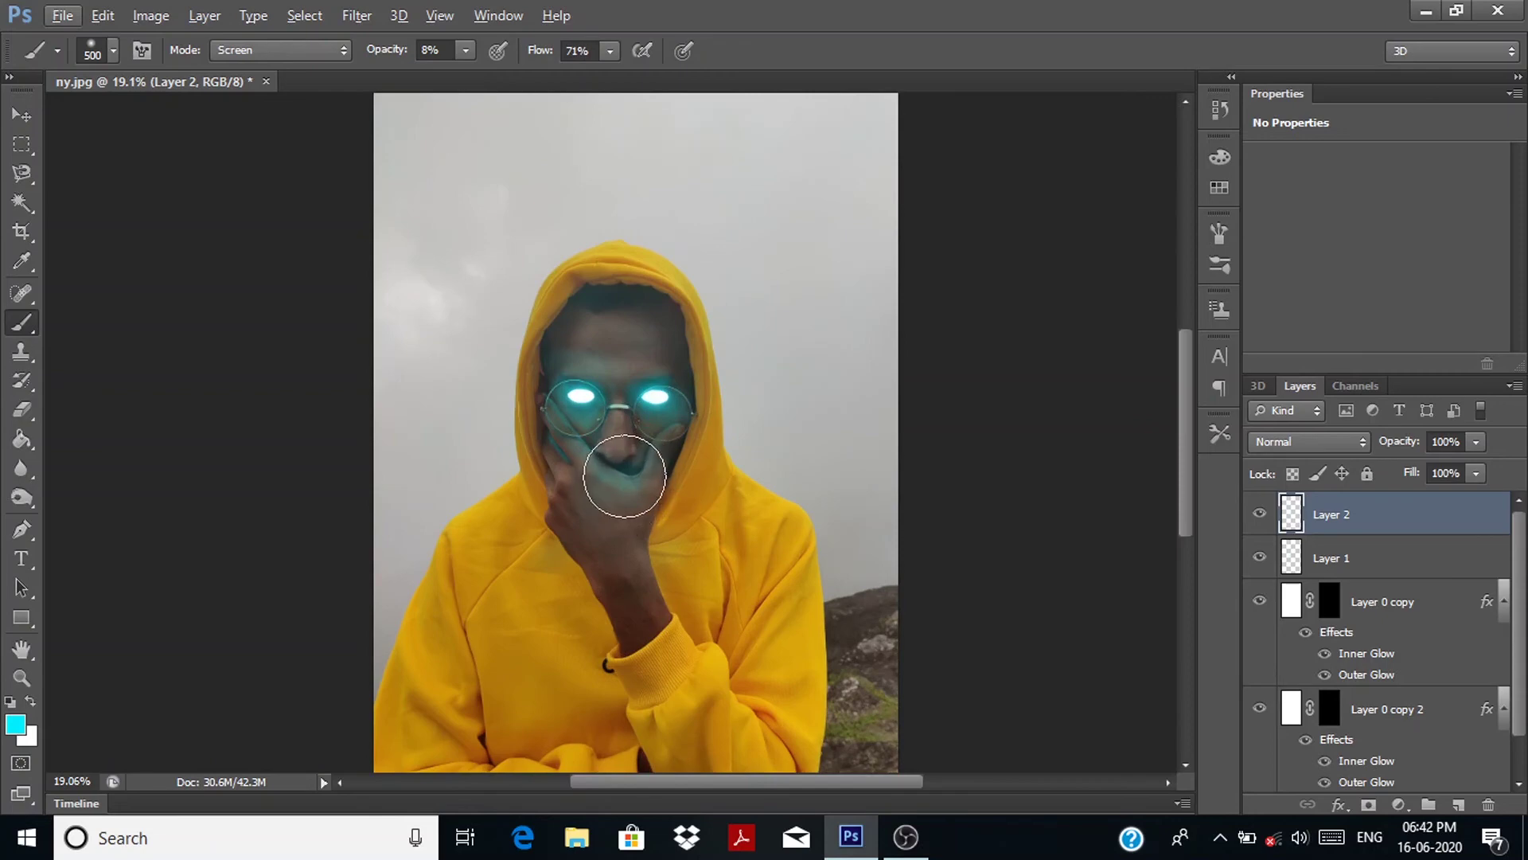
scroll(624, 476, up, 3)
scroll(614, 462, up, 2)
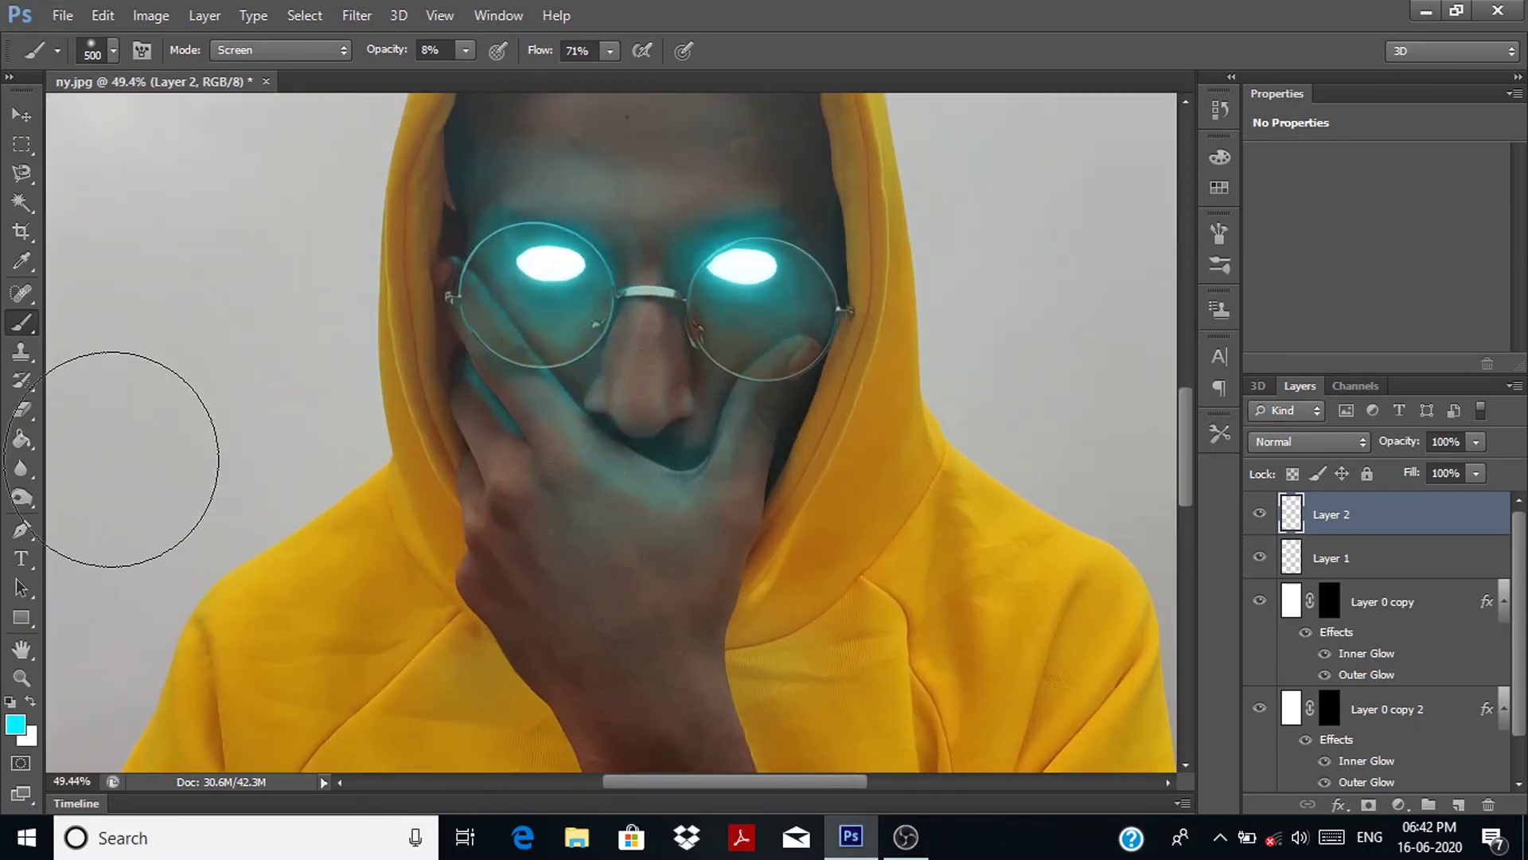
Step: Select the Eraser and merge Layer 2 down into Layer 1
click(23, 409)
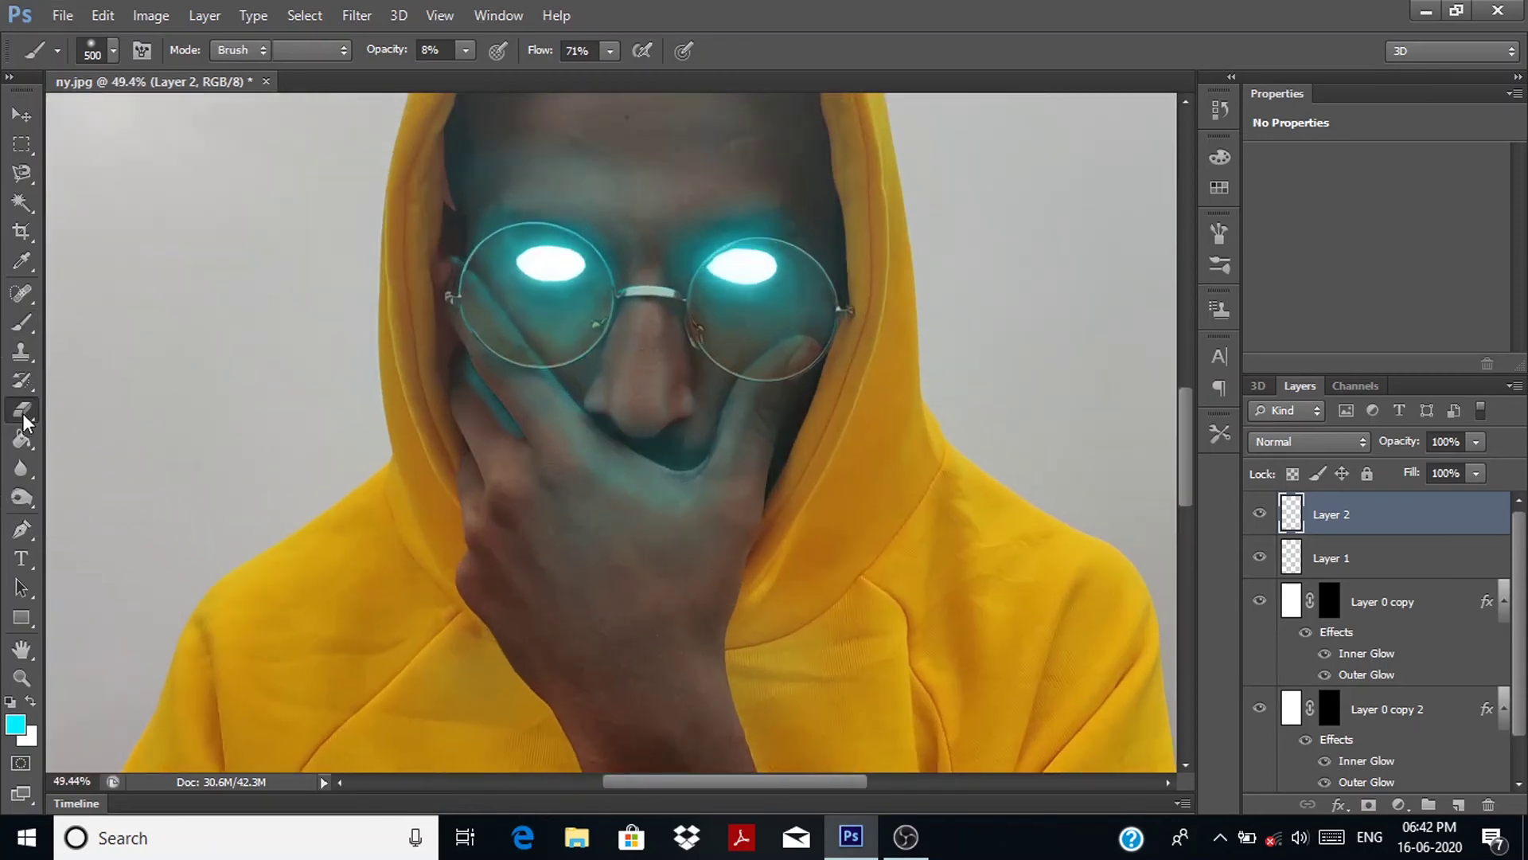
right_click(1352, 551)
click(1371, 509)
right_click(1365, 513)
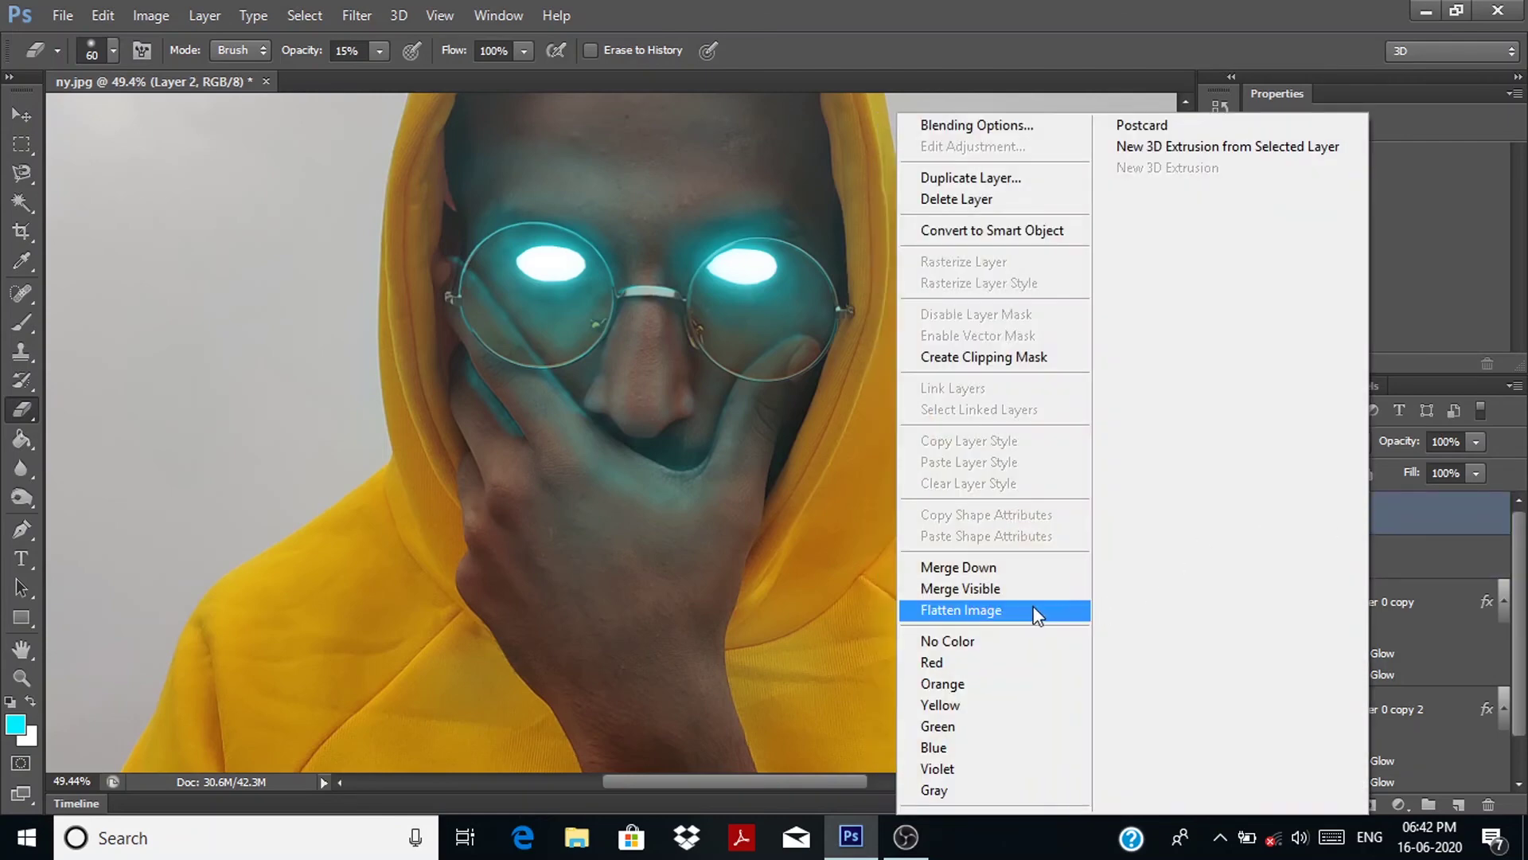
click(1015, 568)
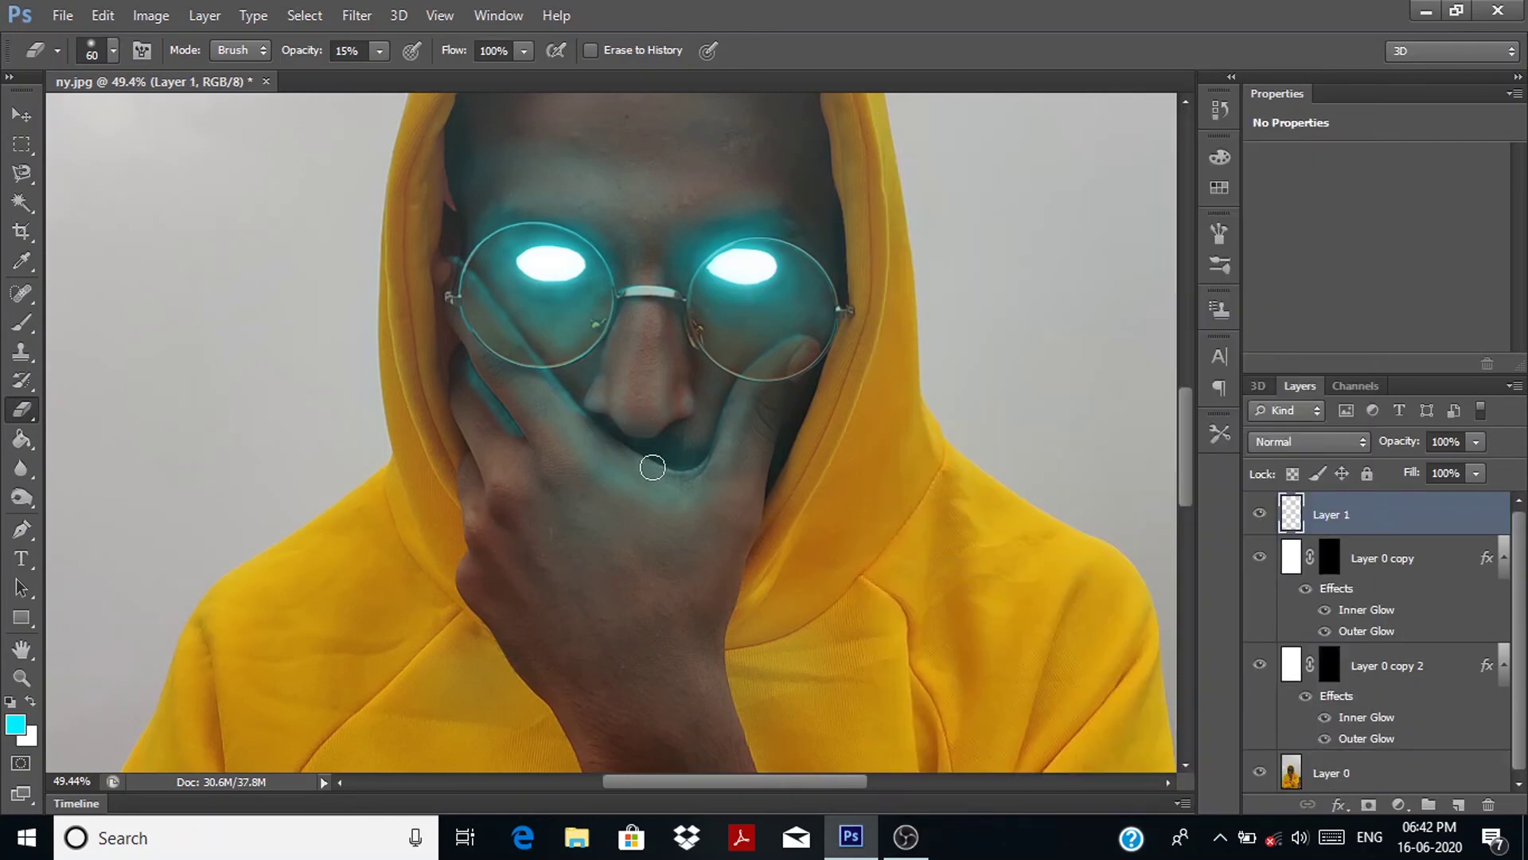
Step: Lightly erase the cyan on the hand with a larger 15% Eraser, then fit the image on screen
scroll(640, 509, up, 3)
scroll(642, 499, up, 3)
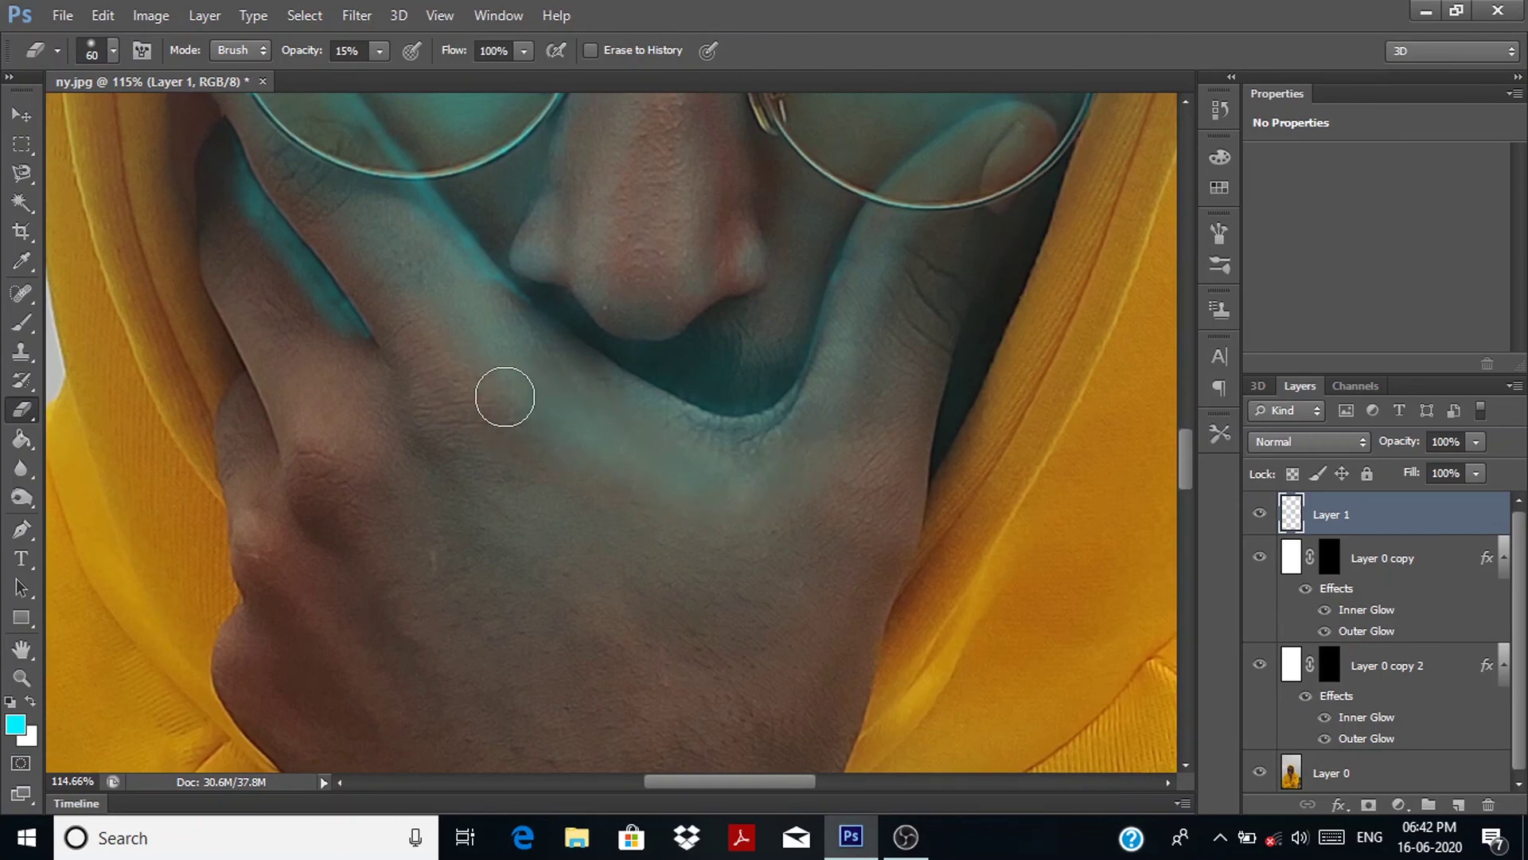
key(bracketright)
key(bracketright)
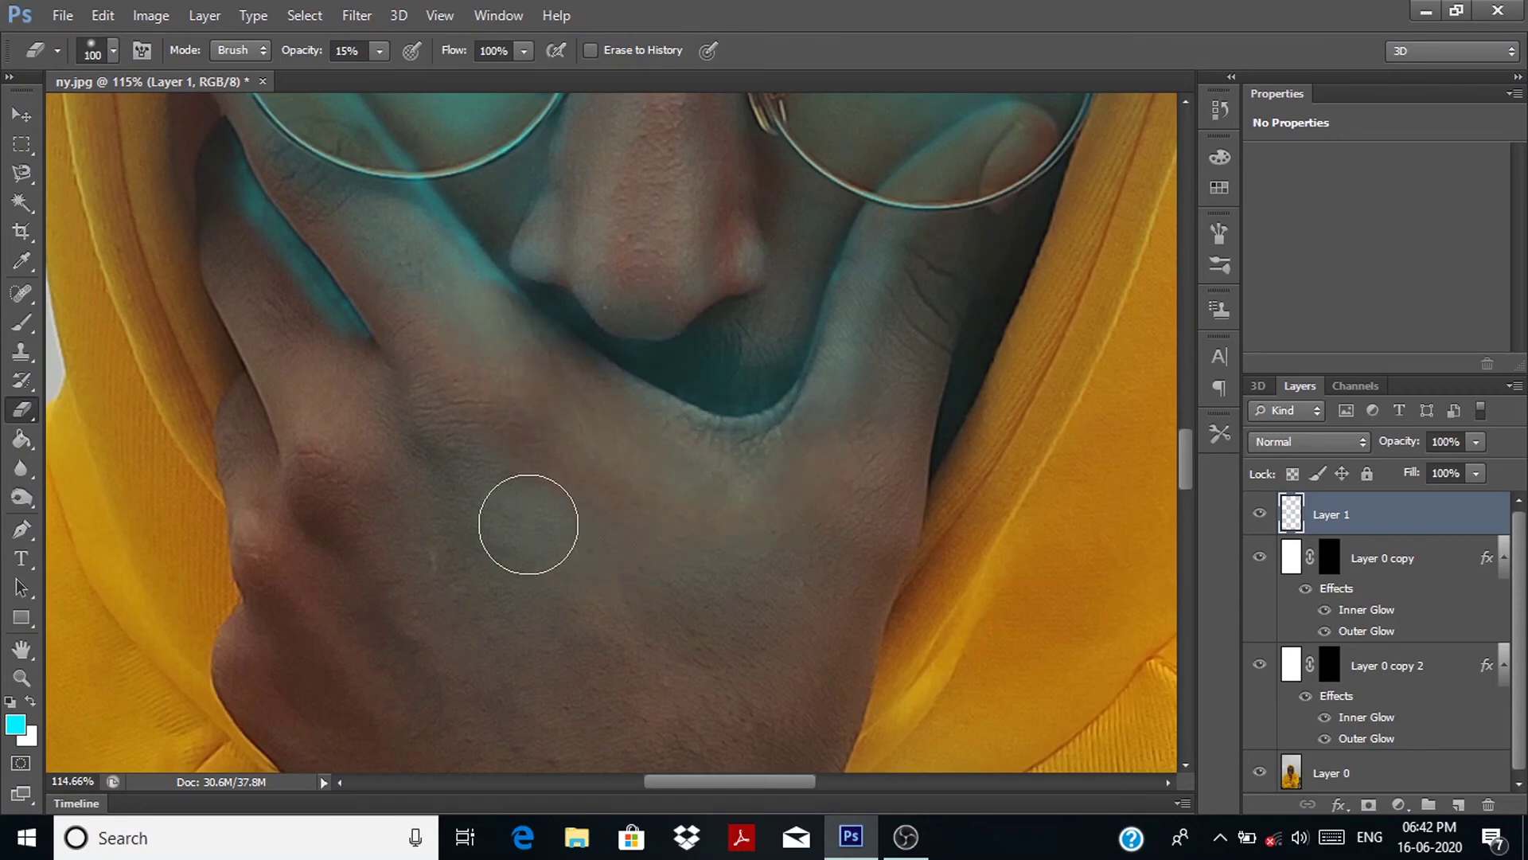
key(h)
key(ctrl+0)
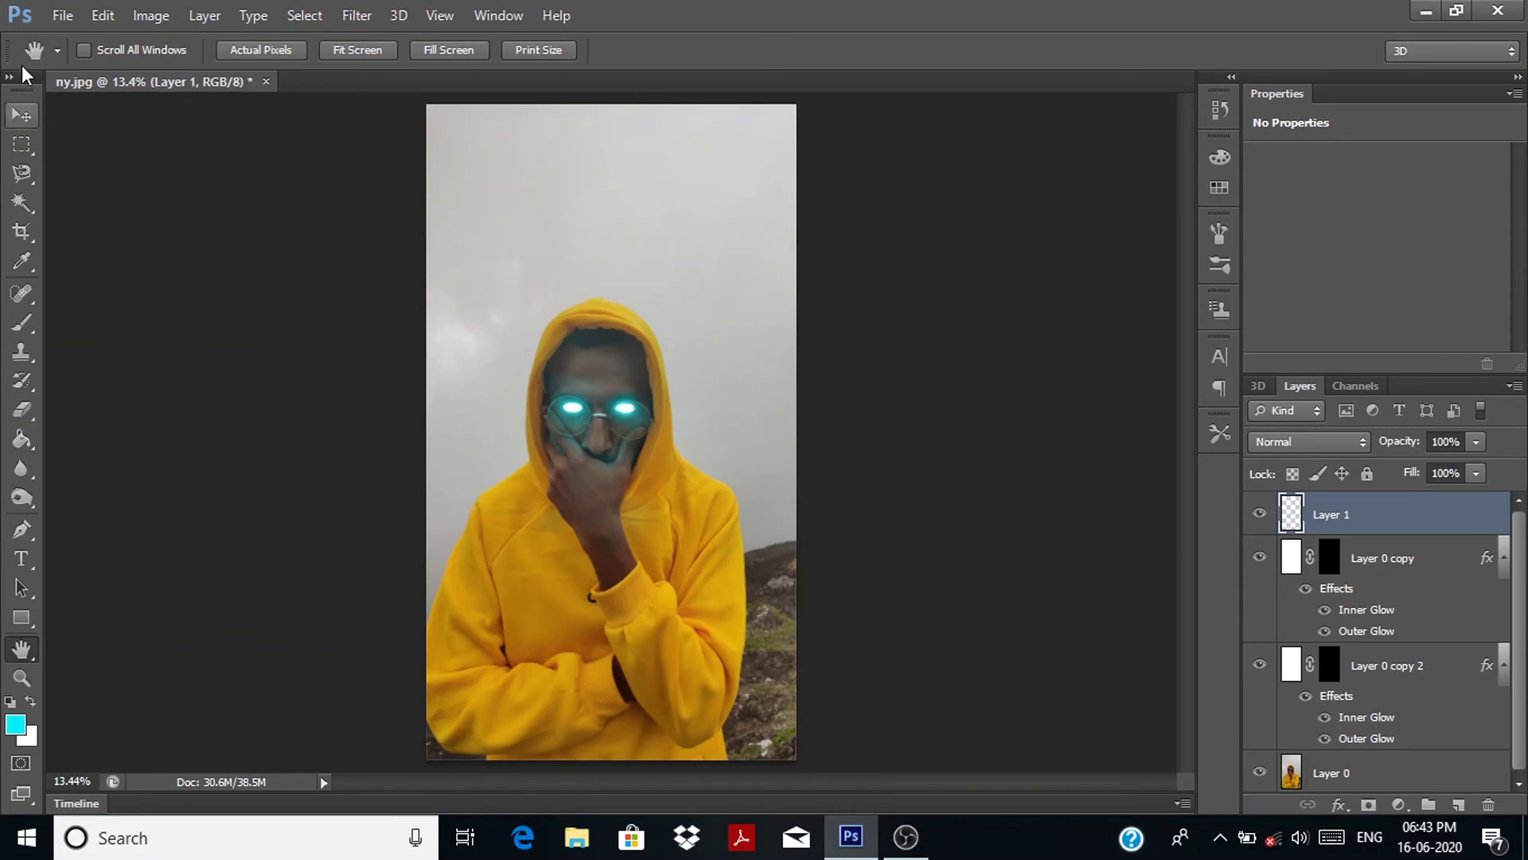
Step: Save the portrait to the desktop as the JPEG 'newtut', accepting the default JPEG options
click(52, 17)
mouse_move(84, 433)
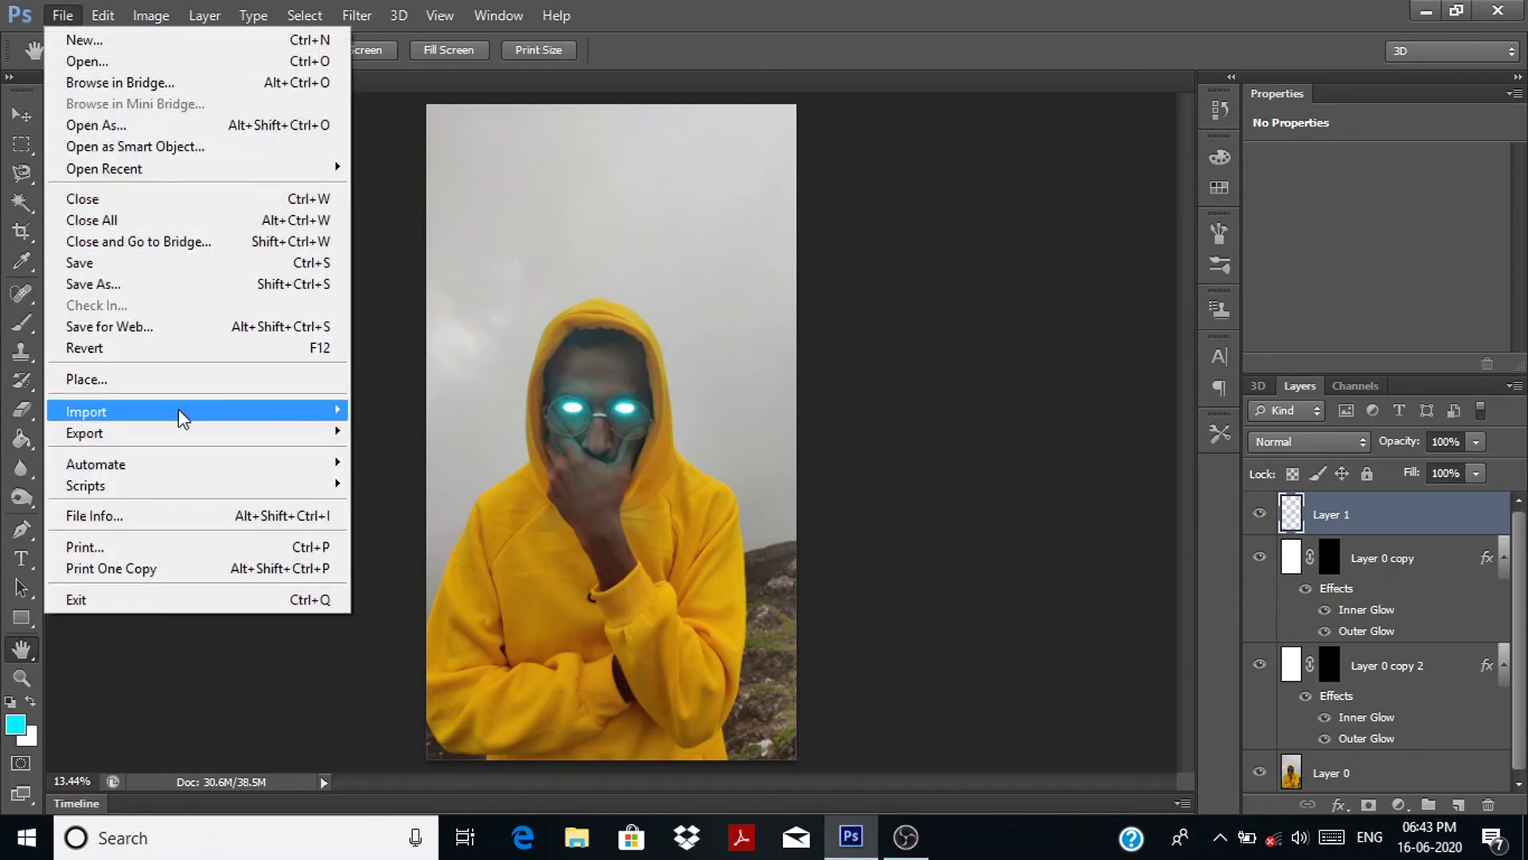
click(94, 285)
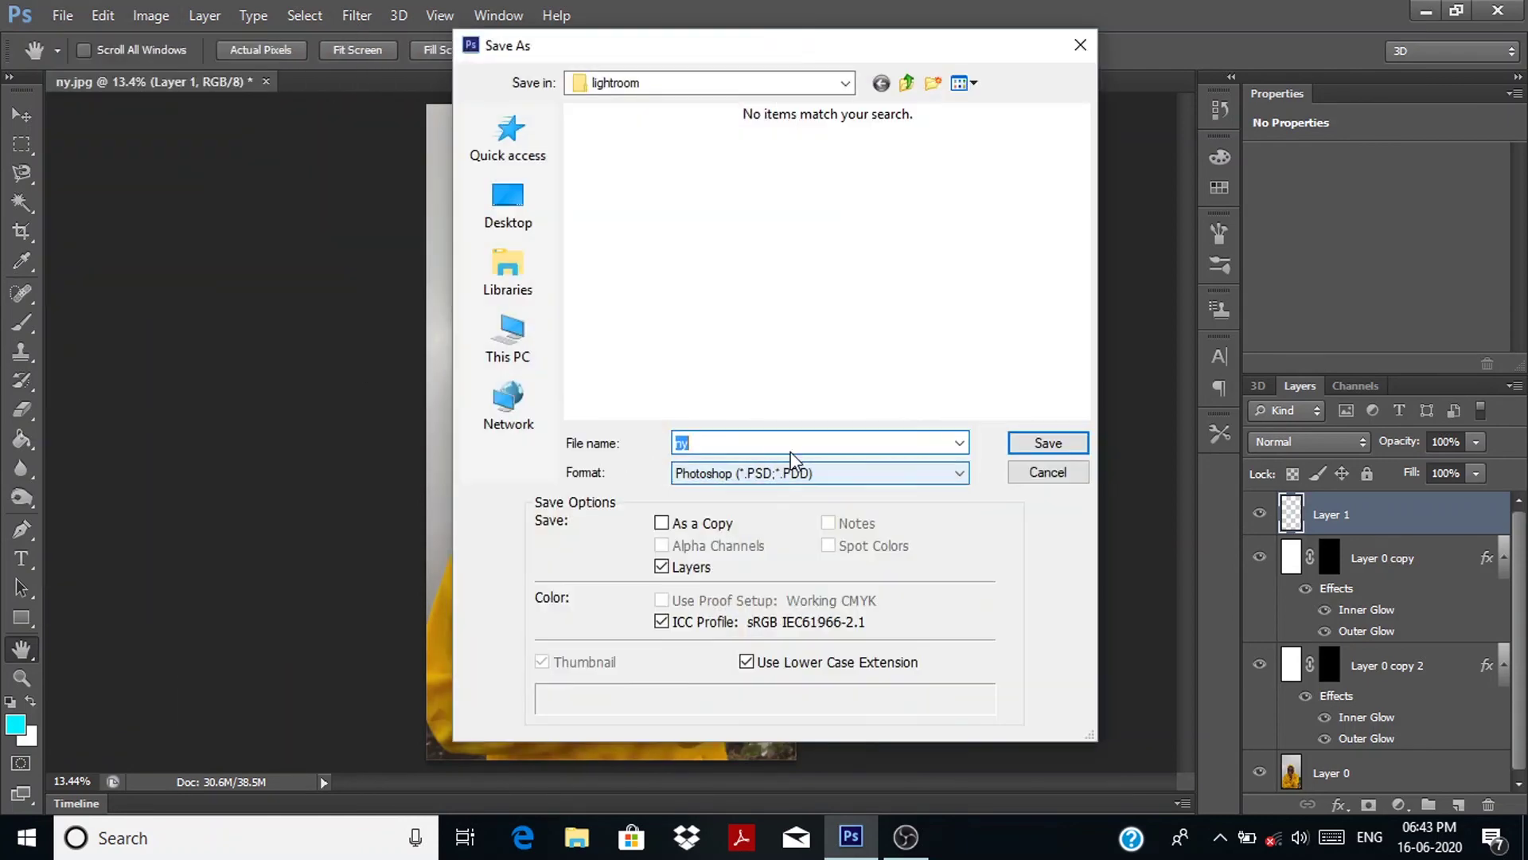
click(820, 472)
click(822, 627)
text(ut)
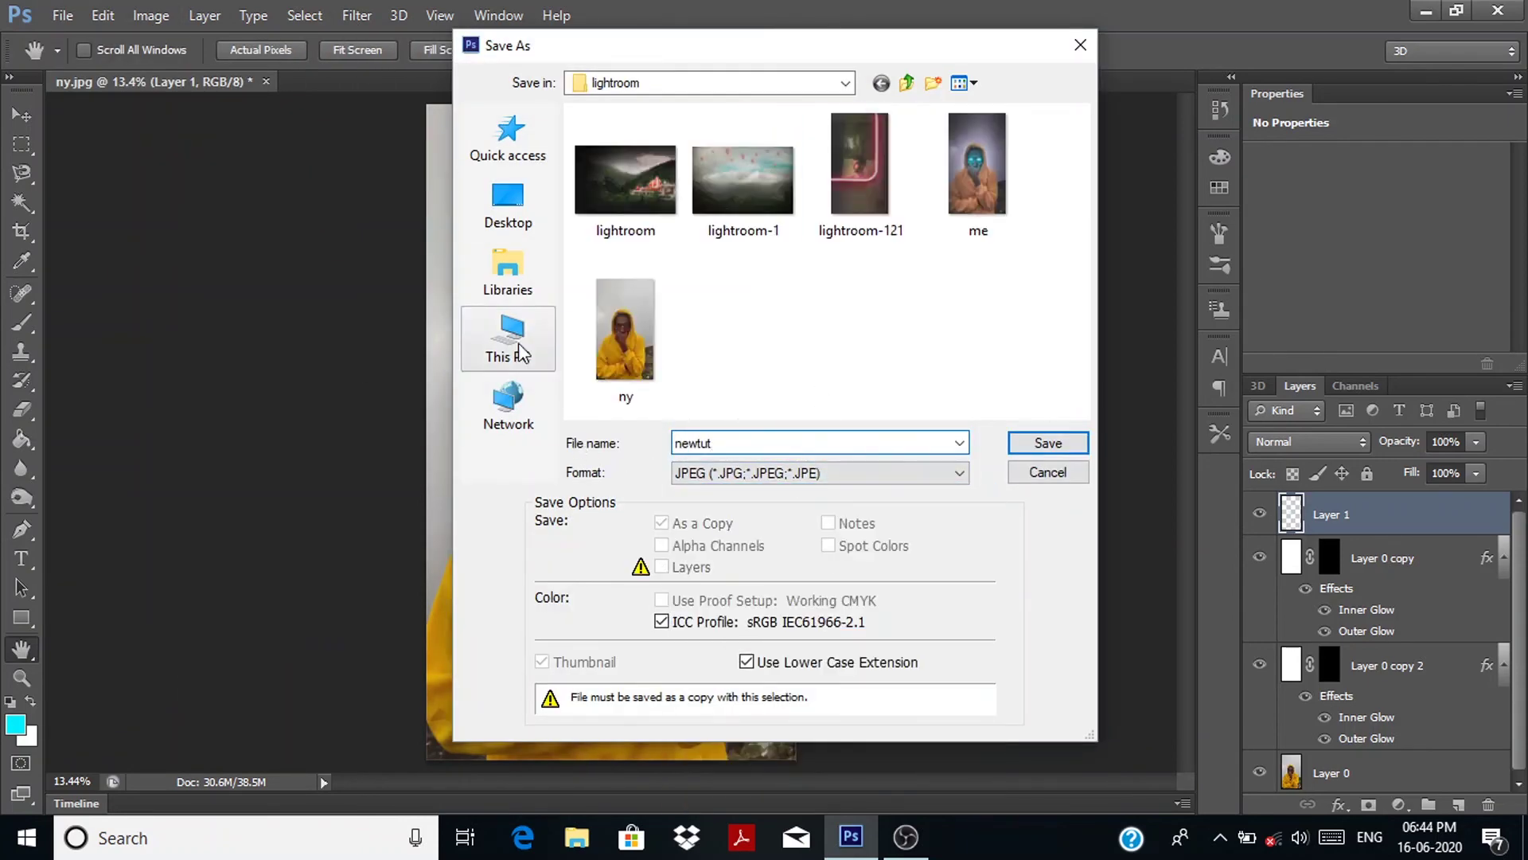
click(508, 203)
click(1047, 443)
click(925, 209)
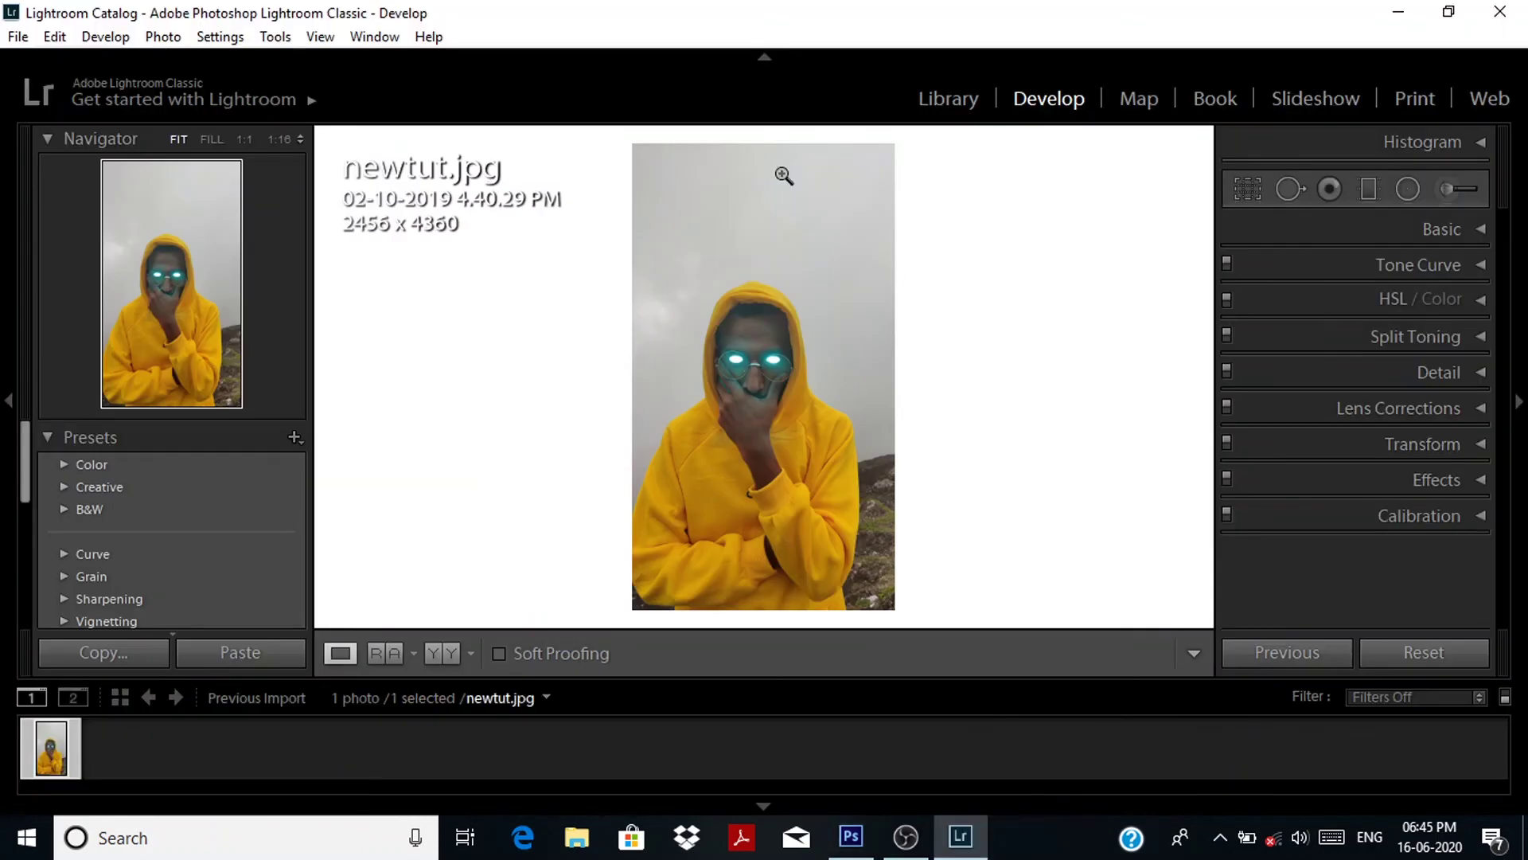
Step: Cool the white balance, lower contrast, and pull down whites and blacks in Basic
click(1442, 228)
drag(1368, 372, 1363, 371)
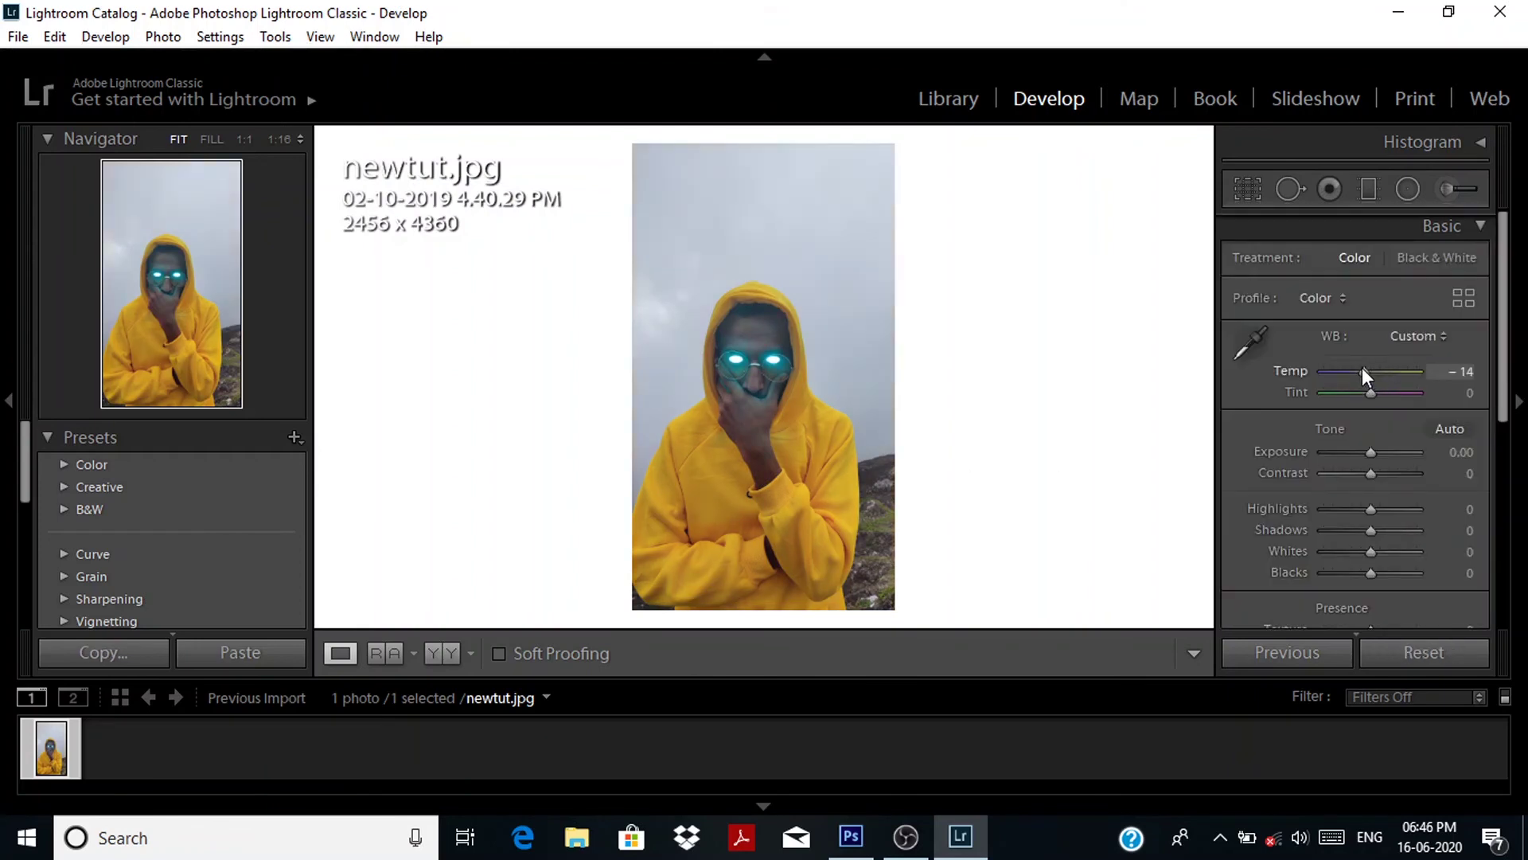
mouse_move(1371, 473)
mouse_down()
mouse_move(1381, 513)
mouse_move(1364, 551)
mouse_up()
drag(1370, 573, 1348, 573)
Step: Flatten the Tone Curve by lifting the black point and lowering the white point
click(1480, 227)
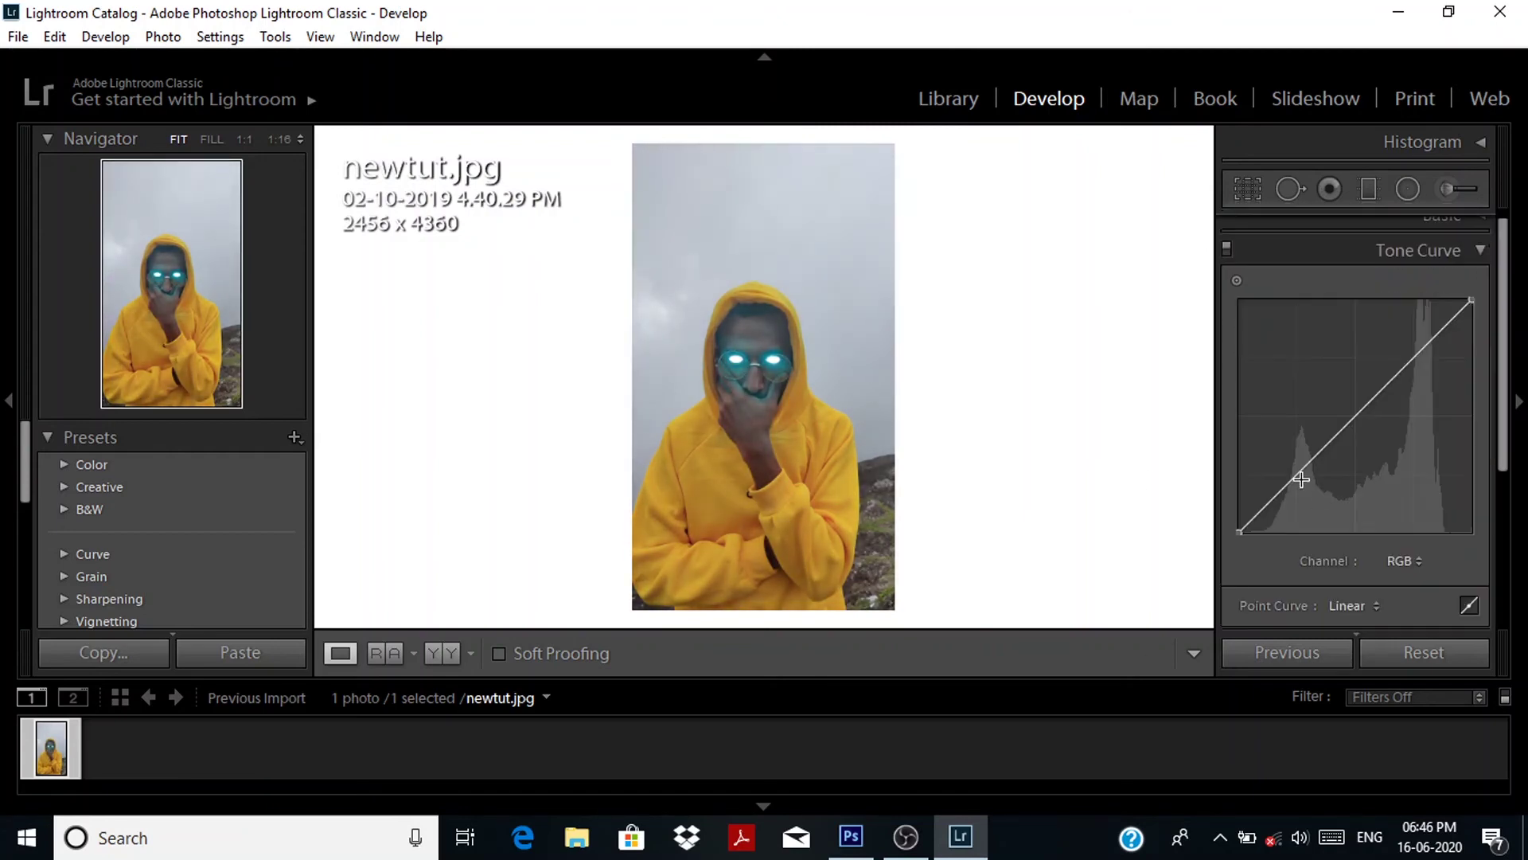
drag(1242, 524, 1239, 512)
drag(1471, 301, 1471, 319)
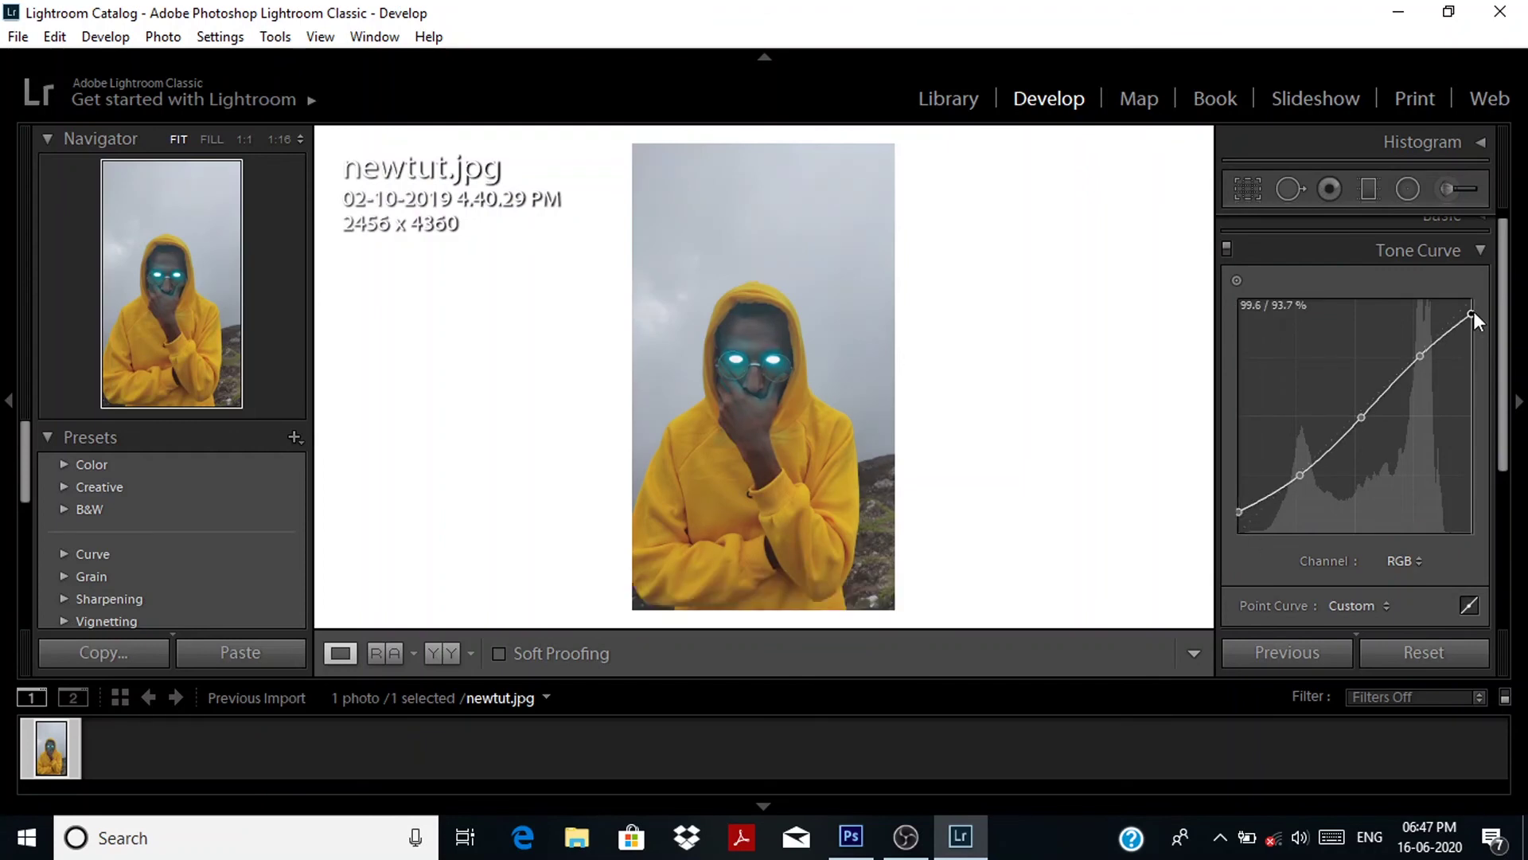
Step: Brighten the oranges and adjust per-colour hue and saturation in HSL
click(1481, 252)
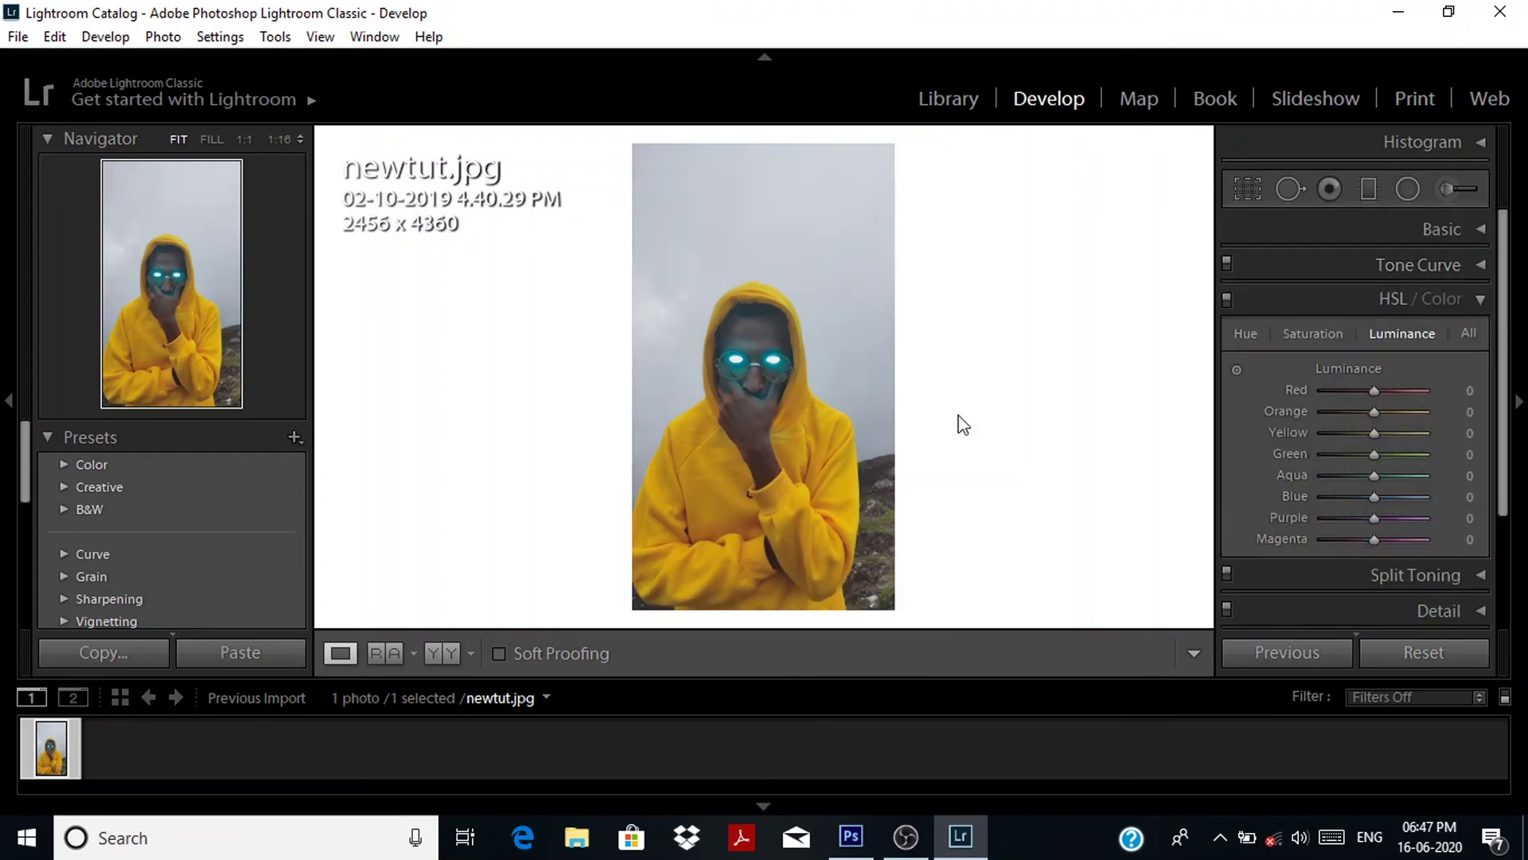
mouse_move(1359, 431)
mouse_down()
mouse_move(1341, 433)
mouse_move(1397, 410)
mouse_move(1371, 389)
mouse_up()
click(1407, 332)
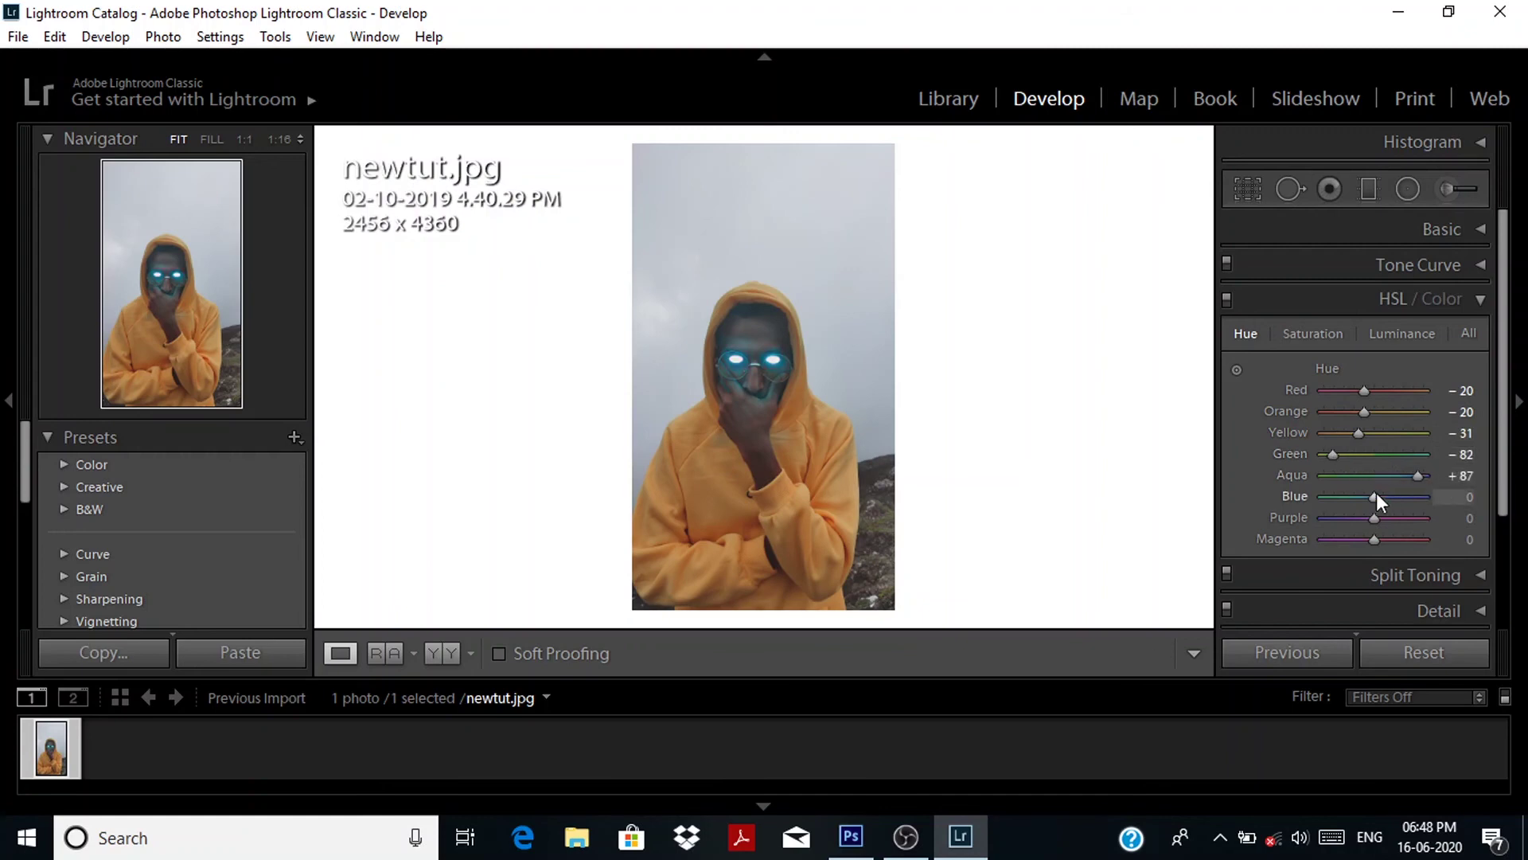
click(1315, 331)
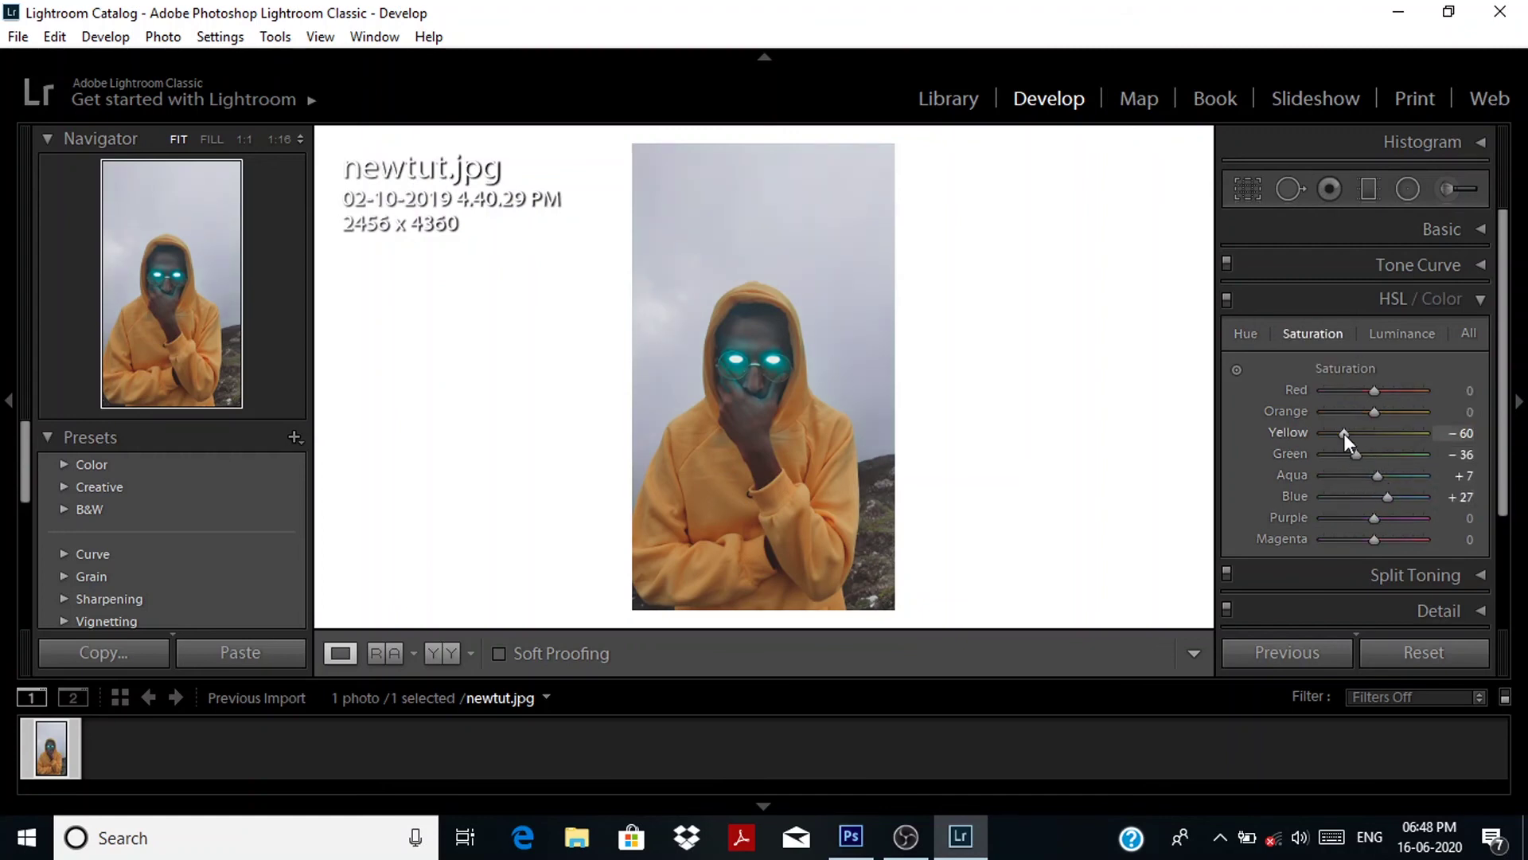
click(1478, 299)
Step: Increase Texture in the Basic panel to bring out surface detail
click(1465, 372)
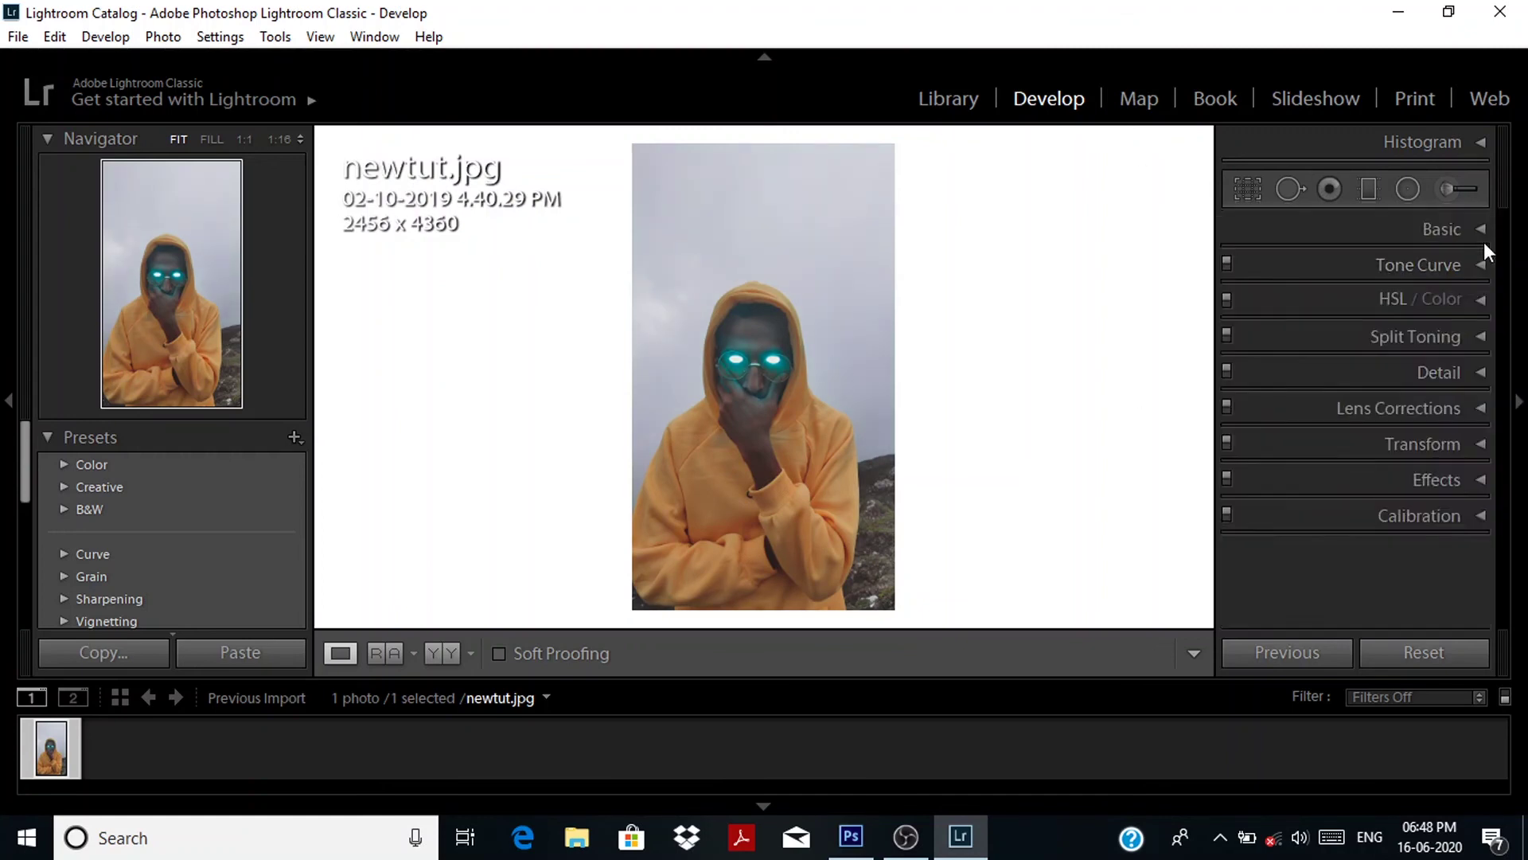
click(1484, 231)
scroll(1374, 490, down, 2)
drag(1374, 493, 1382, 492)
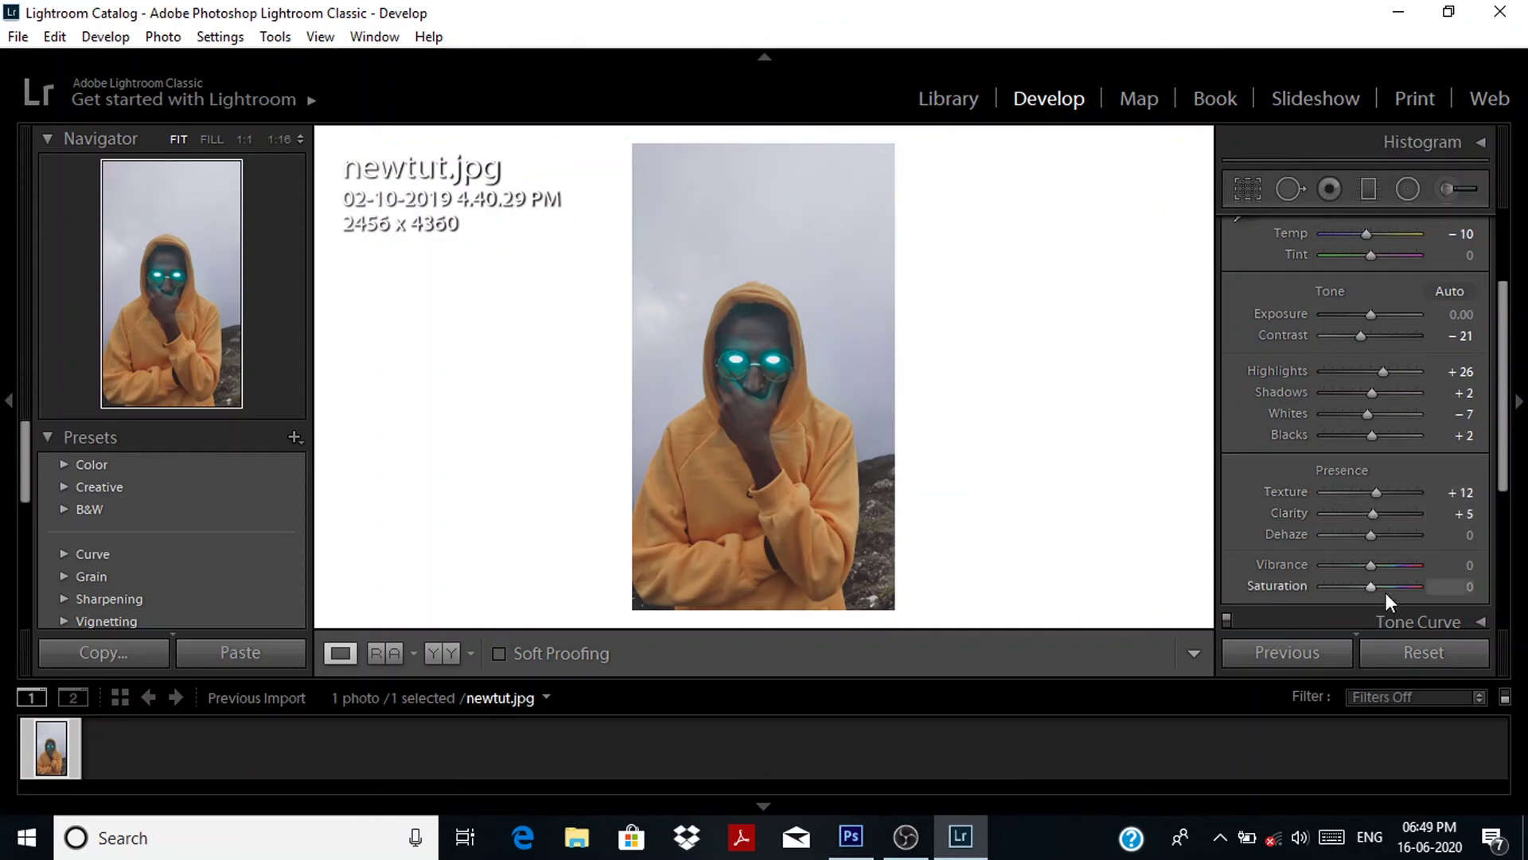
click(1482, 231)
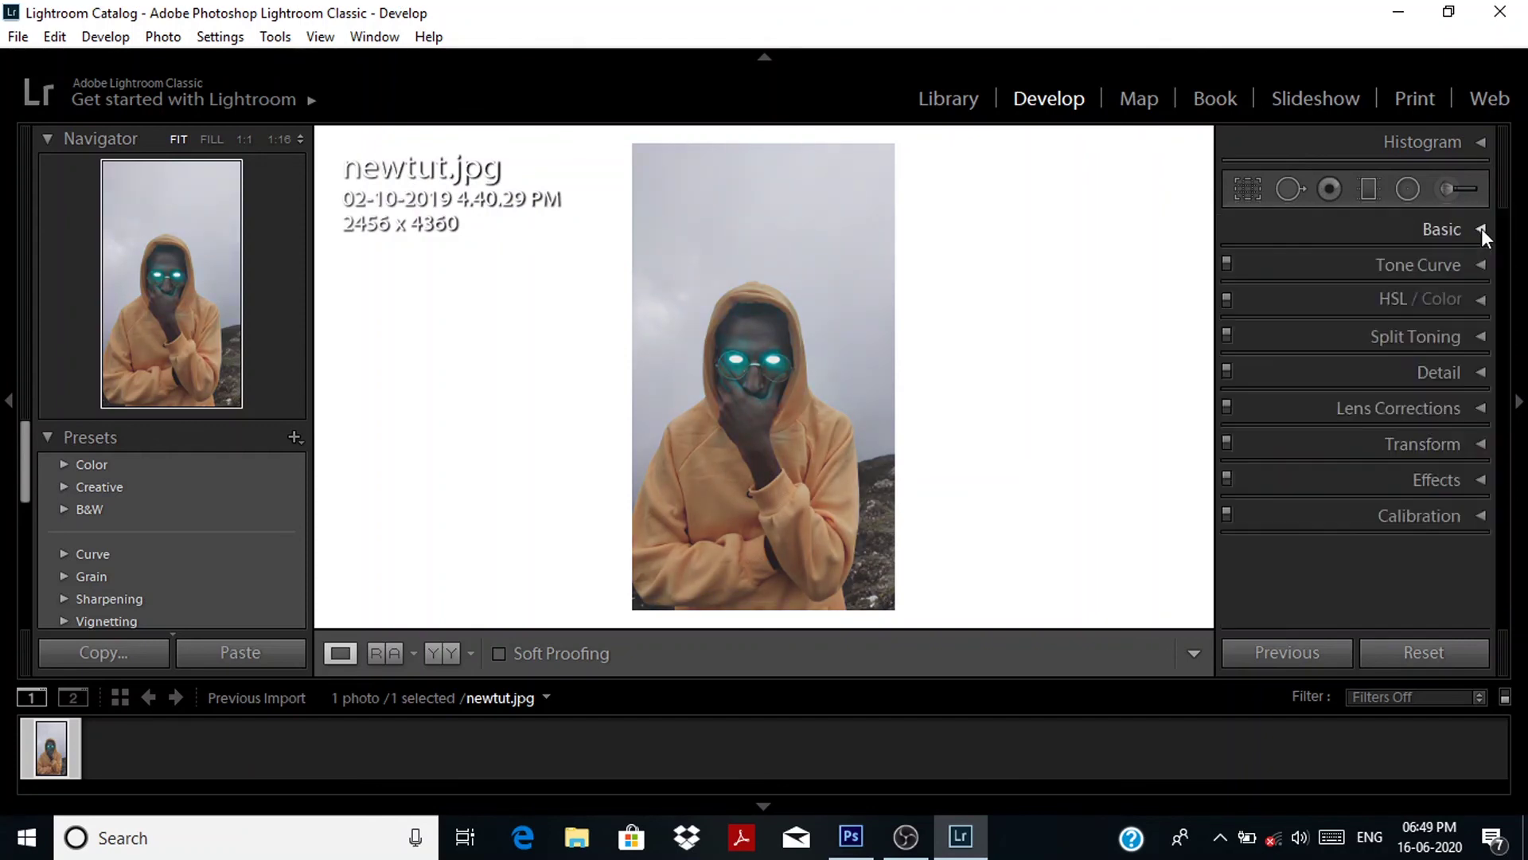
Step: Check the Effects and Lens Correction panels, then drag a darkening gradient down from the sky
click(1482, 483)
click(1482, 341)
click(1482, 406)
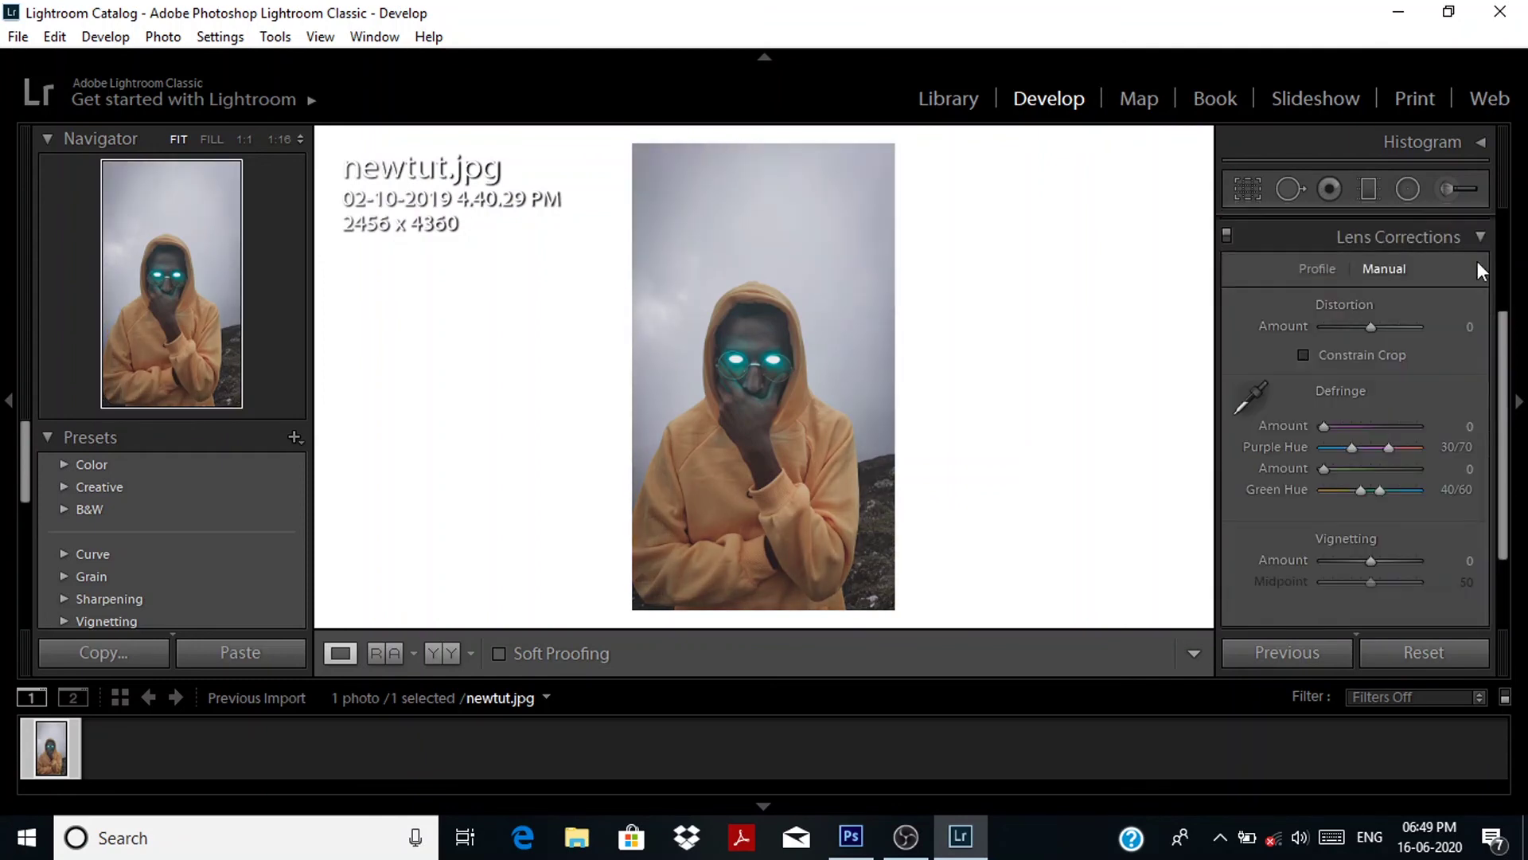
click(1480, 237)
click(1369, 189)
mouse_move(752, 126)
mouse_down()
mouse_move(754, 289)
mouse_move(779, 336)
mouse_up()
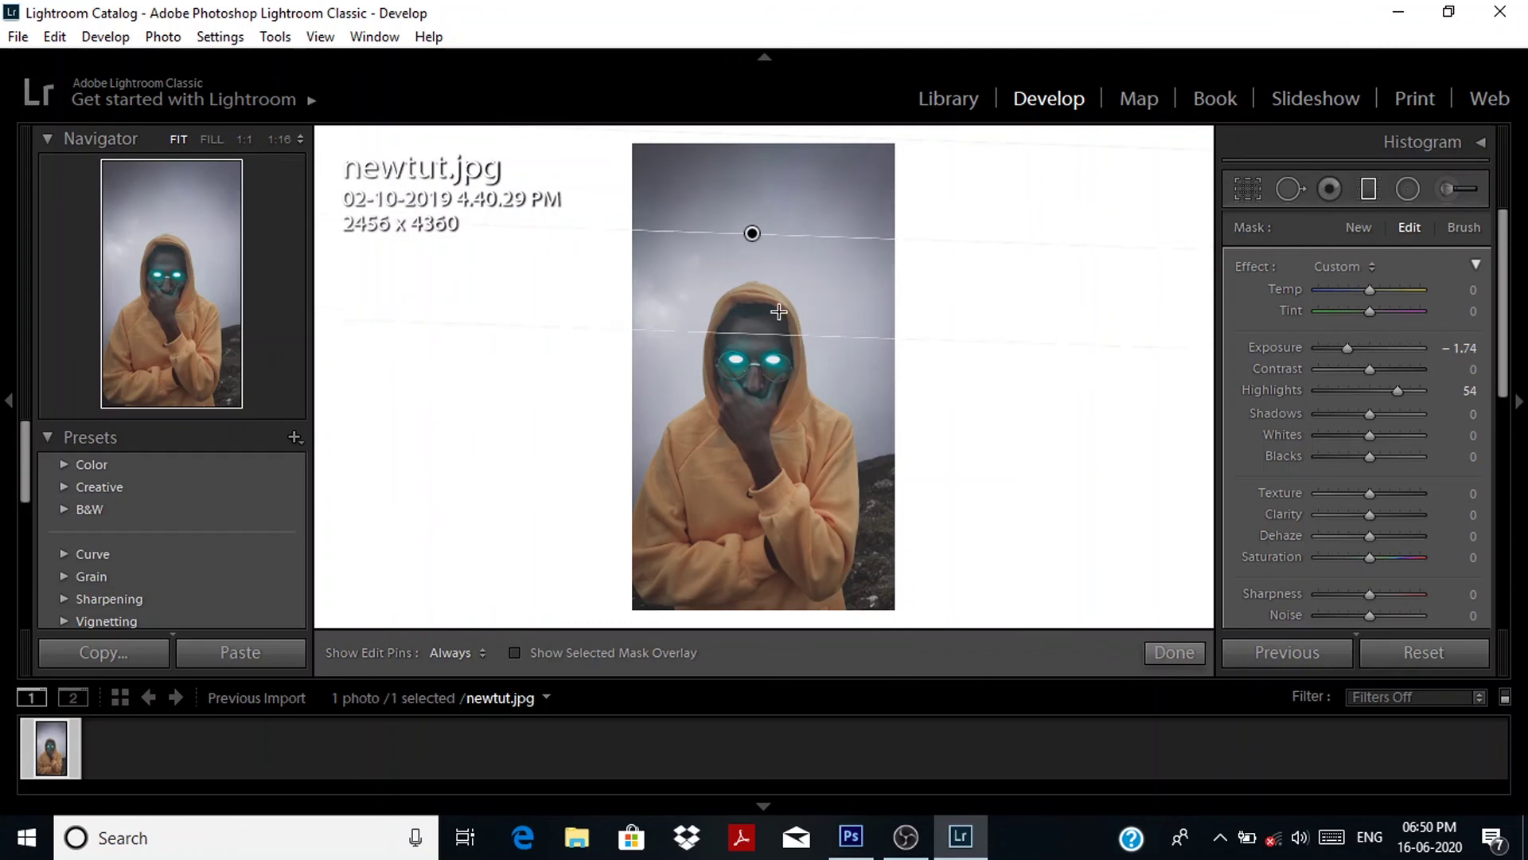
Step: Replace the undone side gradients with a new −1.74 exposure gradient and commit with Done
drag(621, 368, 907, 357)
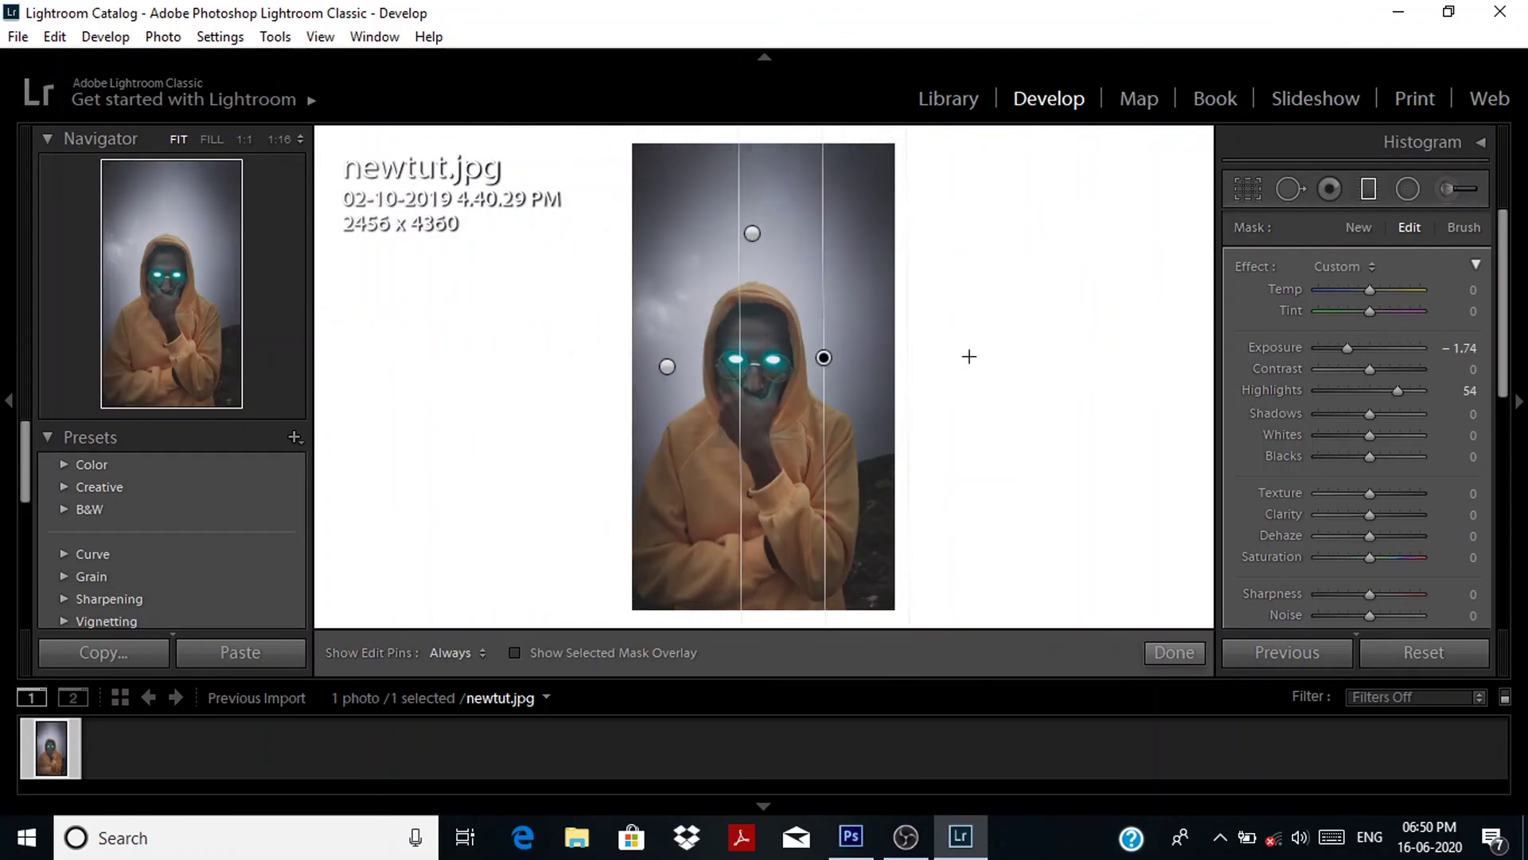
key(ctrl+z)
key(ctrl+z)
key(ctrl+z)
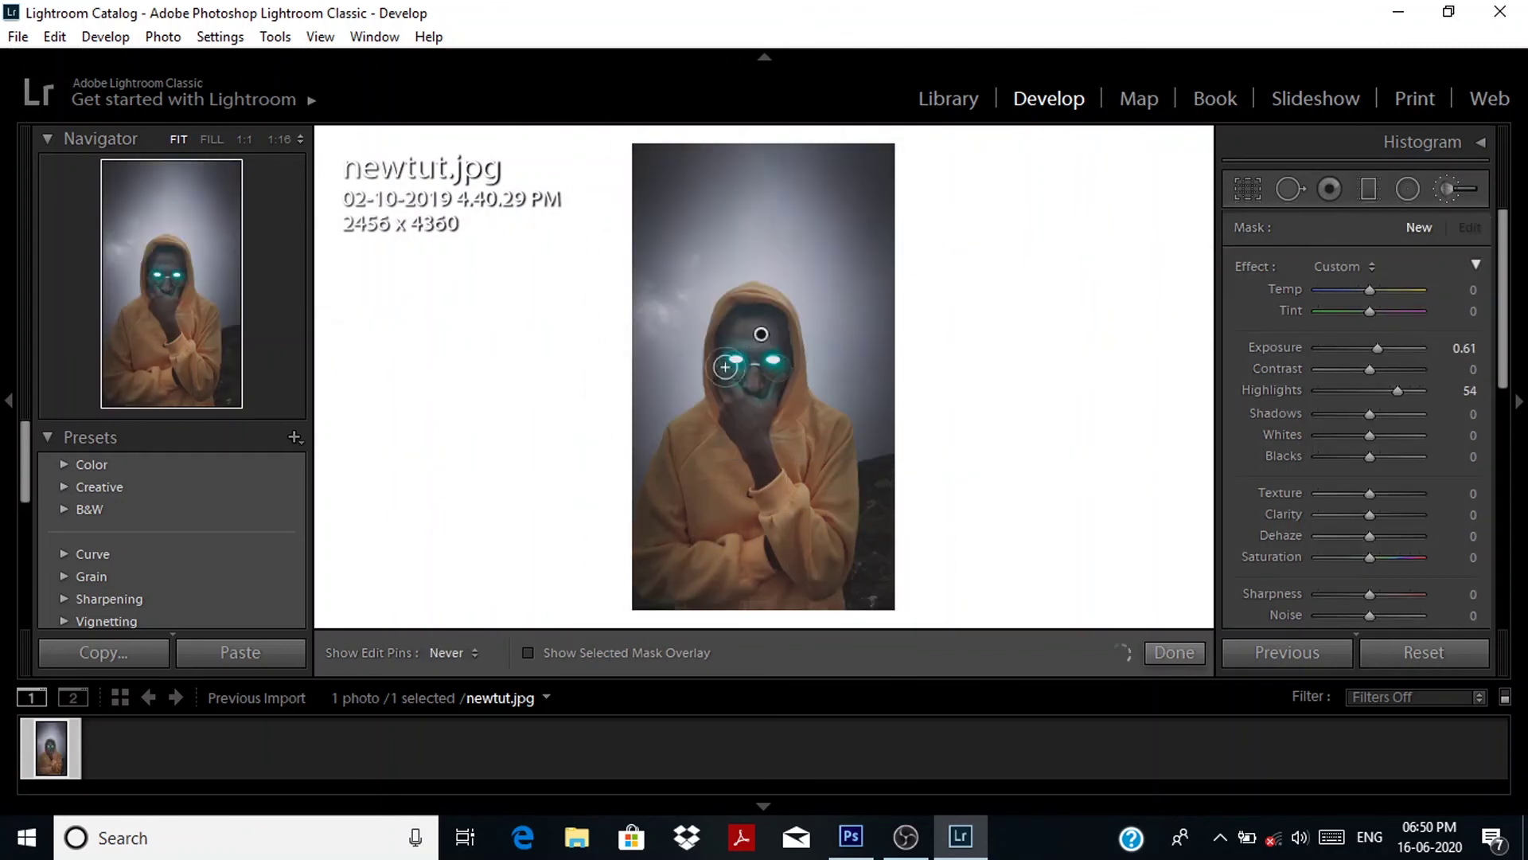
key(ctrl+z)
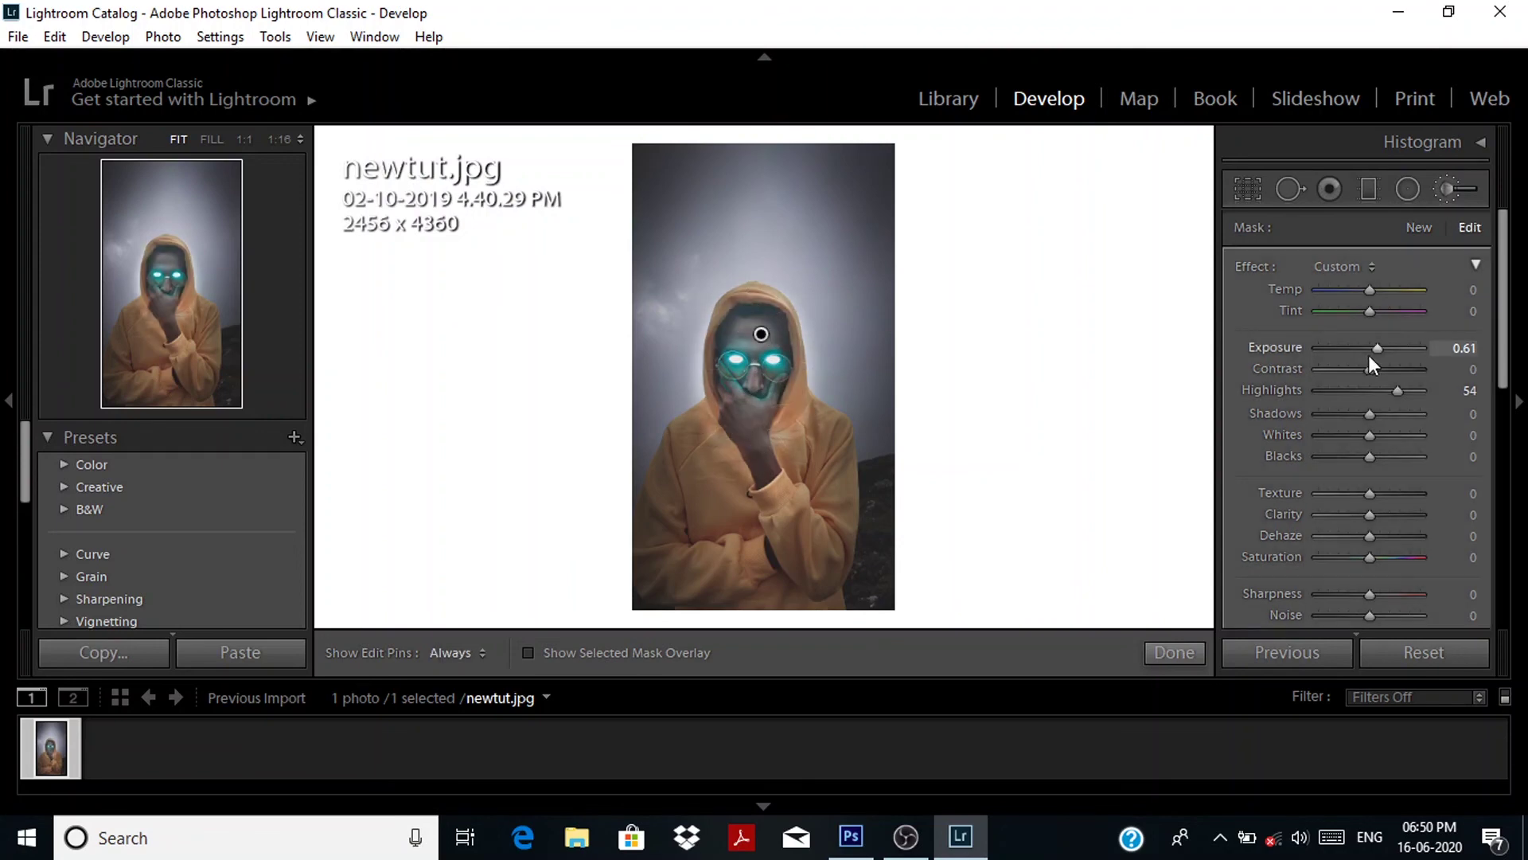
key(m)
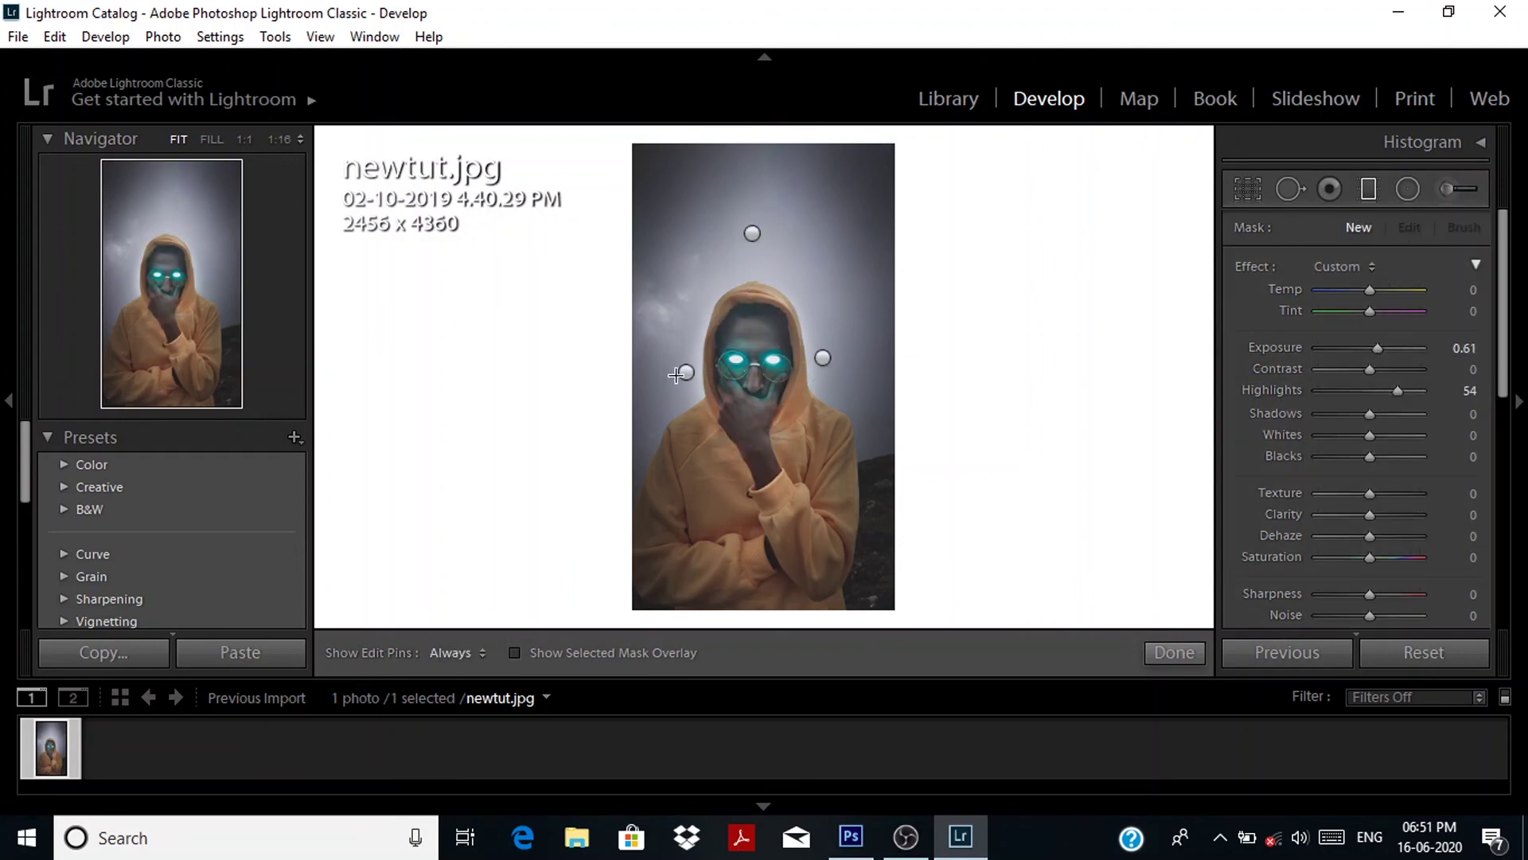
drag(676, 374, 857, 368)
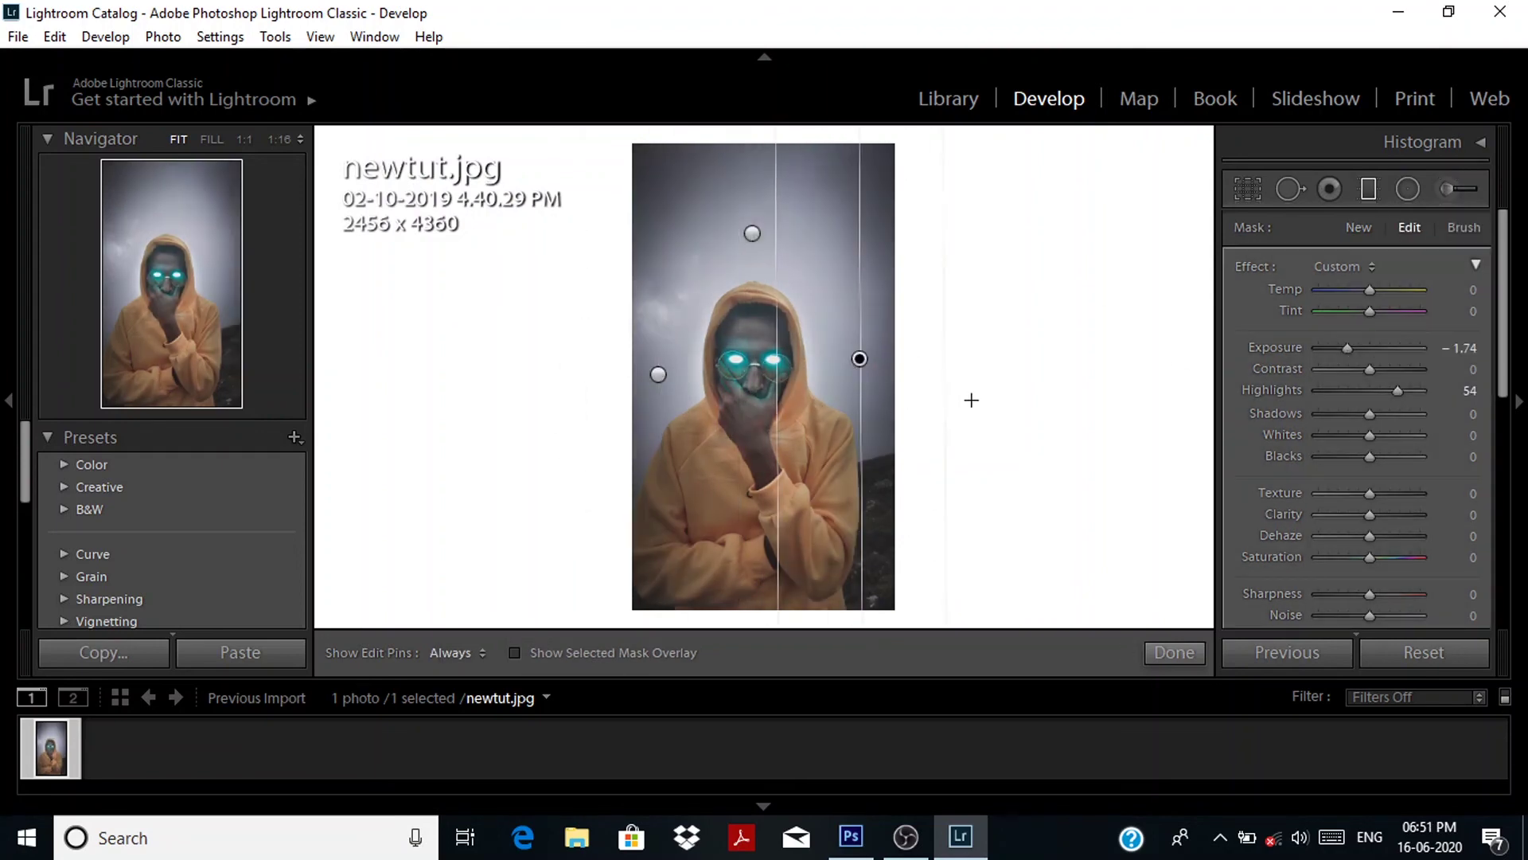
click(1175, 653)
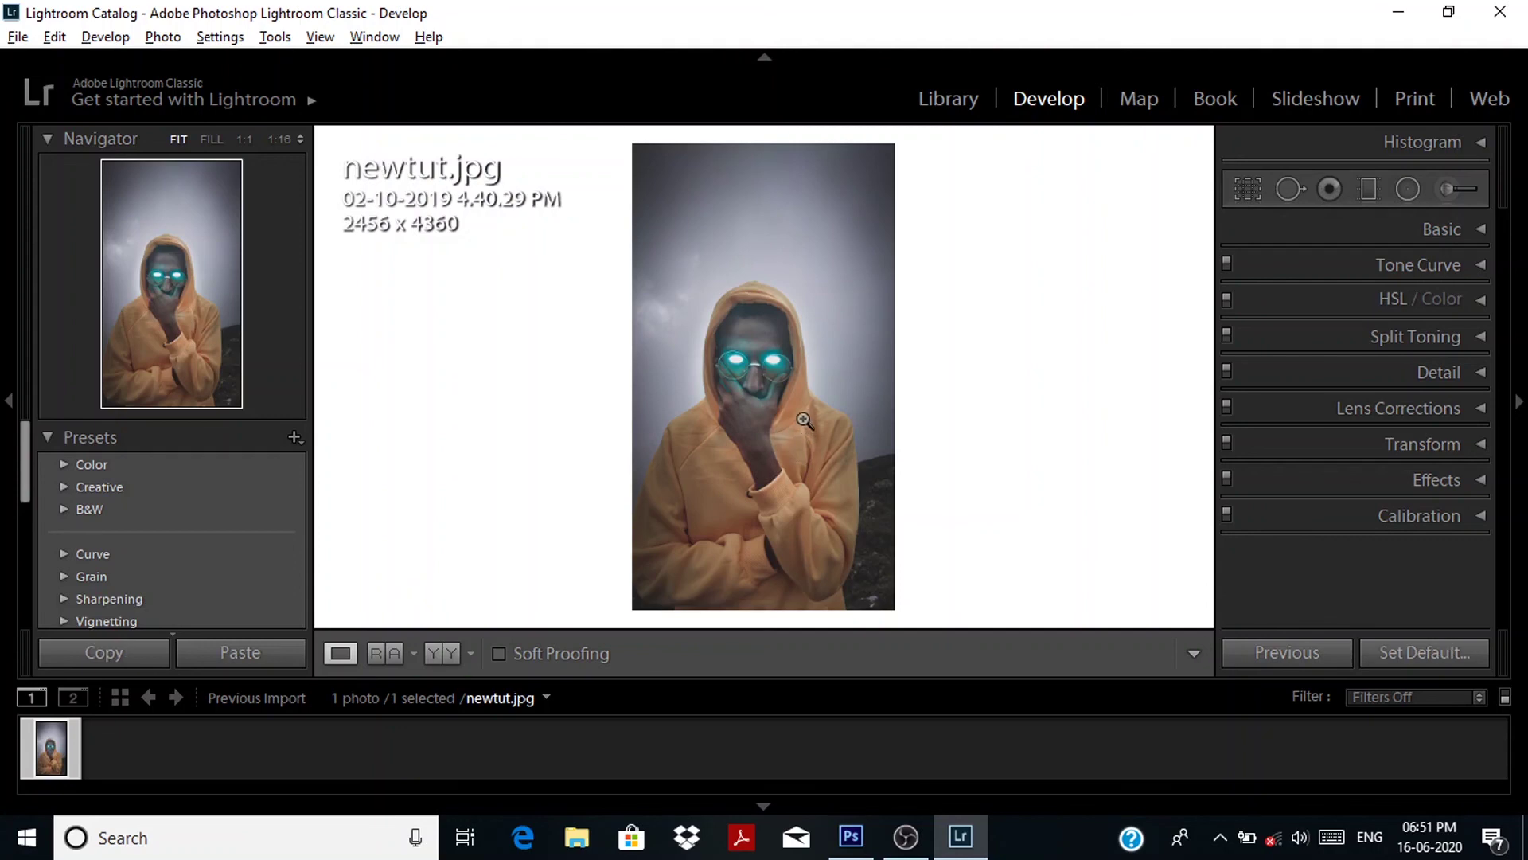
drag(780, 353, 620, 438)
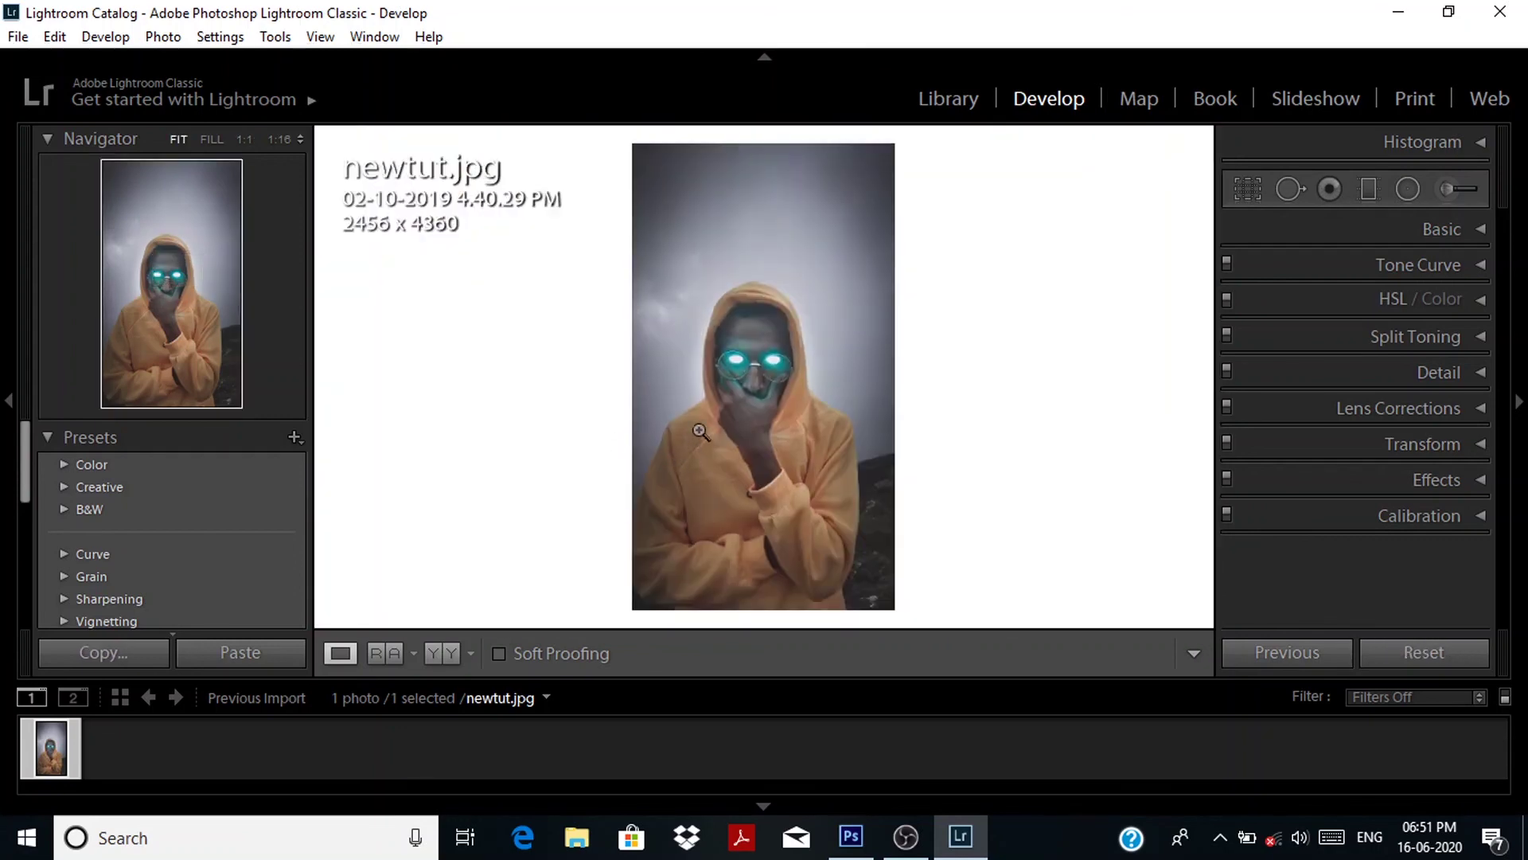
click(701, 431)
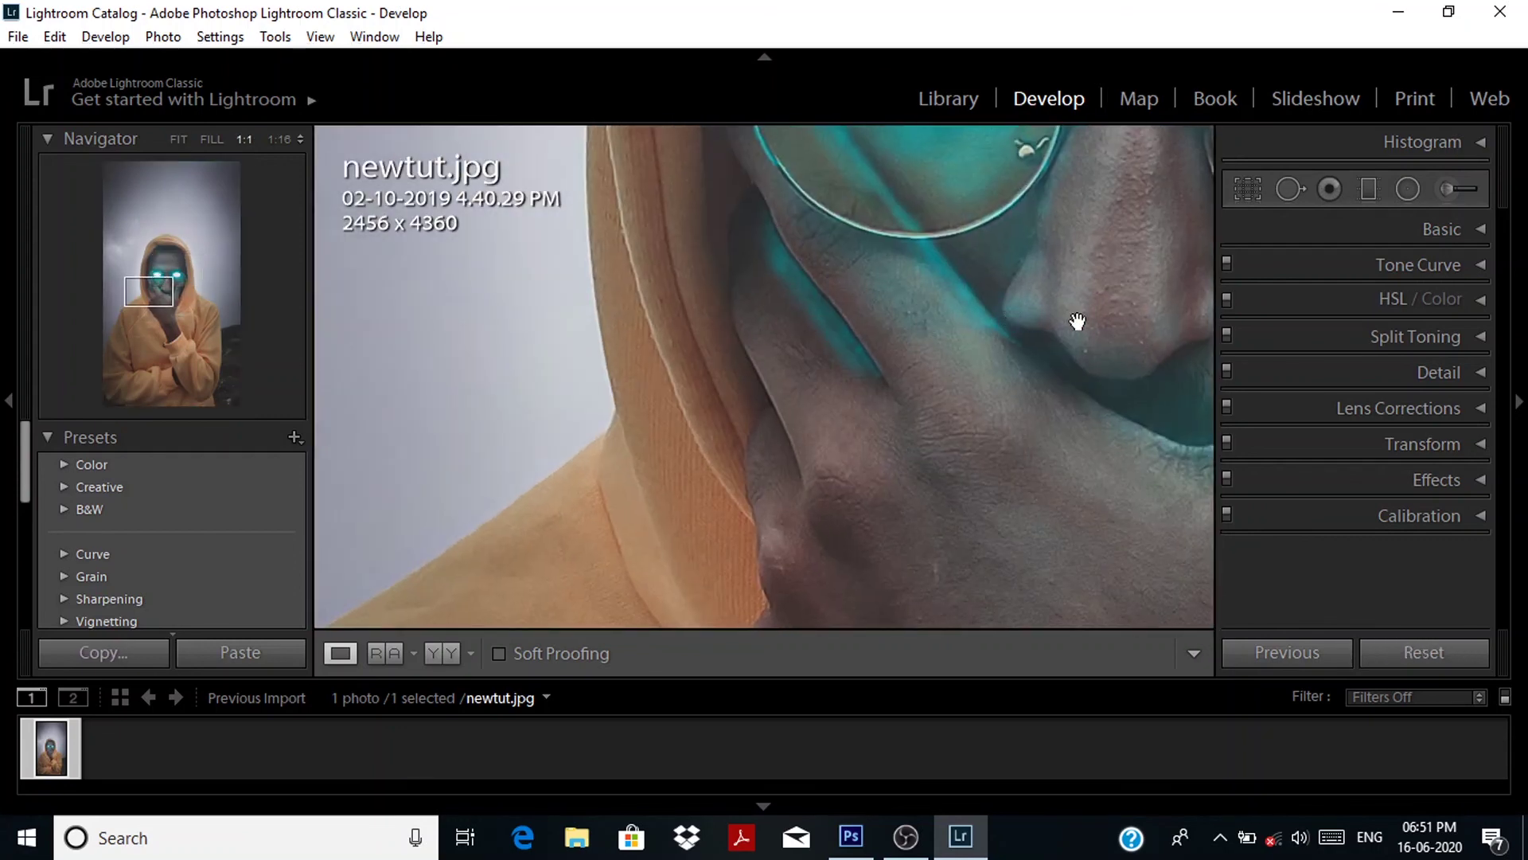
click(1120, 293)
click(771, 390)
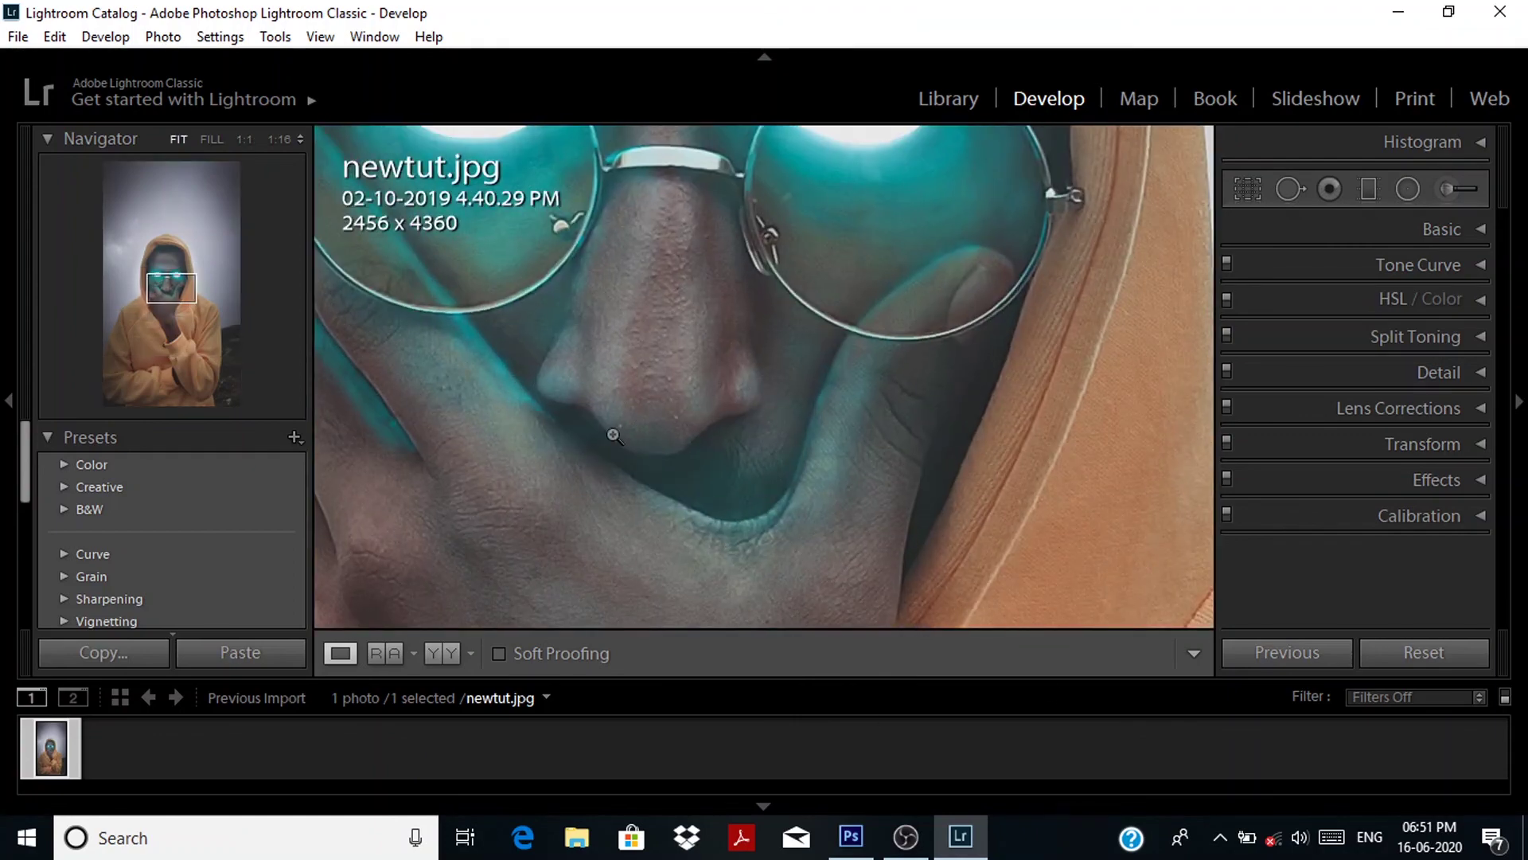
click(615, 435)
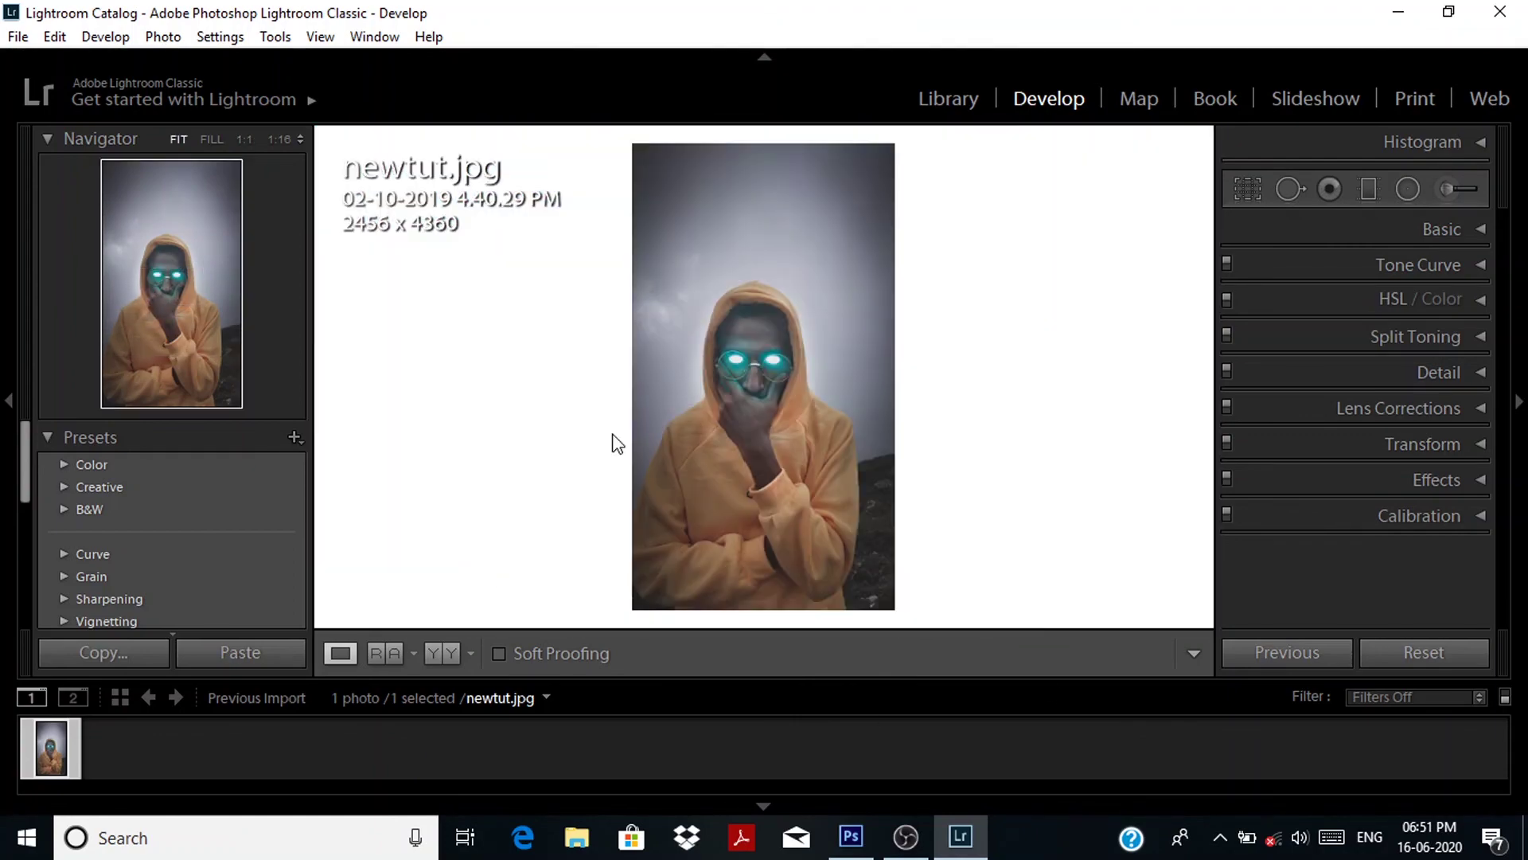